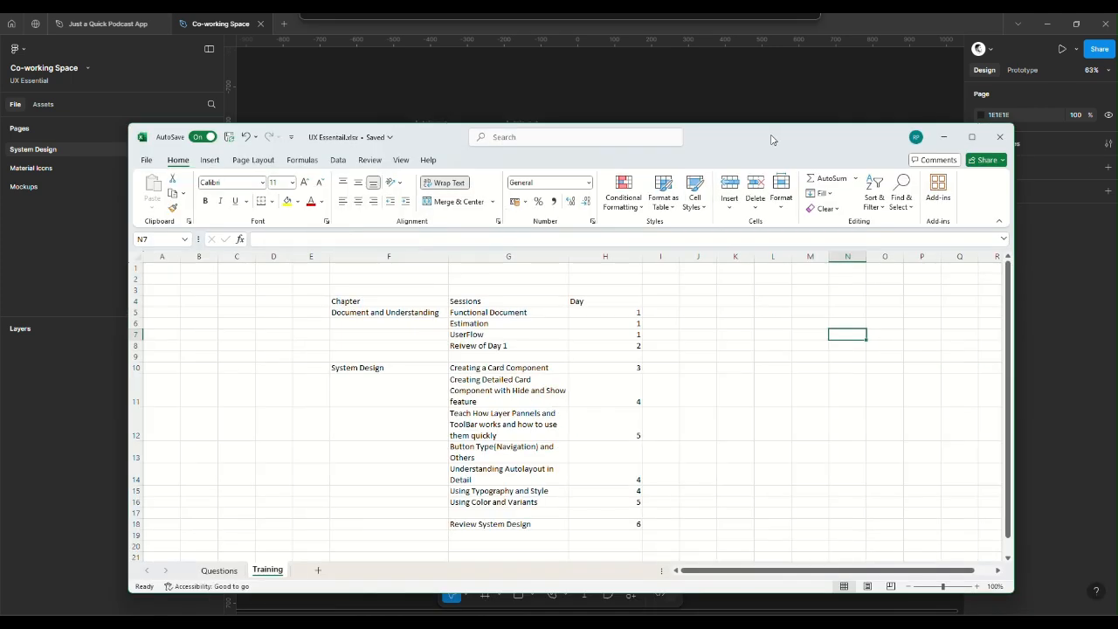
Review the System Design sessions in the Training sheet through the layer panel and toolbar session, and switch to the Figma file
left_click(413, 373)
left_click(500, 346)
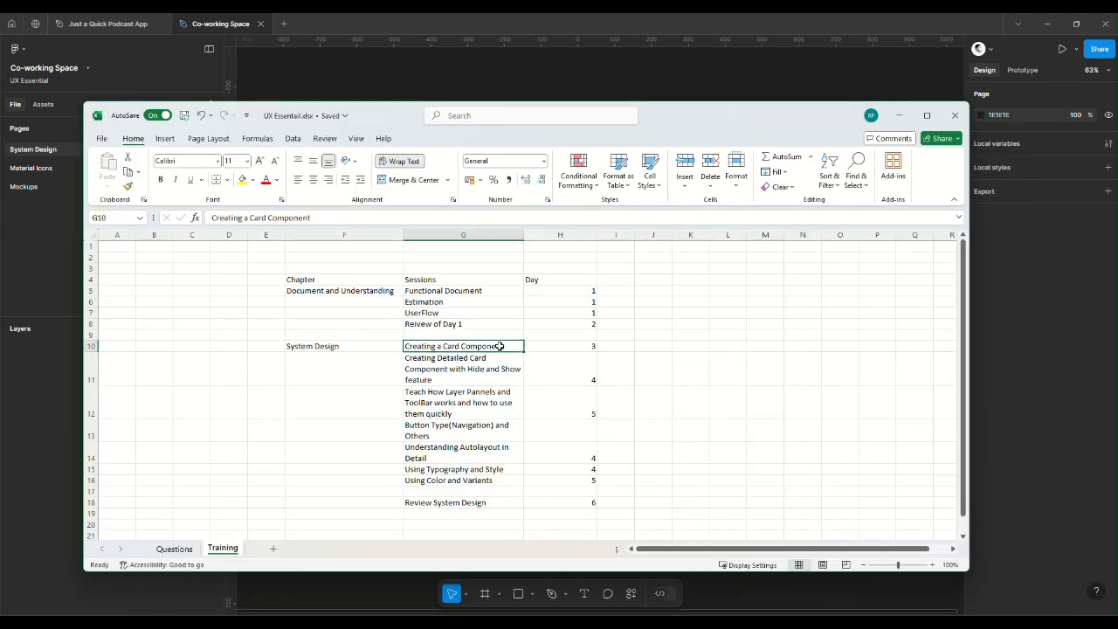
left_click(498, 372)
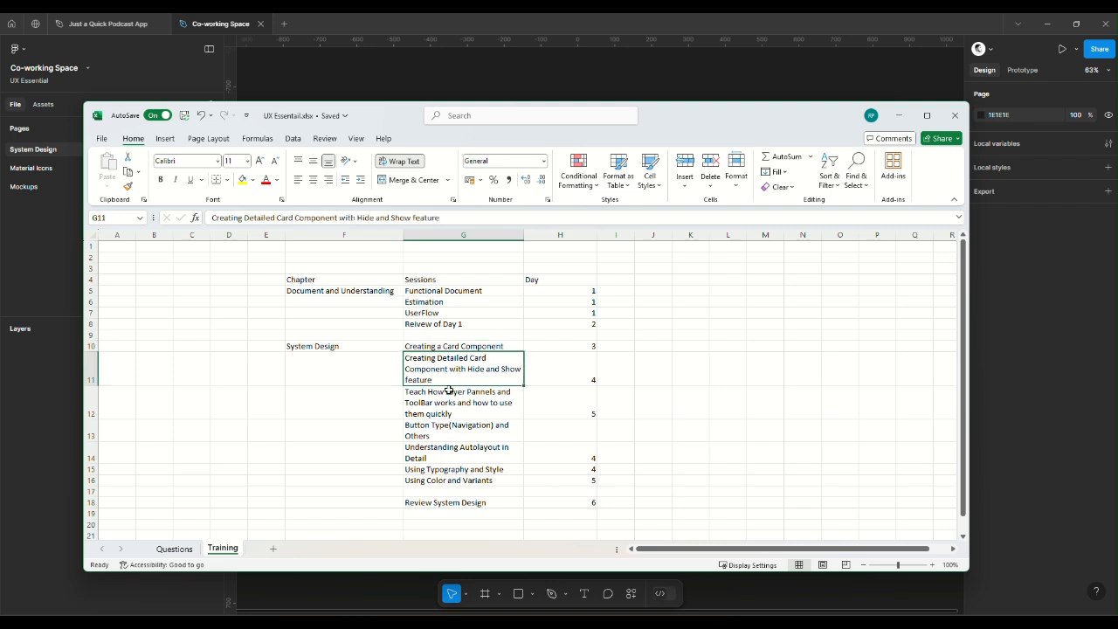
left_click(486, 399)
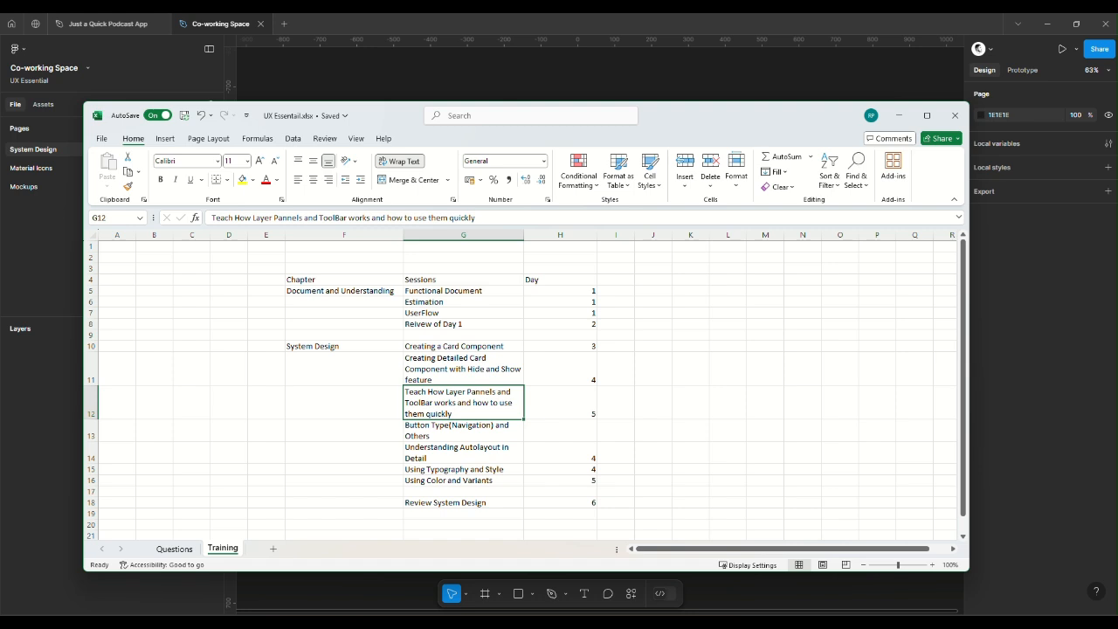
key("alt+Tab")
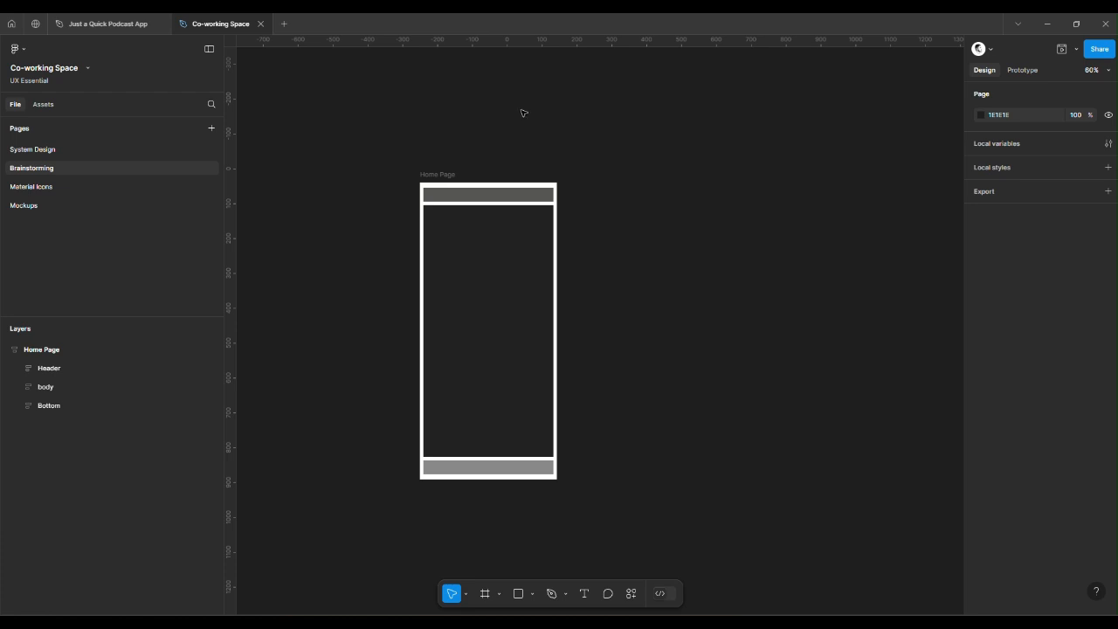
Select the Header layer of the Home Page frame and examine it while zooming and panning the canvas
left_click(56, 371)
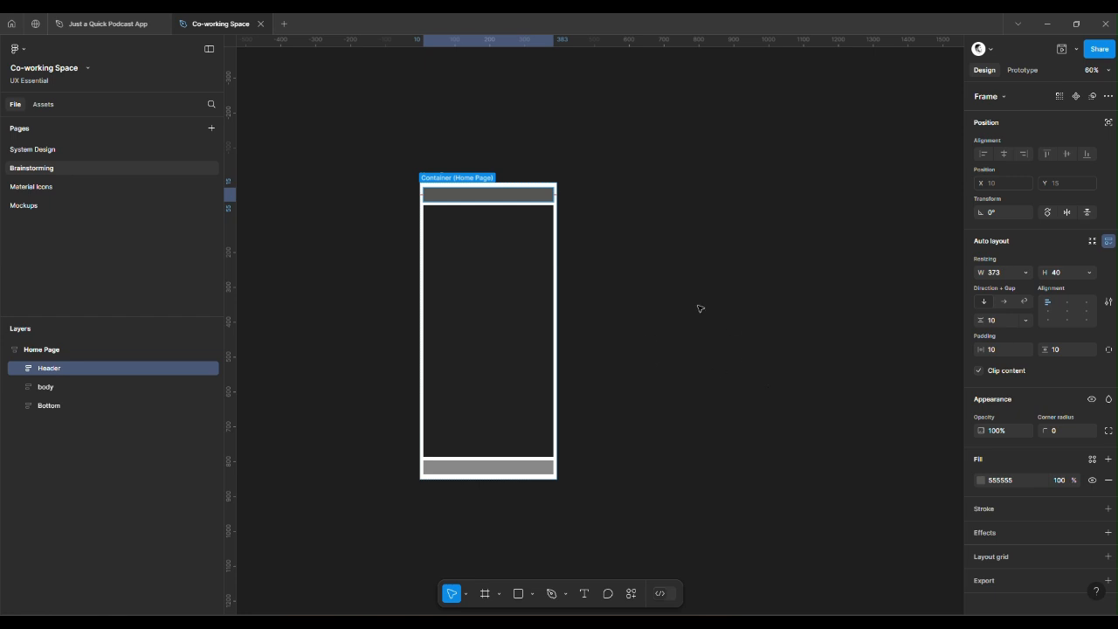
scroll(664, 352, "up", 5, "ctrl")
scroll(664, 353, "down", 5, "ctrl")
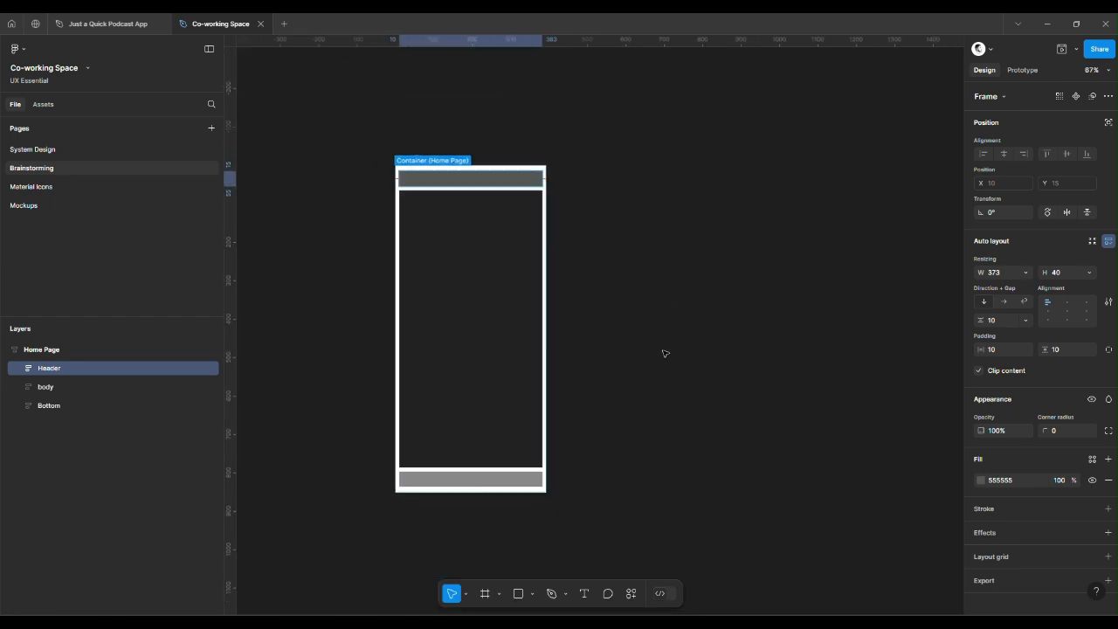
scroll(664, 353, "down", 2, "ctrl")
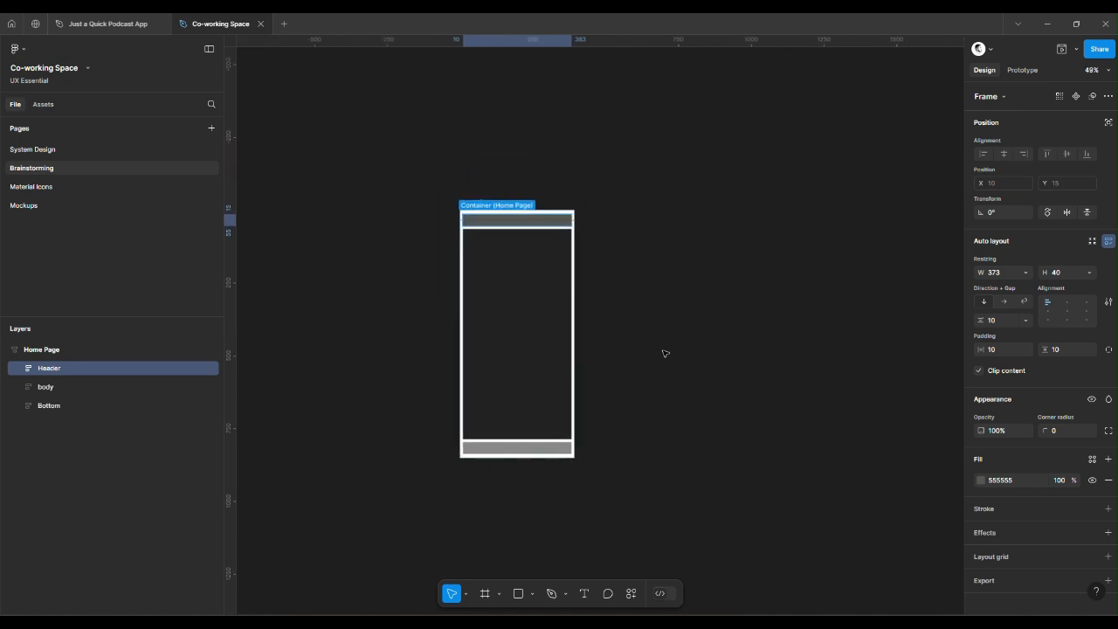
scroll(664, 353, "left", 3)
scroll(664, 353, "up", 1)
scroll(664, 353, "down", 2)
scroll(664, 353, "up", 3, "ctrl")
scroll(664, 352, "right", 2)
scroll(663, 353, "up", 3)
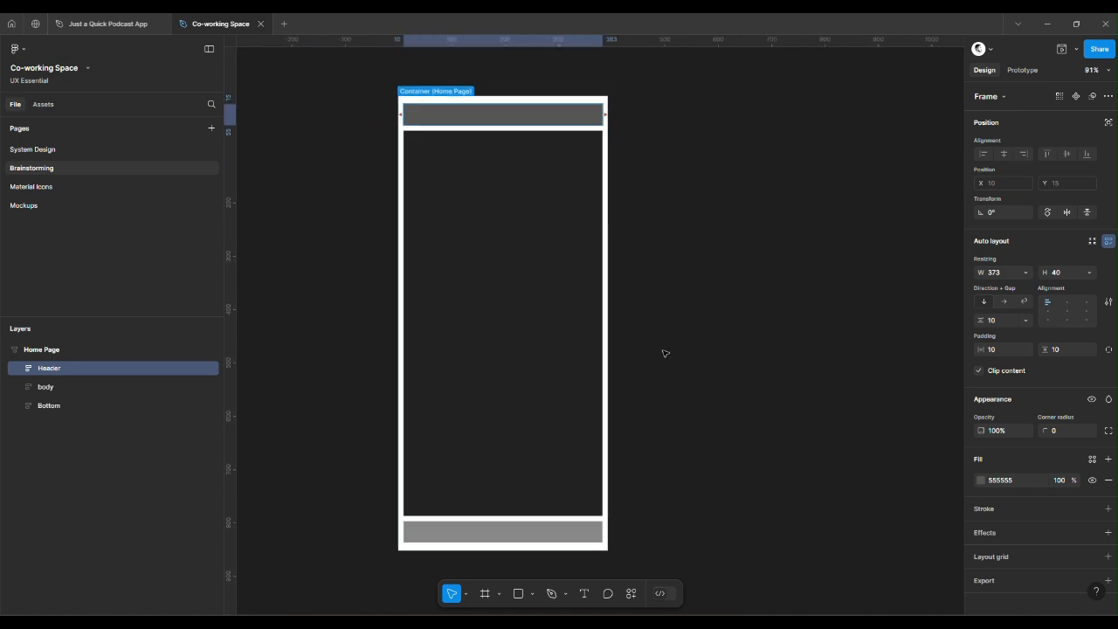
Clear the Header selection and pan the canvas around the Home Page frame
left_click(705, 339)
scroll(705, 338, "left", 2)
scroll(705, 339, "down", 1)
scroll(705, 339, "right", 1)
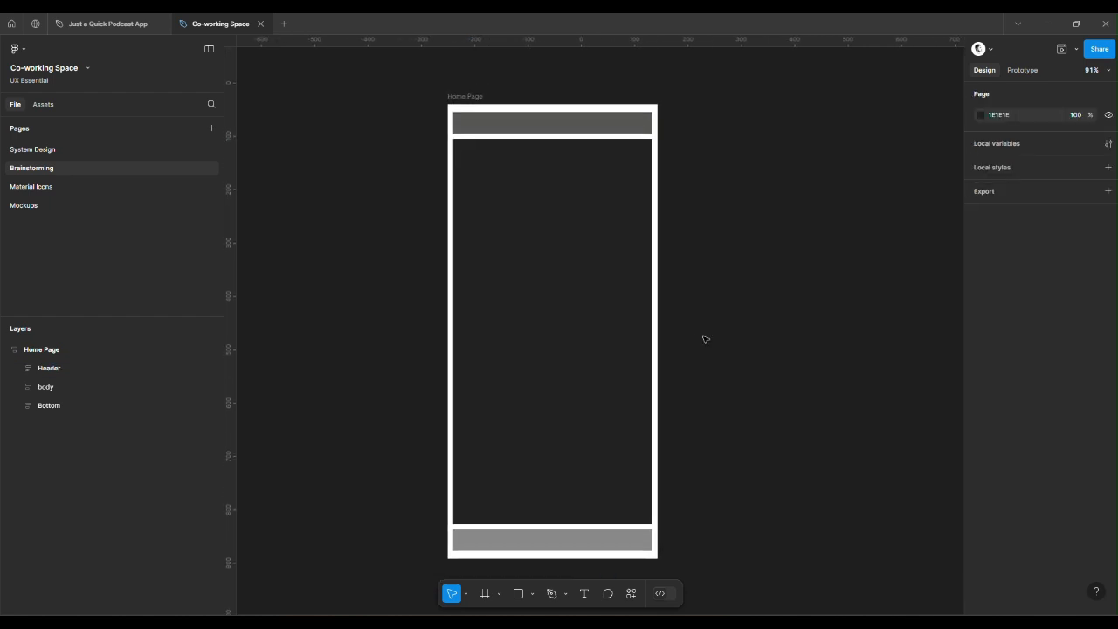
scroll(705, 339, "down", 1)
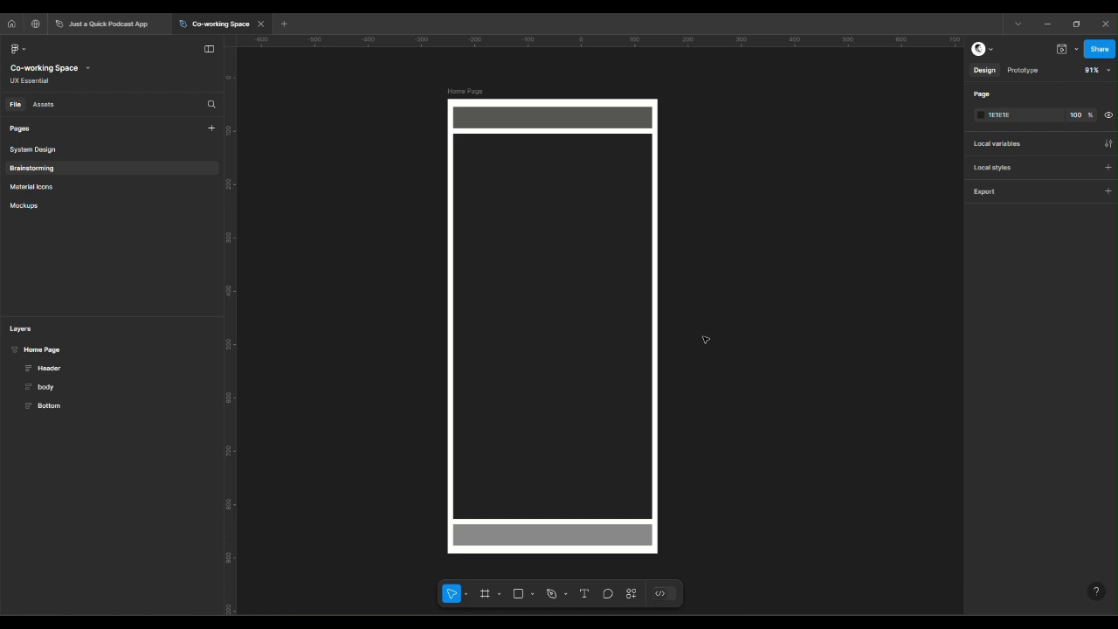
Zoom the canvas out to 2% and back in until the whole Home Page frame is in view
scroll(705, 339, "up", 3)
scroll(705, 338, "down", 3)
scroll(705, 339, "up", 3)
scroll(705, 339, "up", 3)
scroll(705, 338, "down", 8)
scroll(705, 339, "down", 15)
scroll(705, 339, "up", 3)
scroll(705, 339, "down", 6)
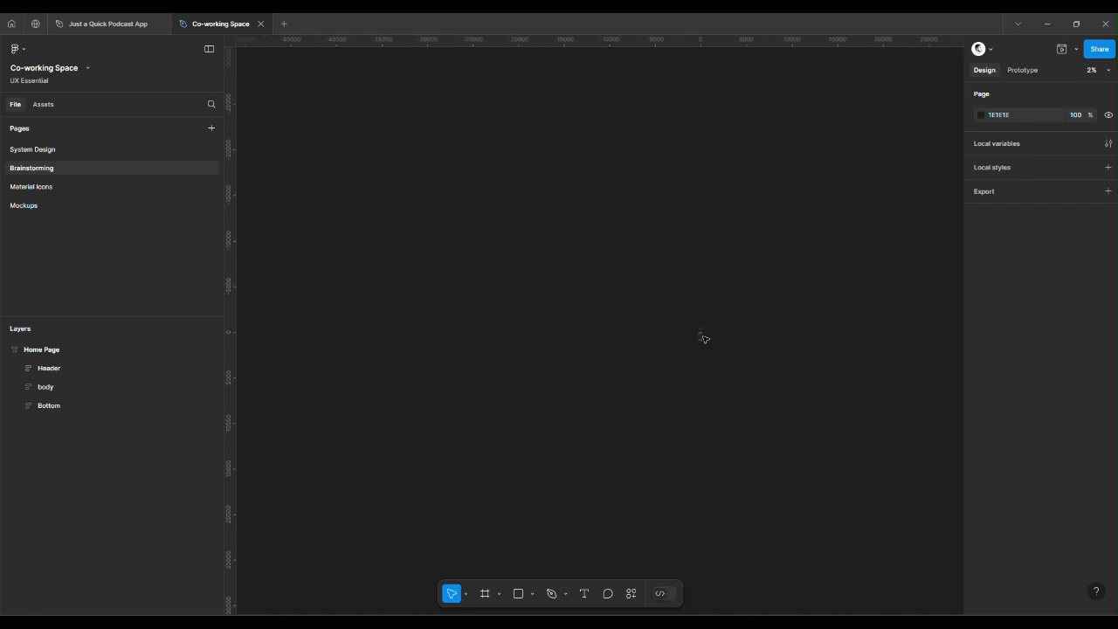
scroll(705, 339, "up", 1)
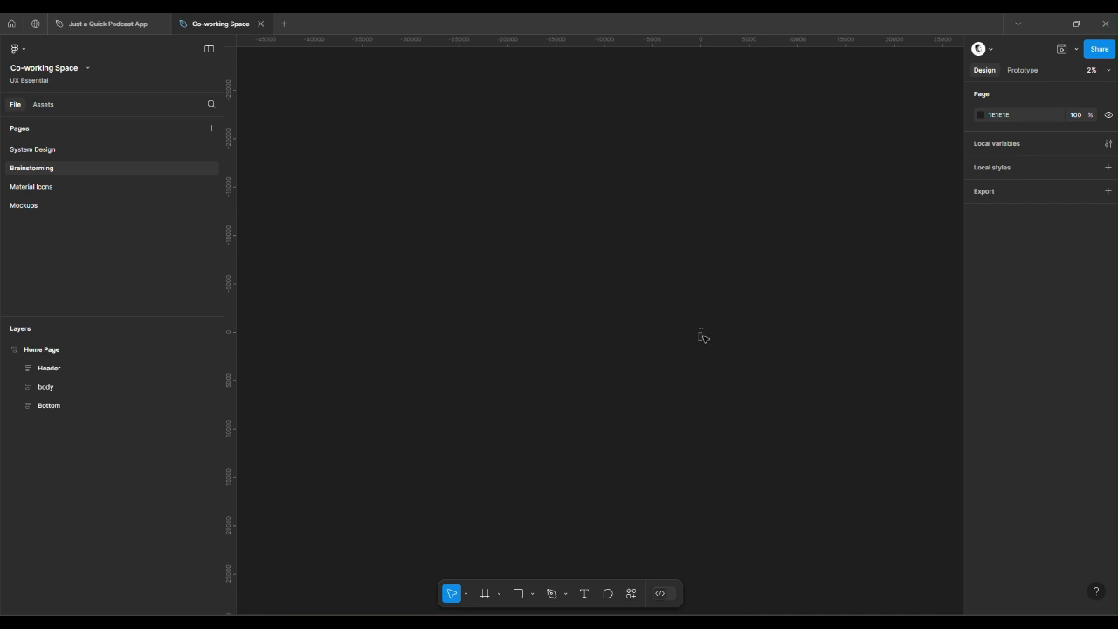
scroll(705, 339, "up", 10)
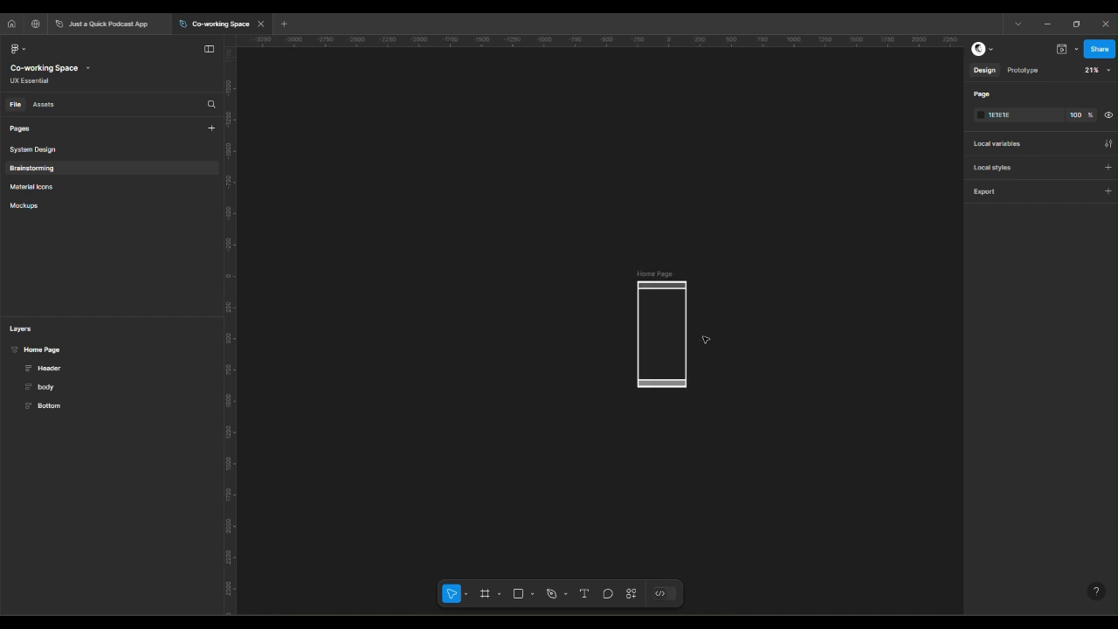
scroll(705, 339, "up", 10)
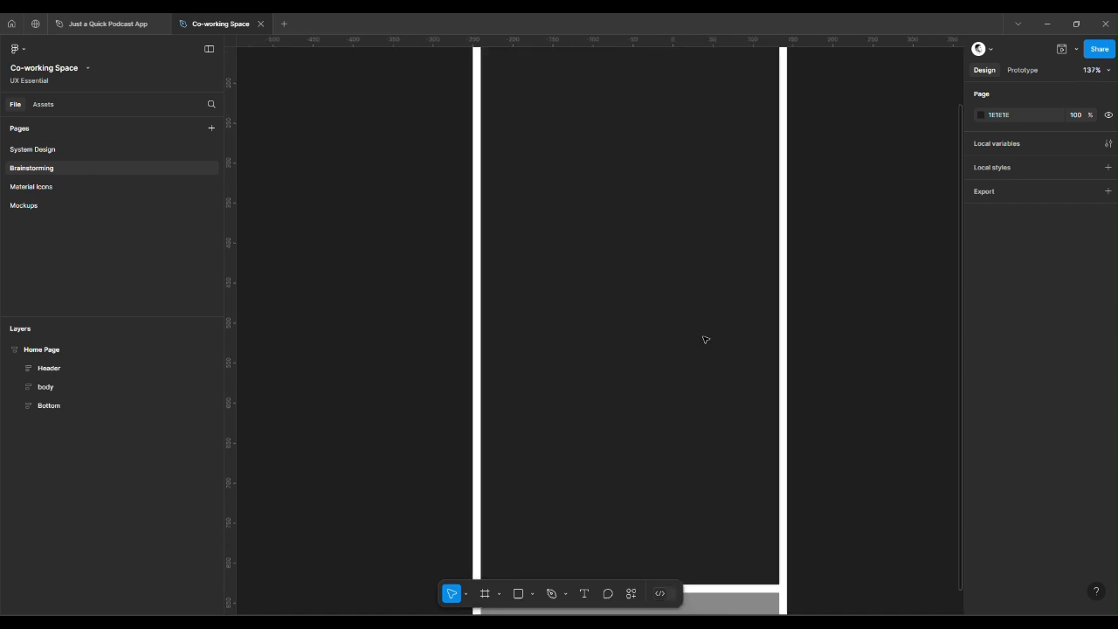
scroll(705, 339, "down", 10)
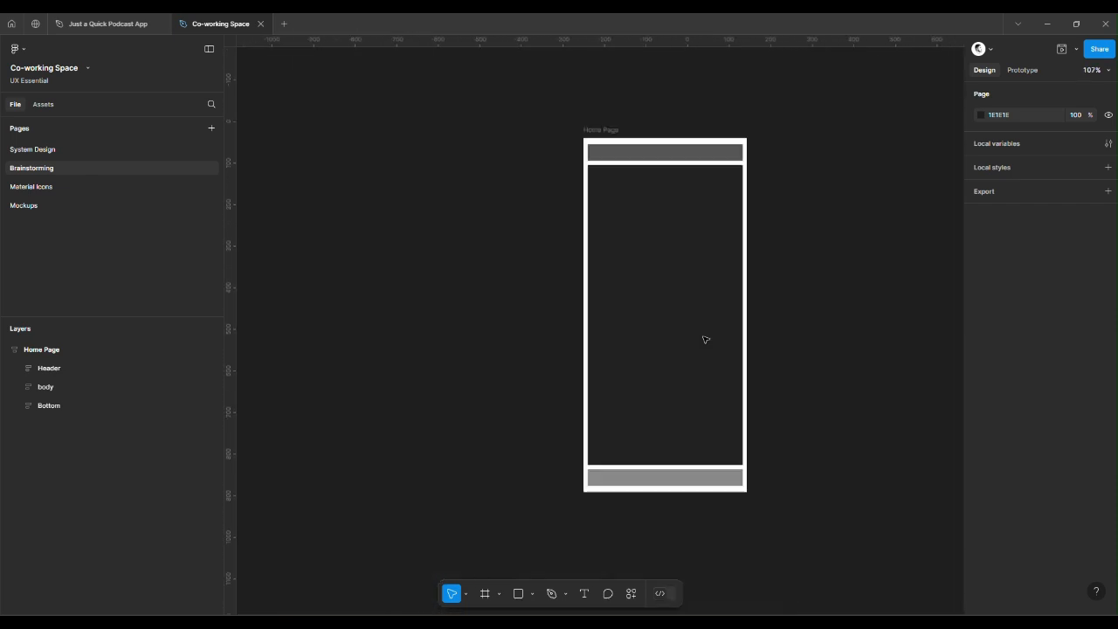
scroll(704, 338, "up", 5)
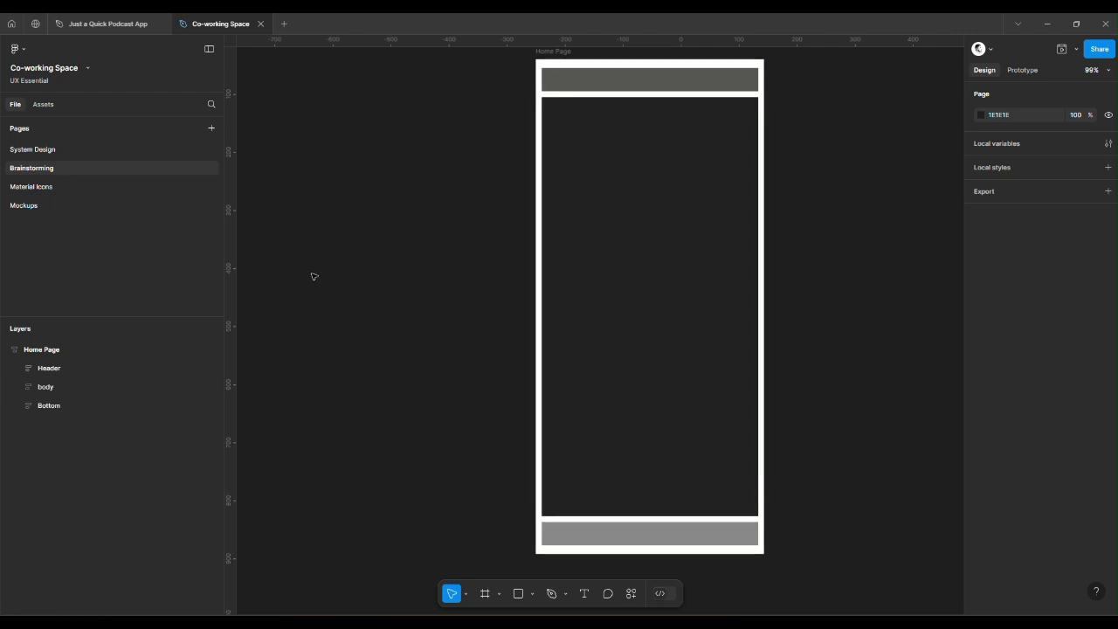
scroll(312, 275, "up", 2)
scroll(311, 276, "up", 2)
scroll(312, 277, "down", 5)
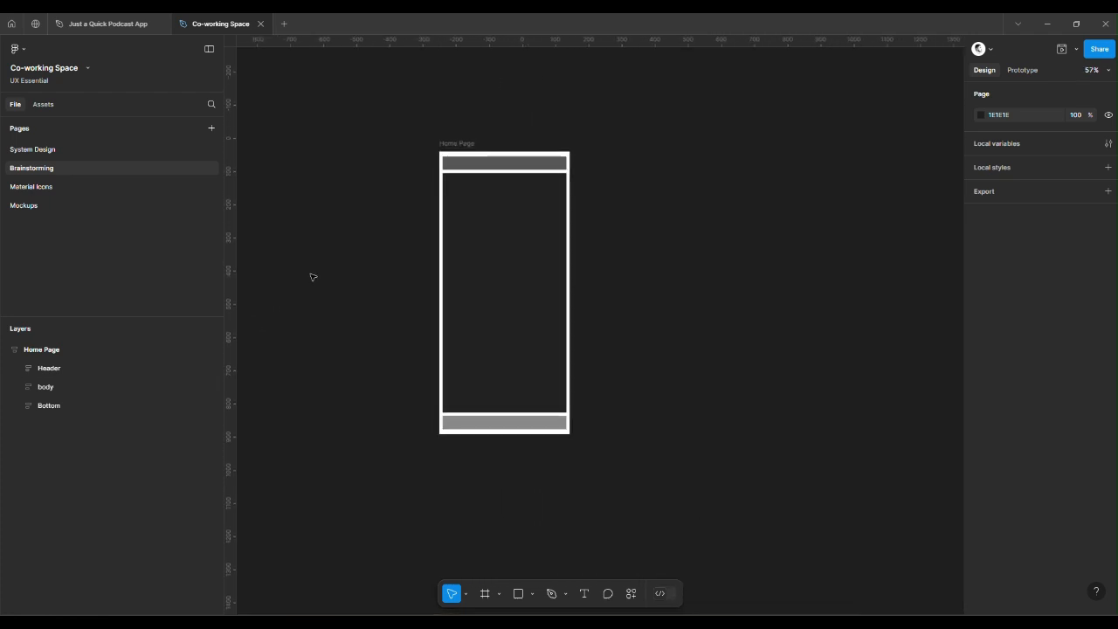
Select the body frame inside the Home Page, zoom the view to that selection, and clear the selection
left_click(461, 311)
key("shift+2")
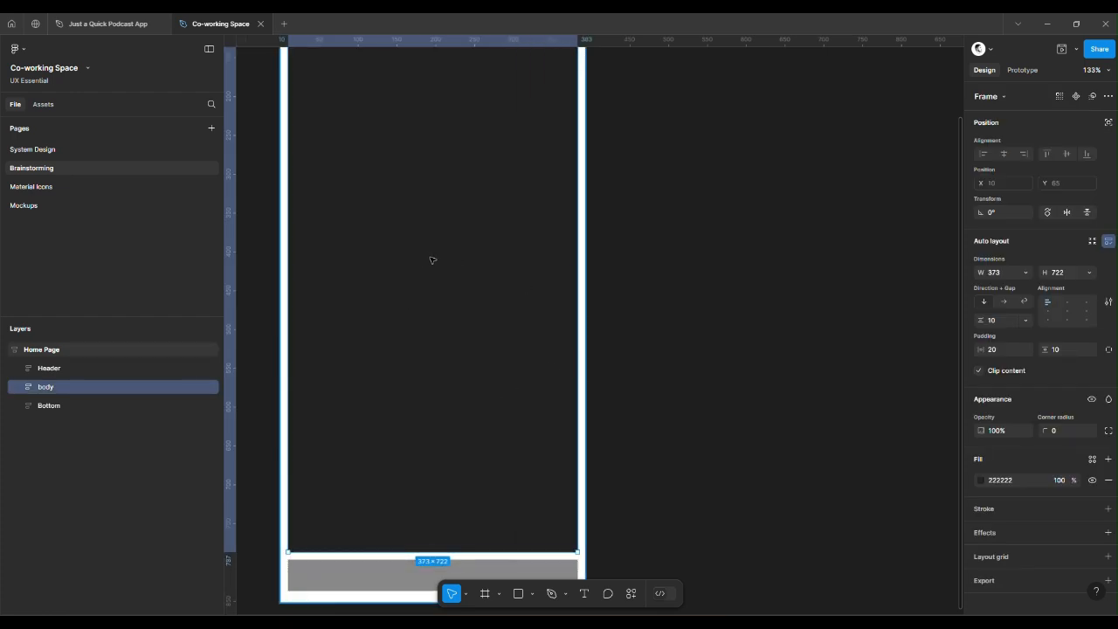
scroll(419, 260, "up", 2)
scroll(418, 260, "up", 3)
scroll(418, 261, "down", 6)
scroll(418, 260, "up", 2)
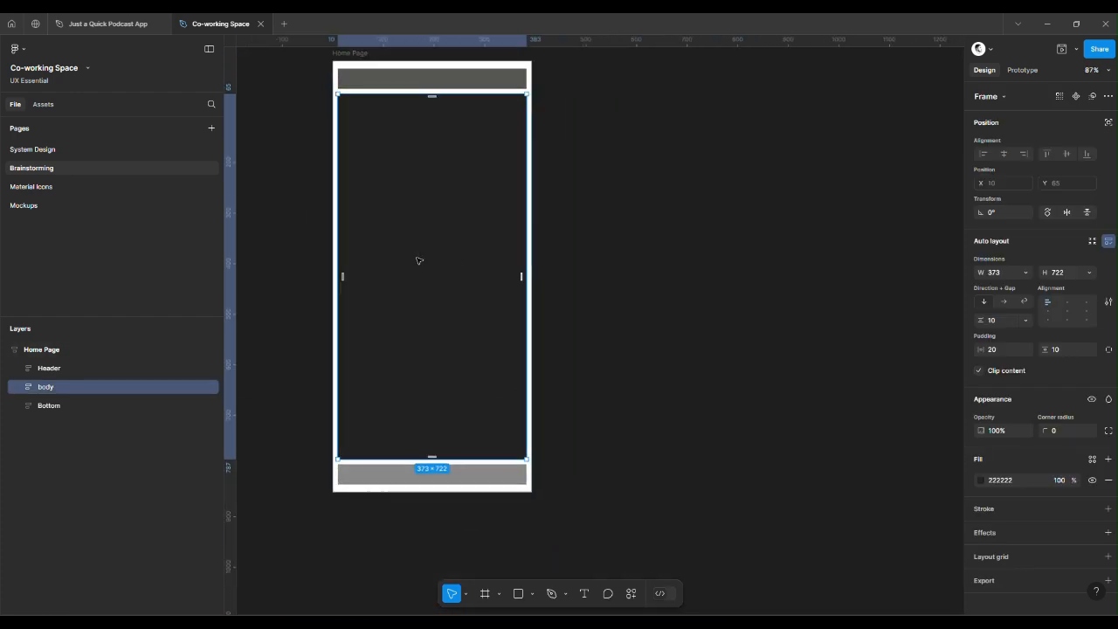
left_click(646, 240)
scroll(648, 242, "down", 2)
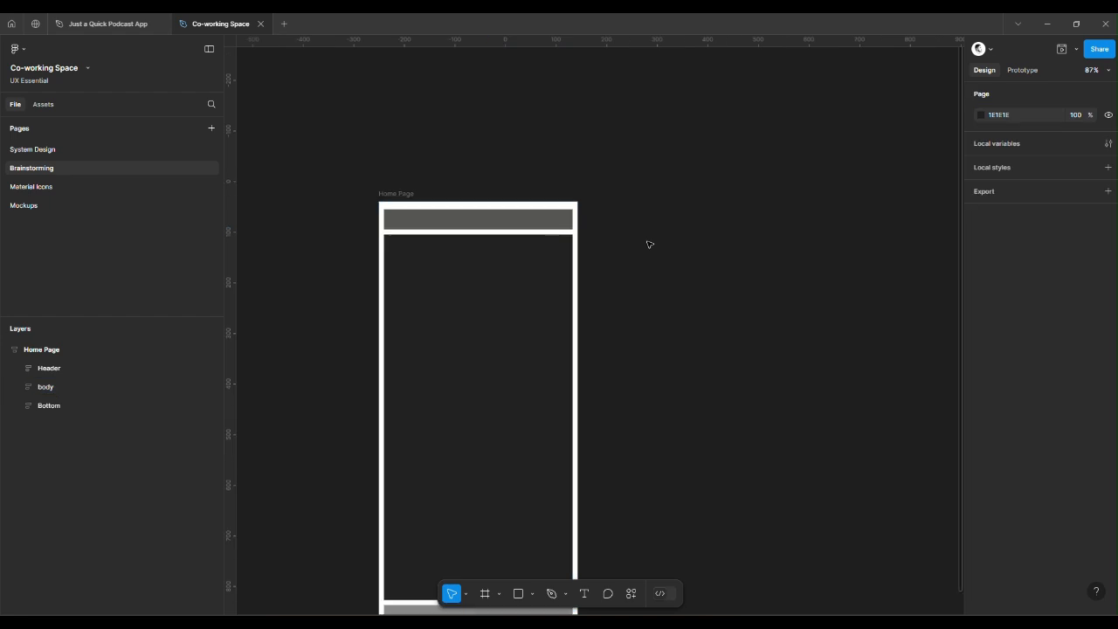
Examine the Home Page frame's header area up close and its full layout by zooming and panning horizontally and vertically
scroll(382, 315, "up", 5)
scroll(378, 315, "up", 4)
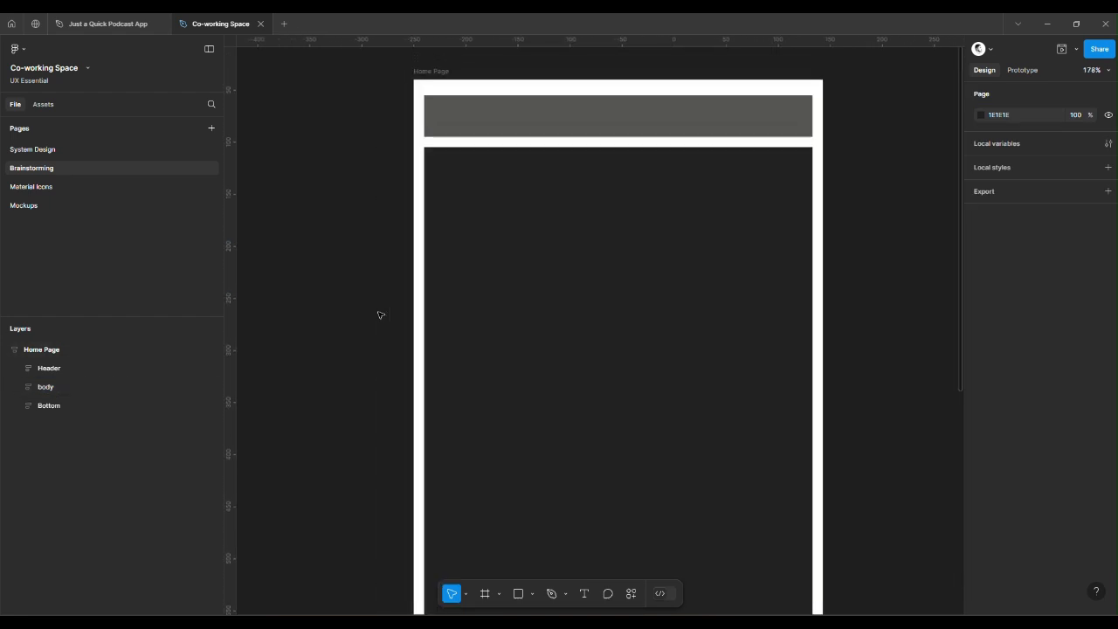
scroll(381, 314, "down", 1)
scroll(469, 178, "down", 5)
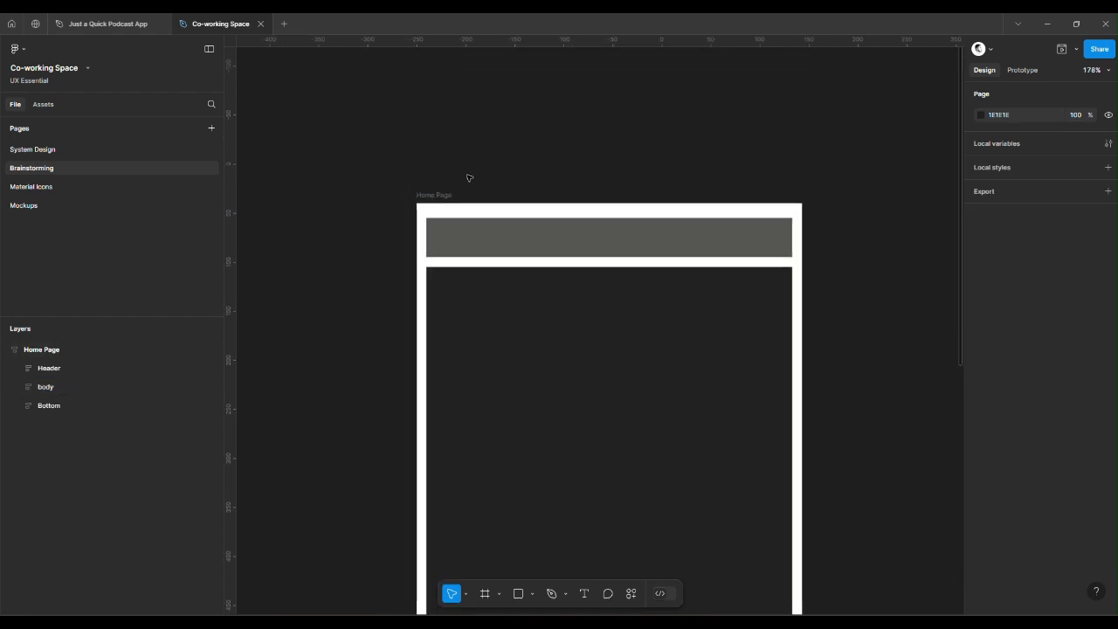
scroll(469, 178, "down", 3)
scroll(594, 267, "up", 2)
scroll(595, 268, "right", 3)
scroll(593, 267, "left", 4)
scroll(593, 267, "left", 3)
scroll(593, 267, "right", 5)
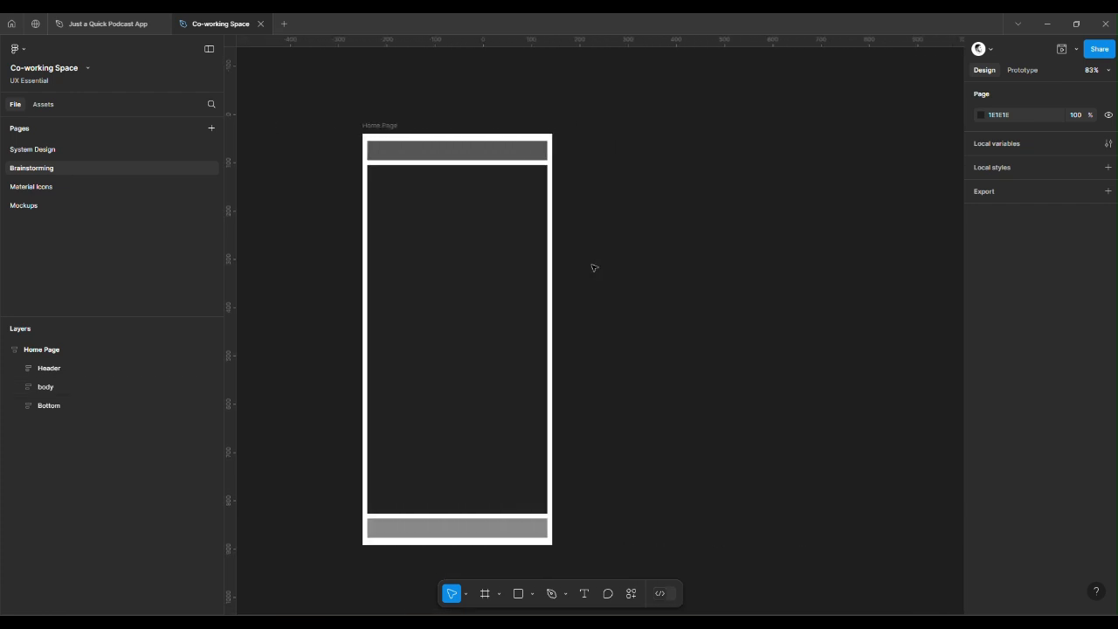
scroll(593, 267, "left", 1)
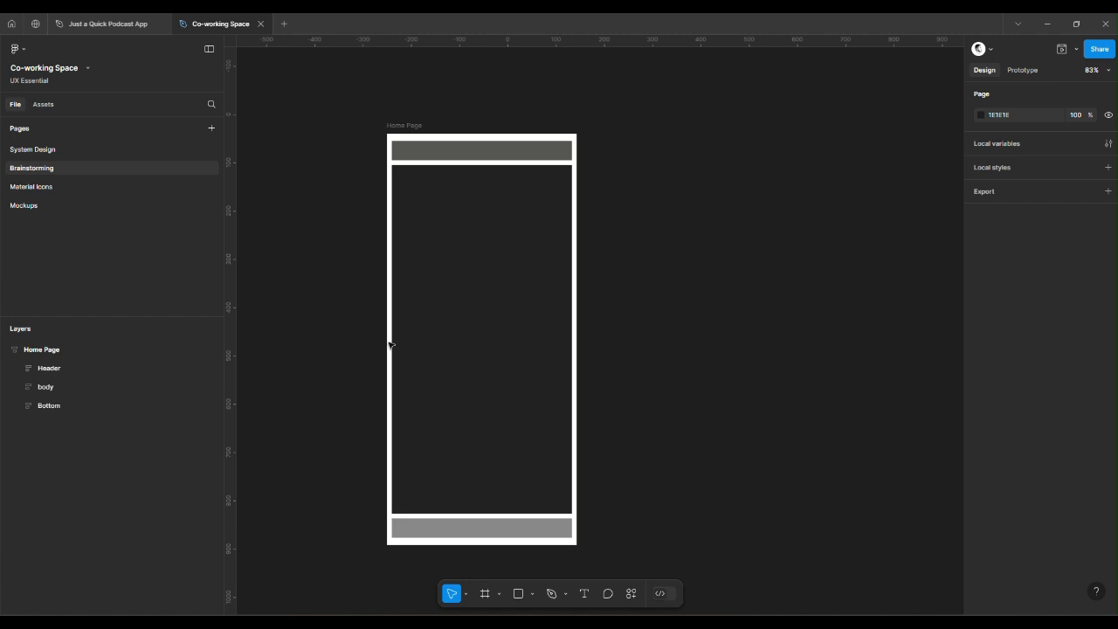
scroll(459, 340, "up", 5)
scroll(460, 340, "up", 3)
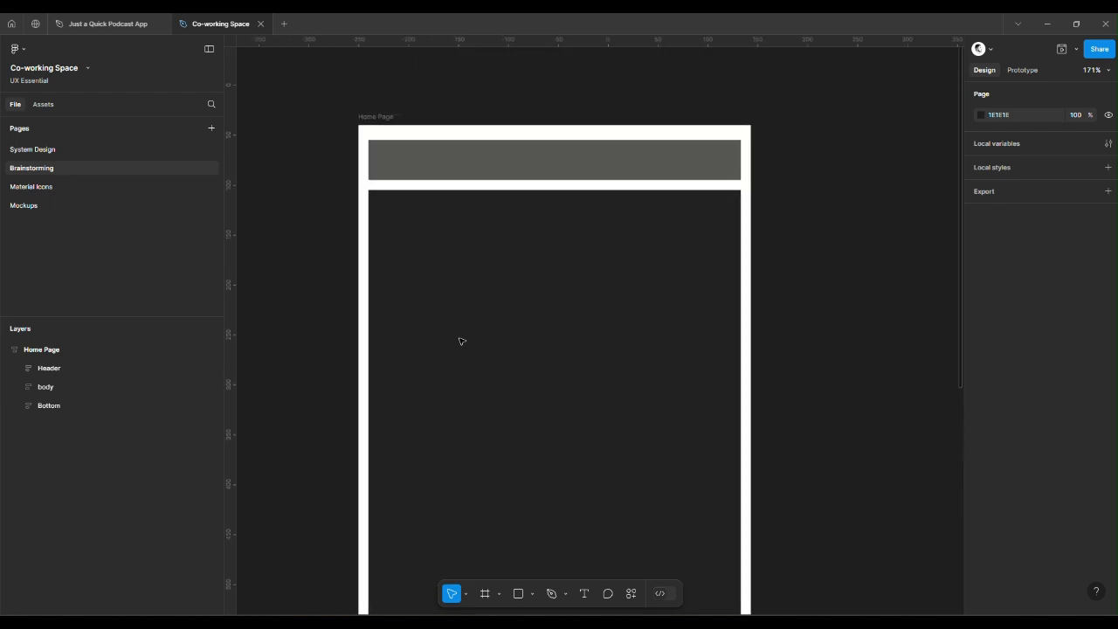
scroll(461, 341, "up", 2)
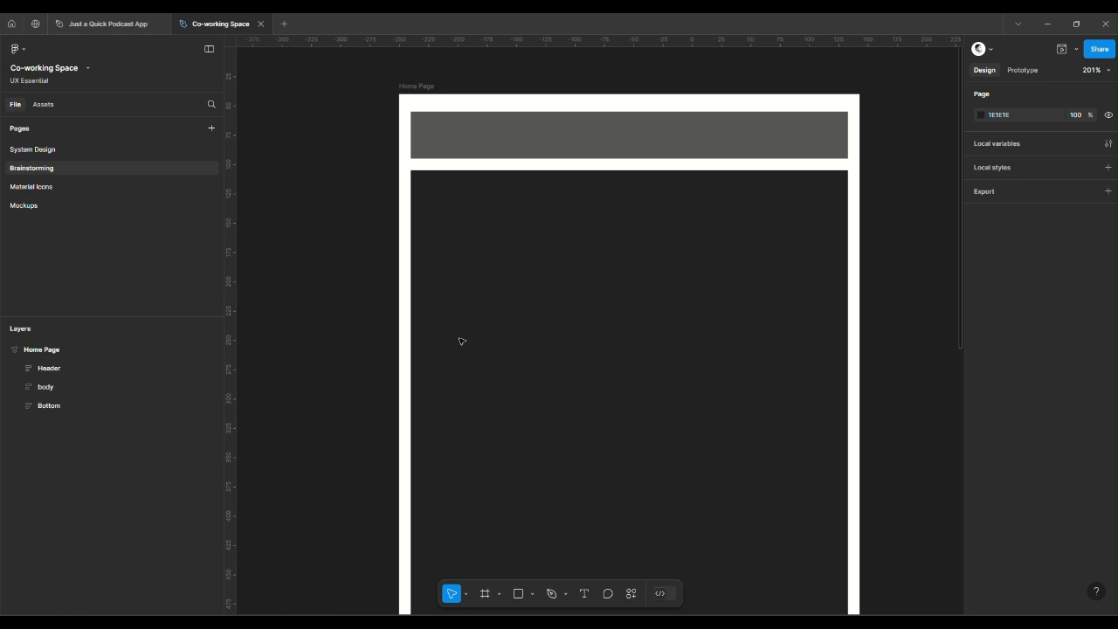
Inspect the Home Page frame at zoom levels ranging from an overview at 36% to a close-up at 400%
scroll(461, 340, "down", 10)
scroll(461, 340, "up", 8)
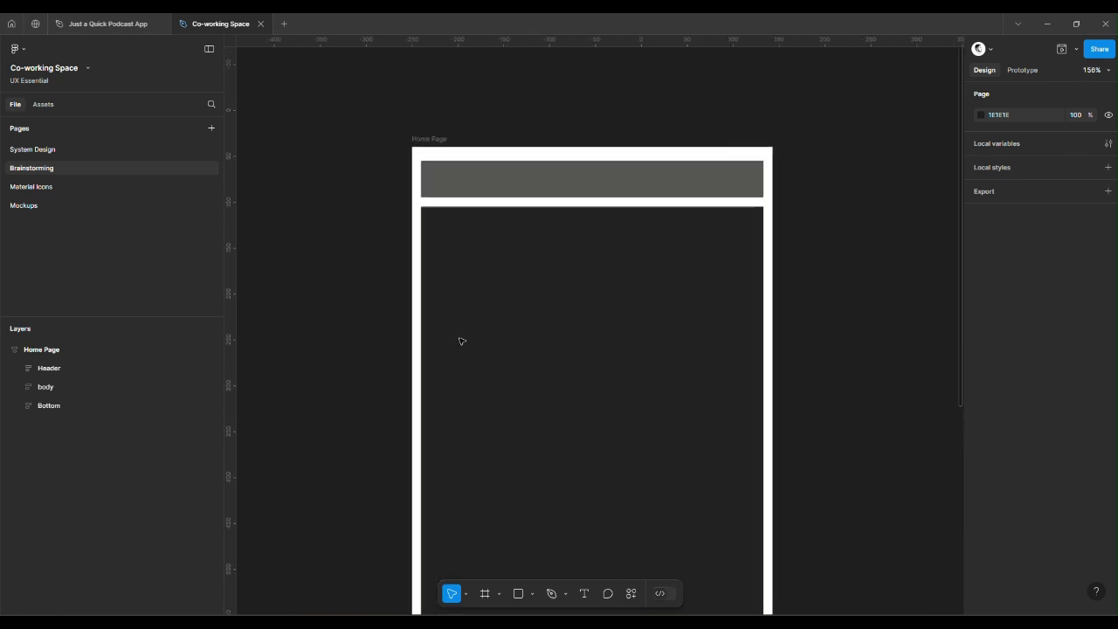
scroll(461, 341, "down", 10)
scroll(461, 340, "up", 3)
scroll(461, 341, "up", 9)
scroll(461, 340, "up", 5)
scroll(461, 340, "down", 4)
scroll(462, 341, "down", 5)
scroll(461, 341, "up", 3)
scroll(461, 340, "down", 2)
scroll(461, 340, "down", 3)
scroll(461, 341, "up", 1)
scroll(461, 340, "down", 2)
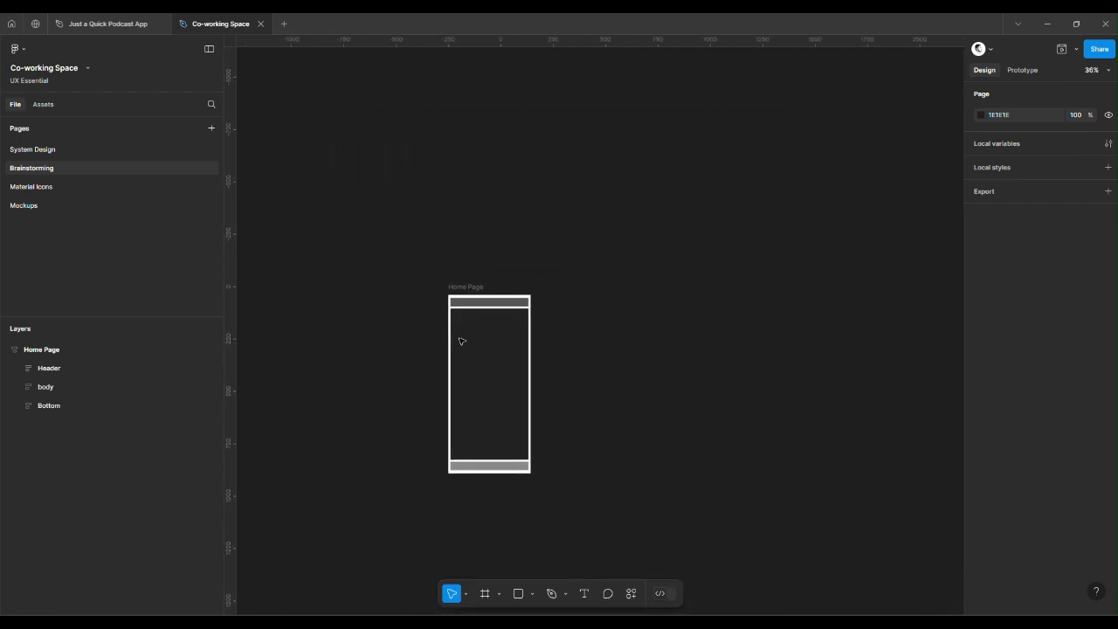
scroll(461, 341, "up", 2)
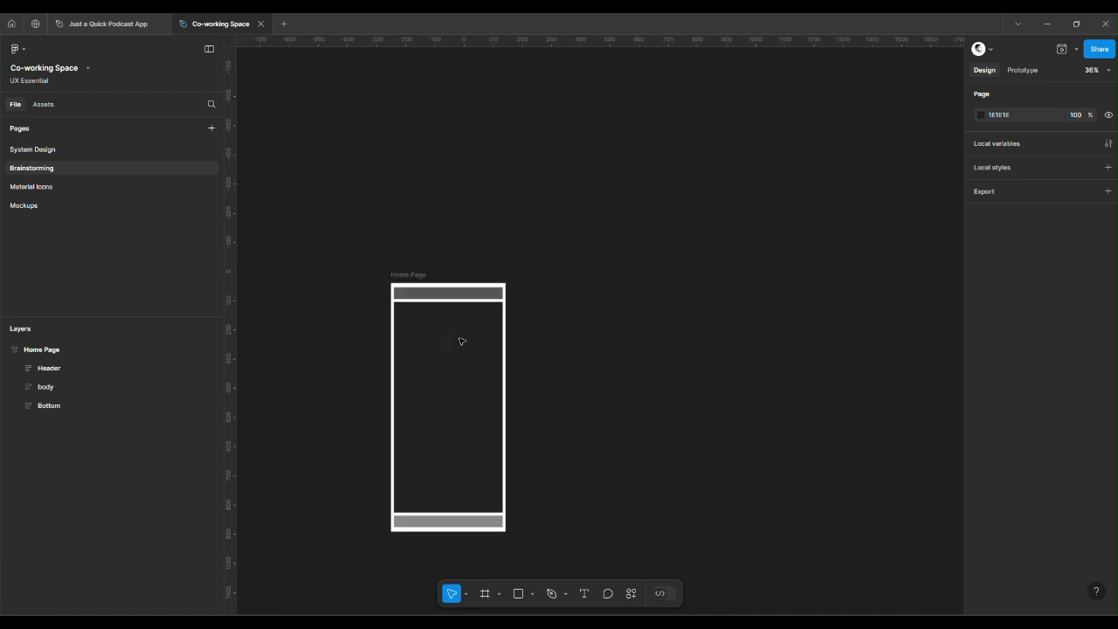
scroll(462, 341, "up", 10)
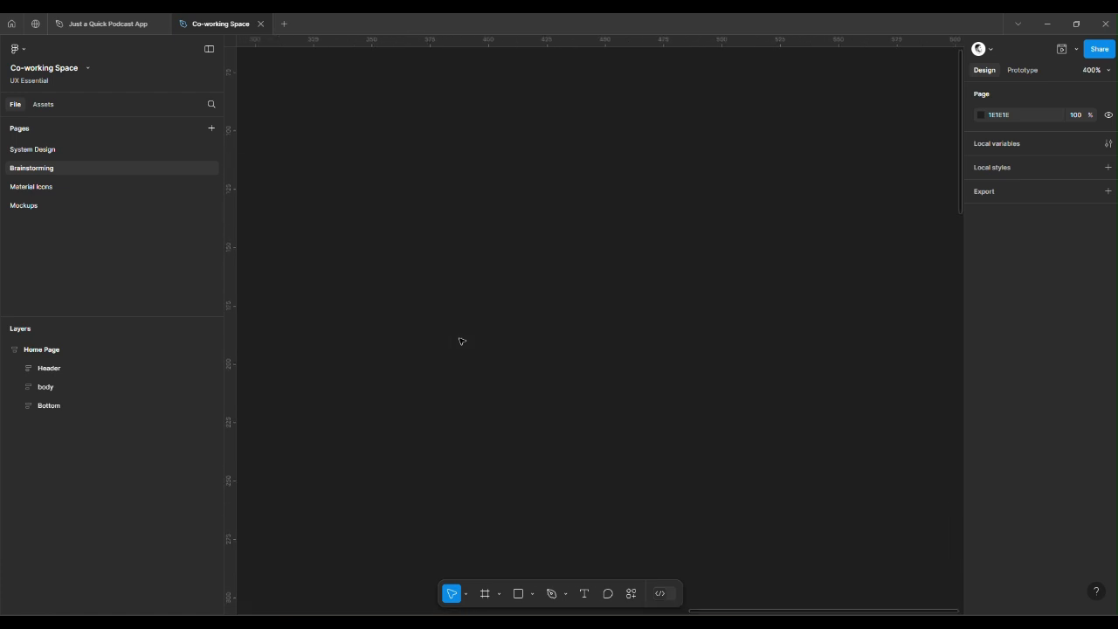
scroll(487, 354, "down", 5)
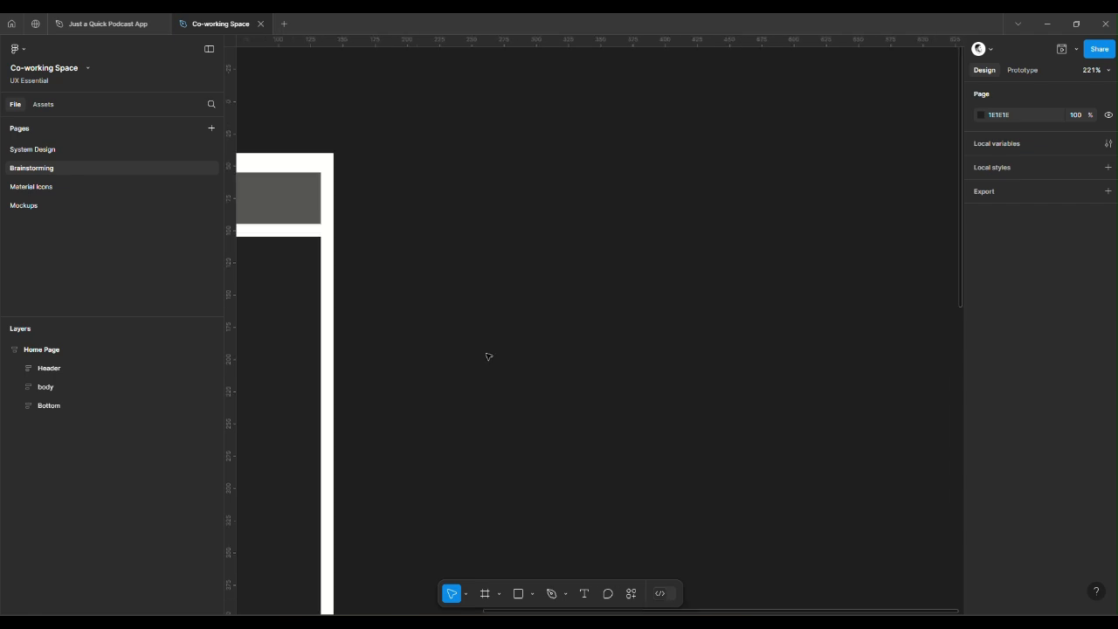
scroll(488, 356, "right", 3)
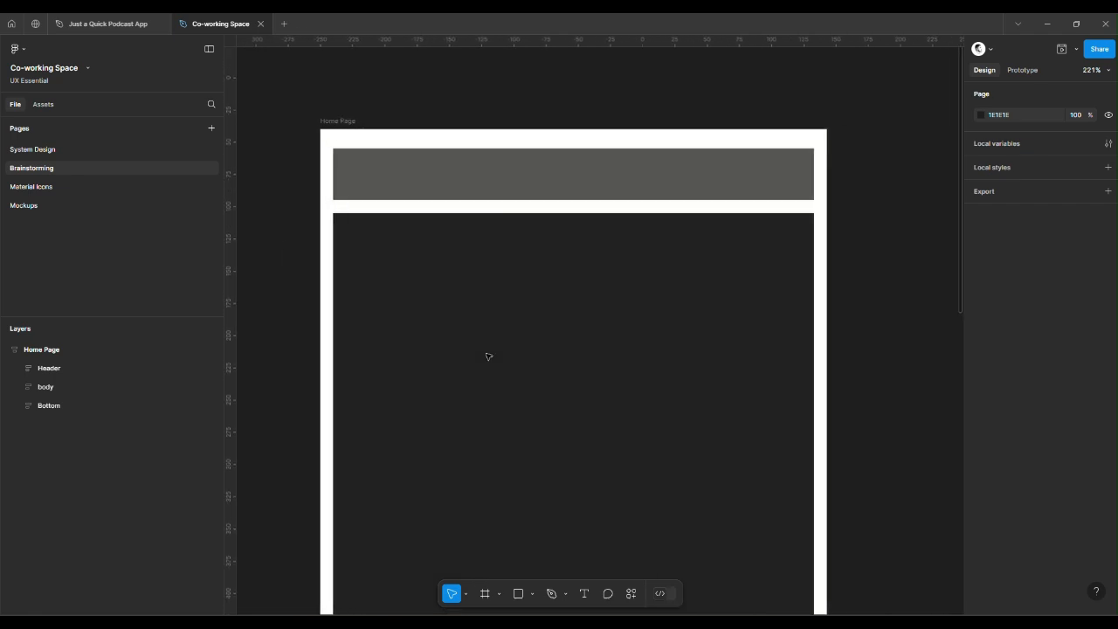
scroll(487, 356, "up", 5)
scroll(488, 357, "down", 8)
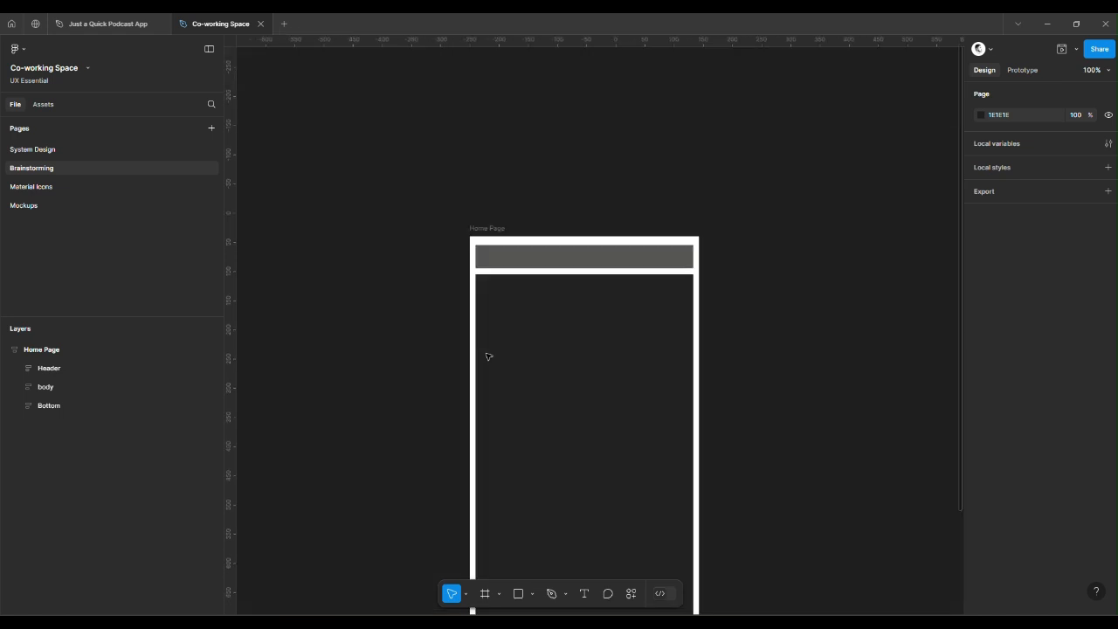
Step the canvas zoom repeatedly one level in and back out to 100% over the Home Page frame
key("ctrl+minus")
key("ctrl+plus")
key("ctrl+minus")
key("ctrl+plus")
key("ctrl+minus")
key("ctrl+plus")
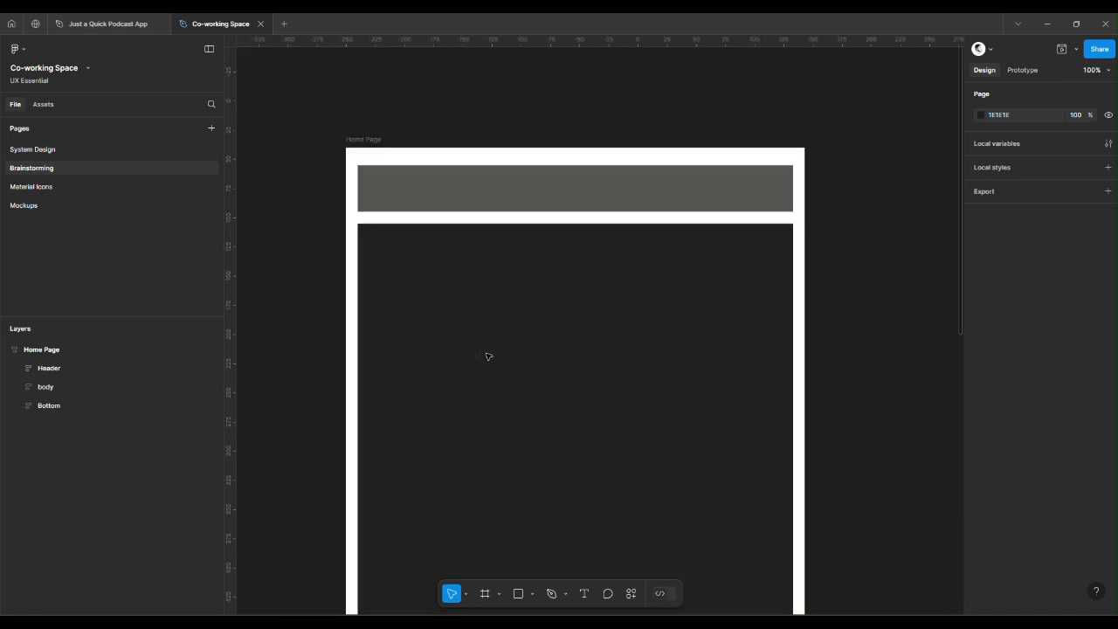
key("ctrl+minus")
key("ctrl+plus")
key("ctrl+minus")
key("ctrl+plus")
key("ctrl+minus")
key("ctrl+plus")
key("ctrl+minus")
key("ctrl+plus")
key("ctrl+minus")
key("ctrl+plus")
key("ctrl+minus")
key("ctrl+plus")
key("ctrl+minus")
key("ctrl+plus")
key("ctrl+minus")
key("ctrl+plus")
key("ctrl+minus")
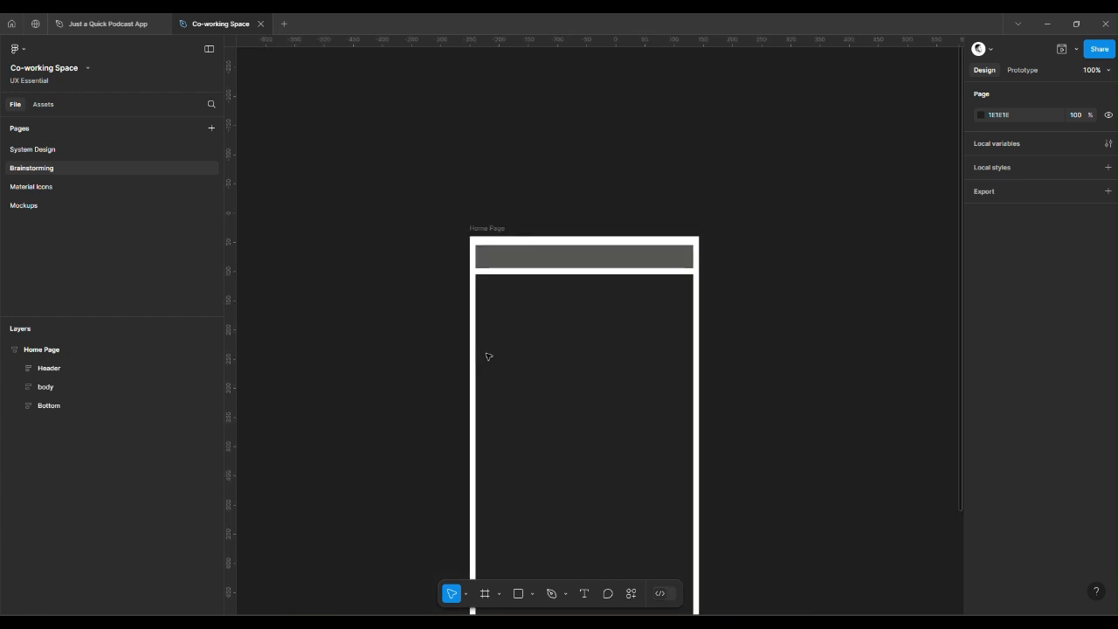
Alternate the canvas zoom between 100% and higher levels to compare the Home Page frame close up and from farther away
key("ctrl+plus")
key("ctrl+minus")
key("ctrl+plus")
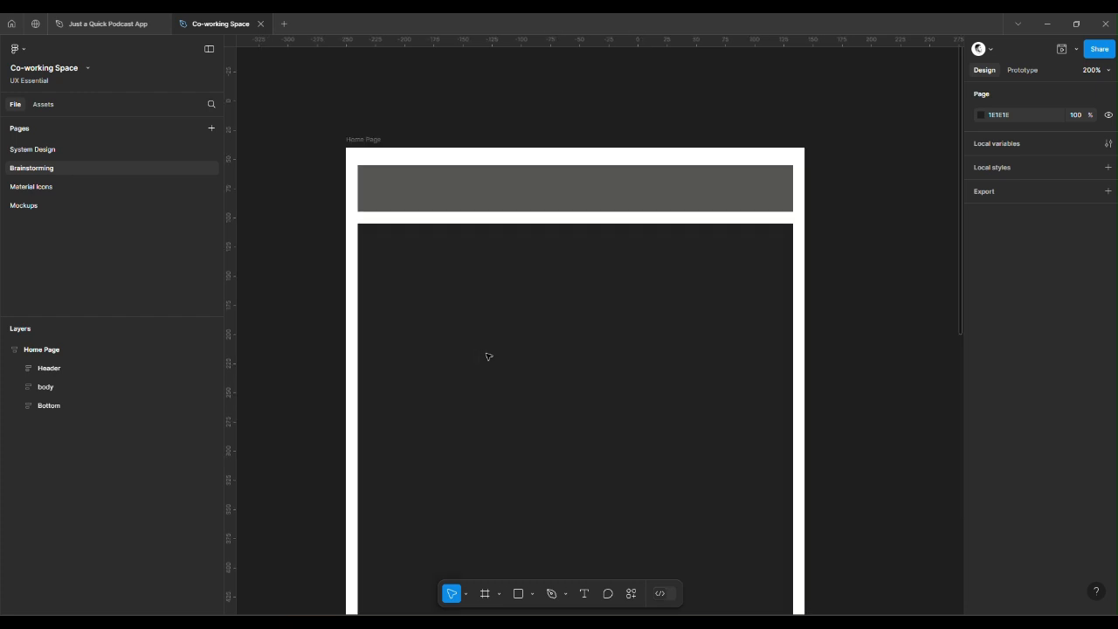
key("ctrl+minus")
key("ctrl+plus")
key("ctrl+minus")
key("ctrl+plus")
key("ctrl+minus")
key("ctrl+plus")
key("ctrl+plus")
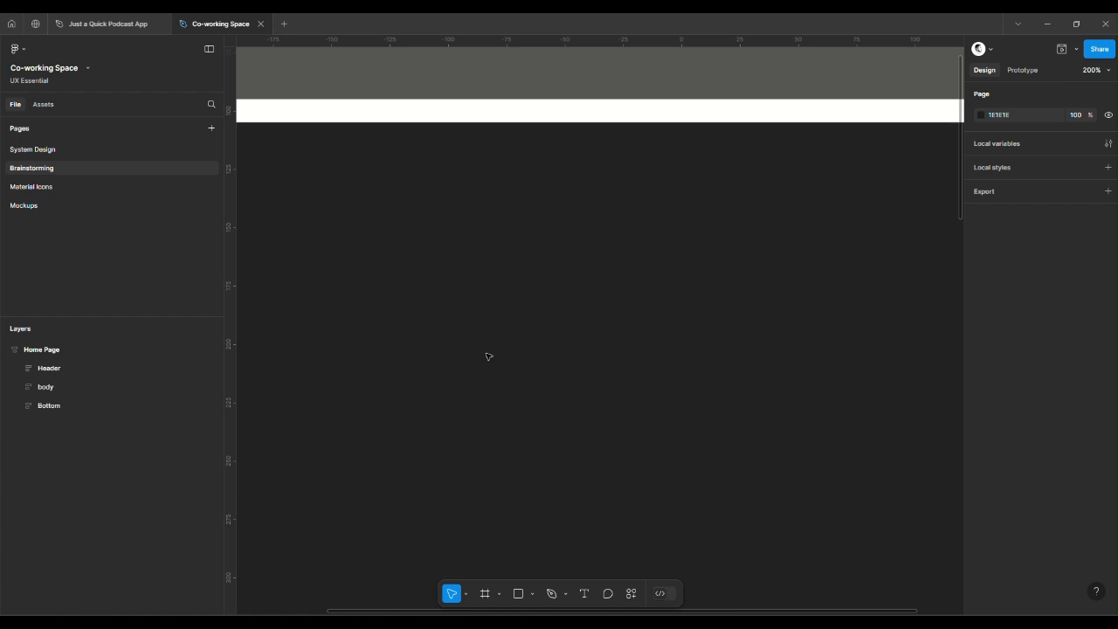
key("ctrl+minus")
key("ctrl+minus")
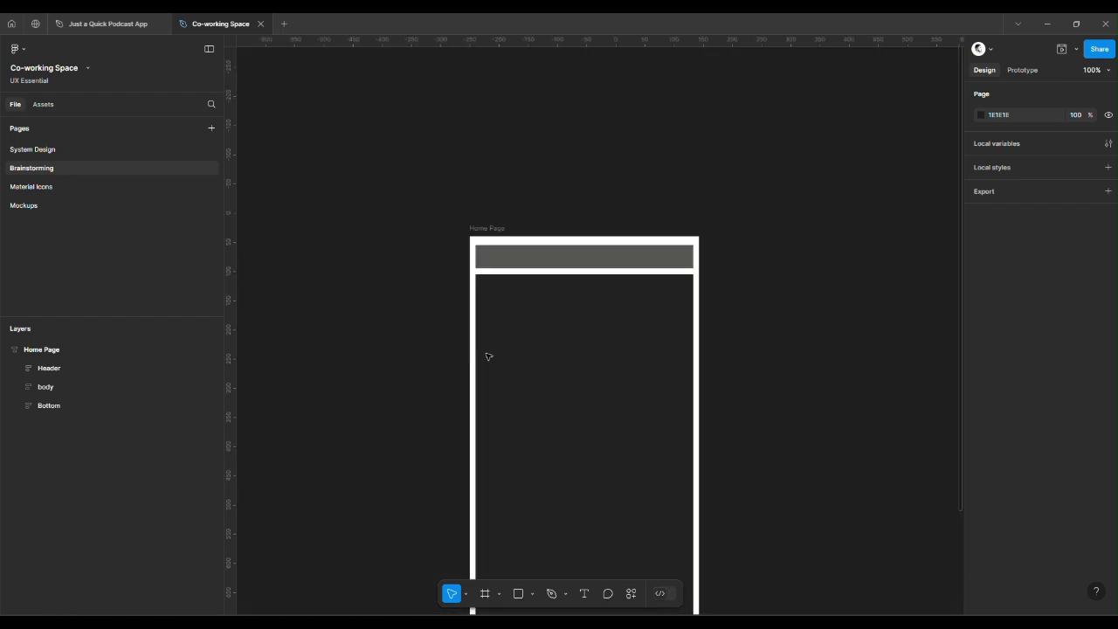
key("ctrl+plus")
key("ctrl+minus")
key("ctrl+plus")
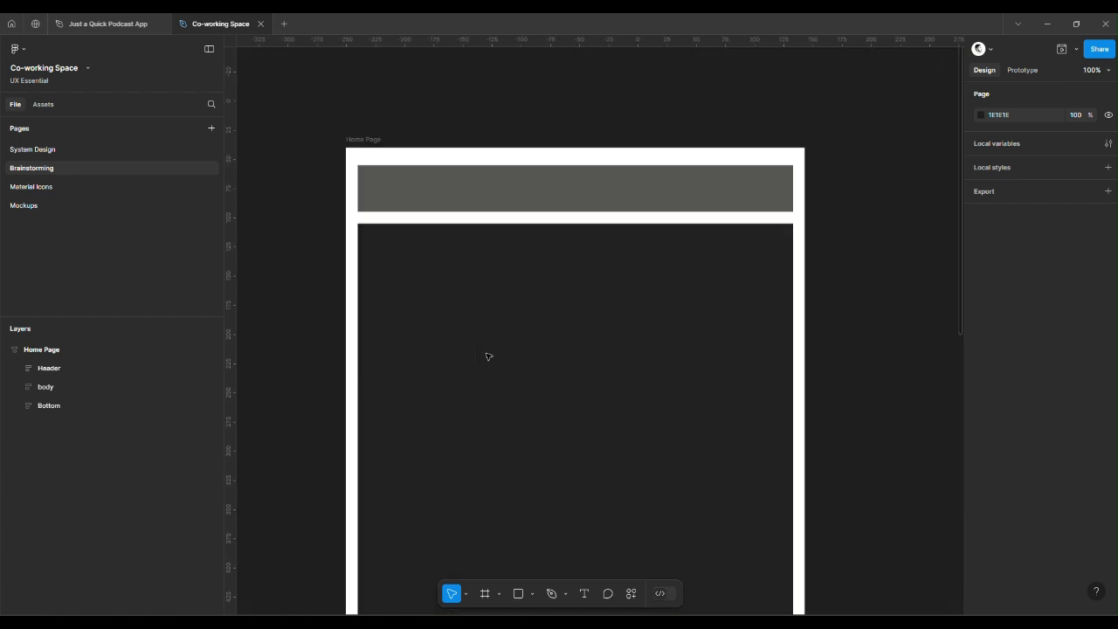
key("ctrl+minus")
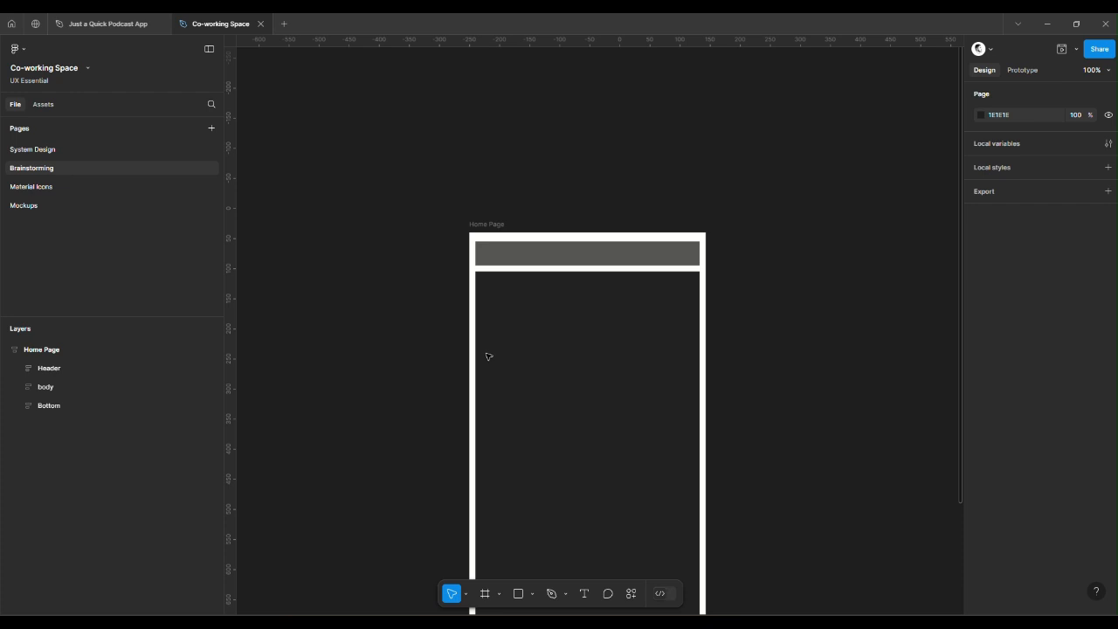
Examine the Home Page frame's header area while gradually zooming in to 284%
scroll(488, 357, "up", 3)
scroll(488, 357, "down", 5)
scroll(488, 357, "up", 8)
scroll(488, 356, "down", 4)
scroll(488, 356, "up", 3)
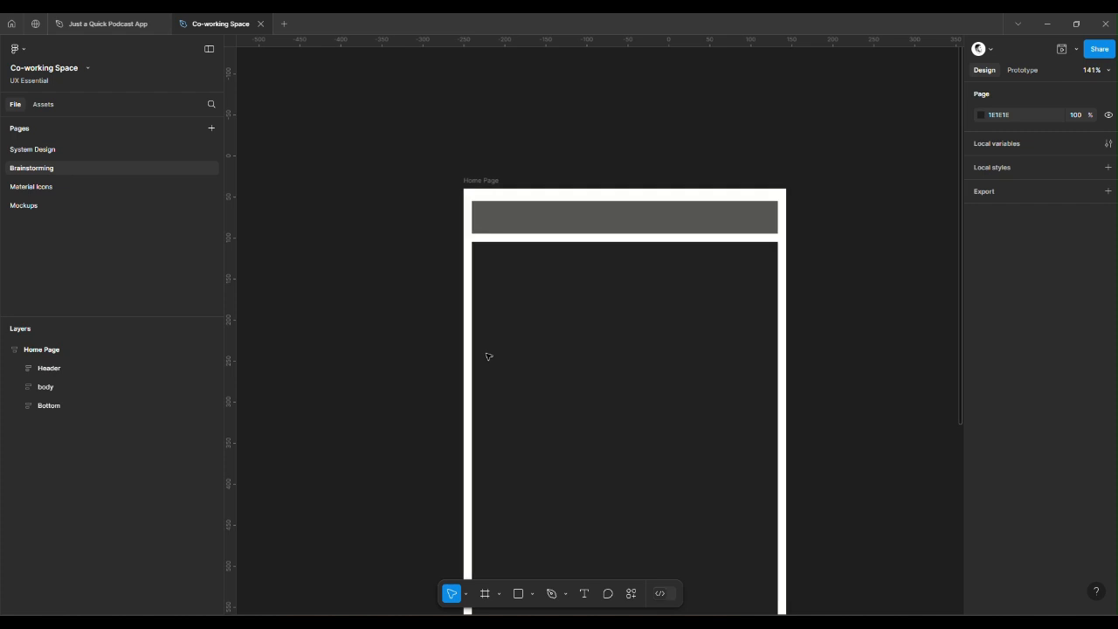
scroll(488, 357, "right", 3)
scroll(488, 356, "up", 5)
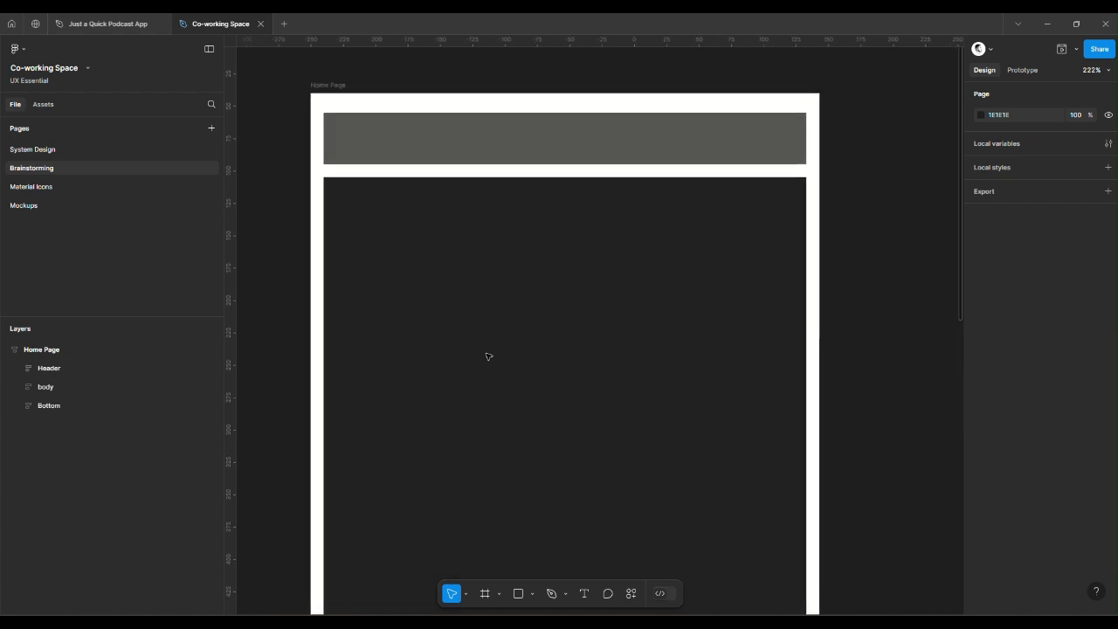
scroll(489, 356, "left", 2)
scroll(488, 356, "up", 2)
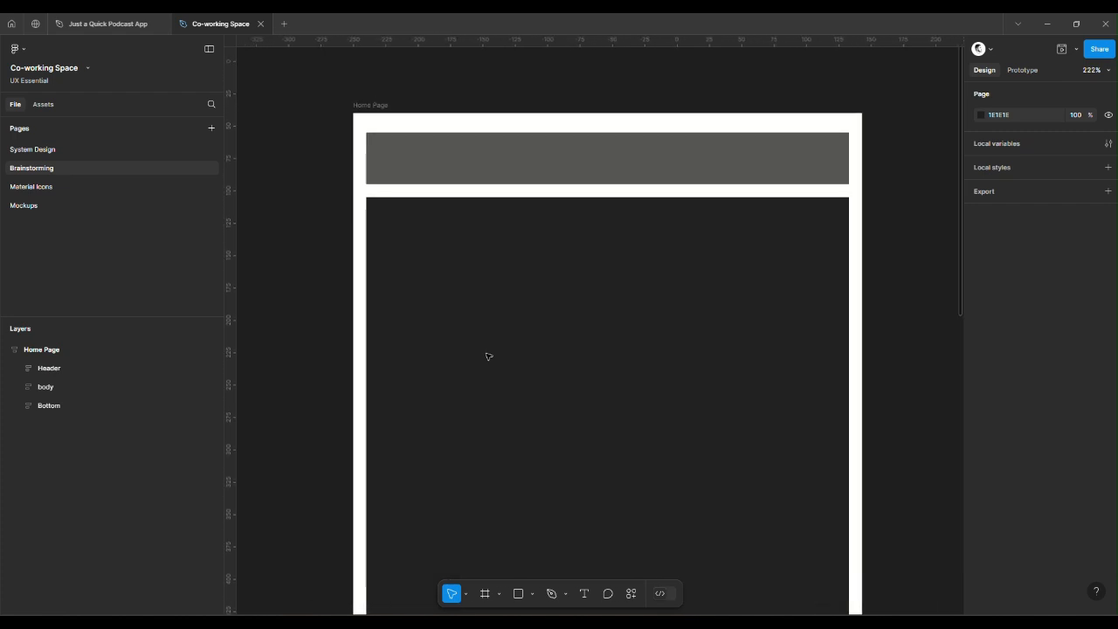
scroll(489, 356, "up", 3)
scroll(489, 357, "down", 5)
scroll(488, 356, "up", 3)
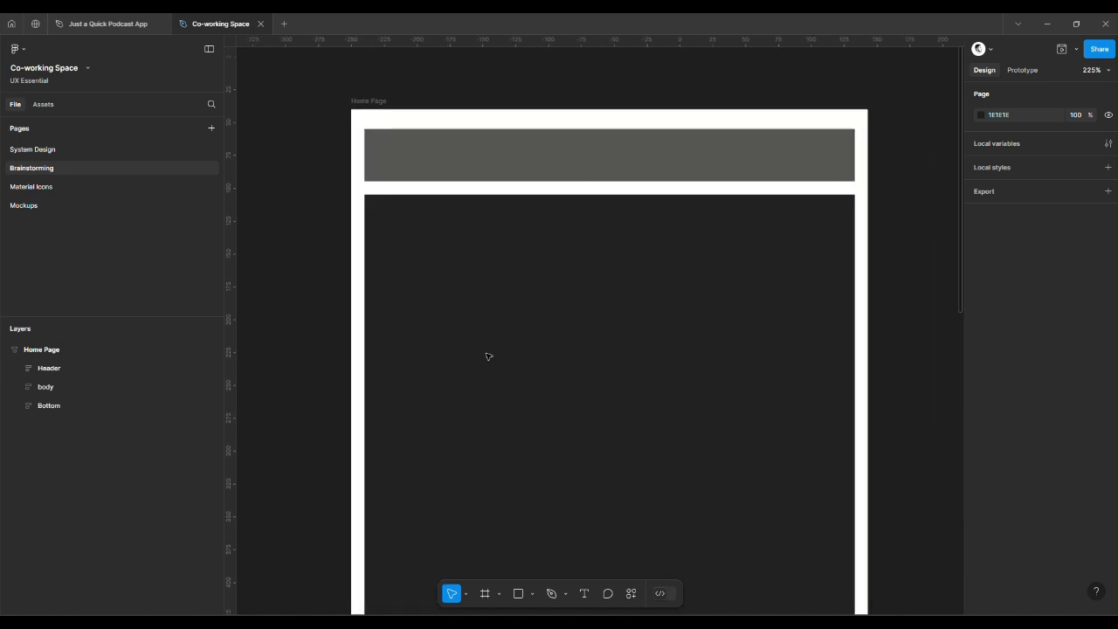
scroll(488, 357, "up", 3)
scroll(488, 356, "right", 5)
scroll(488, 356, "up", 3)
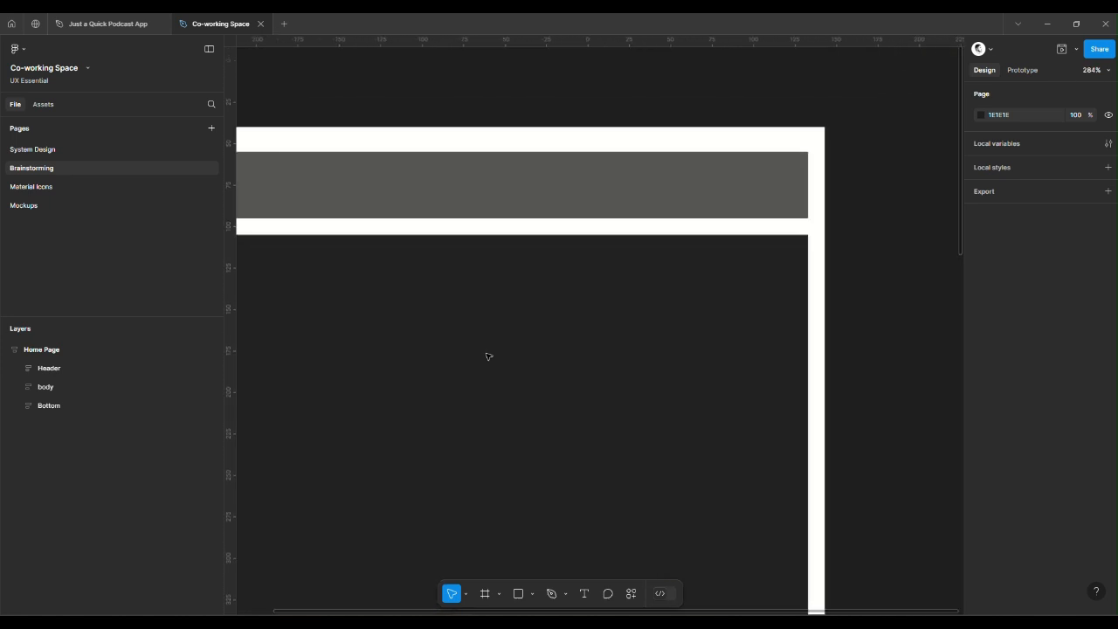
Pan in all directions around the header and upper body of the Home Page frame at 284% zoom
scroll(488, 356, "left", 5)
scroll(488, 357, "right", 4)
scroll(489, 357, "right", 5)
scroll(488, 357, "left", 8)
scroll(488, 357, "right", 3)
scroll(488, 357, "down", 2)
scroll(488, 357, "left", 3)
scroll(488, 356, "up", 3)
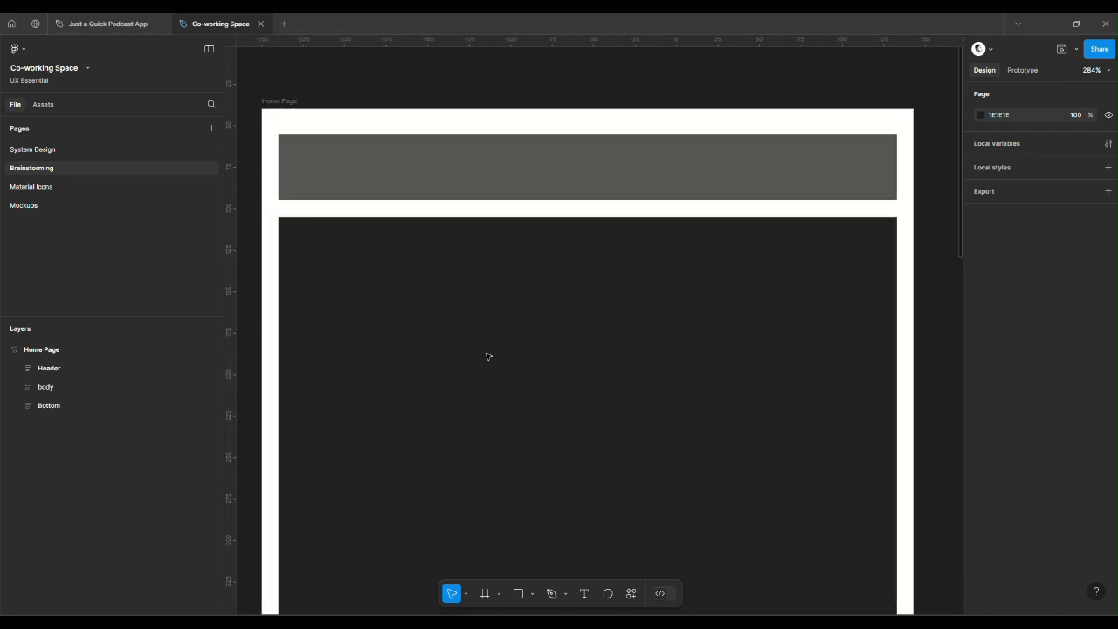
scroll(488, 356, "right", 4)
scroll(488, 356, "up", 1)
scroll(488, 356, "left", 3)
scroll(488, 357, "down", 3)
scroll(488, 357, "up", 3)
scroll(488, 357, "right", 3)
scroll(488, 357, "down", 3)
scroll(489, 356, "left", 3)
scroll(489, 357, "up", 3)
scroll(489, 357, "right", 5)
scroll(488, 356, "up", 1)
scroll(488, 356, "left", 7)
scroll(489, 357, "down", 2)
scroll(488, 357, "right", 7)
scroll(488, 356, "up", 2)
scroll(489, 357, "left", 5)
scroll(488, 356, "down", 3)
scroll(488, 356, "right", 4)
scroll(488, 356, "up", 3)
scroll(489, 357, "left", 2)
scroll(488, 357, "down", 3)
scroll(488, 356, "left", 4)
scroll(489, 356, "up", 3)
scroll(488, 356, "right", 4)
scroll(488, 357, "down", 1)
scroll(488, 356, "left", 5)
scroll(488, 357, "up", 1)
scroll(488, 356, "right", 5)
scroll(488, 356, "up", 1)
scroll(488, 356, "left", 4)
scroll(488, 356, "down", 2)
scroll(488, 356, "up", 5)
scroll(489, 356, "right", 5)
scroll(489, 357, "right", 2)
scroll(488, 356, "down", 3)
scroll(489, 357, "left", 3)
scroll(488, 356, "down", 1)
scroll(488, 357, "left", 1)
scroll(488, 356, "up", 1)
scroll(488, 356, "up", 2)
scroll(488, 357, "left", 2)
scroll(488, 357, "down", 3)
scroll(488, 356, "right", 2)
scroll(489, 356, "up", 1)
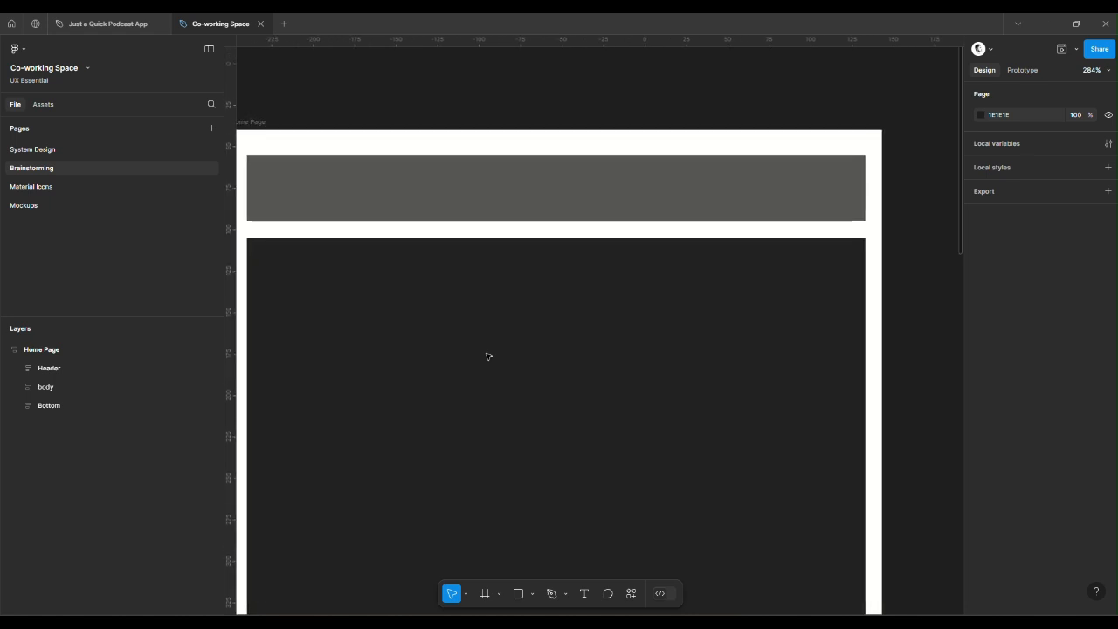
Survey the Home Page frame zoomed out to 90% or less, then check its header and body area at 212%
scroll(488, 356, "down", 10, "ctrl")
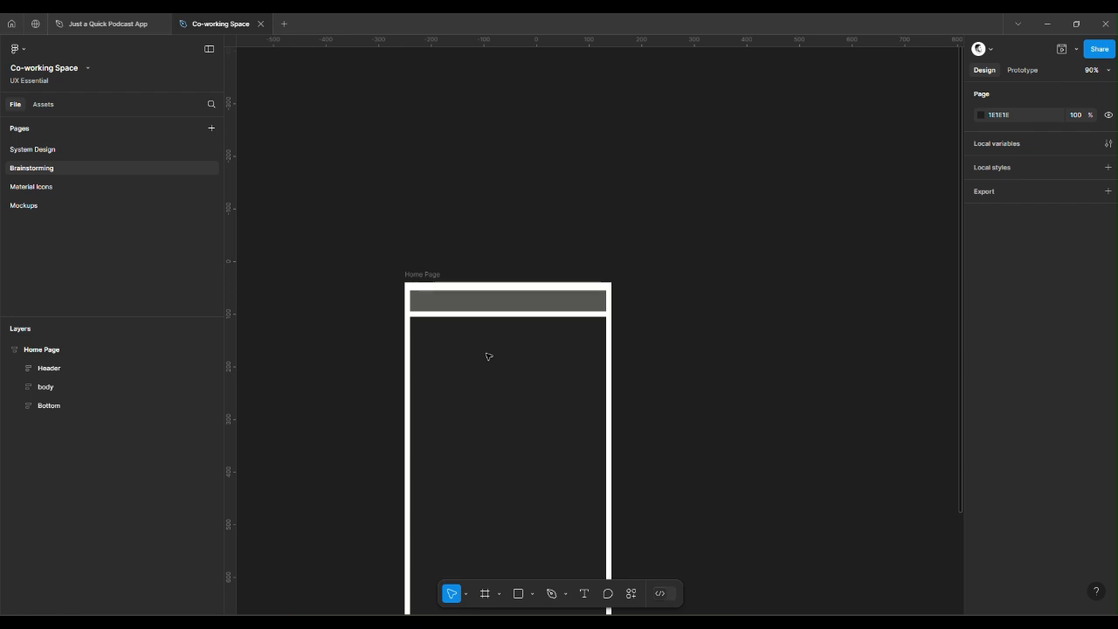
scroll(471, 367, "down", 5, "ctrl")
scroll(472, 367, "up", 3, "ctrl")
scroll(472, 367, "down", 3, "ctrl")
scroll(472, 366, "left", 2)
scroll(472, 366, "up", 3, "ctrl")
scroll(471, 366, "right", 4)
scroll(472, 366, "up", 3, "ctrl")
scroll(472, 366, "down", 5)
scroll(472, 366, "up", 5)
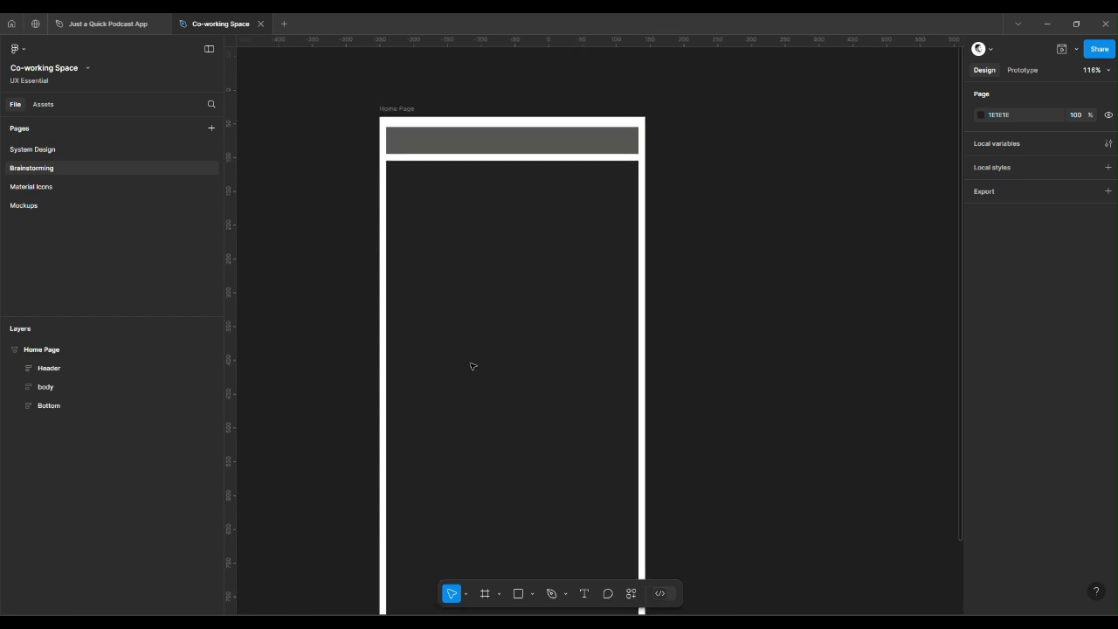
scroll(472, 366, "up", 3, "ctrl")
scroll(472, 366, "left", 1)
scroll(472, 366, "up", 3)
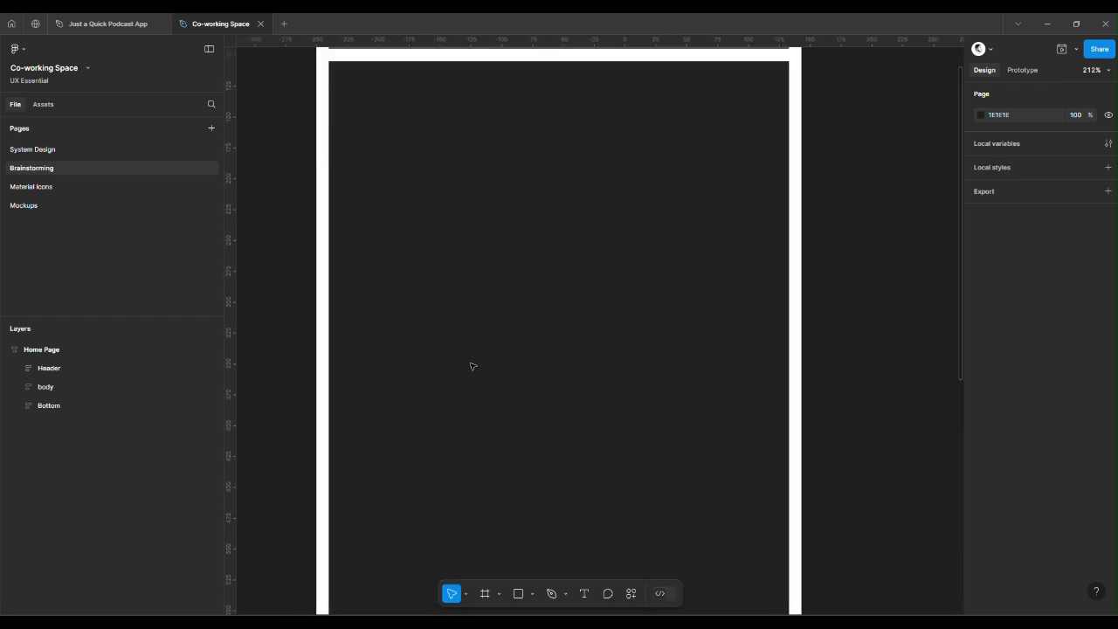
scroll(472, 366, "up", 4)
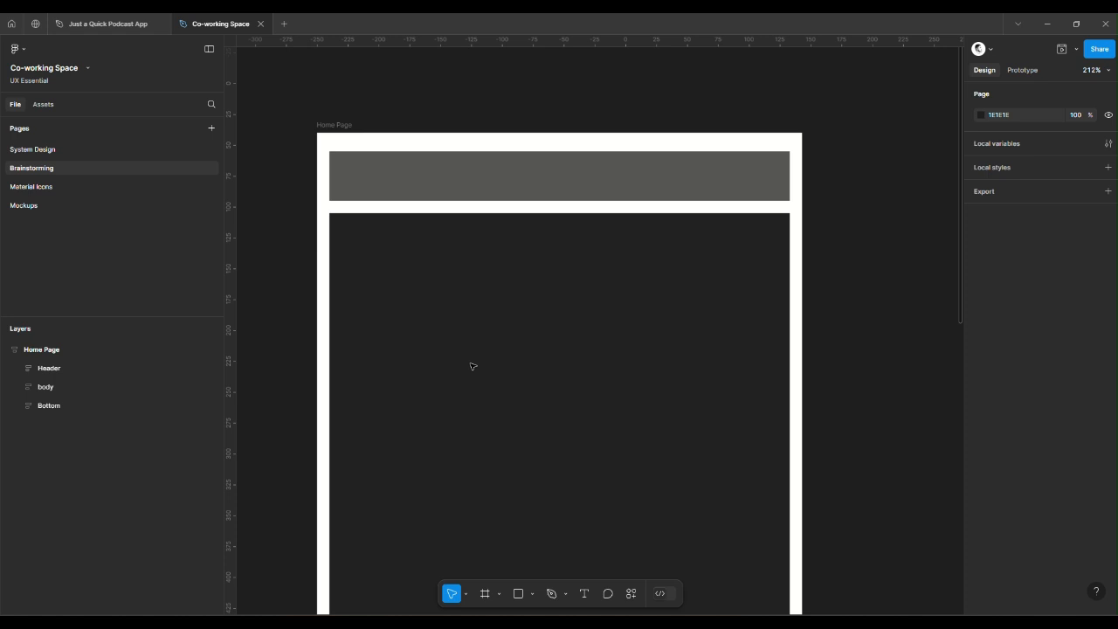
scroll(472, 366, "left", 2)
scroll(472, 366, "right", 2)
scroll(471, 366, "down", 2)
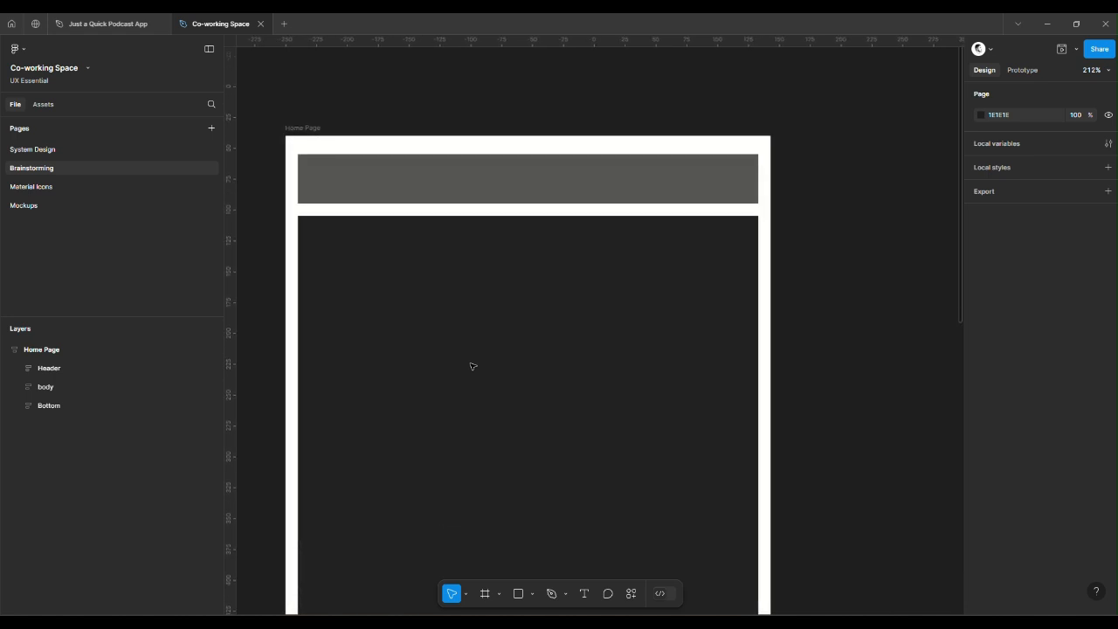
scroll(471, 366, "left", 2)
scroll(472, 366, "right", 2)
scroll(472, 366, "left", 1)
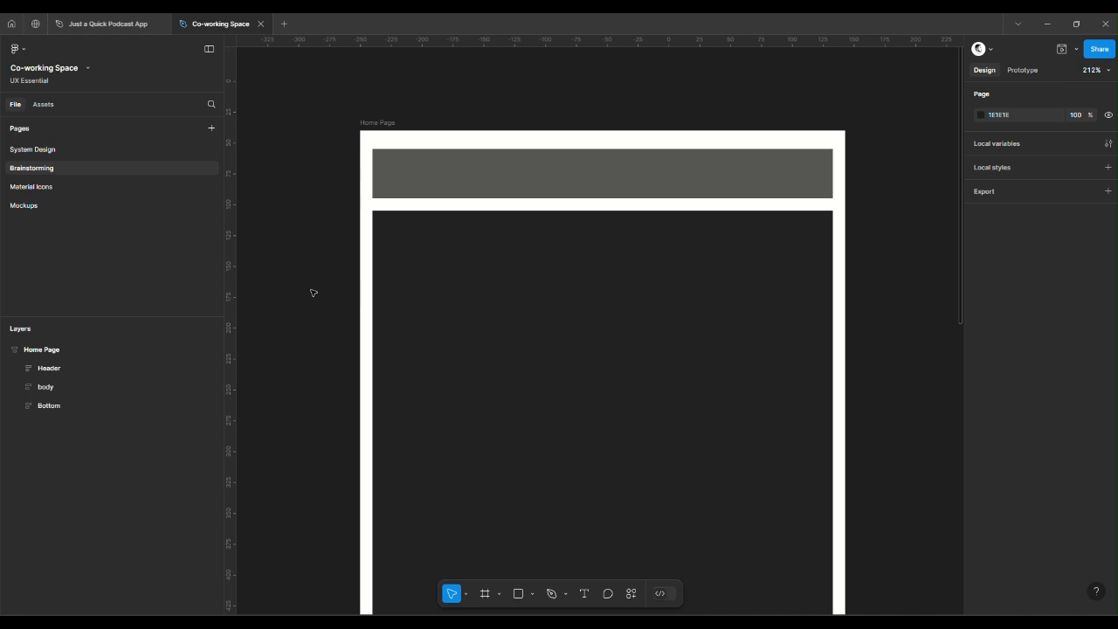
Select the Header frame, clear the selection, and view the Home Page frame's upper part at different zoom levels
left_click(395, 157)
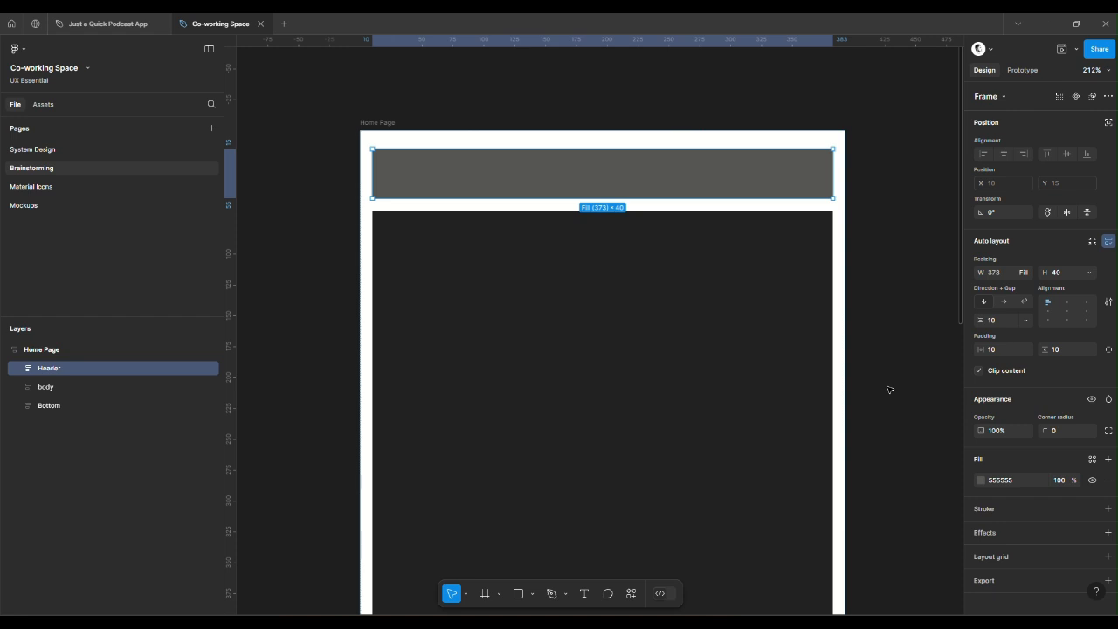
left_click(868, 279)
scroll(868, 280, "up", 2)
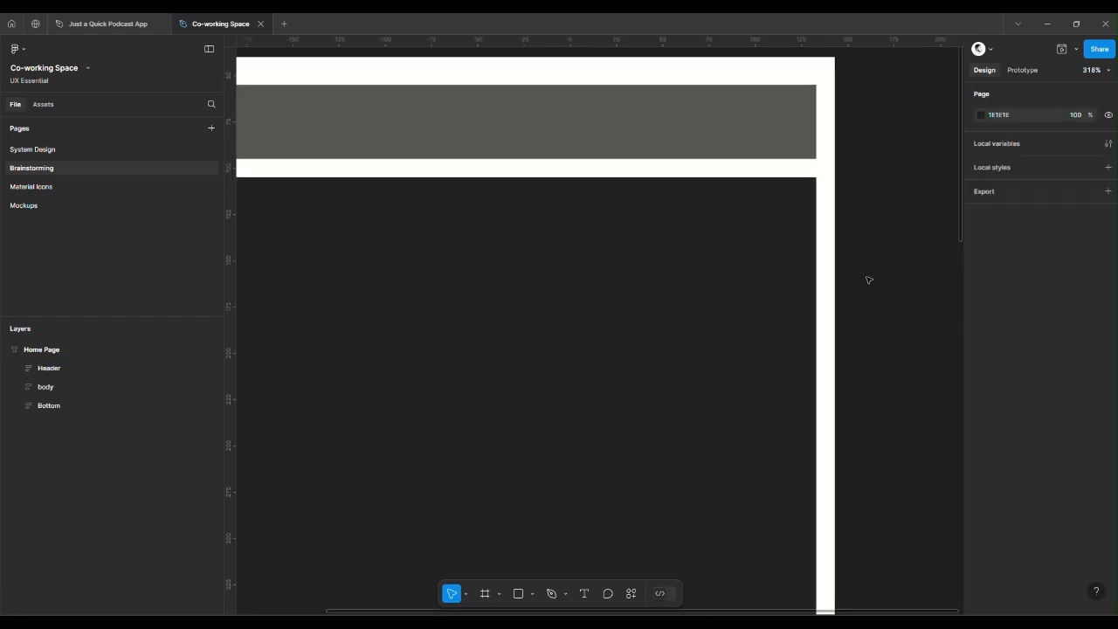
scroll(869, 279, "down", 3)
scroll(869, 280, "up", 2)
scroll(868, 279, "up", 2)
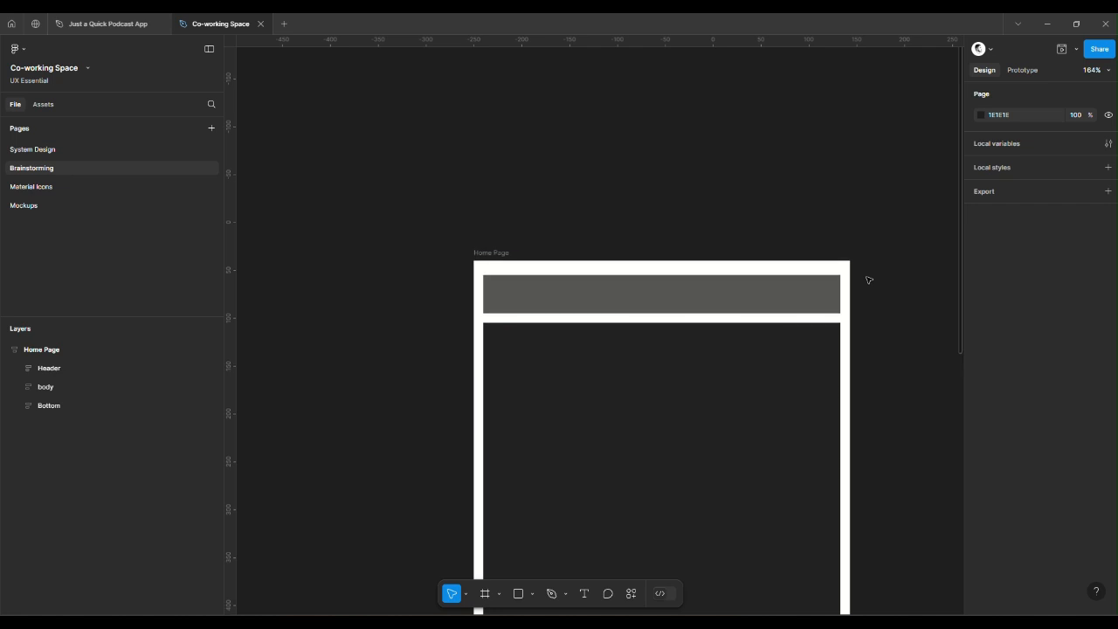
Delete the Home Page frame from the Brainstorming page and undo the deletion
left_click(487, 254)
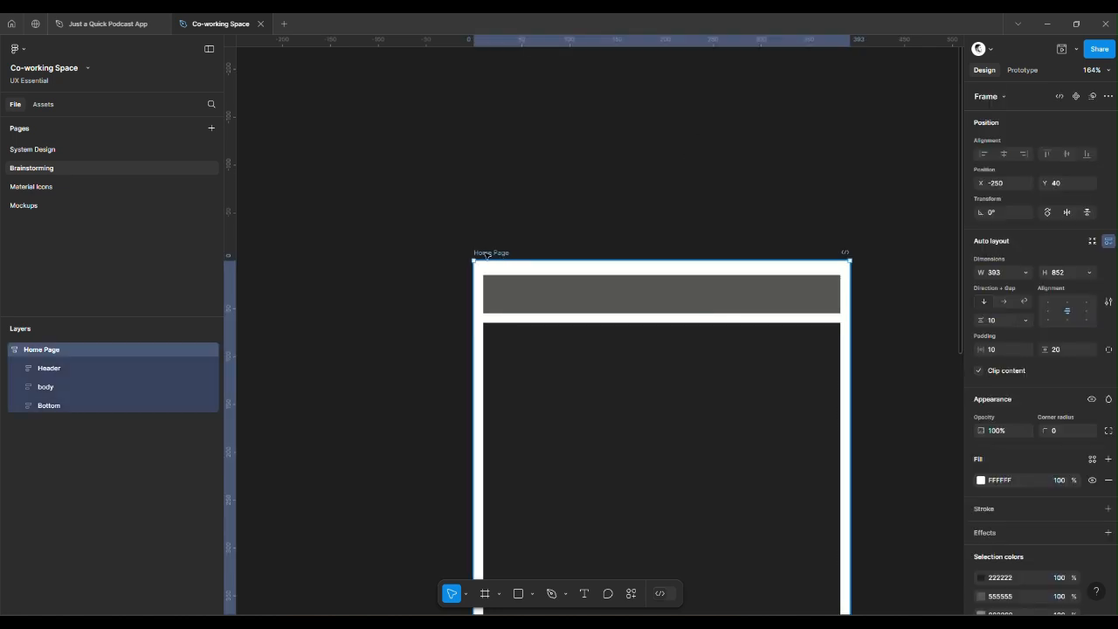
key("Delete")
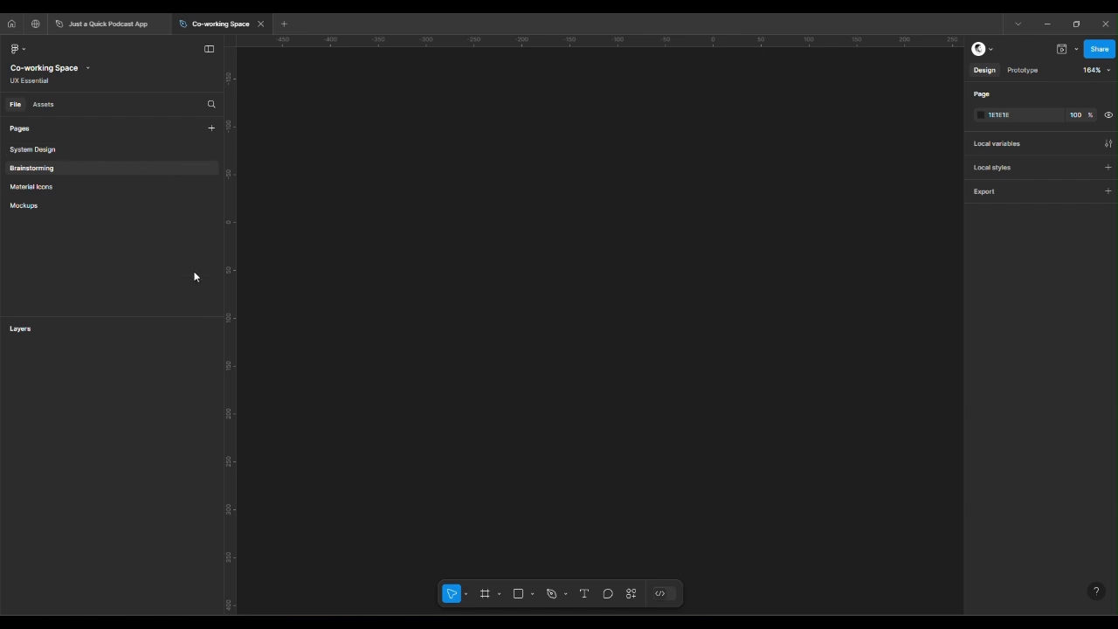
key("ctrl+z")
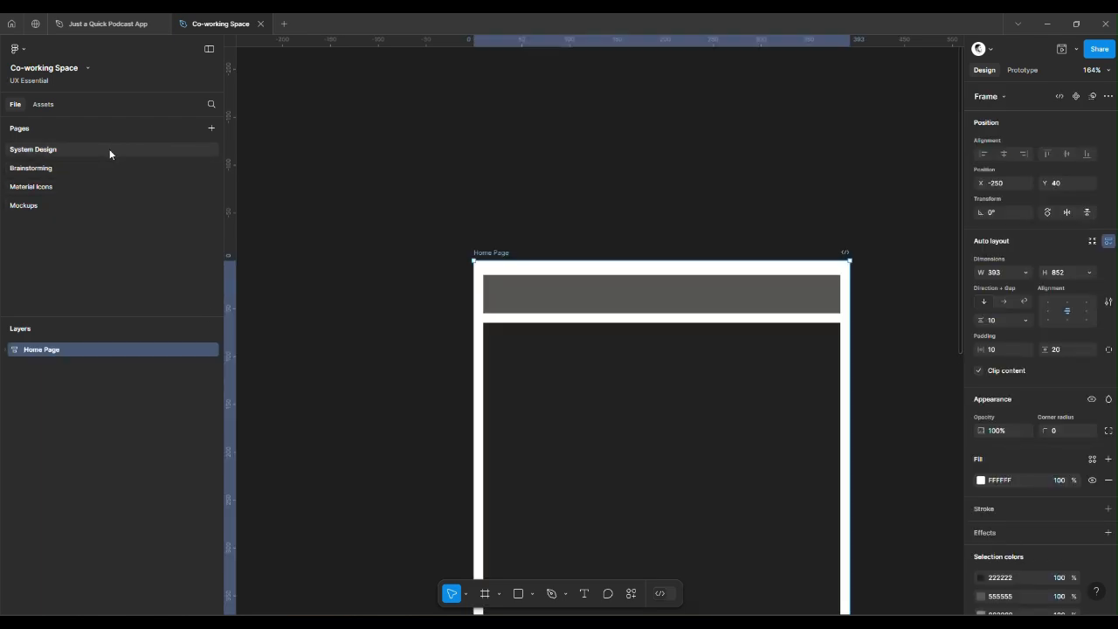
Open the System Design page and look over its Home Page frames and the button and navigation component sets
left_click(110, 148)
scroll(392, 225, "left", 2)
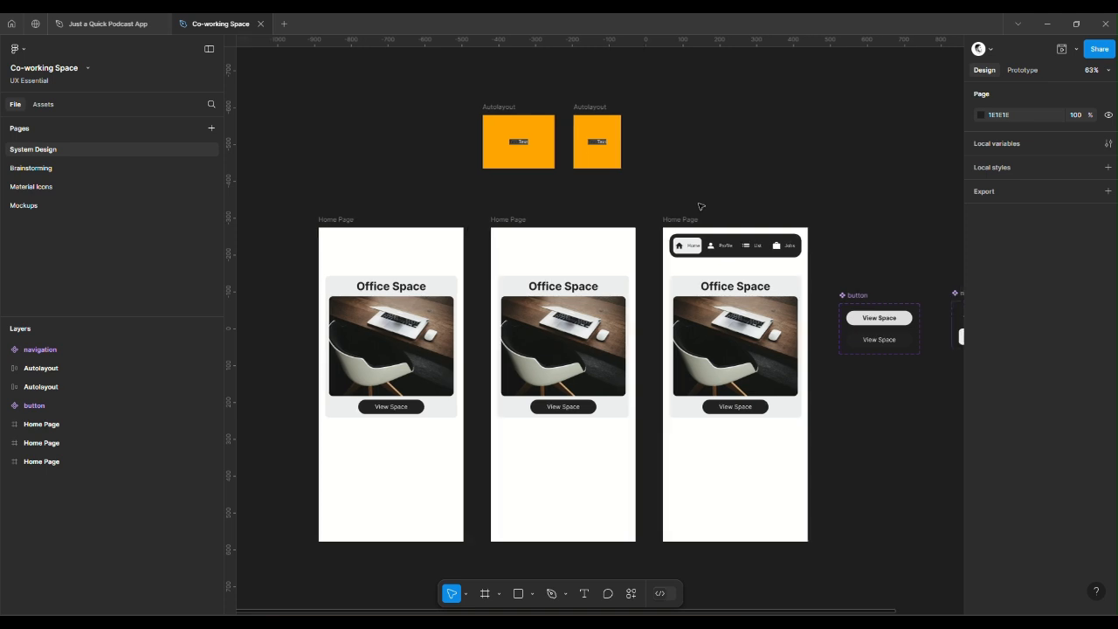
scroll(700, 206, "right", 3)
scroll(864, 335, "up", 5)
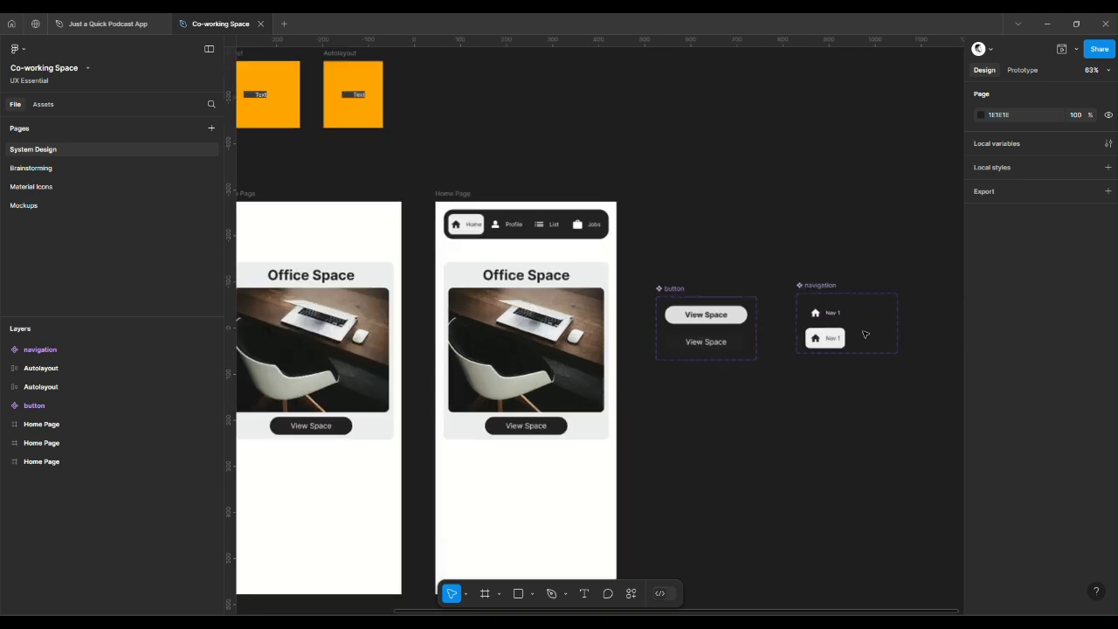
scroll(865, 335, "right", 5)
Duplicate the navigation component set and move the copy to X 1075, closer to the original
left_click(557, 278)
left_click(562, 278)
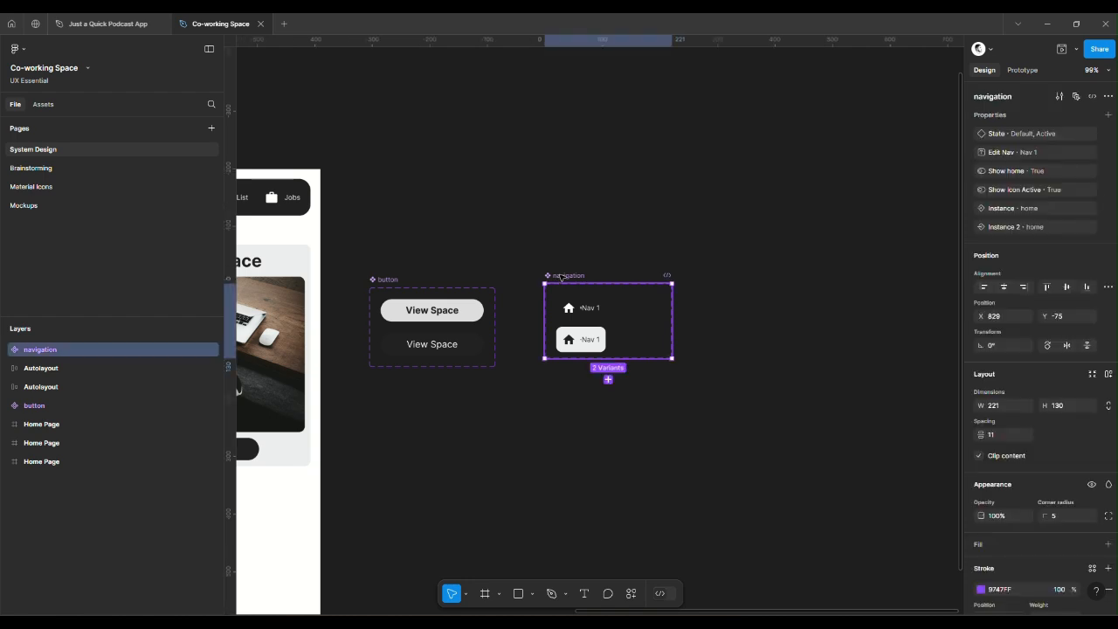
key("ctrl+d")
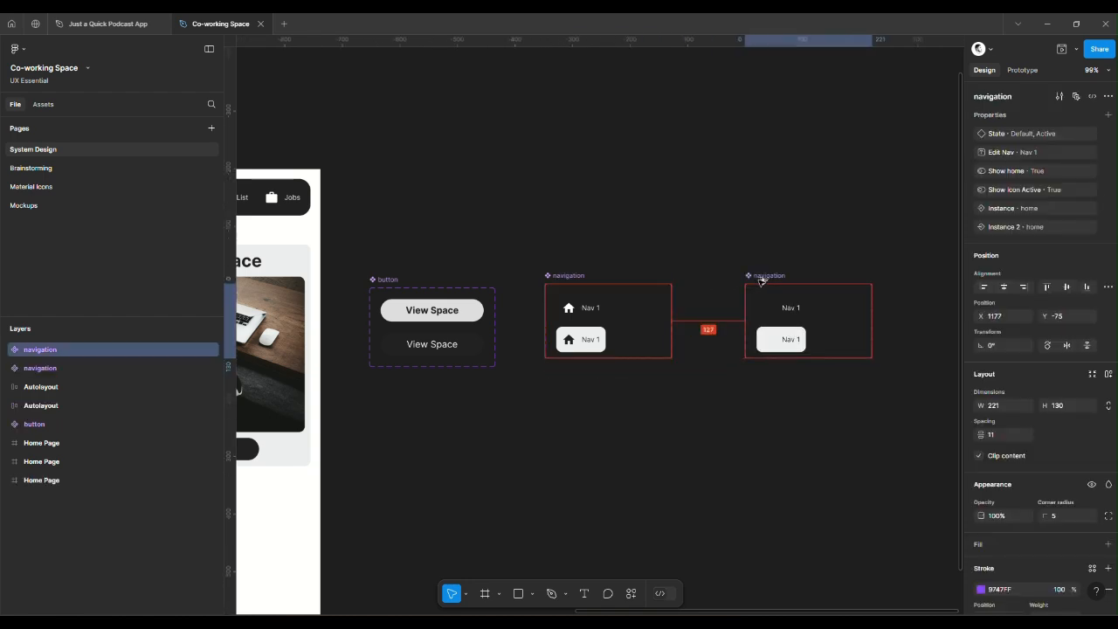
left_click_drag(756, 277, 706, 276)
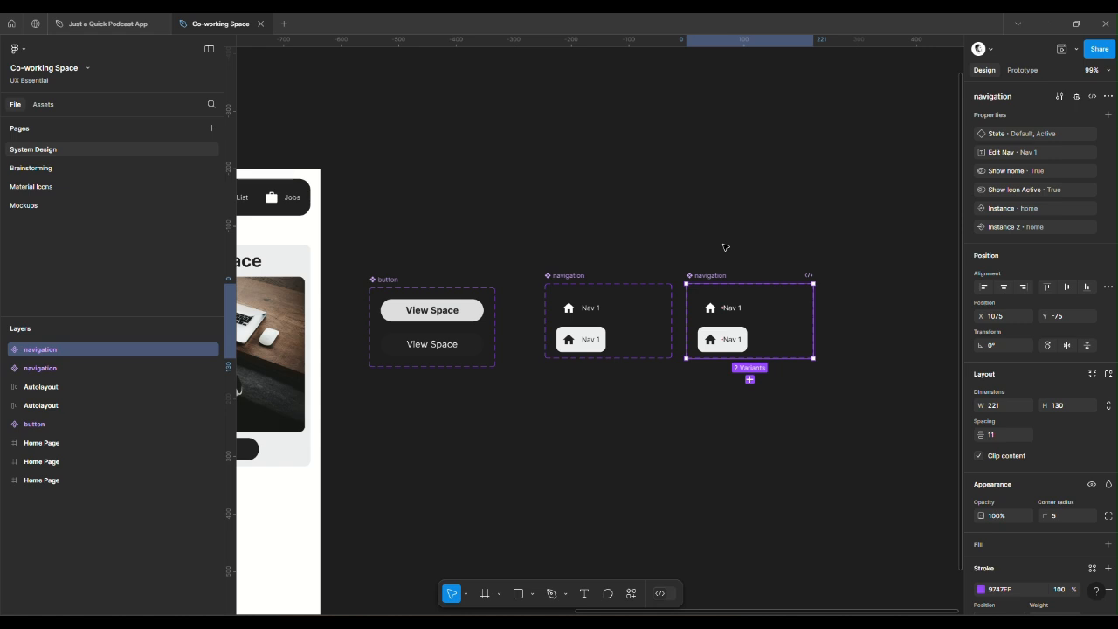
left_click(725, 253)
Arrange both navigation component sets in a row beside the button set, with their lower edges aligned to it
left_click_drag(711, 278, 738, 279)
left_click(569, 275, "shift")
left_click(568, 276)
left_click_drag(568, 275, 541, 284)
left_click_drag(742, 277, 694, 284)
left_click(779, 233)
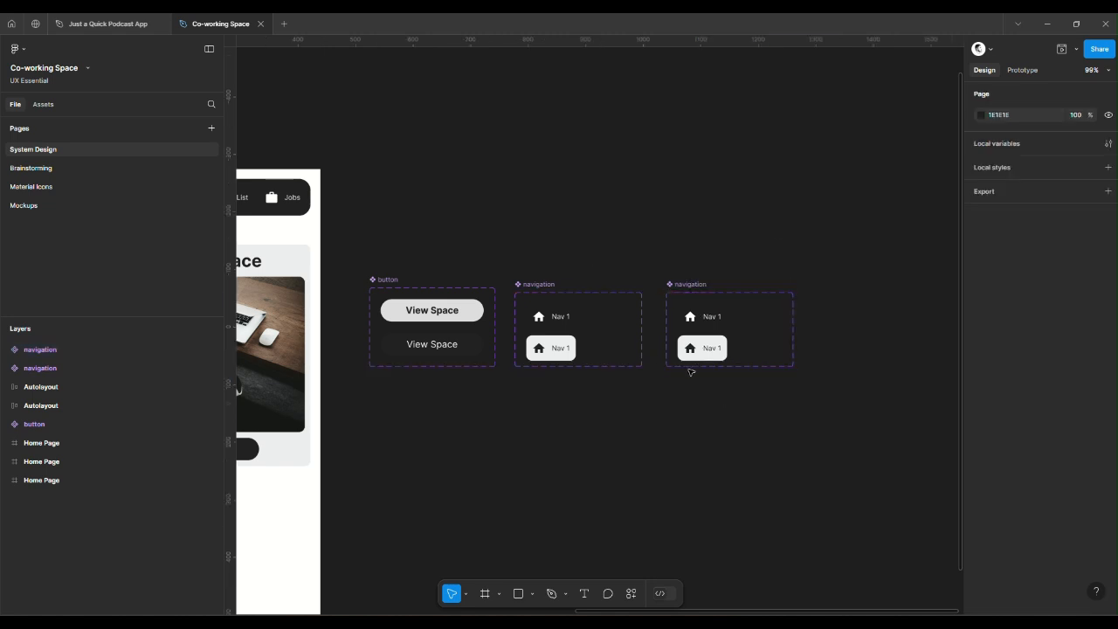
Select the nav-container of the Home Page frame that has the navigation bar
scroll(674, 401, "left", 8)
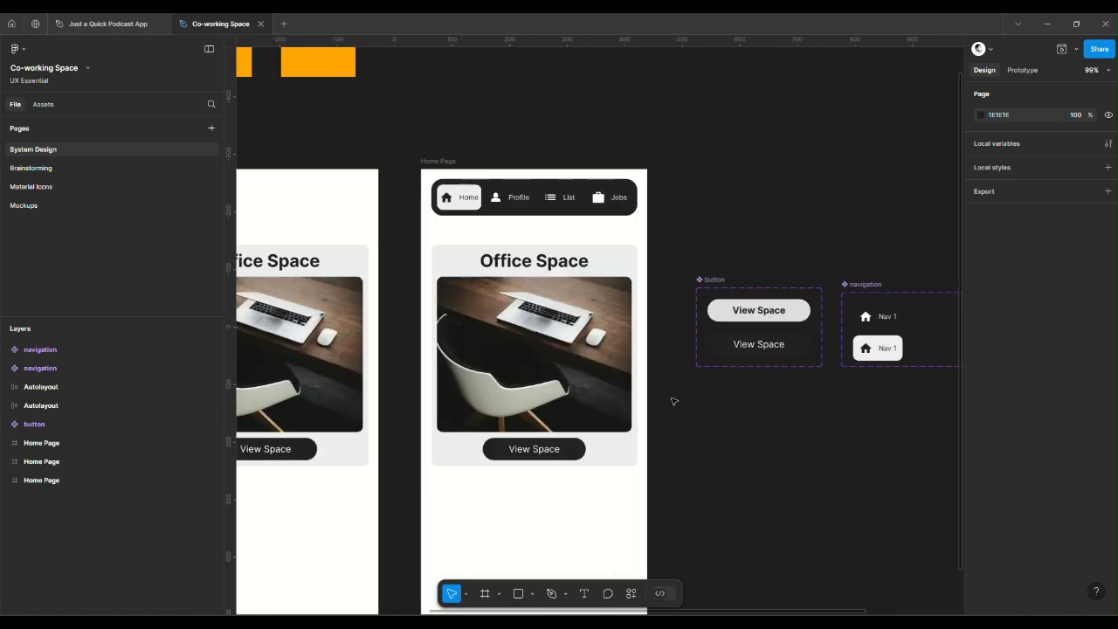
left_click(496, 191)
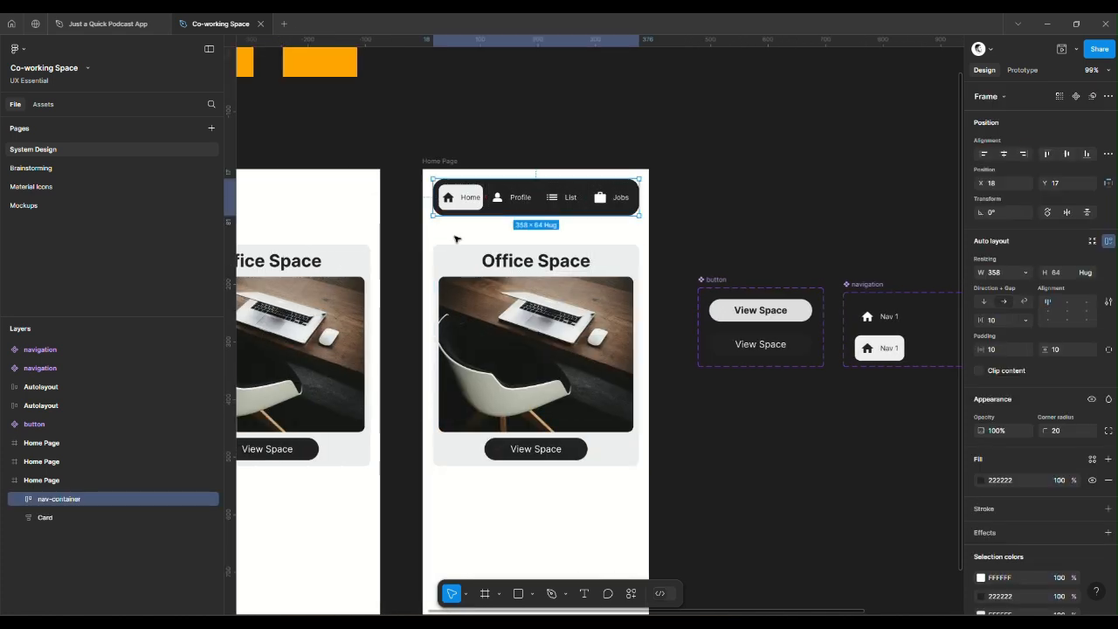
Open the Mockups page and drill down through the Home Page frame's nested containers to the nav-container, returning to the body
left_click(86, 204)
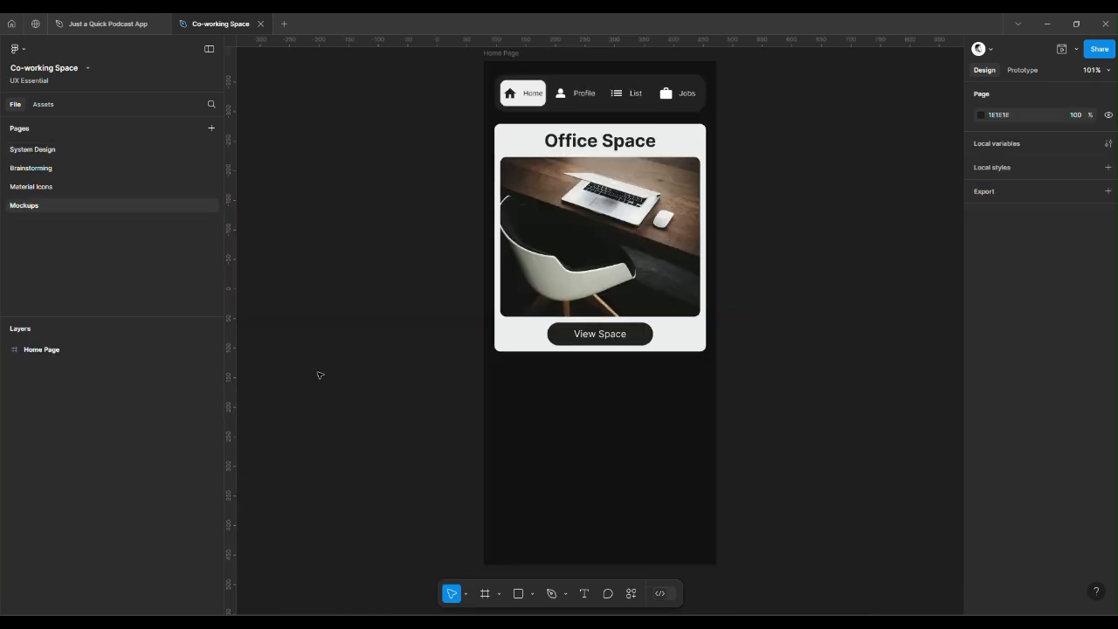
left_click(558, 97)
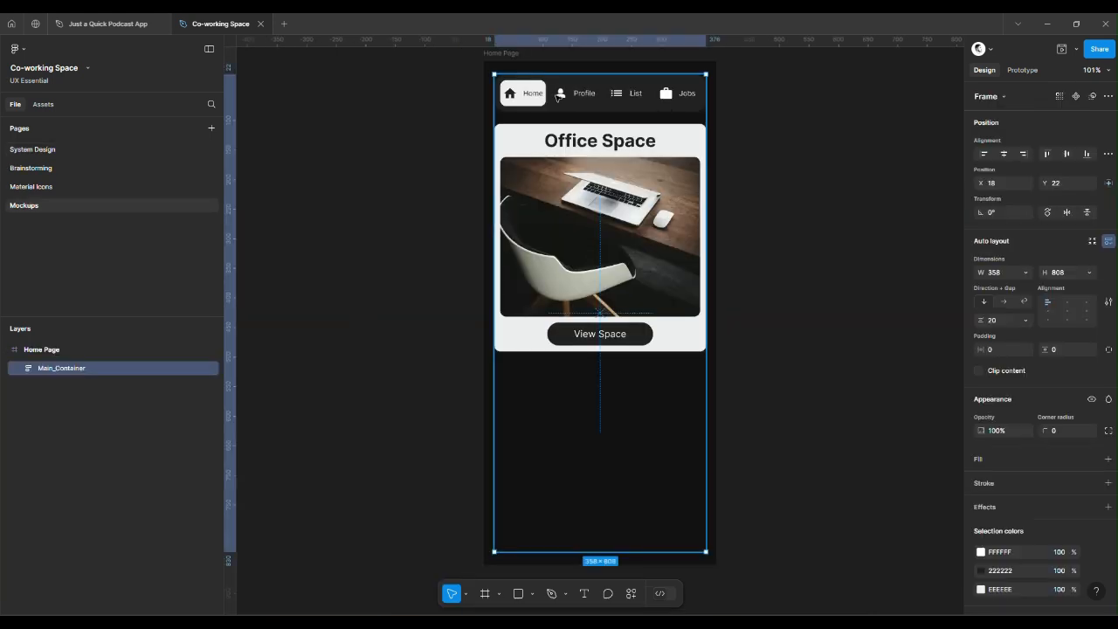
double_click(559, 97)
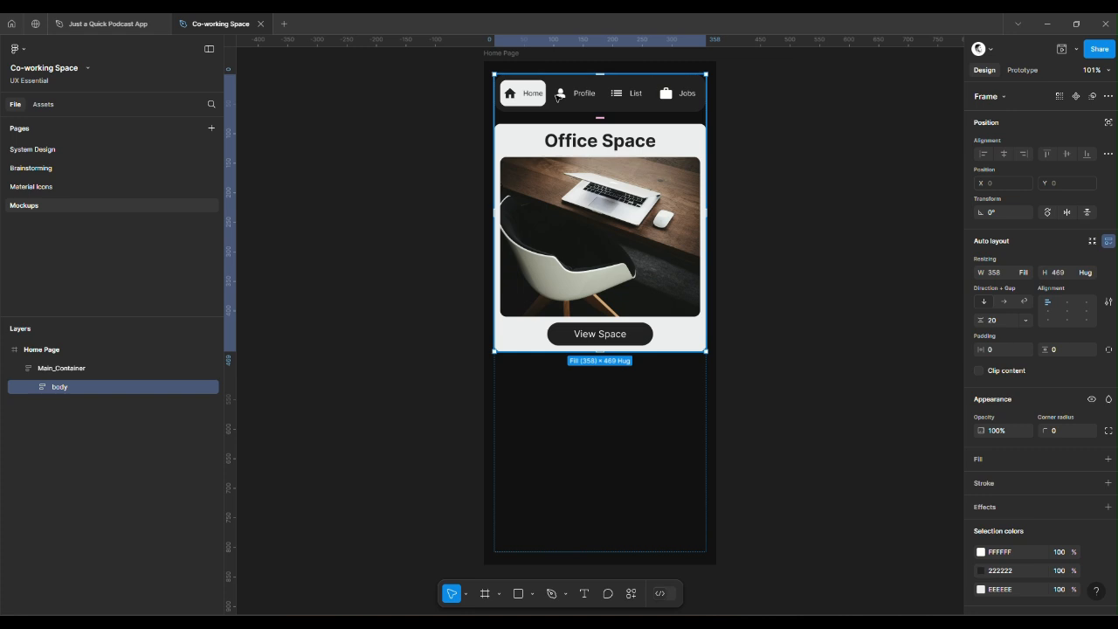
double_click(557, 103)
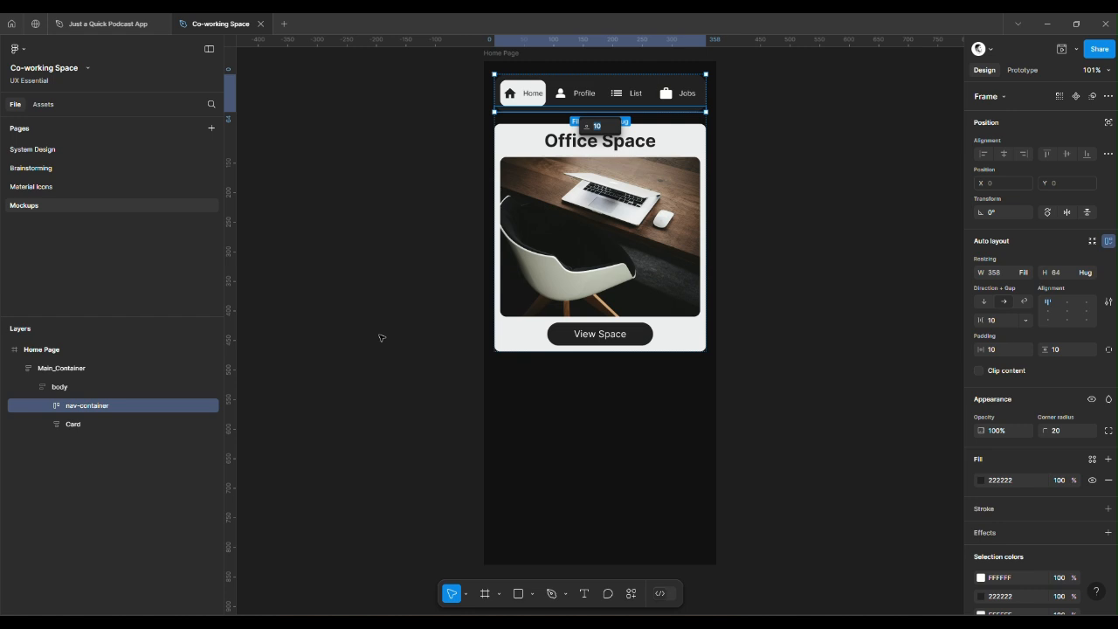
left_click(380, 338)
left_click(559, 113)
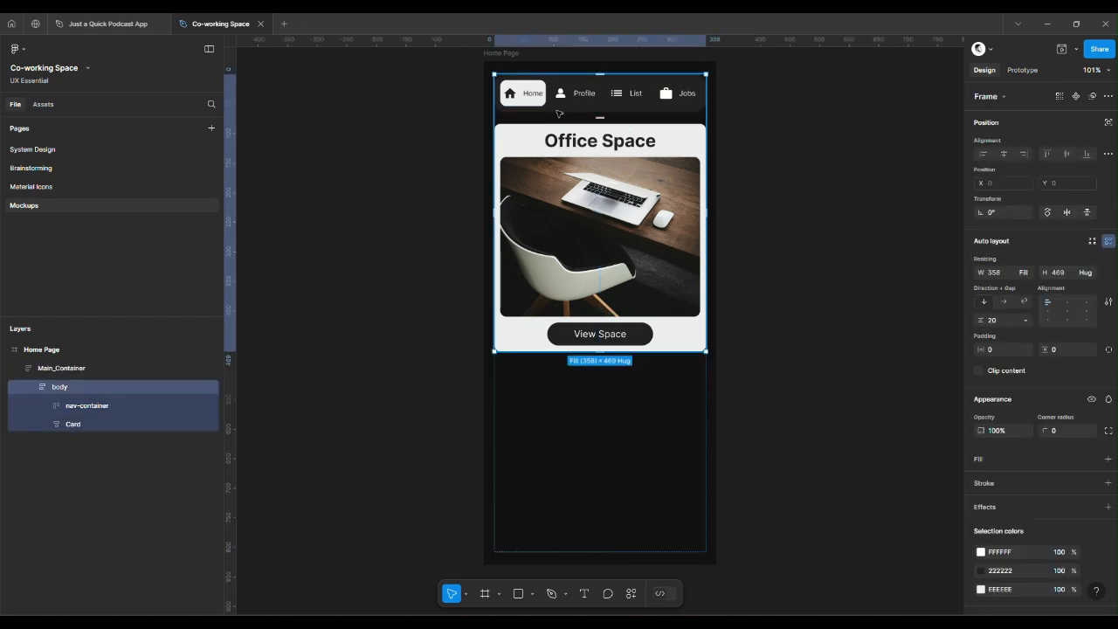
Select the Home Page frame, its Main_Container and the body in turn to review how they are nested
left_click(62, 349)
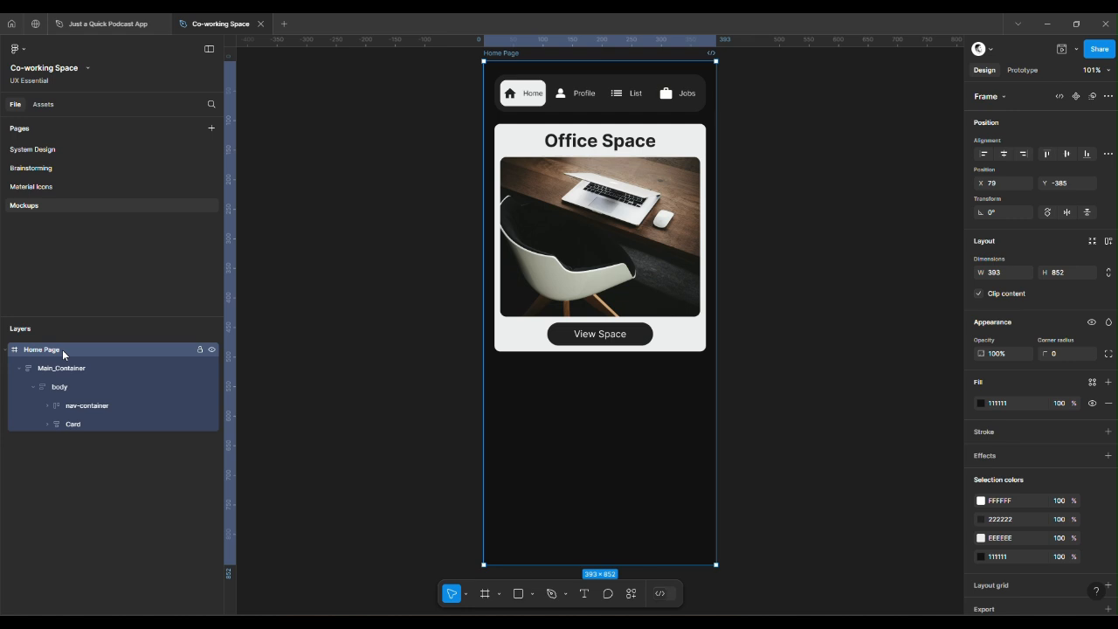
left_click(65, 368)
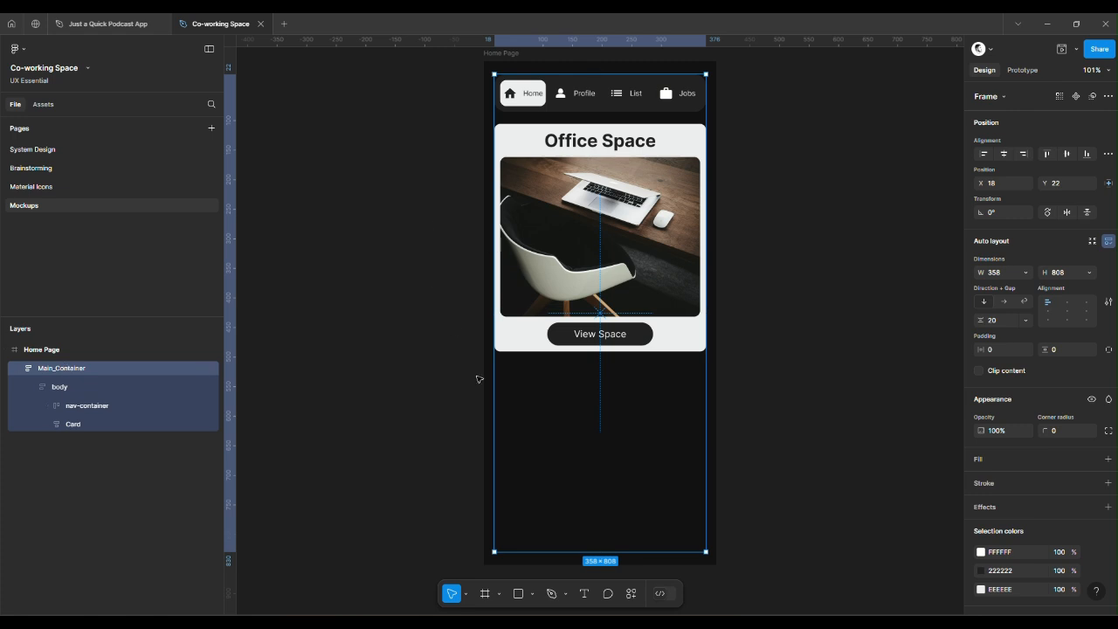
left_click(102, 386)
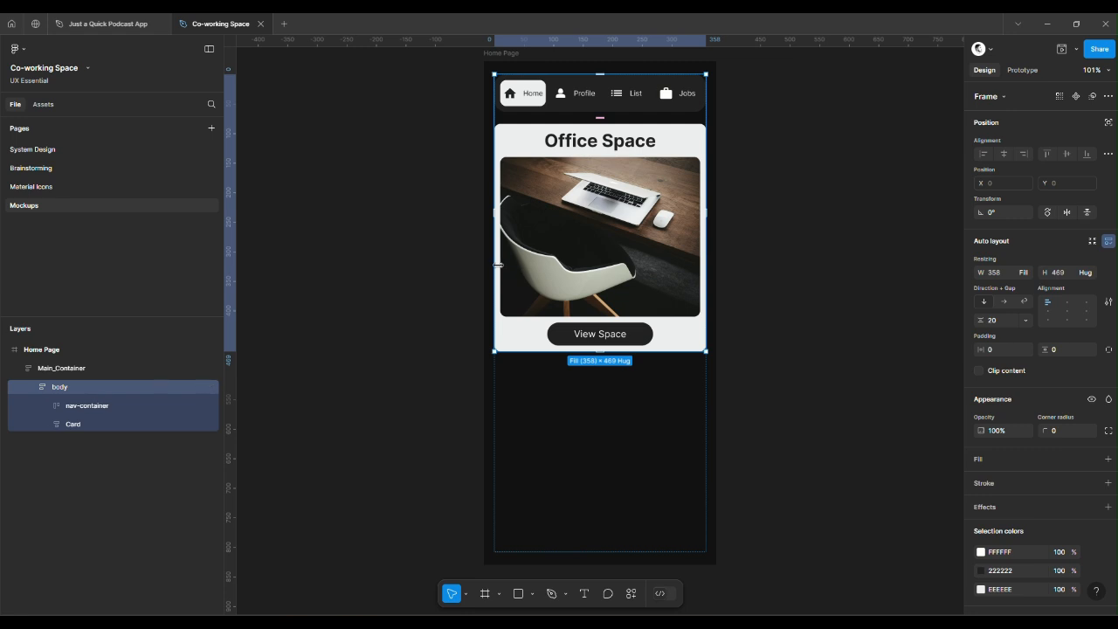
scroll(636, 134, "up", 2)
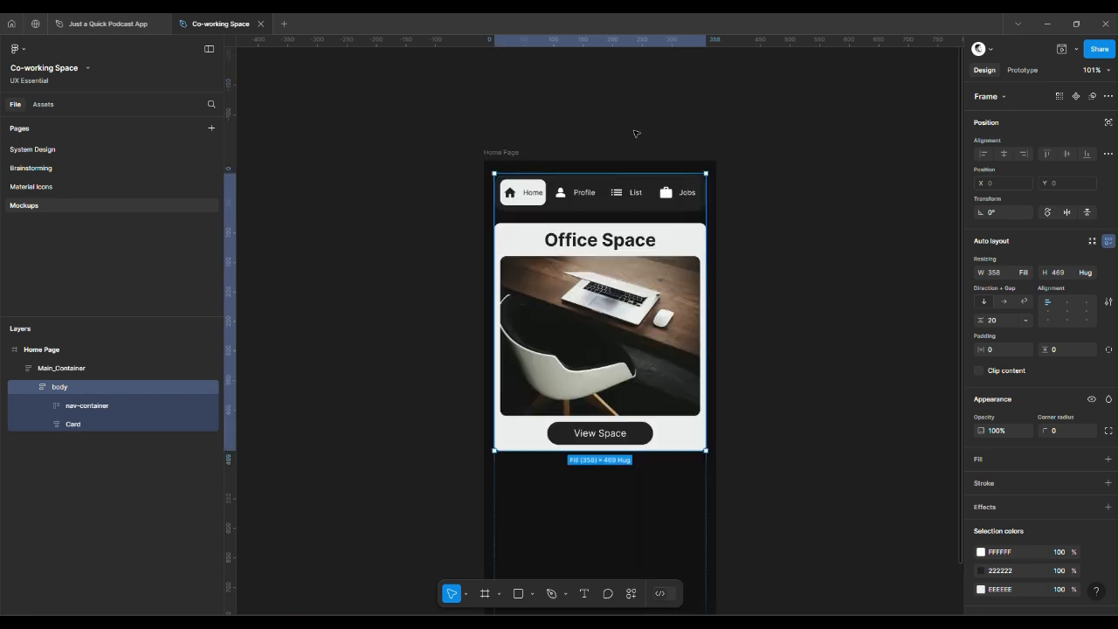
Move the nav-container out of the body so it sits directly inside Main_Container above the body, and check the body's contents
left_click(96, 407)
left_click_drag(95, 405, 66, 376)
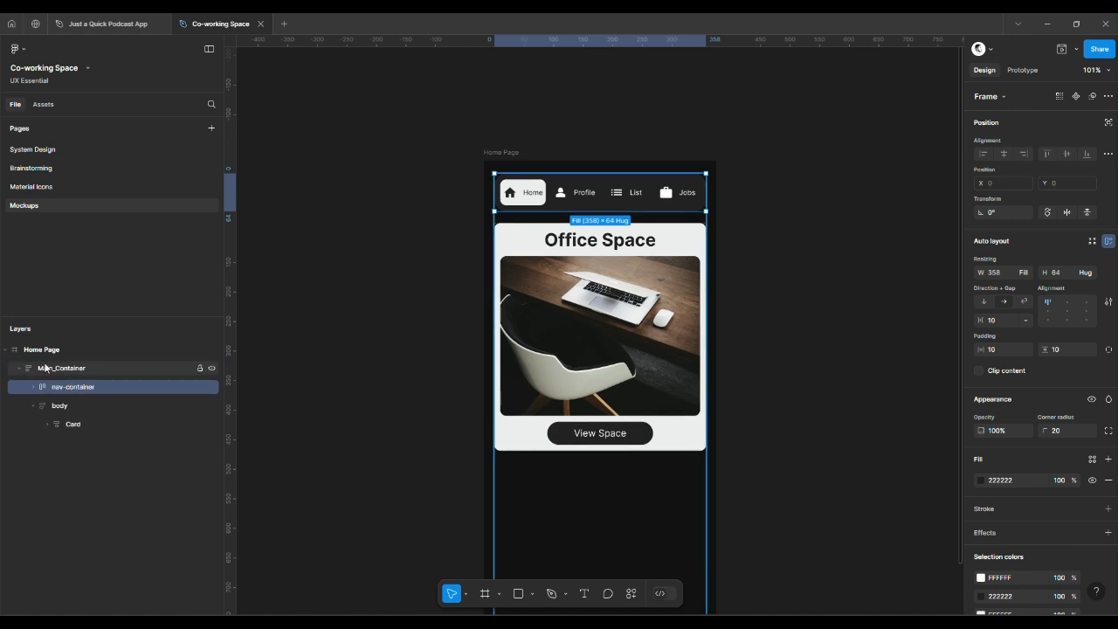
left_click(33, 405)
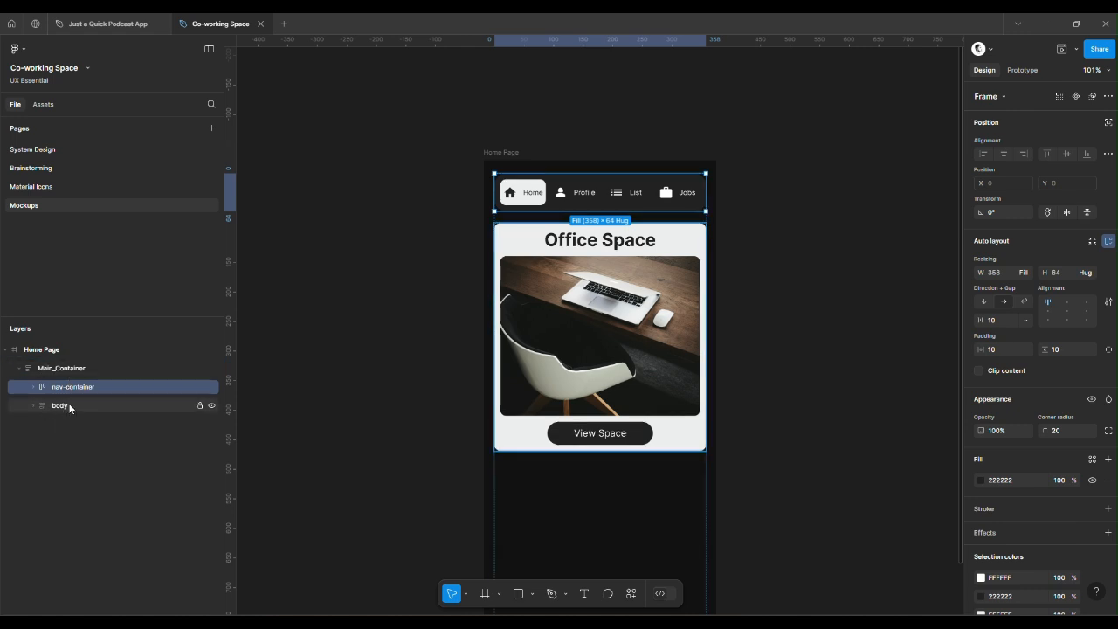
left_click(68, 403)
left_click(36, 408)
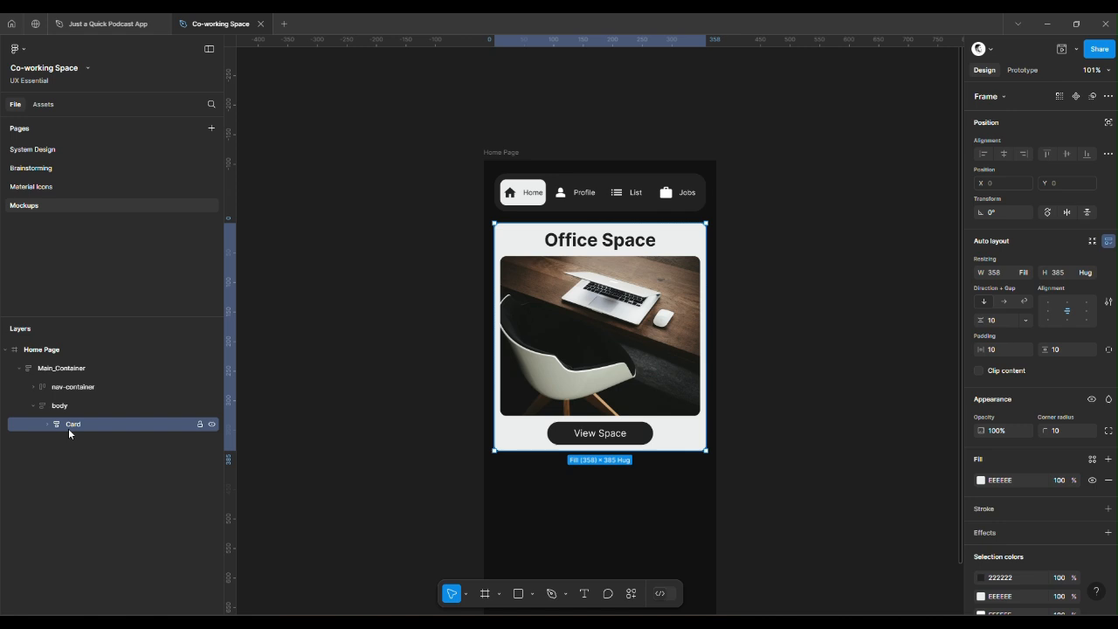
Expand the nav-container's layers and select its first navigation instance, Home, for a close look
left_click(67, 389)
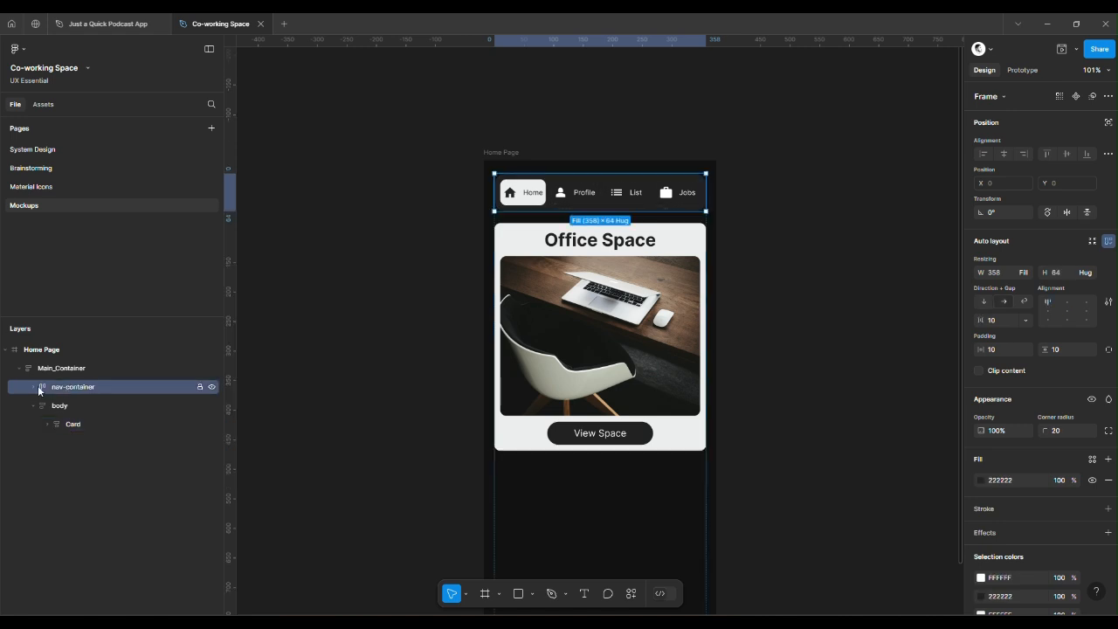
left_click(35, 388)
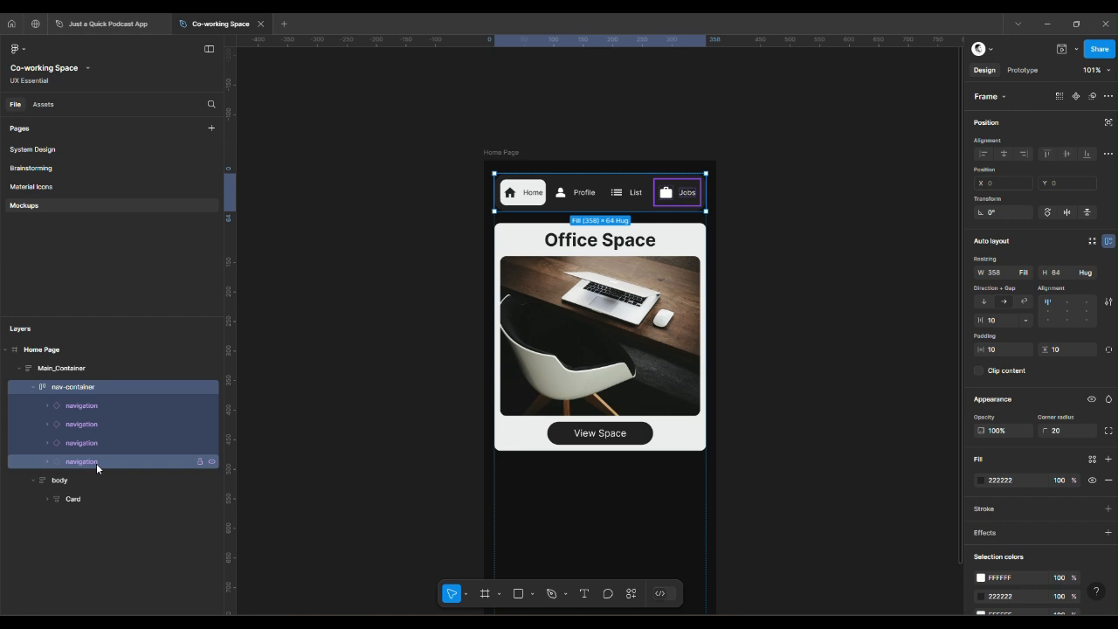
left_click(134, 525)
left_click(72, 407)
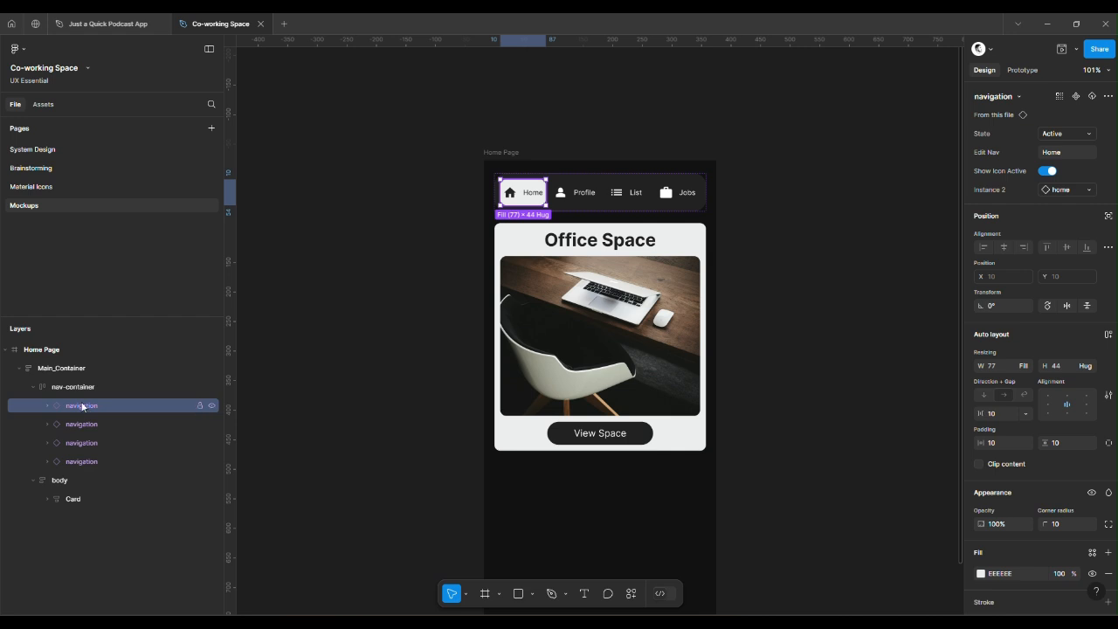
scroll(566, 217, "up", 6)
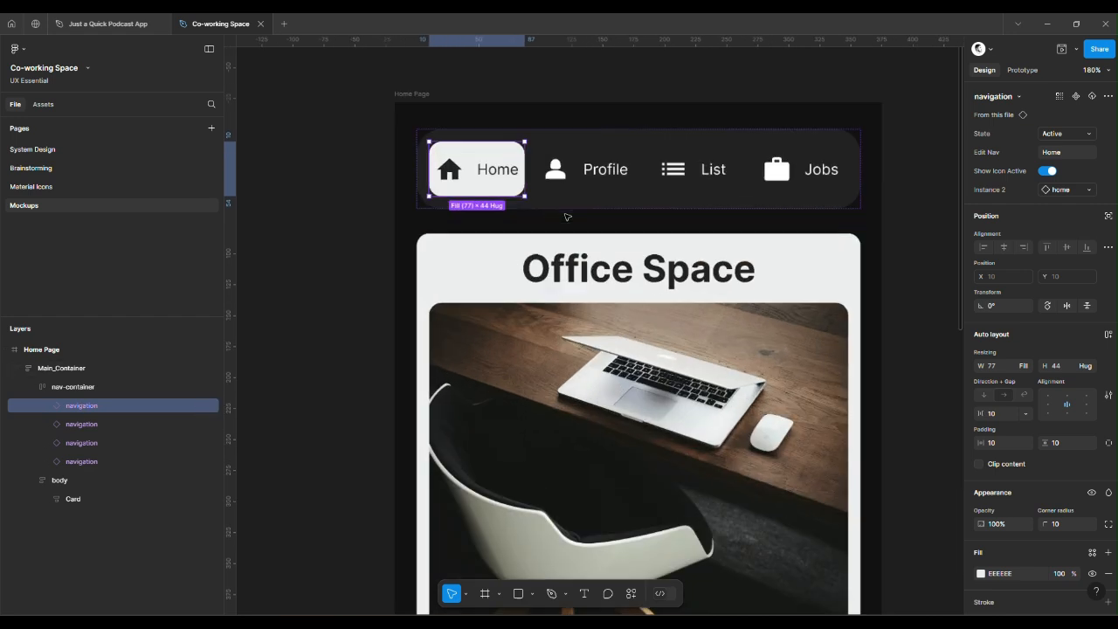
scroll(524, 226, "up", 3)
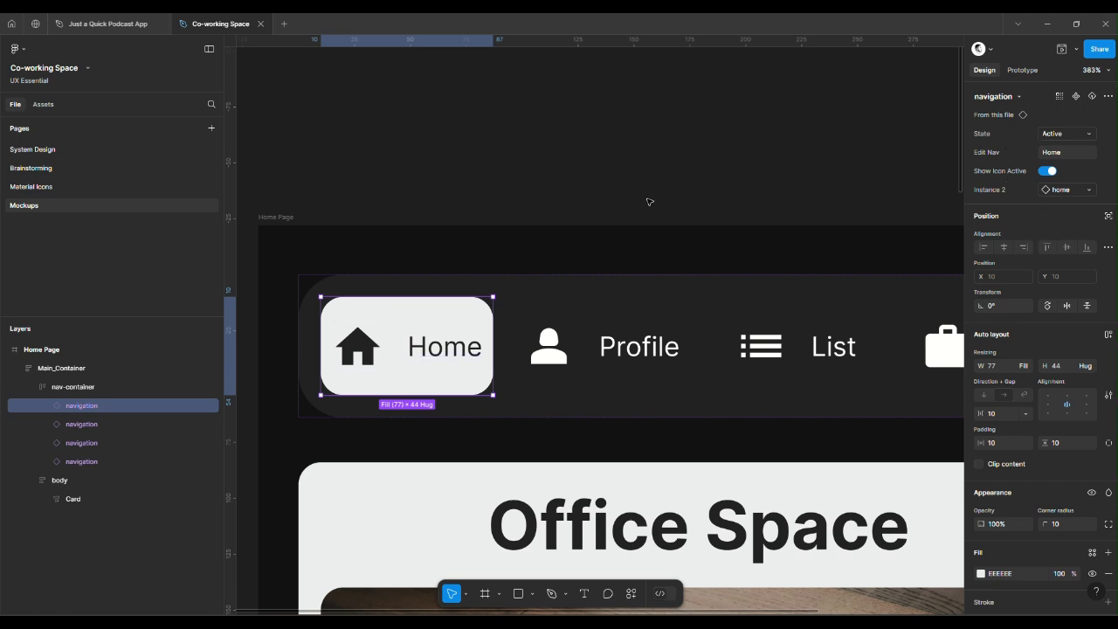
Return to the System Design page and select the duplicate navigation component set farthest from the button set
left_click(130, 155)
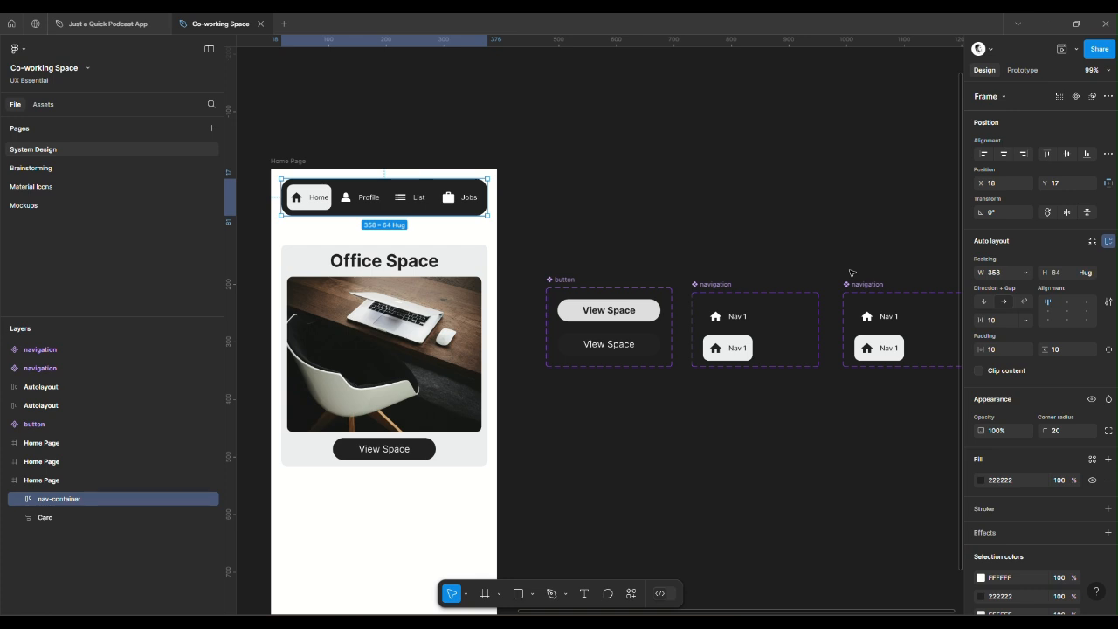
left_click(851, 272)
scroll(803, 340, "right", 2)
scroll(804, 341, "up", 5)
scroll(804, 341, "right", 5)
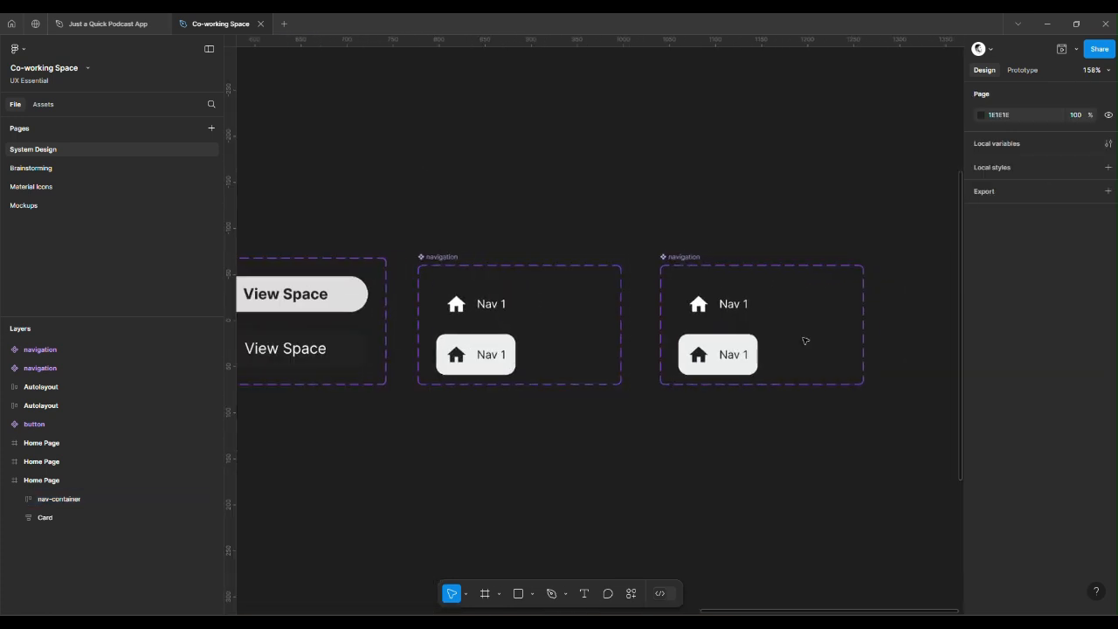
left_click(478, 259)
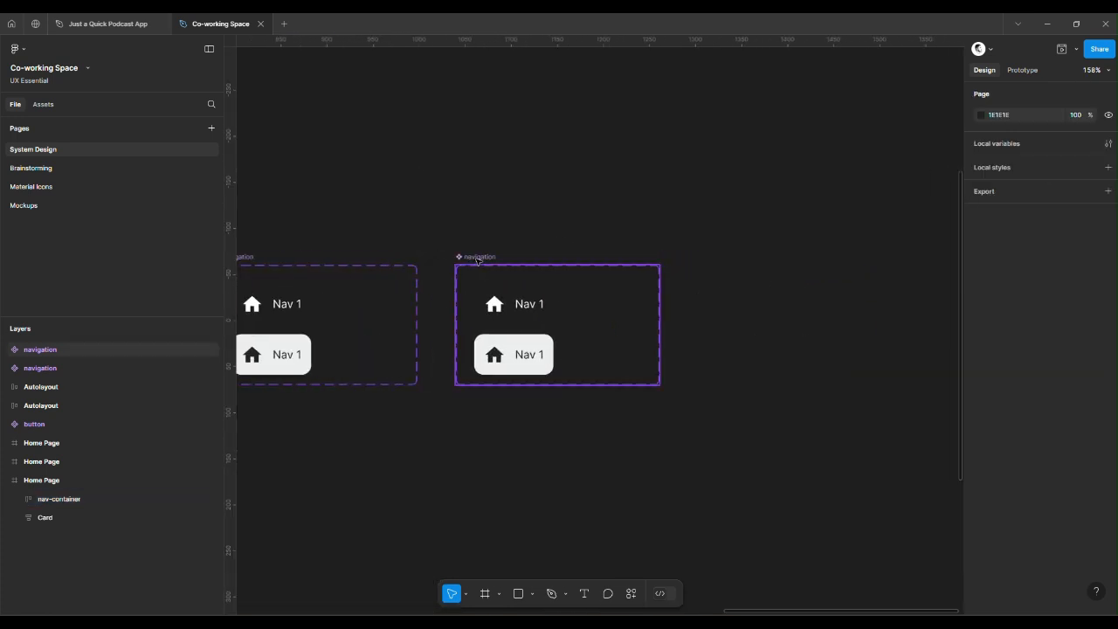
double_click(478, 259)
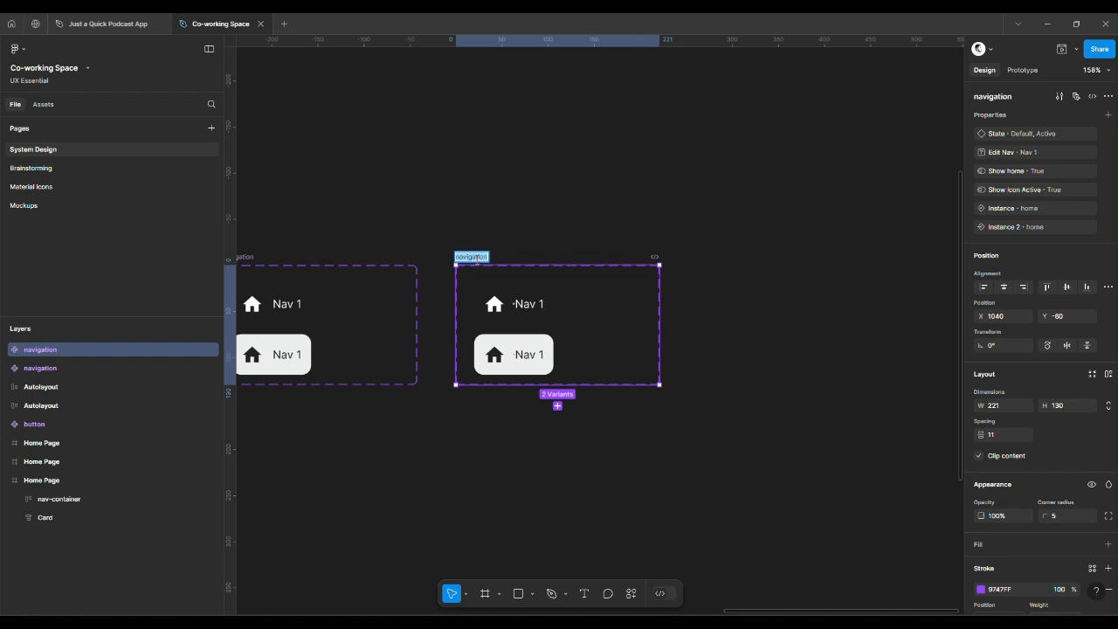
left_click(531, 246)
left_click(484, 258)
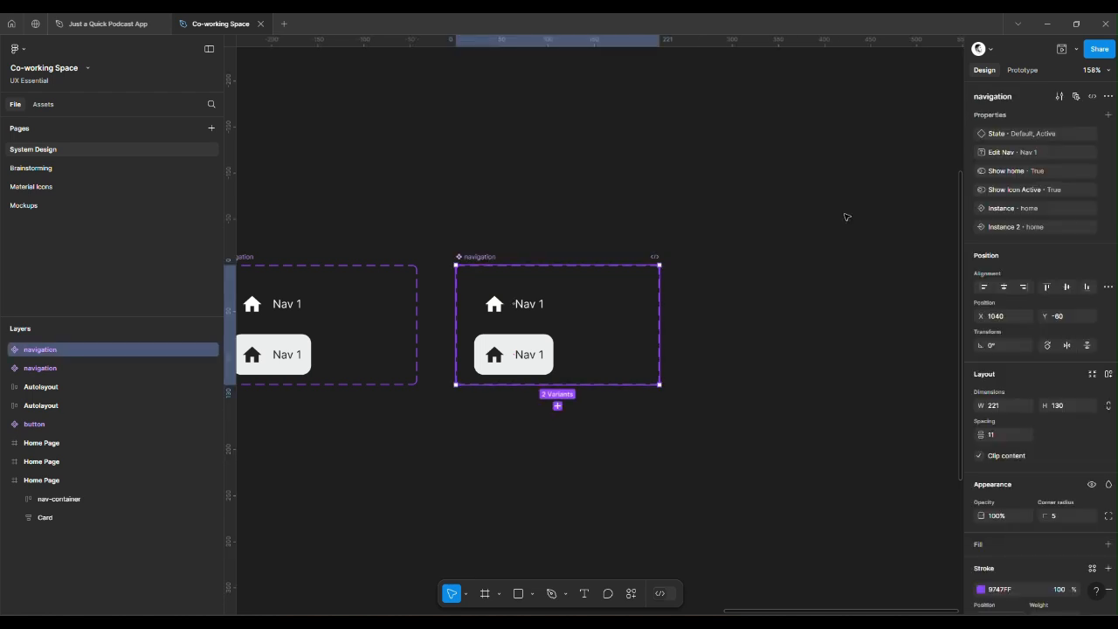
Look through the additional actions and object commands available for the duplicate navigation component set
left_click(1108, 97)
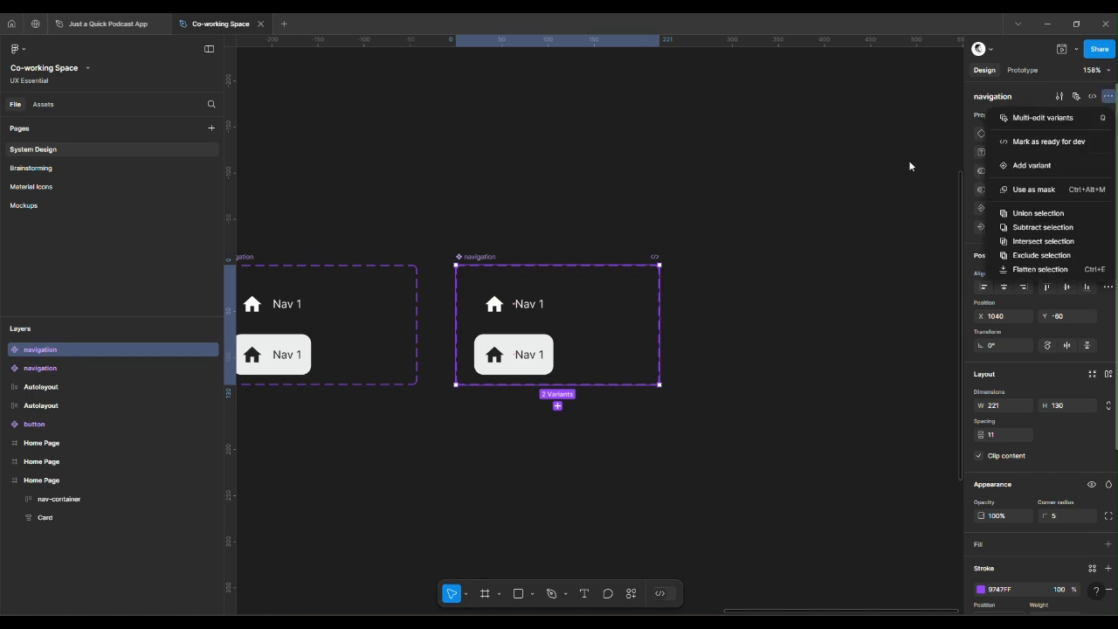
left_click(569, 232)
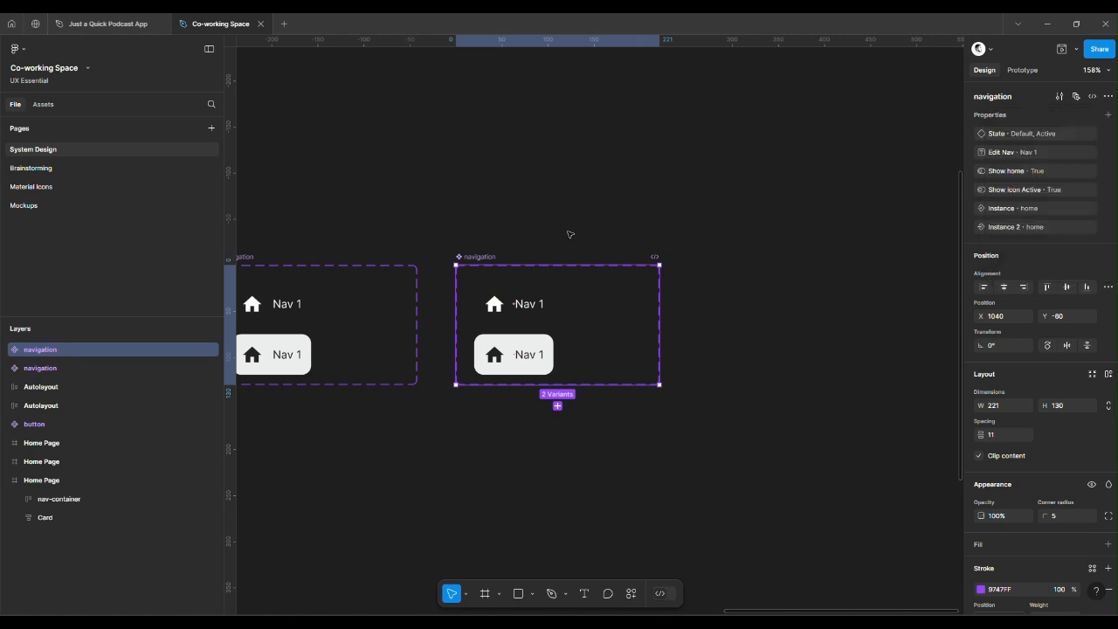
left_click(569, 233)
left_click(481, 259)
right_click(511, 321)
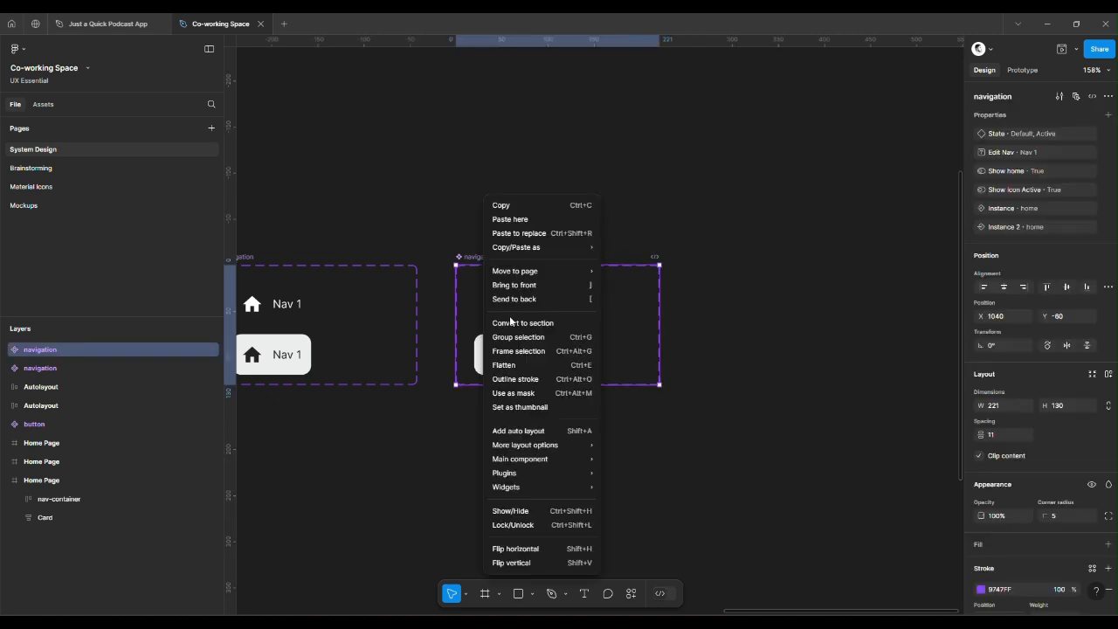
mouse_move(589, 489)
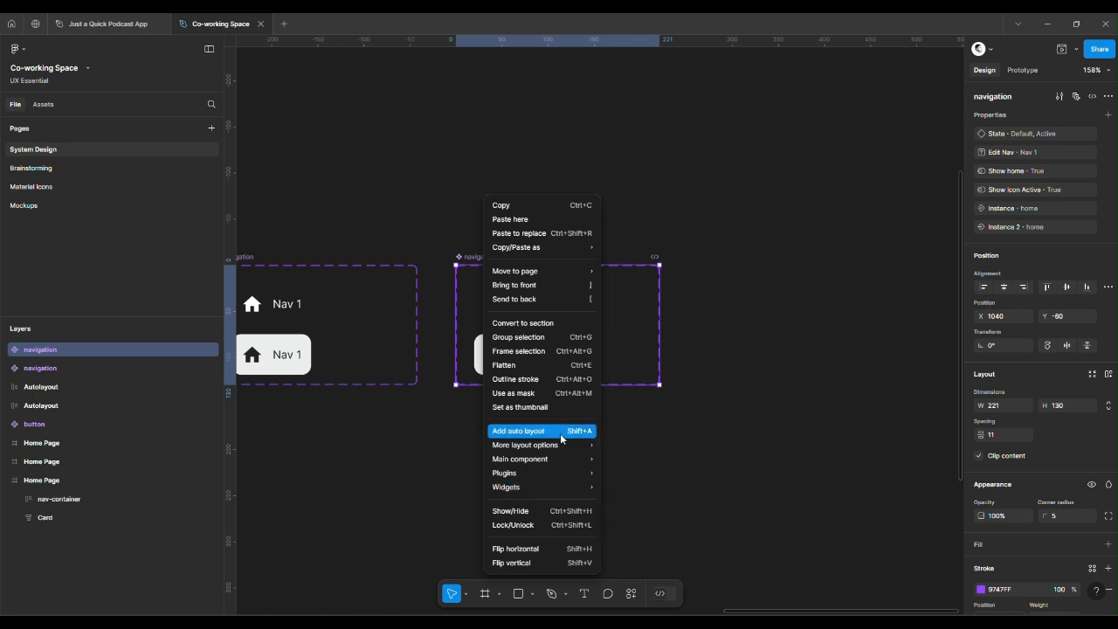
left_click(759, 210)
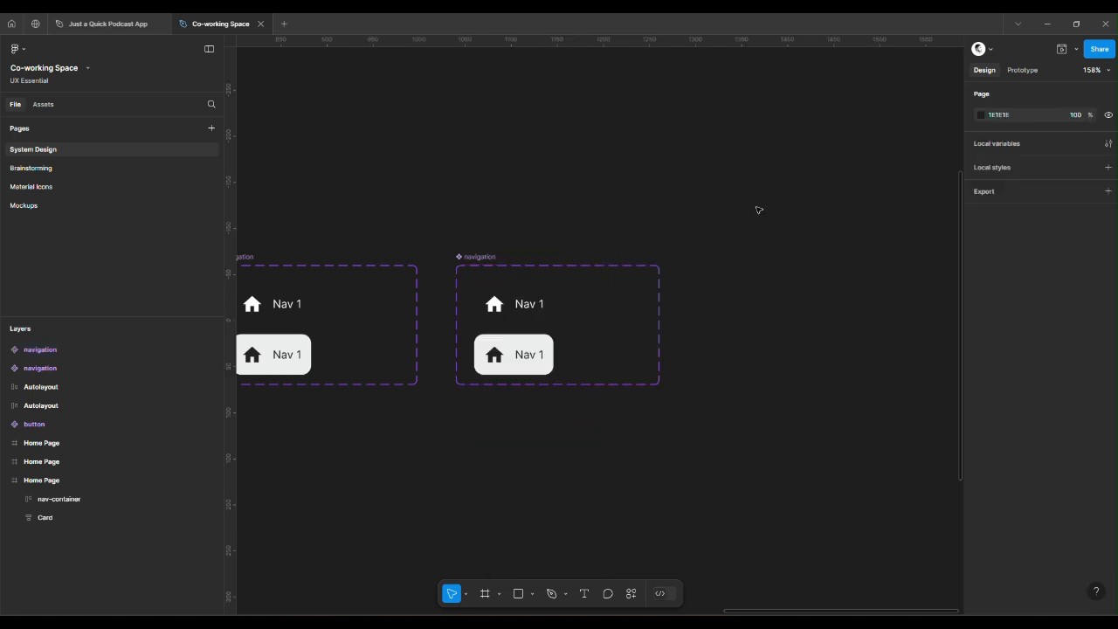
Delete the duplicate navigation component set and make a fresh copy of the remaining one beside it at X 1048
left_click(494, 253)
key("Delete")
scroll(490, 257, "left", 1)
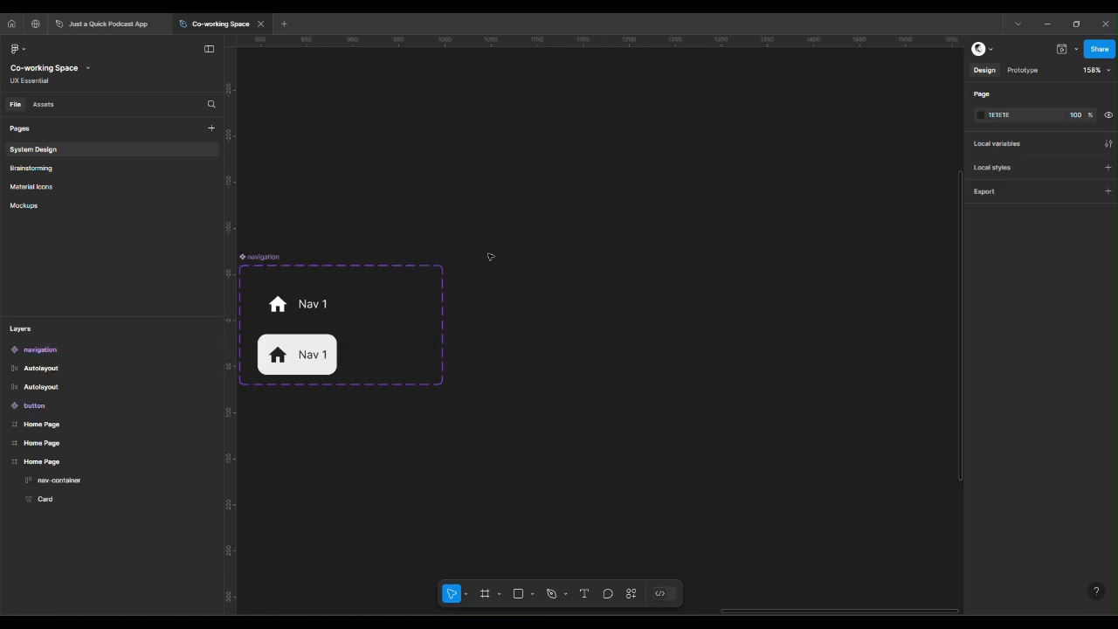
scroll(490, 256, "left", 4)
left_click(353, 257)
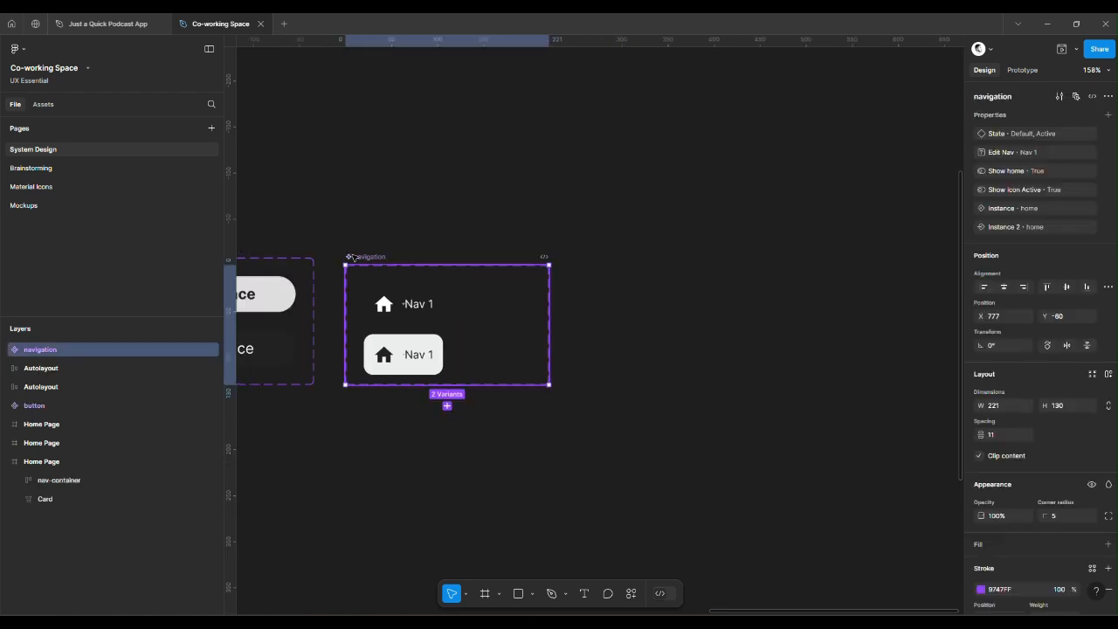
key("ctrl+d")
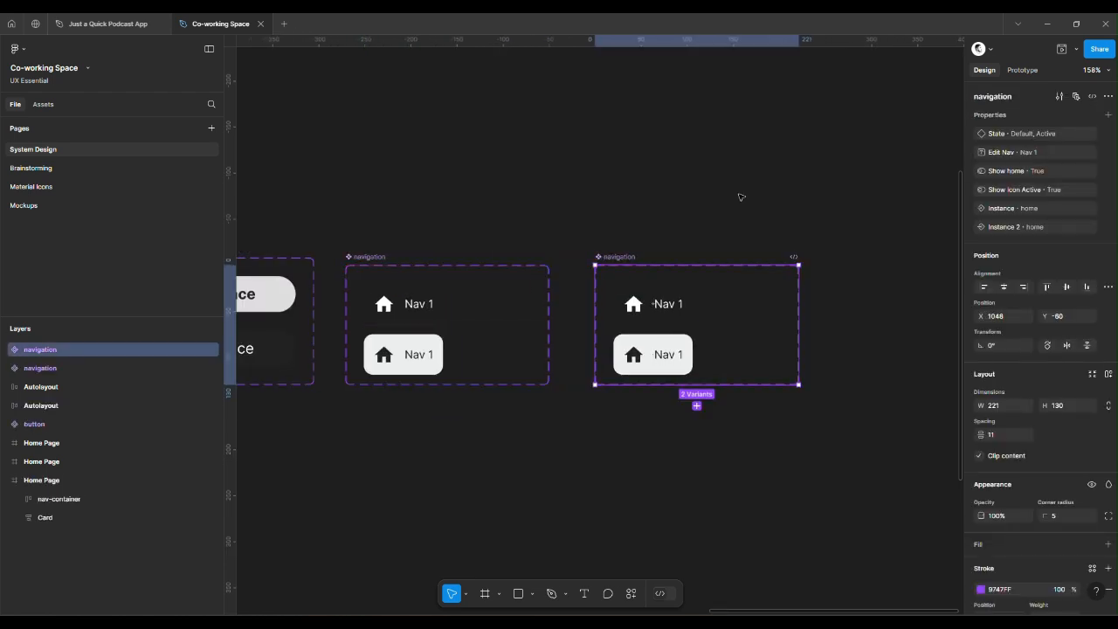
Remove the State property from the copied navigation component set and look over its additional actions
left_click(740, 196)
left_click(612, 256)
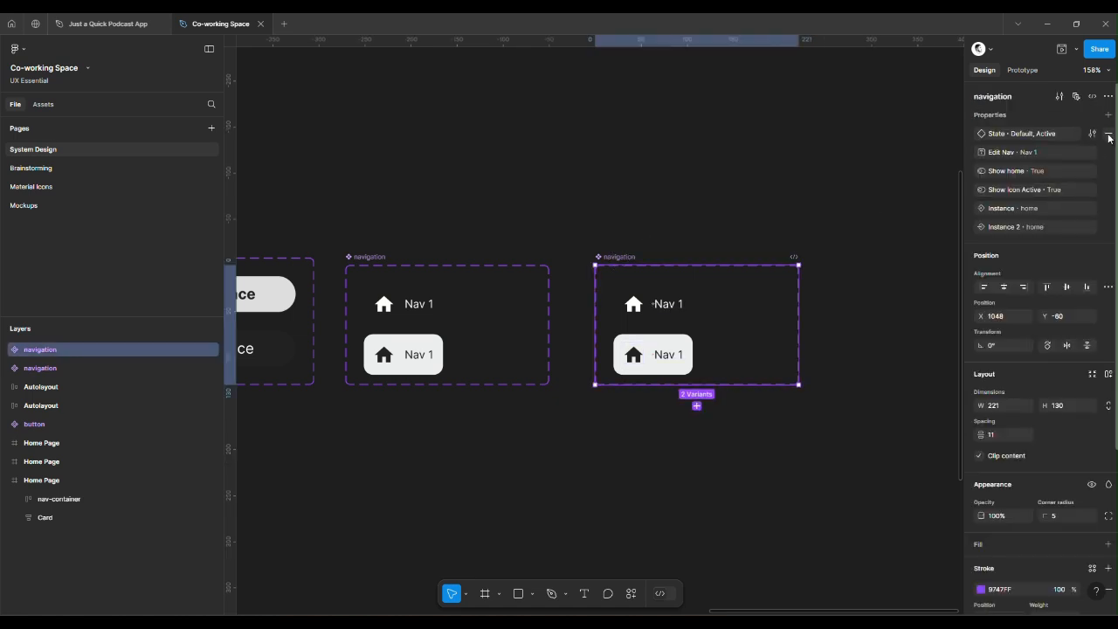
left_click(1108, 134)
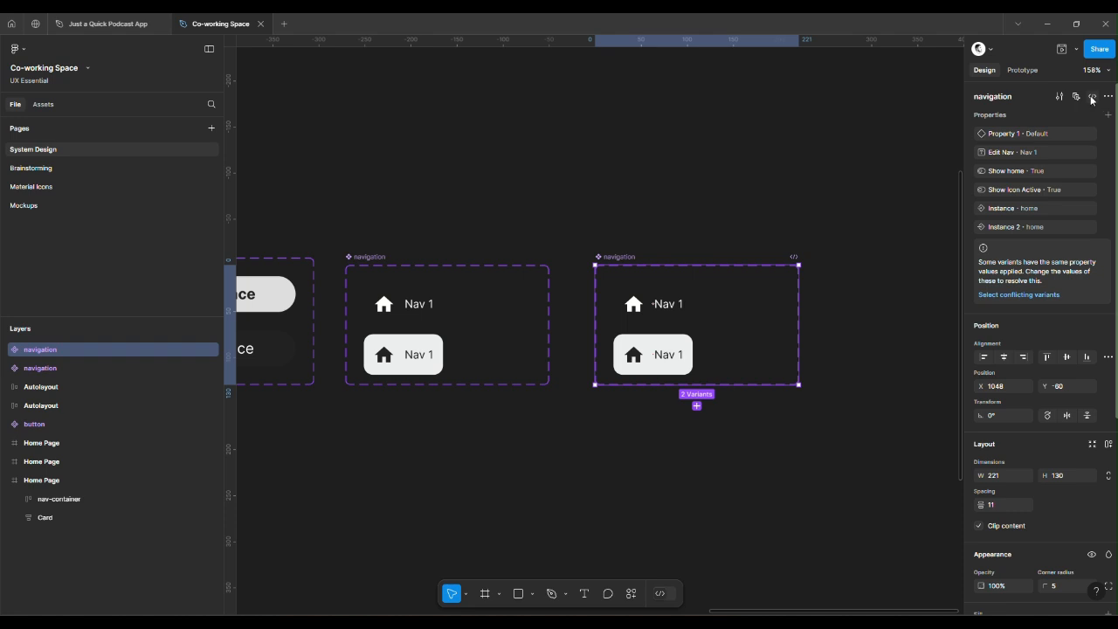
left_click(1108, 97)
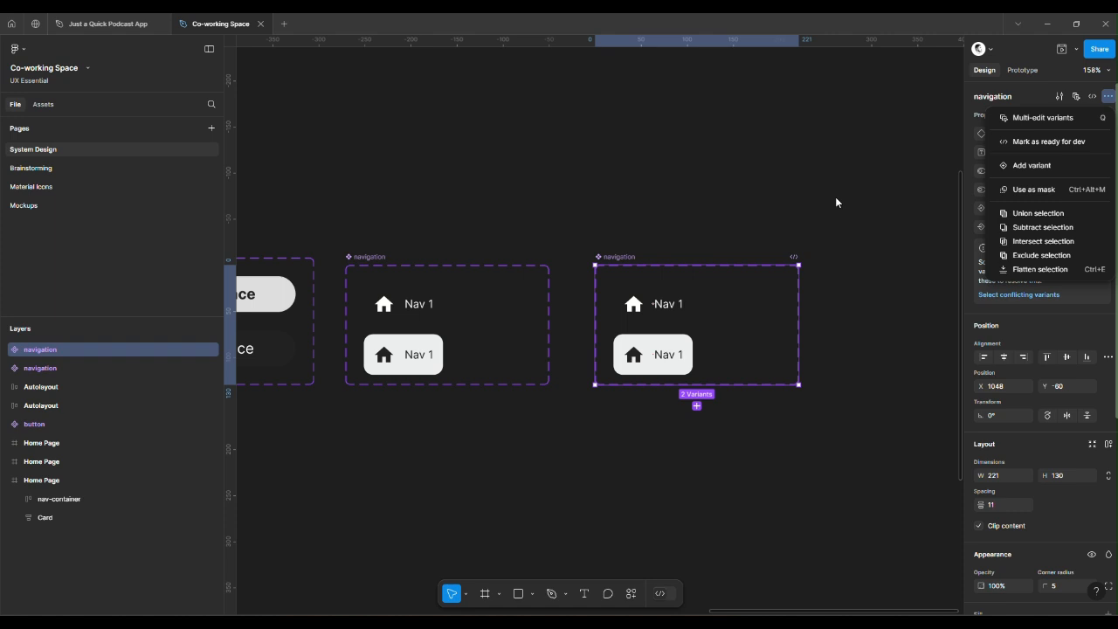
left_click(902, 210)
Place instances of both Nav 1 variants below the copied navigation component set and select that component set
scroll(903, 209, "right", 2)
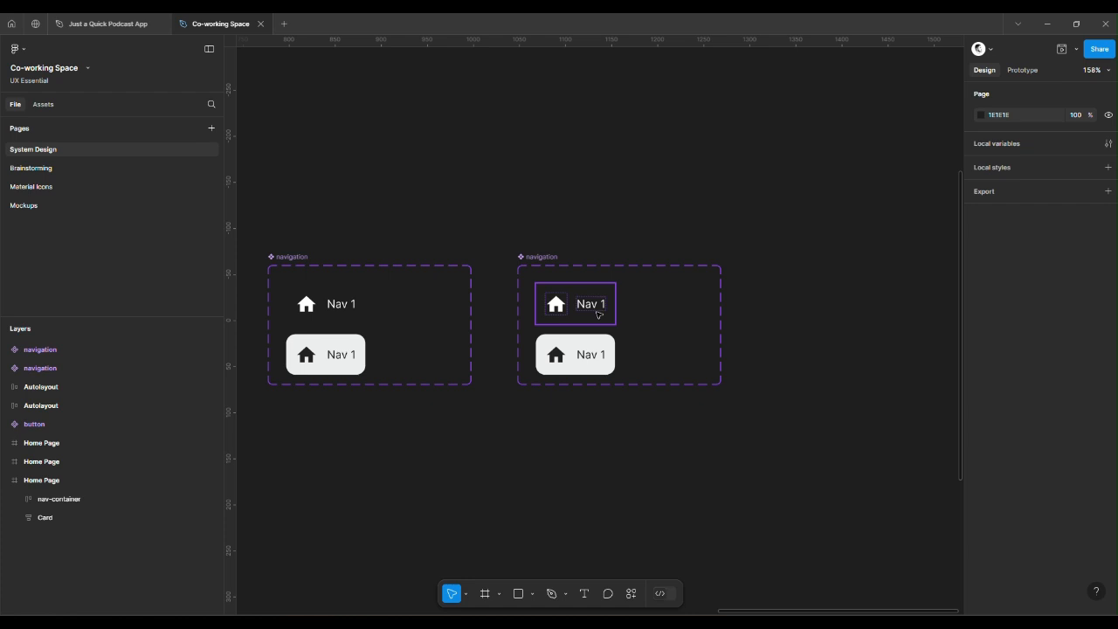
left_click(599, 313)
left_click(598, 349, "shift")
left_click_drag(575, 311, 636, 398)
key("Escape")
left_click(524, 208)
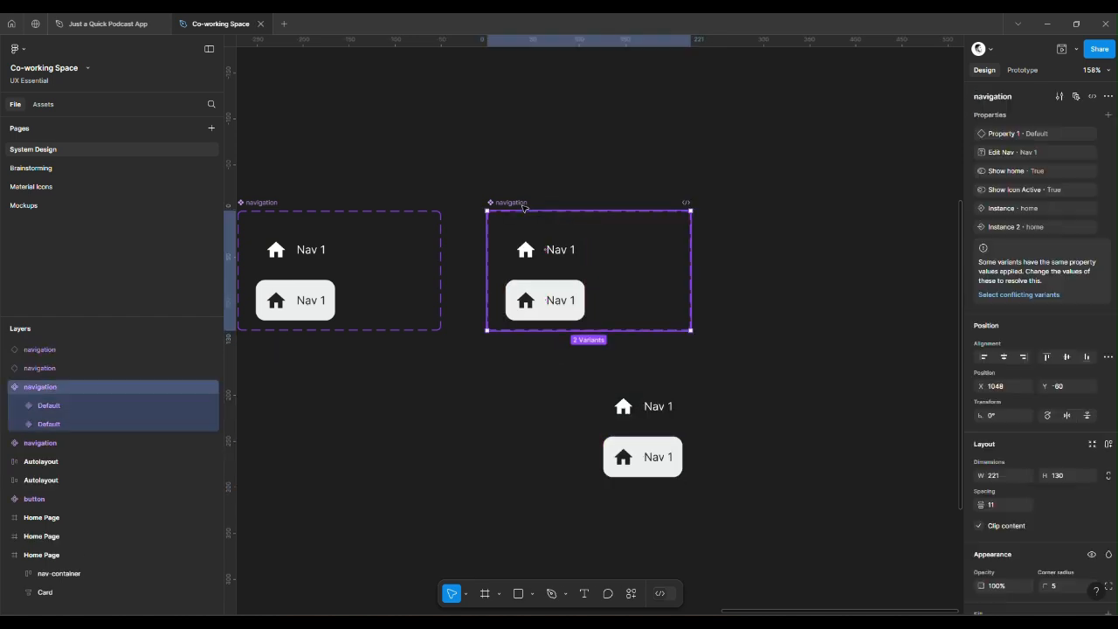
Delete the copied navigation component set and move the two Nav 1 instances into its place at X 1038
key("Delete")
left_click_drag(591, 332, 753, 523)
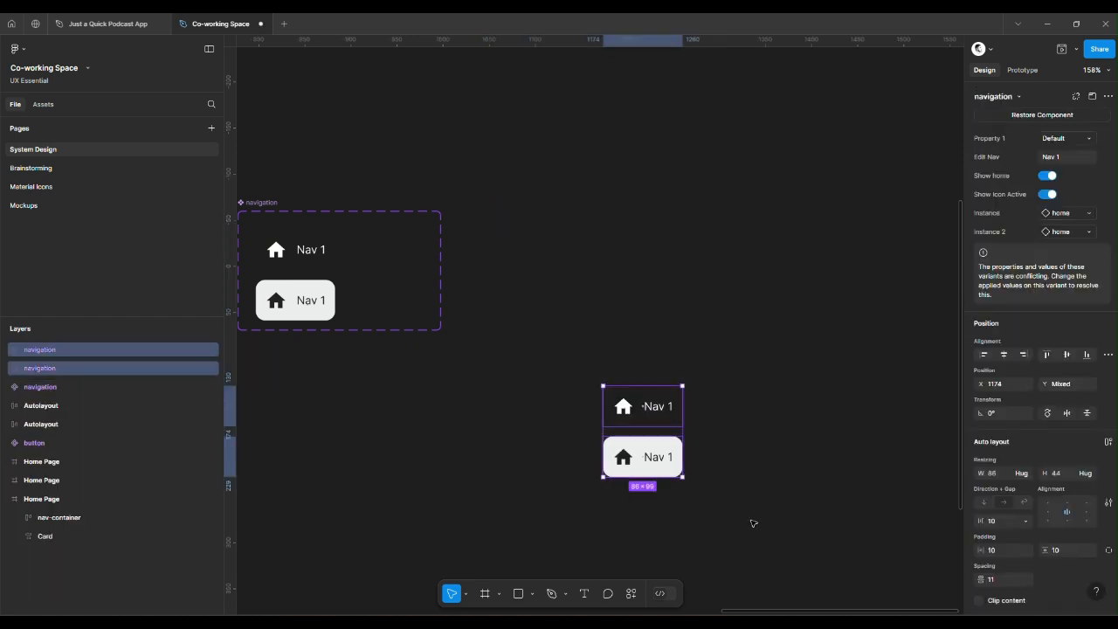
left_click_drag(644, 434, 517, 284)
left_click(652, 278)
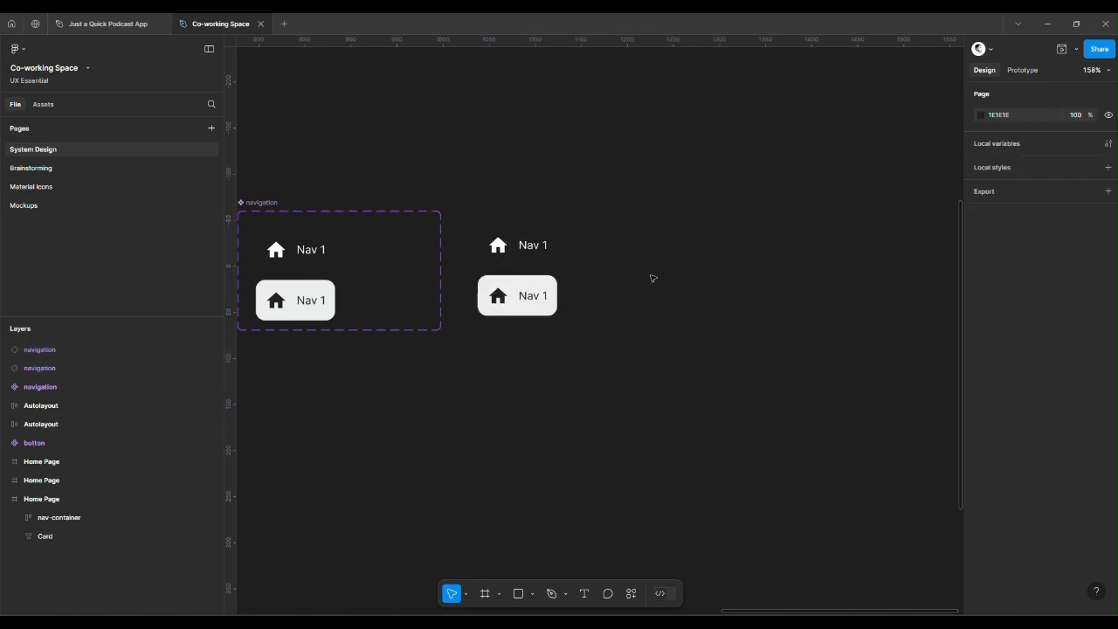
Detach both Nav 1 instances beside the navigation component set from their main component
left_click(501, 243)
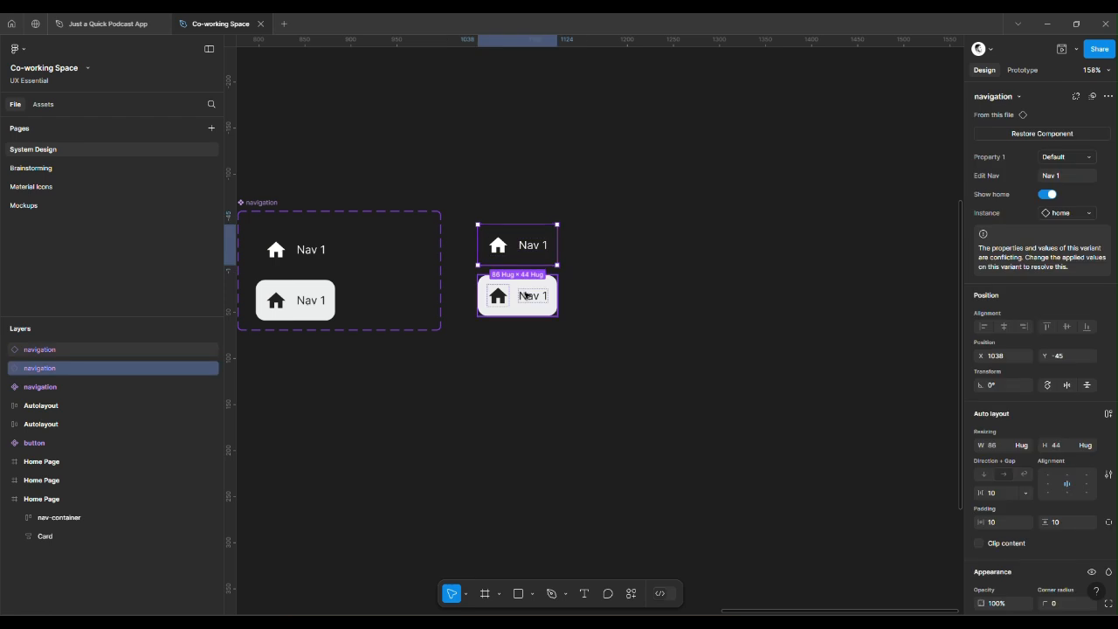
left_click(525, 295, "shift")
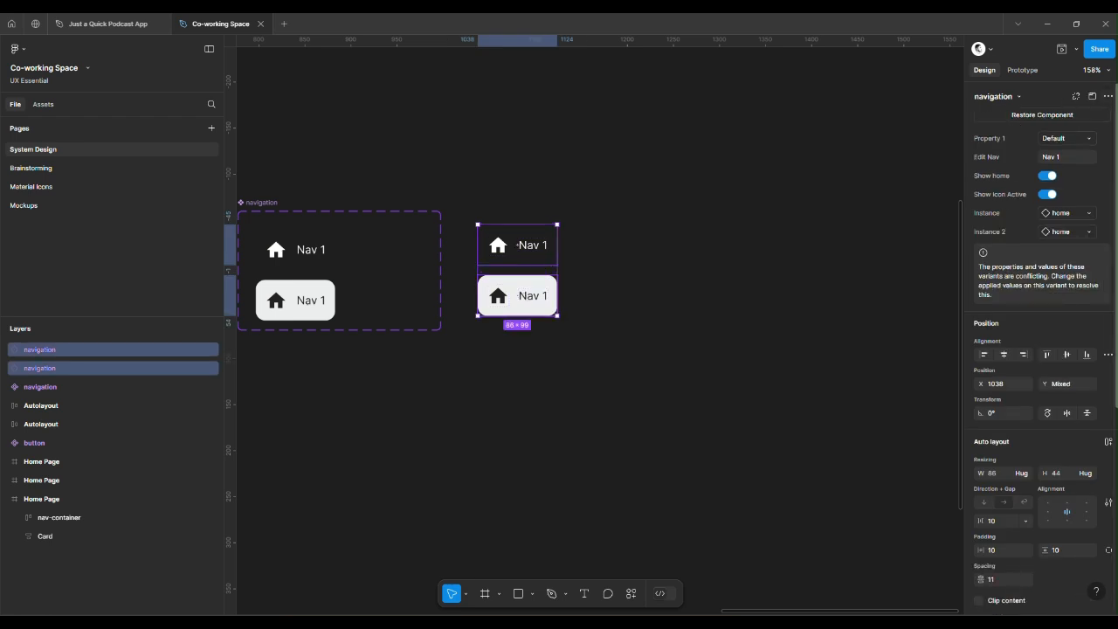
left_click(1108, 97)
left_click(909, 221)
left_click_drag(674, 219, 507, 425)
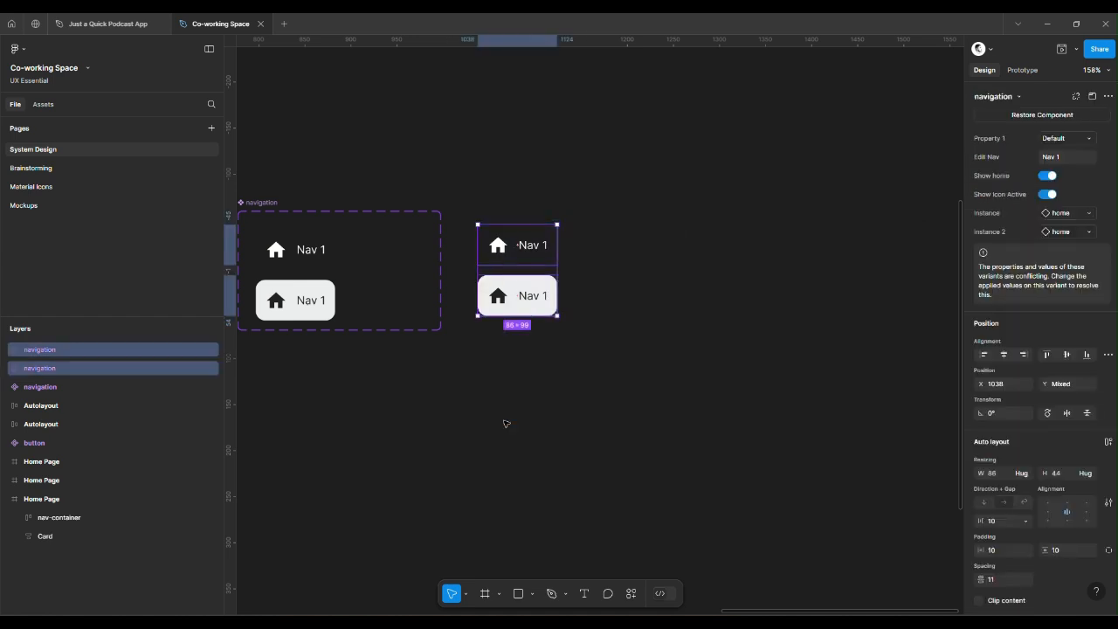
left_click(1108, 96)
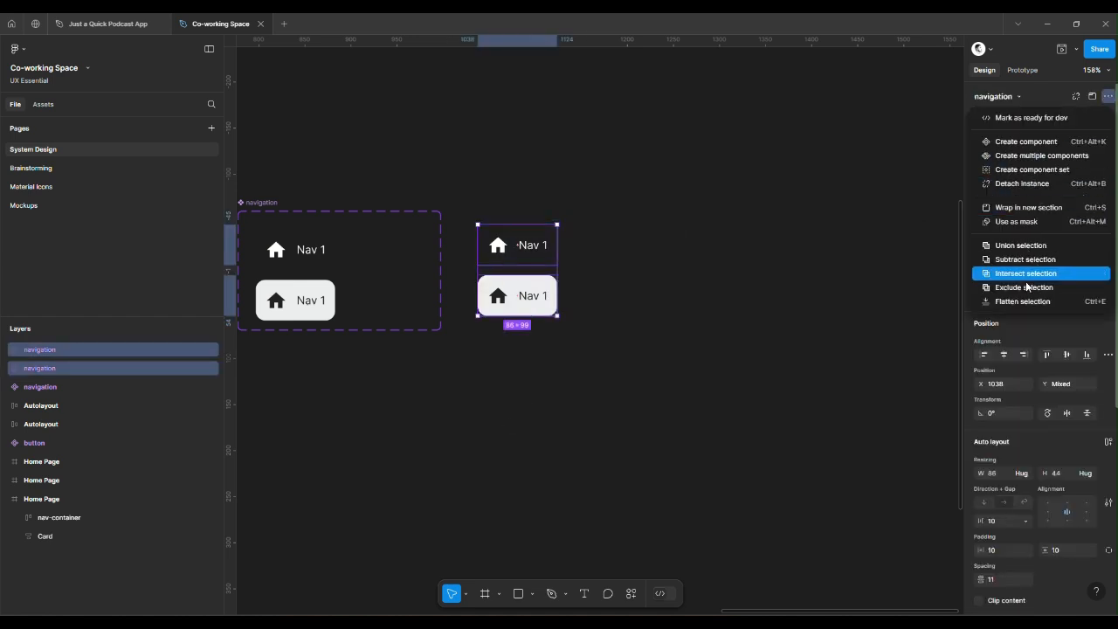
left_click(1033, 185)
left_click(762, 292)
Create a component set from the two detached navigation frames
left_click_drag(557, 197, 479, 489)
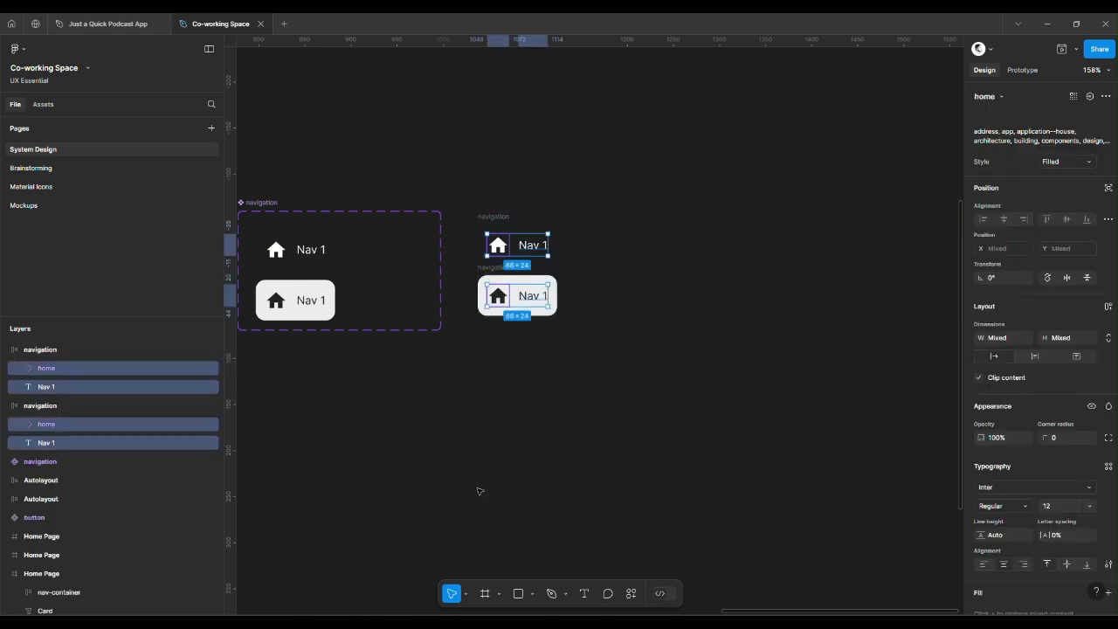
left_click(637, 402)
left_click(494, 229)
left_click(633, 212)
left_click_drag(601, 182, 475, 373)
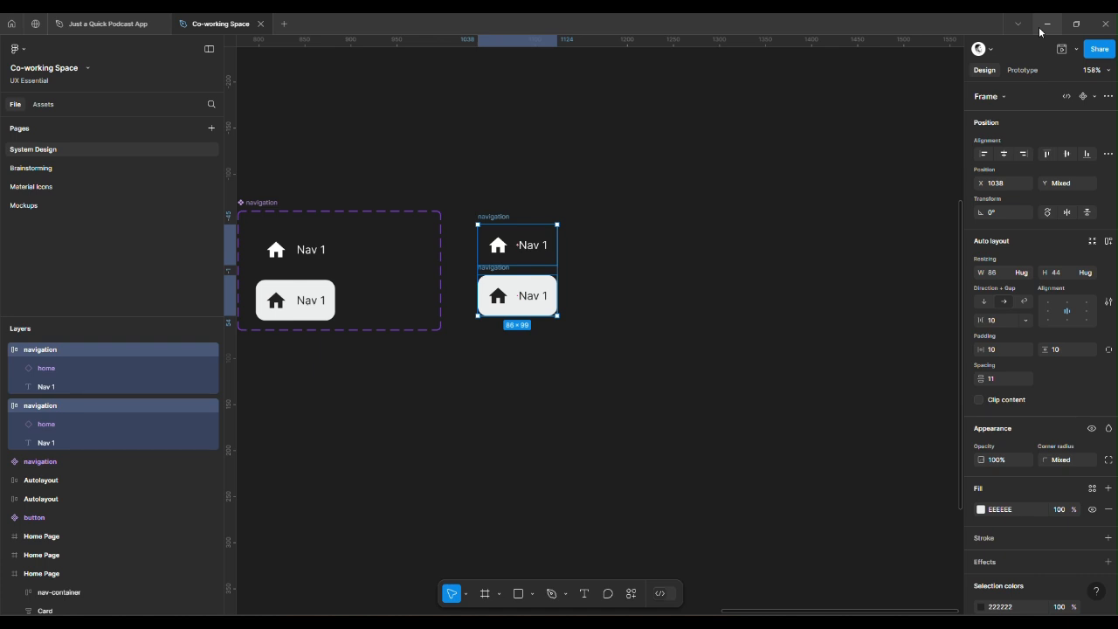
left_click(1109, 97)
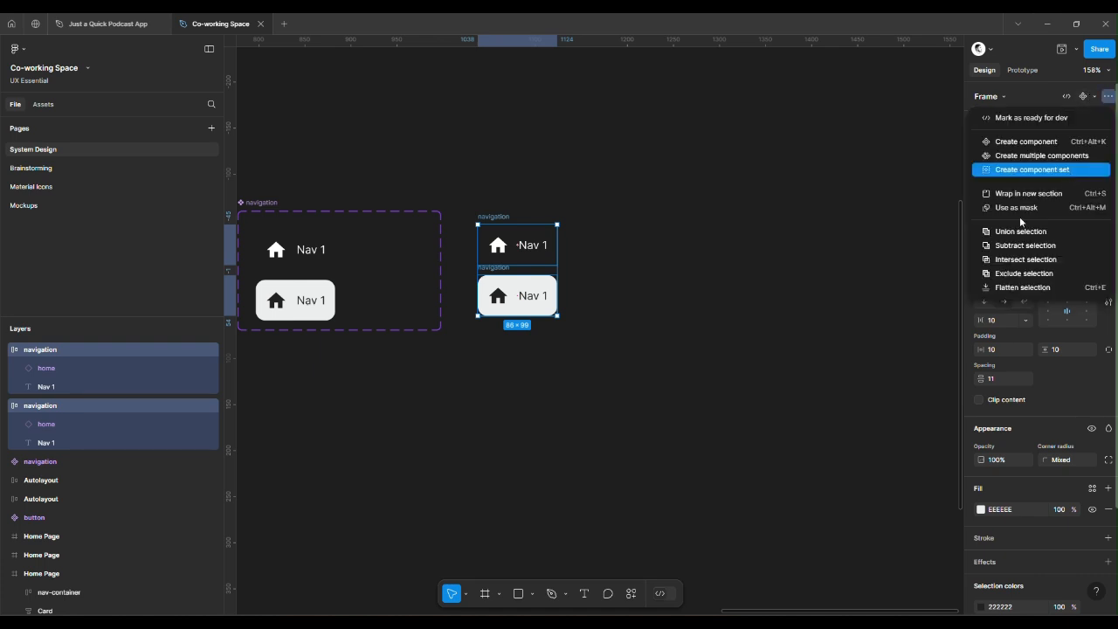
left_click(1032, 169)
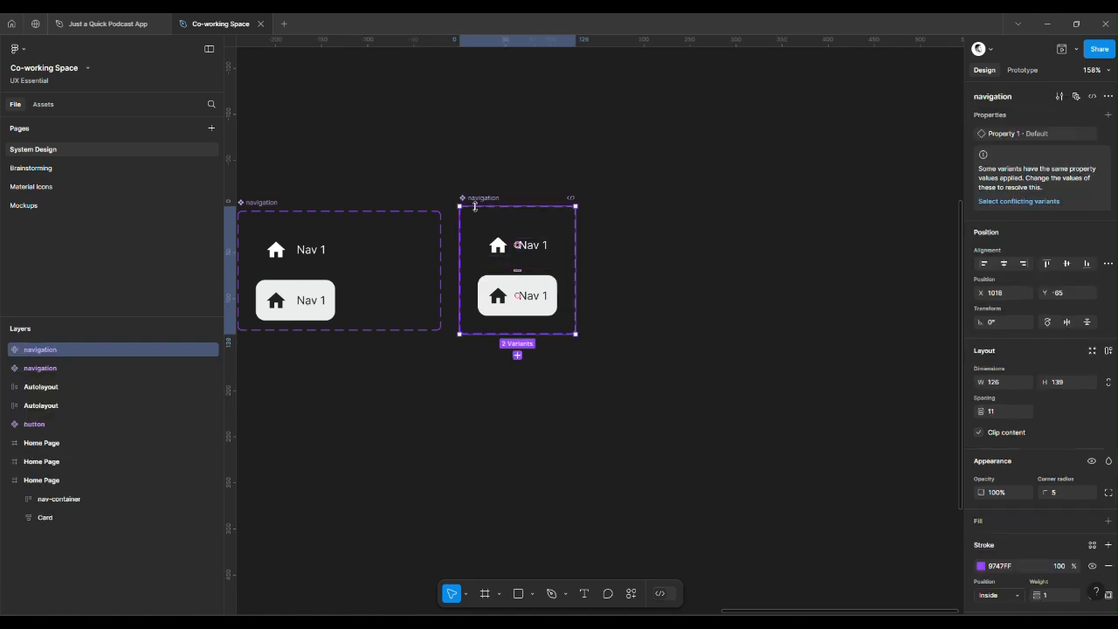
Rename the new component set to "navigation 21."
double_click(480, 199)
left_click(480, 199)
type("21")
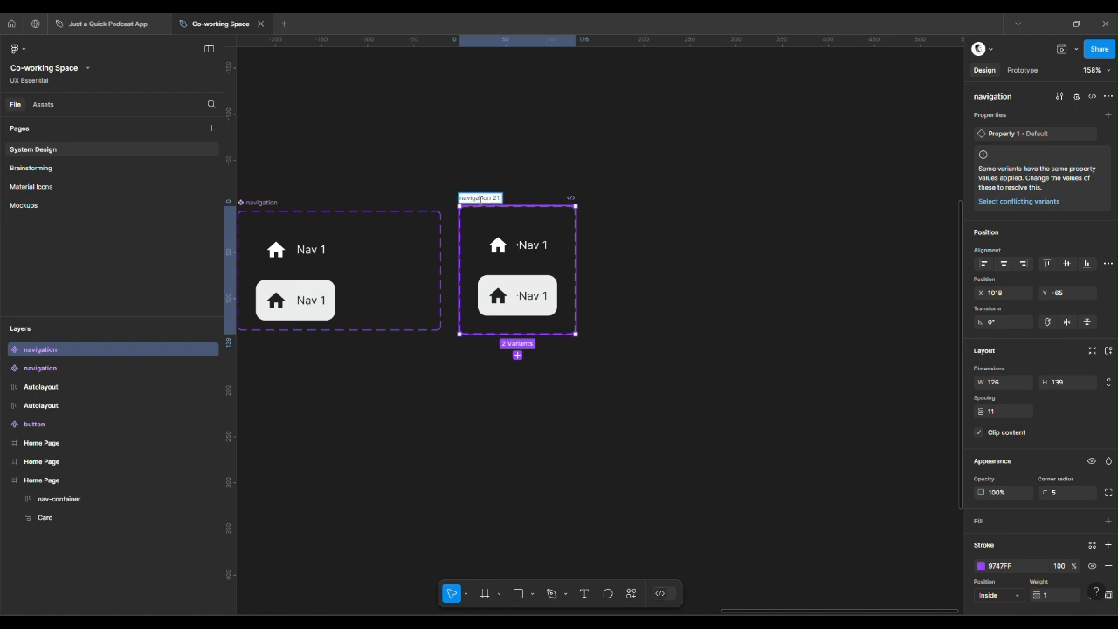
left_click(707, 332)
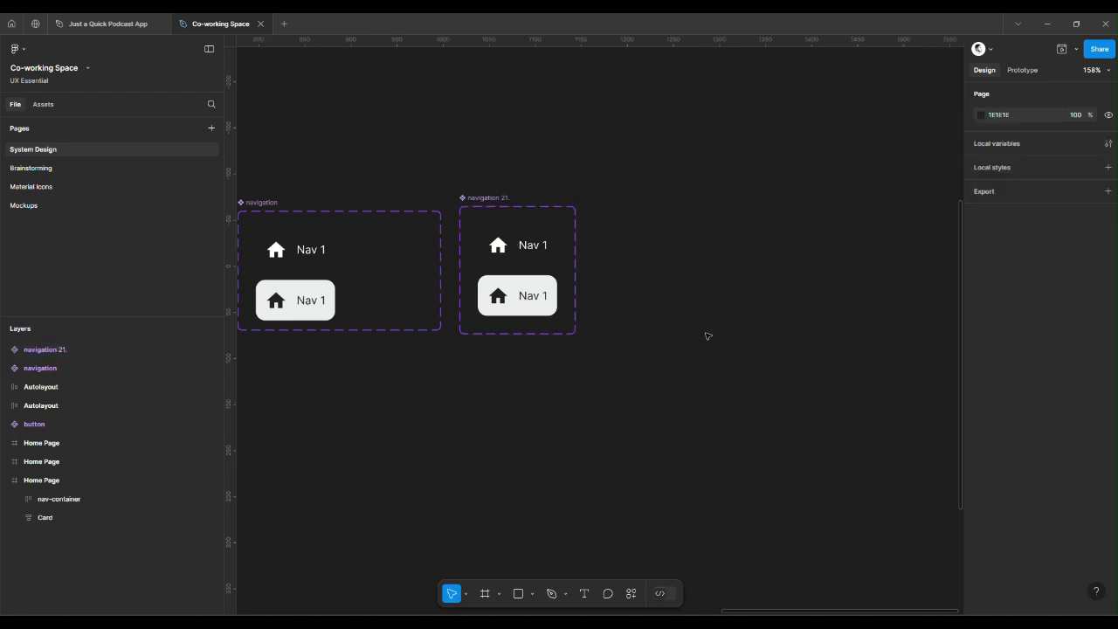
Create a visibility property named Show with value True for the white home icon in the upper variant
scroll(502, 242, "up", 5, "ctrl")
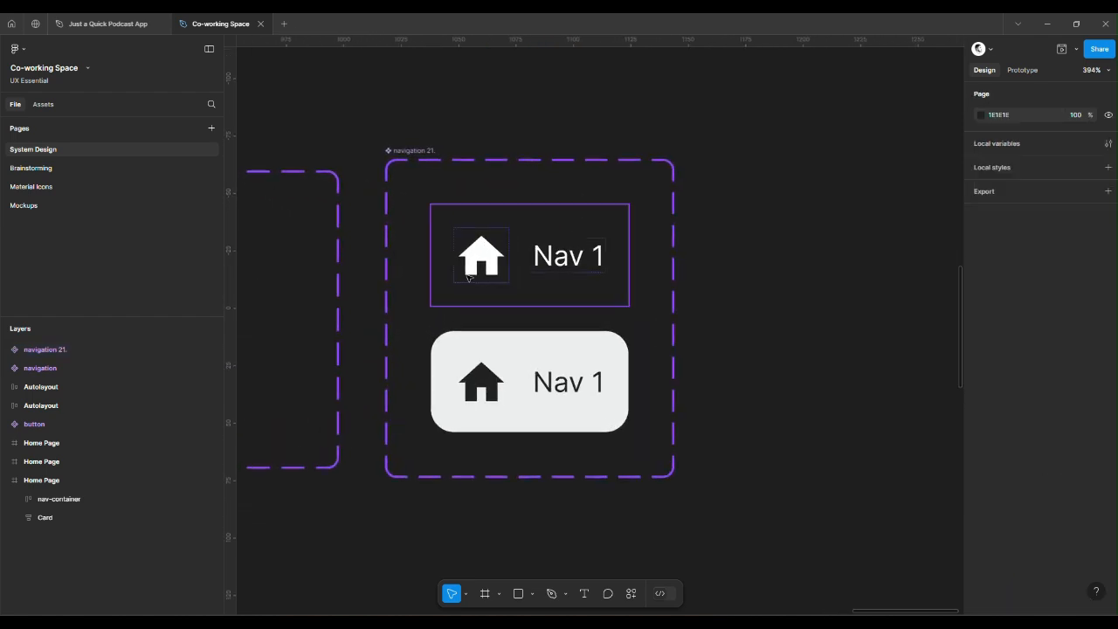
double_click(480, 273)
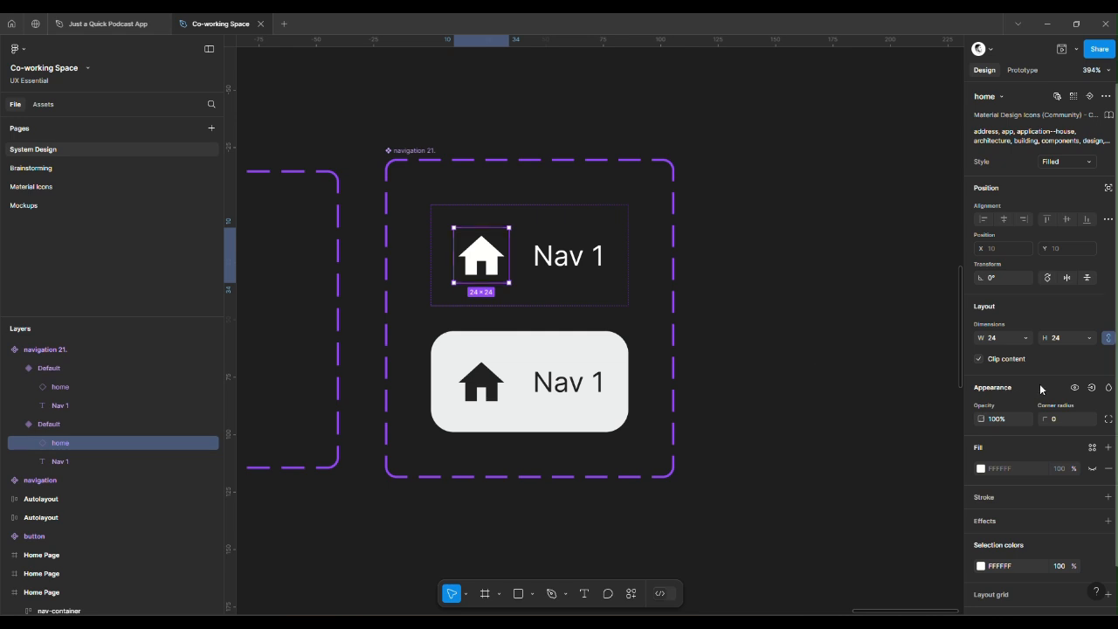
left_click(1092, 388)
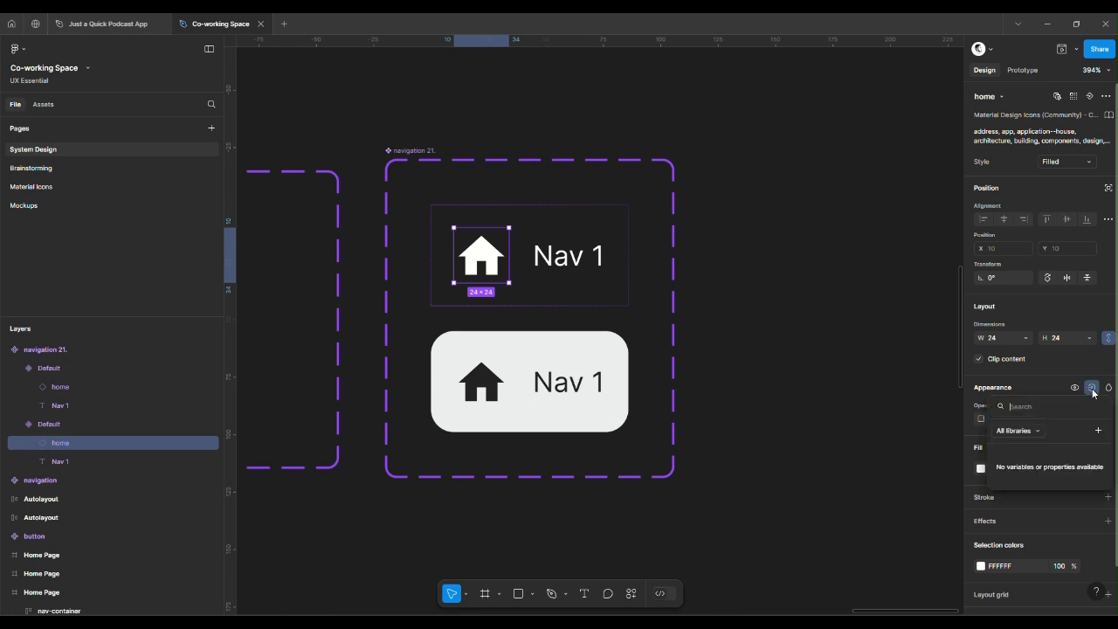
left_click(1098, 431)
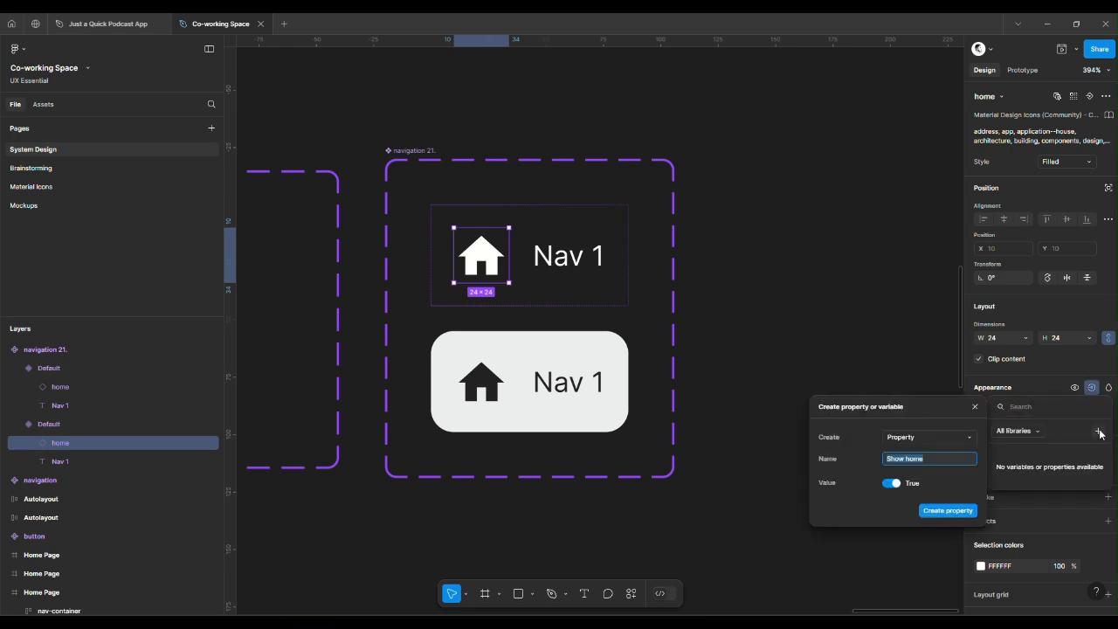
type("Hideh")
key("BackSpace")
key("BackSpace")
key("BackSpace")
key("BackSpace")
key("BackSpace")
key("BackSpace")
type("show")
key("BackSpace")
key("BackSpace")
key("BackSpace")
key("BackSpace")
type("Show")
left_click(949, 510)
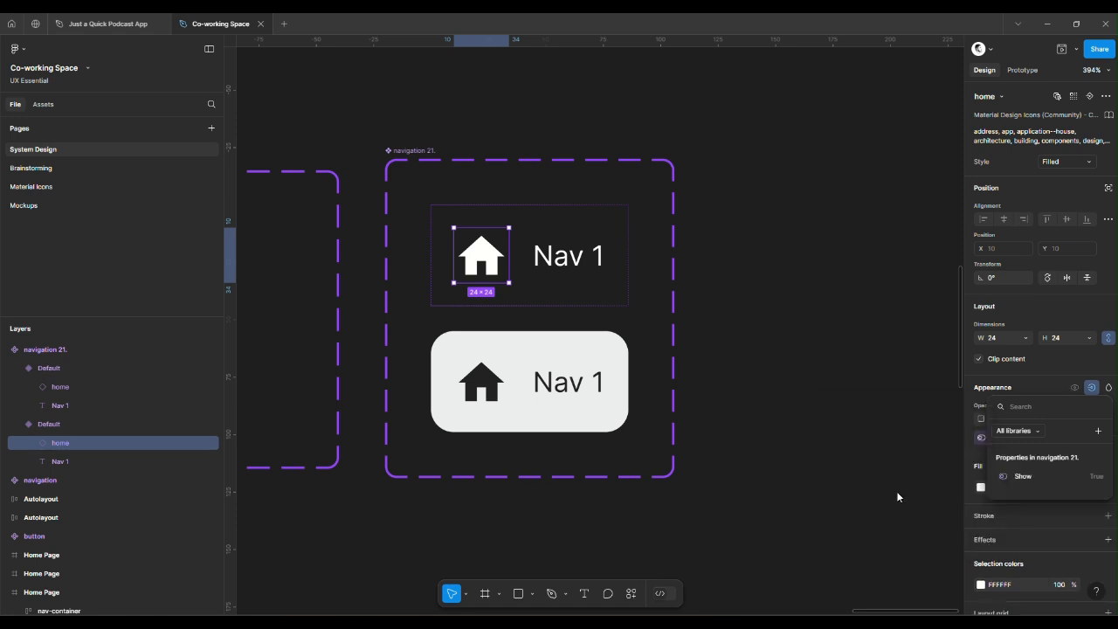
Apply the existing Show property to the visibility of the dark home icon in the lower variant
left_click(489, 397)
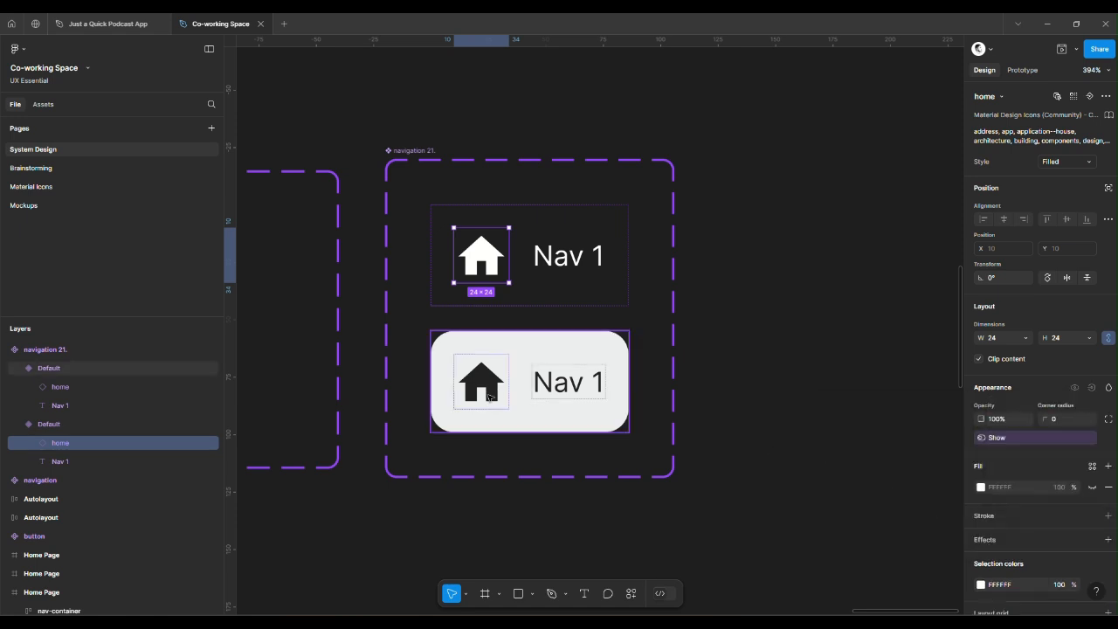
left_click(489, 397)
left_click(489, 396)
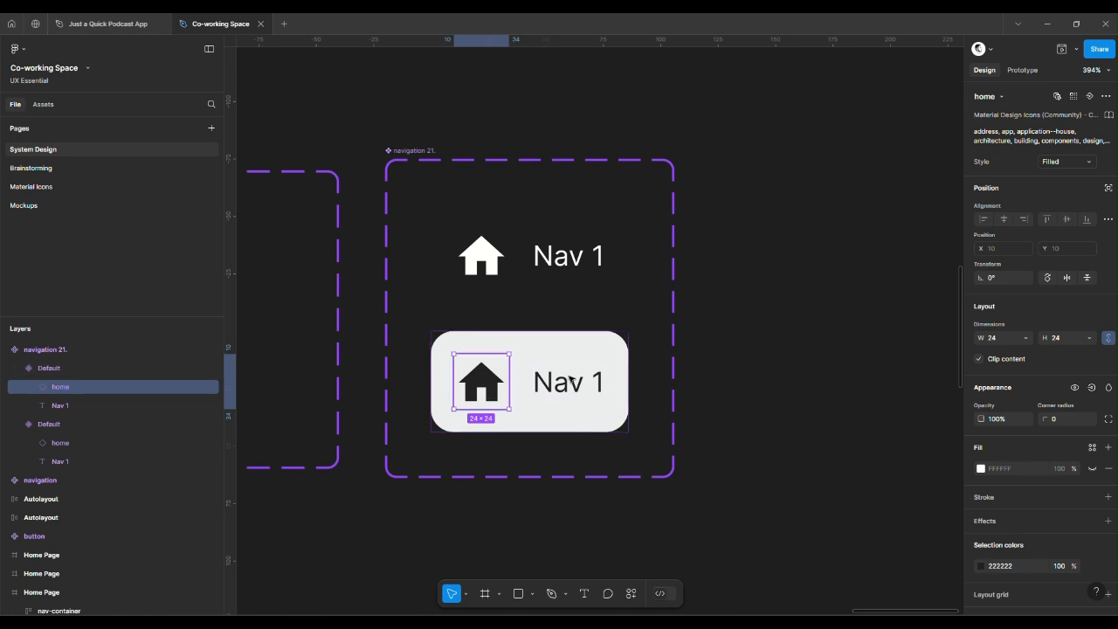
left_click(1092, 388)
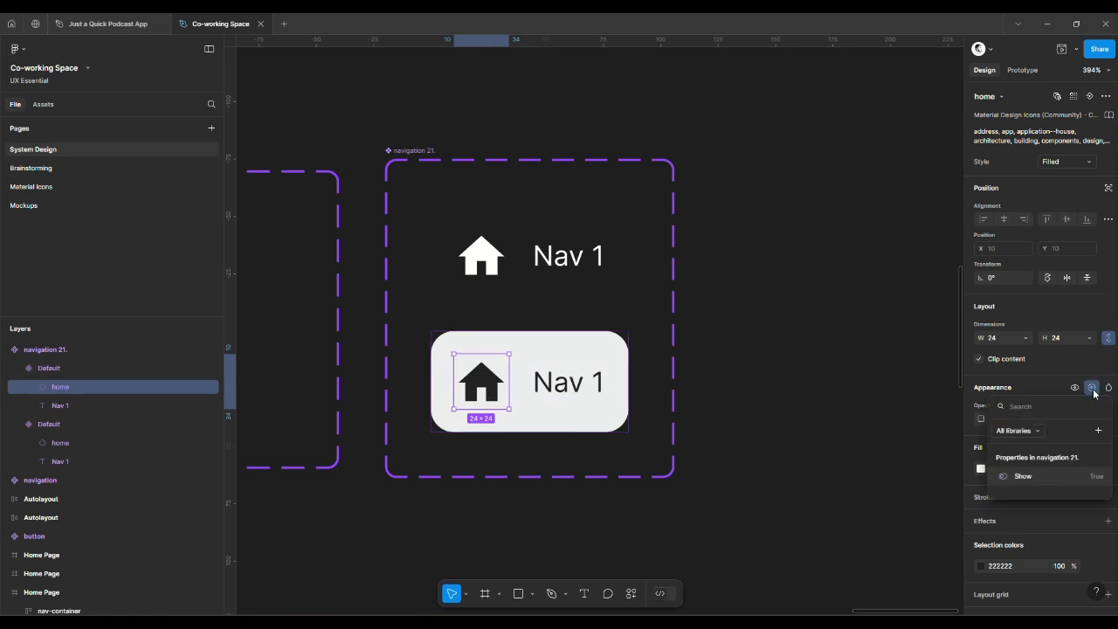
left_click(1040, 477)
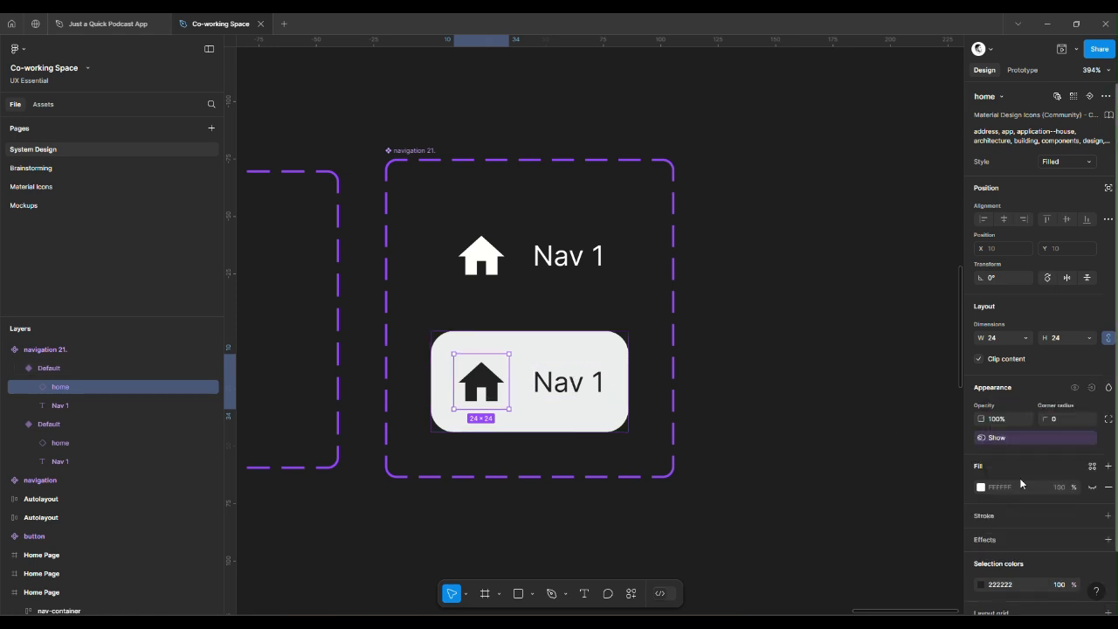
Create an instance swap property named Instance with the value home for the upper variant's home icon
left_click(595, 264)
double_click(482, 266)
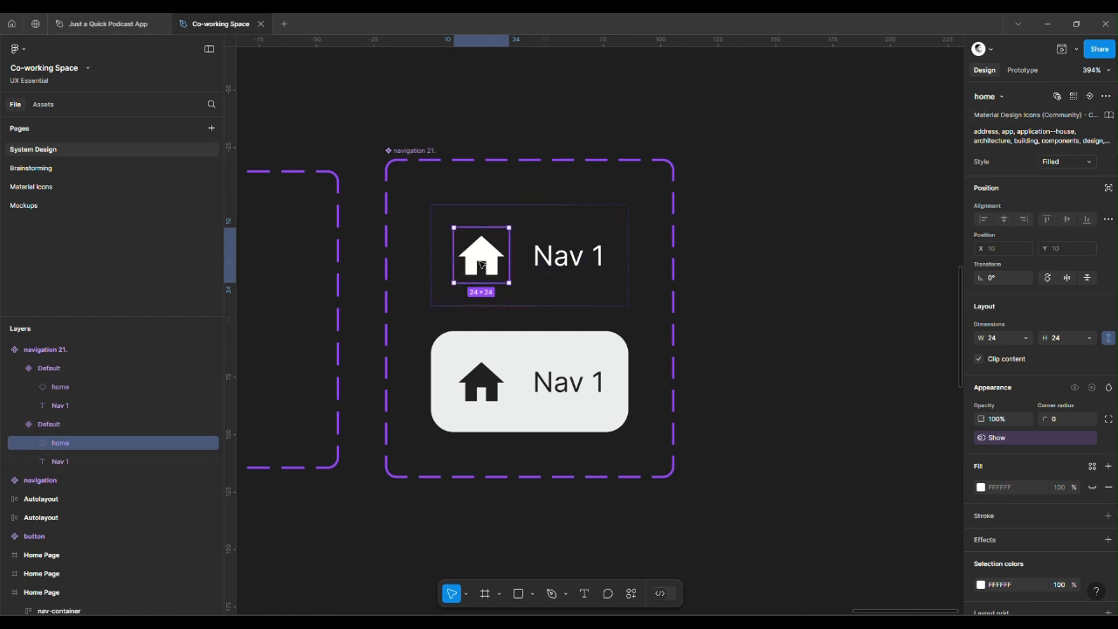
left_click(1091, 96)
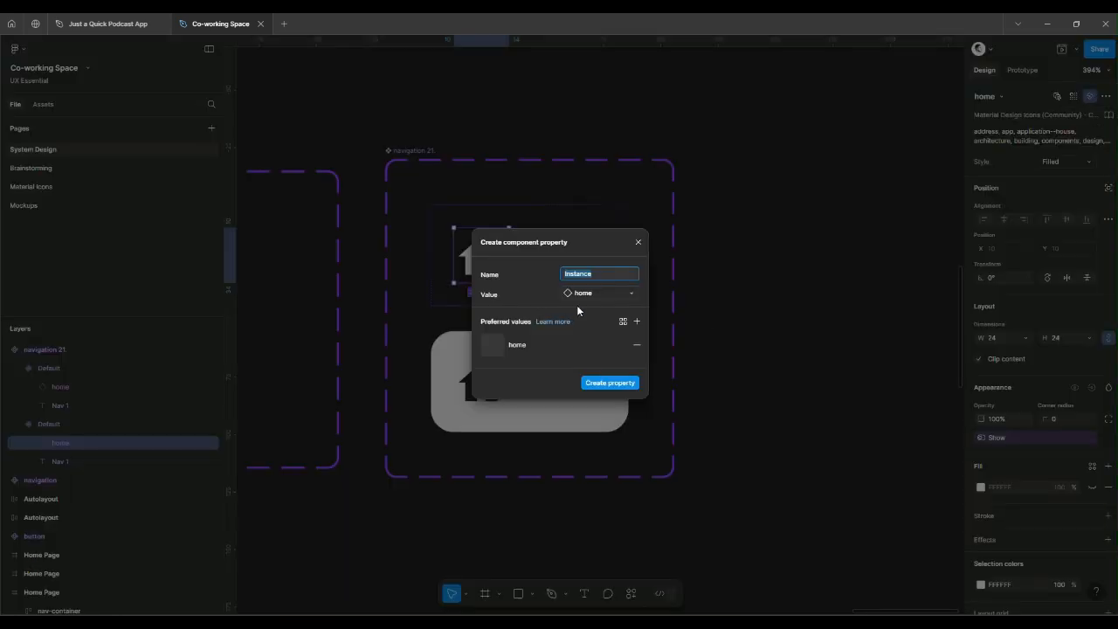
left_click(613, 388)
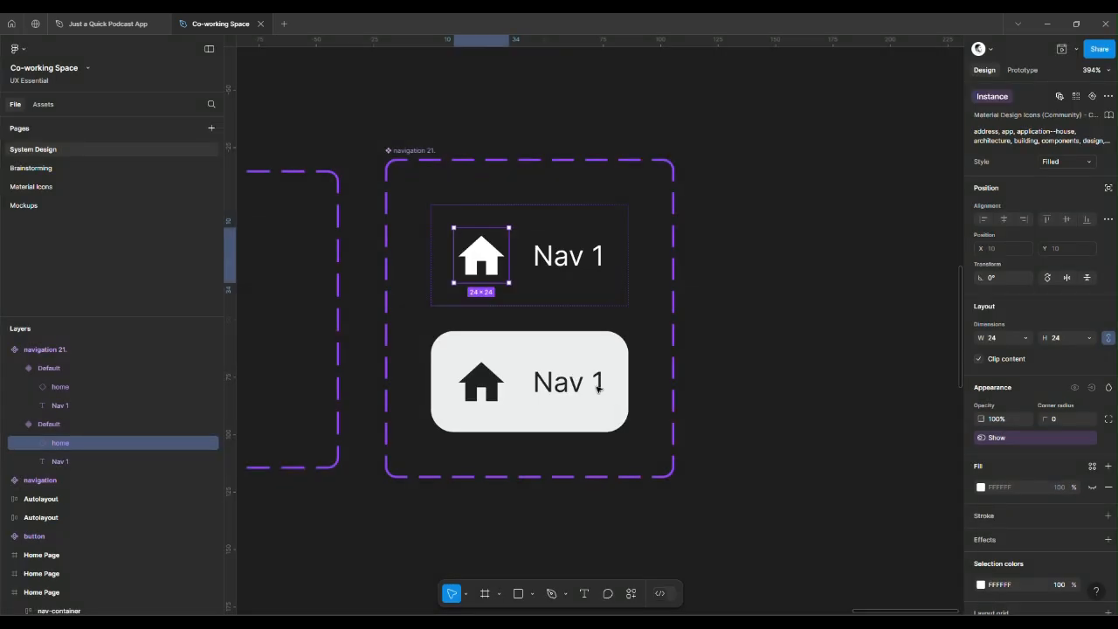
Apply the existing Instance swap property to the dark home icon in the lower variant
left_click(474, 379)
left_click(475, 379)
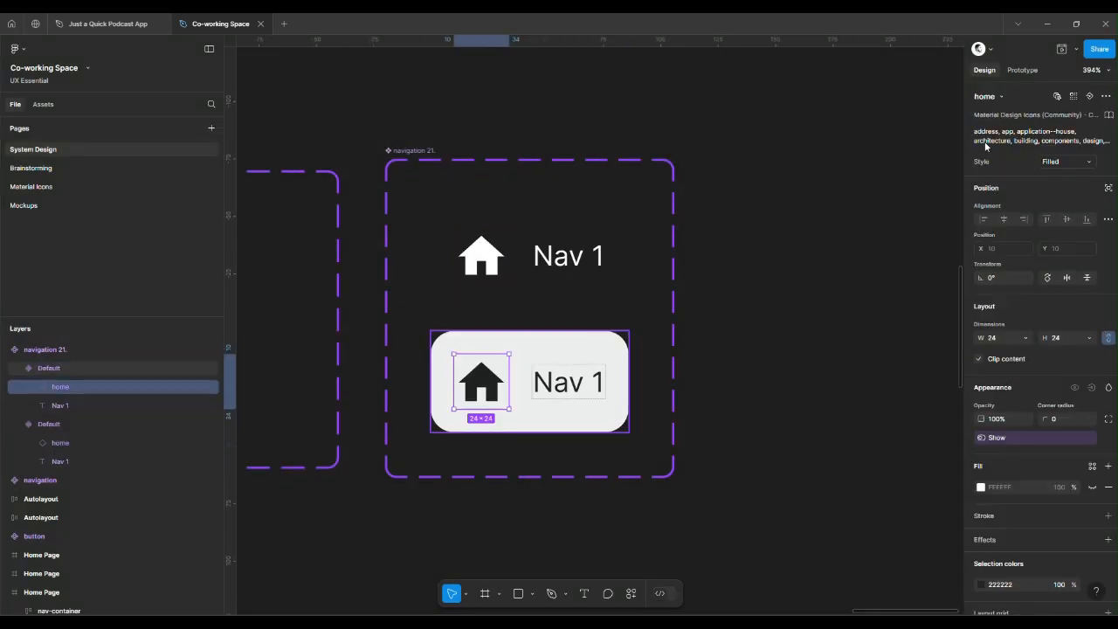
left_click(1092, 98)
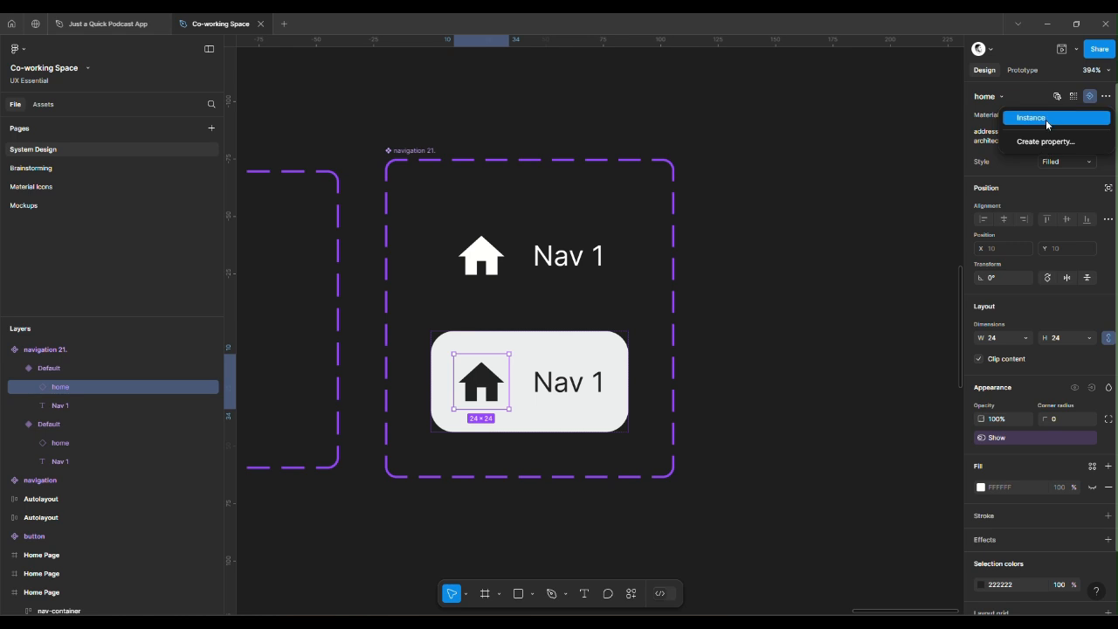
left_click(1048, 125)
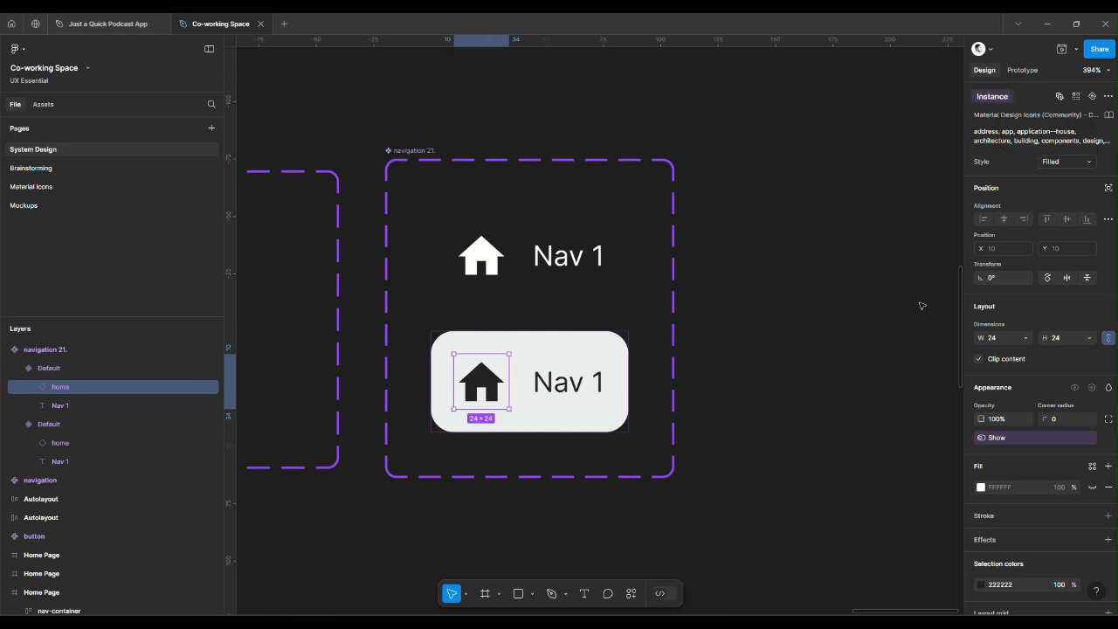
Correct the name of the new component set to "navigation 2.1"
left_click(592, 278)
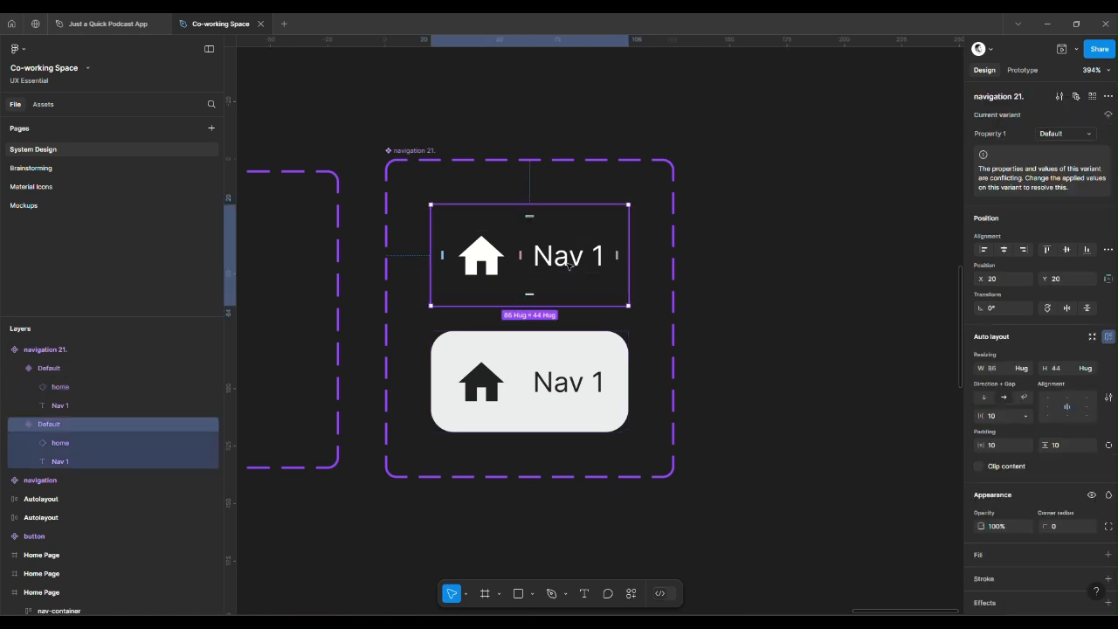
left_click(568, 266)
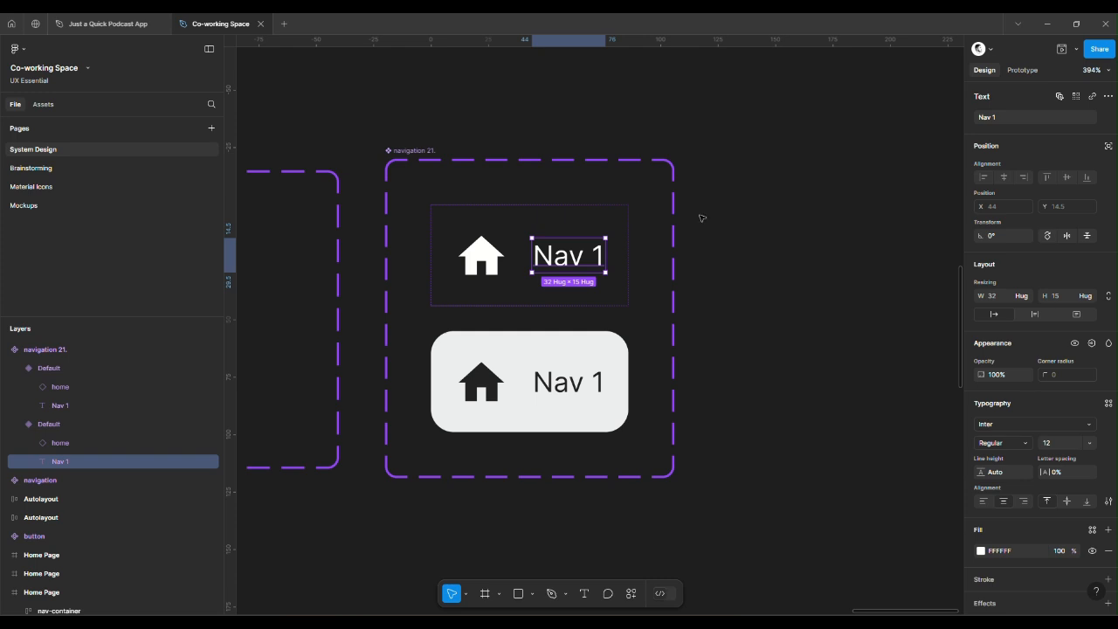
left_click(419, 152)
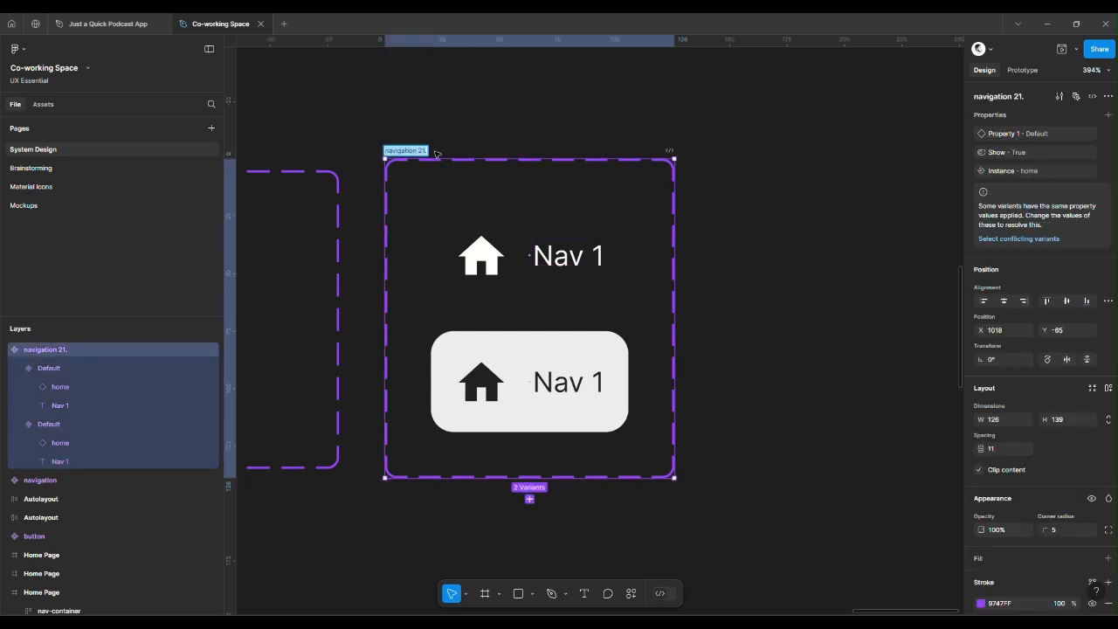
left_click(426, 151)
key("BackSpace")
type(".1")
key("Return")
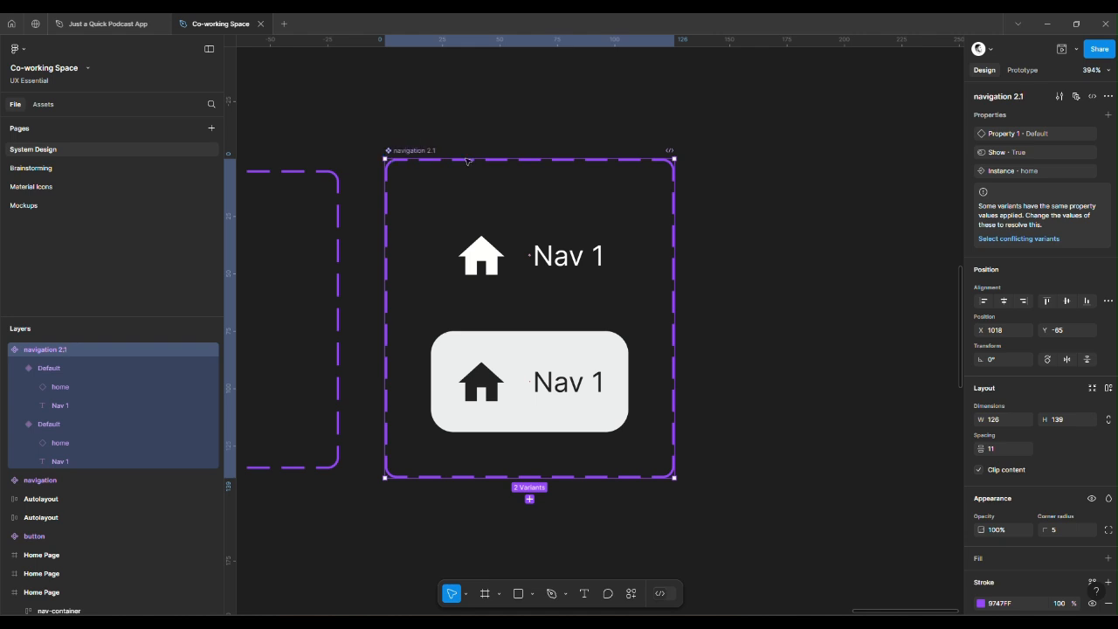
left_click(777, 226)
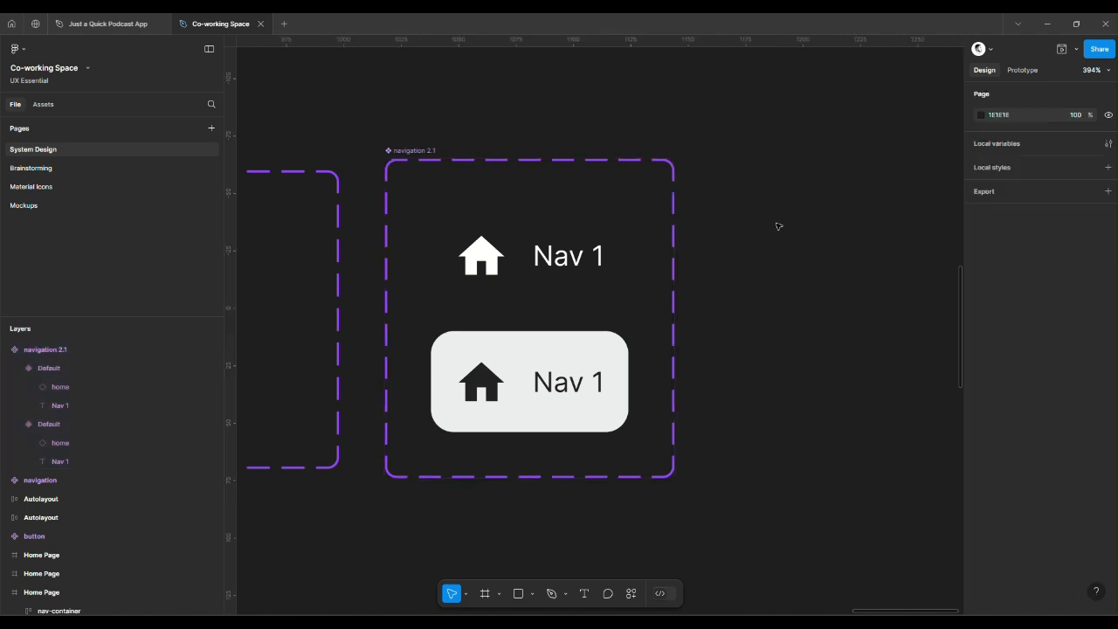
Create a text property named "edit nav title" with the value Nav 1 for the upper variant's label
left_click(573, 265)
left_click(574, 266)
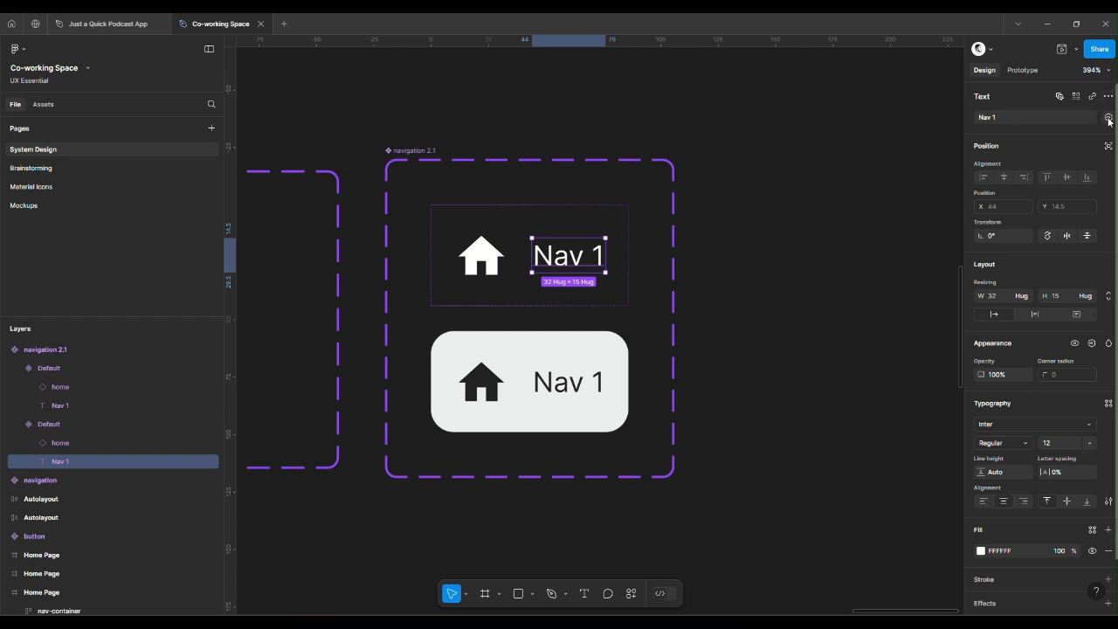
left_click(1108, 118)
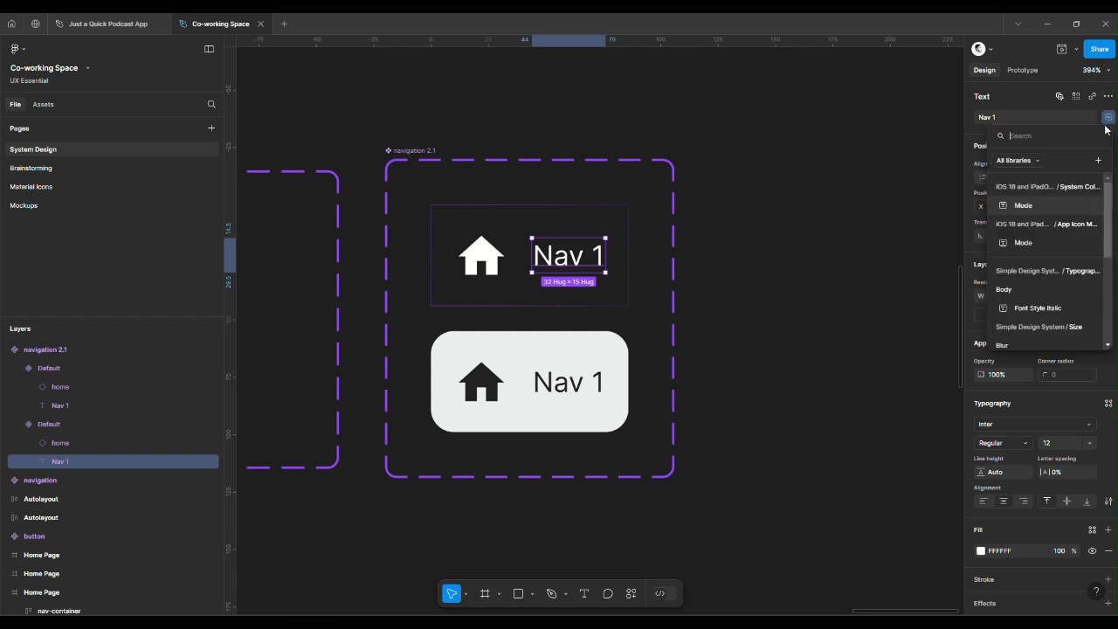
left_click(1098, 161)
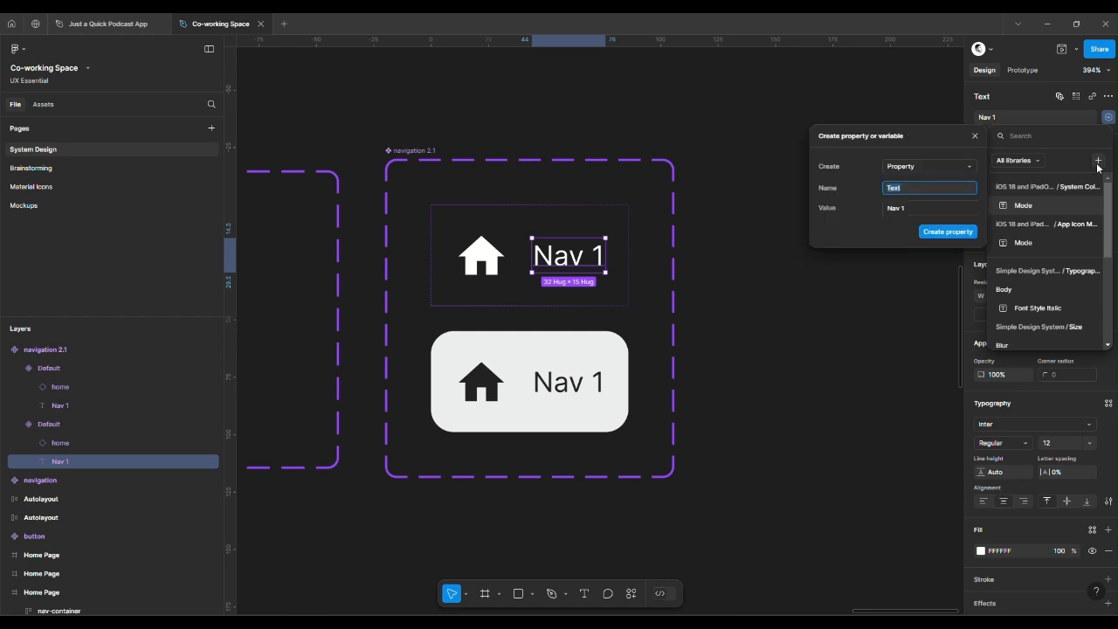
type("edit nav title")
key("Return")
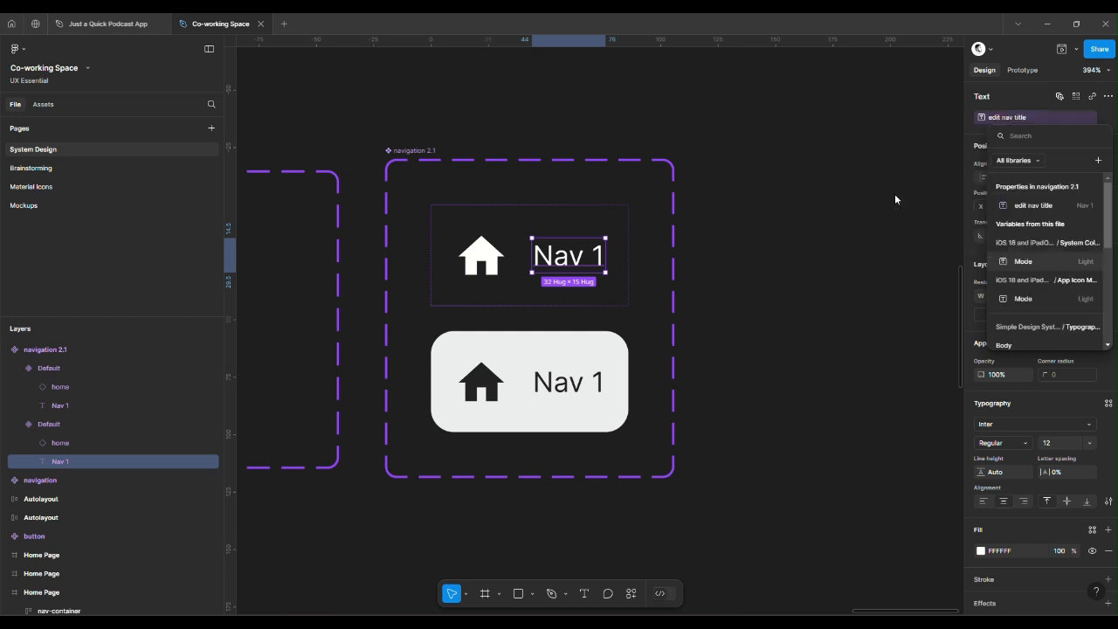
Apply the existing edit nav title property to the dark Nav 1 label in the lower variant
left_click(558, 377)
left_click(558, 378)
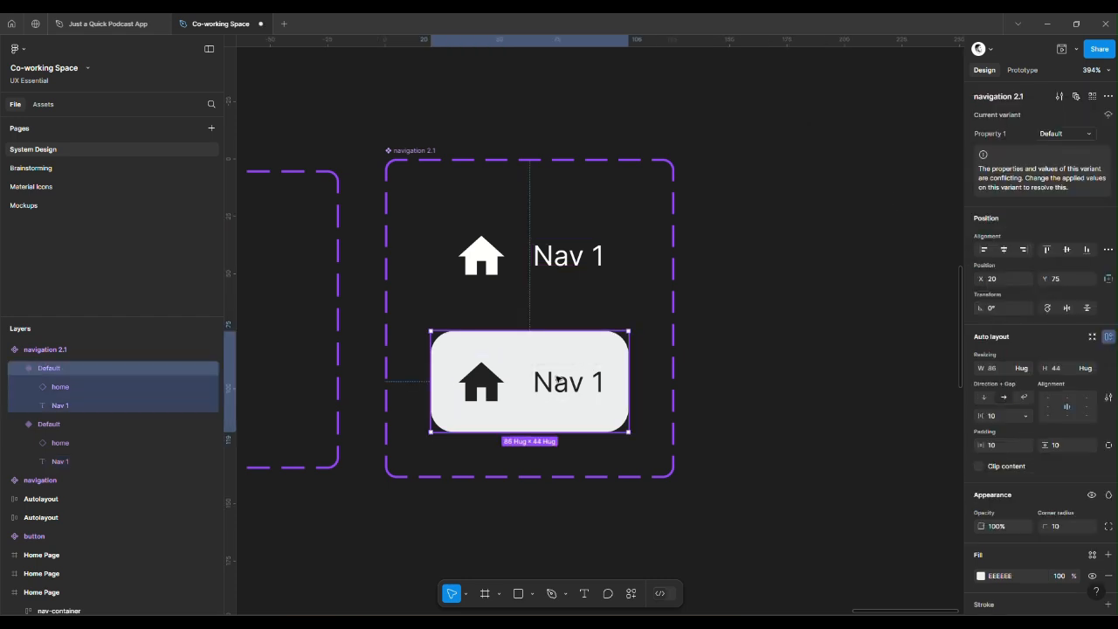
left_click(557, 378)
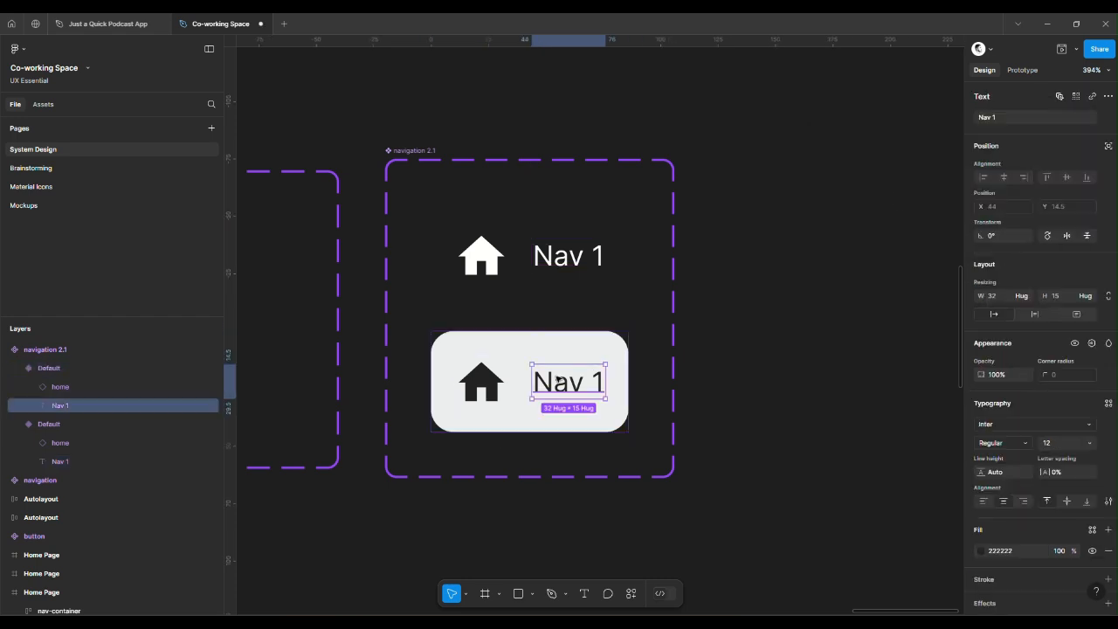
left_click(1109, 117)
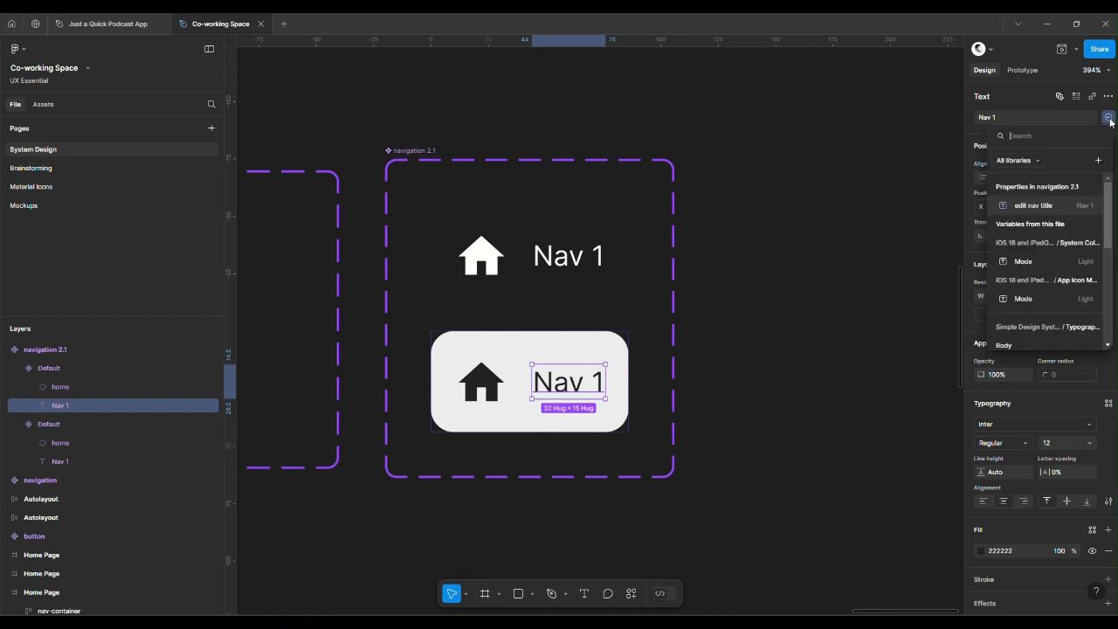
left_click(1036, 207)
left_click(778, 270)
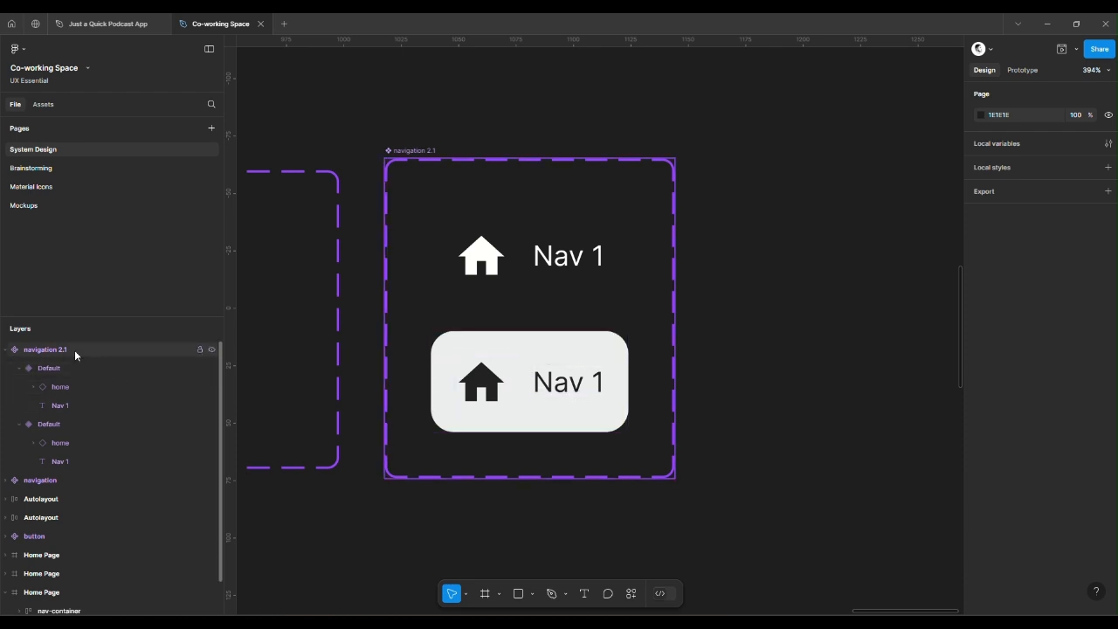
left_click(56, 207)
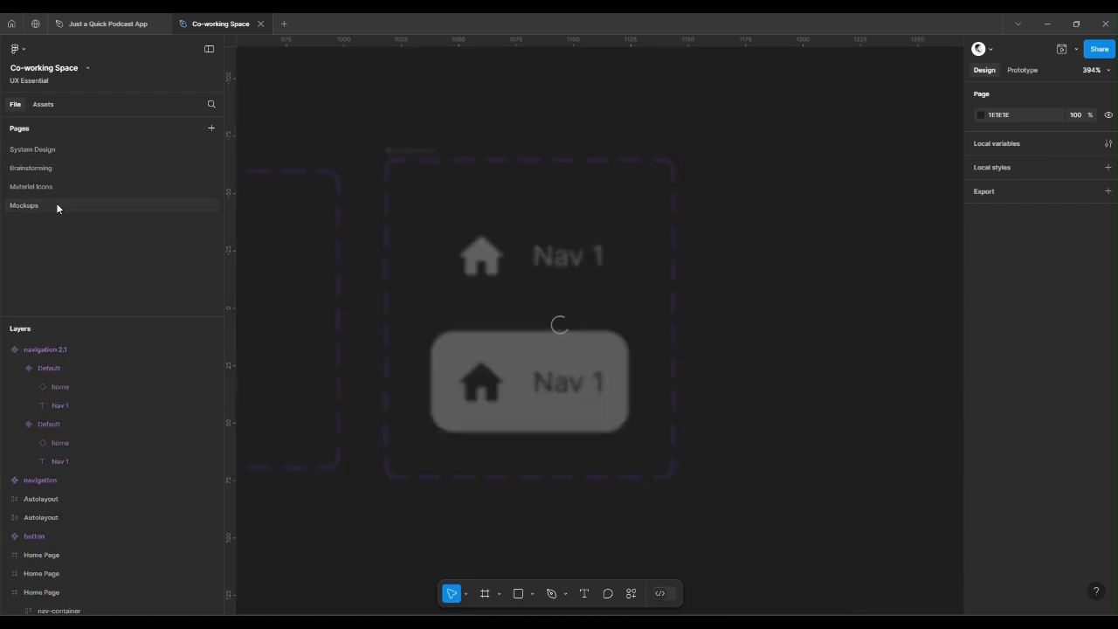
scroll(387, 219, "down", 4)
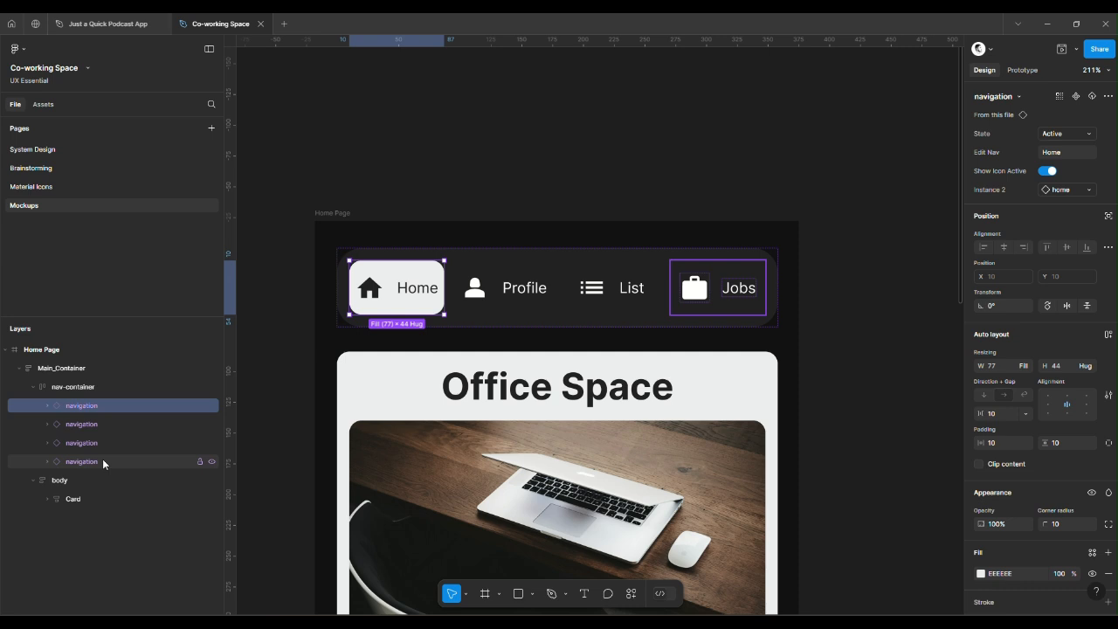
left_click(102, 461, "shift")
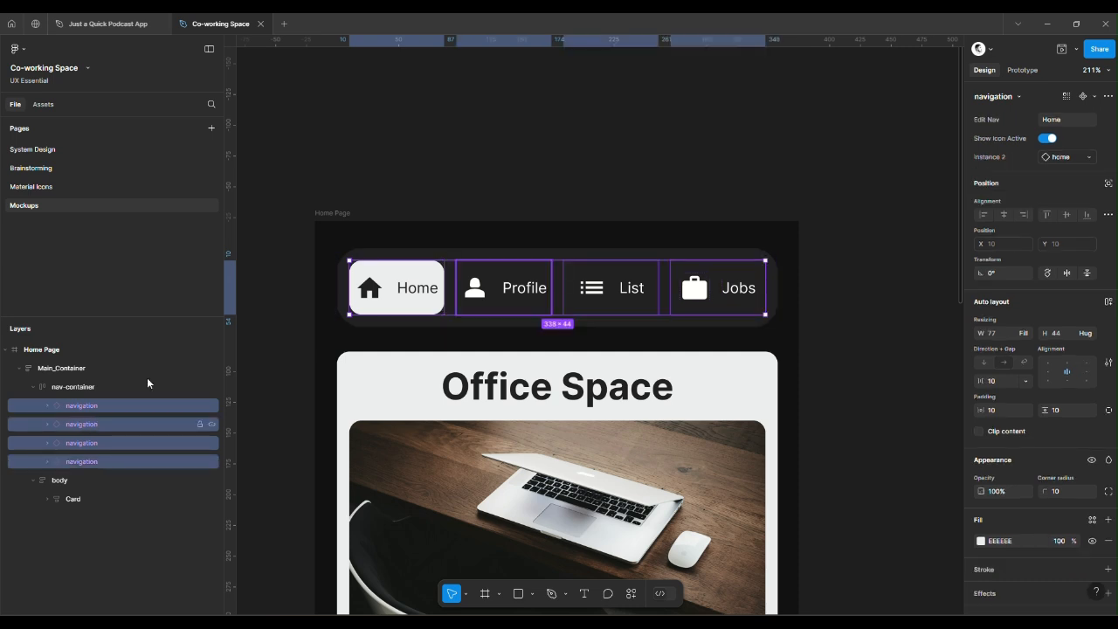
left_click(1003, 99)
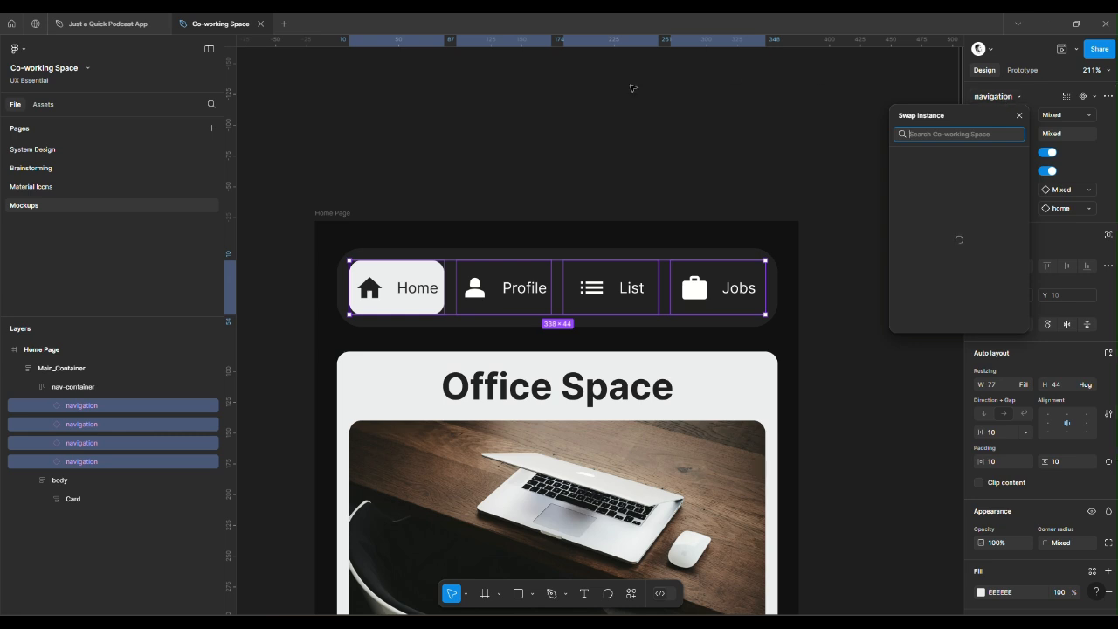
left_click(634, 88)
Duplicate the nav-container frame inside Main_Container of the Home Page mockup
left_click(604, 286)
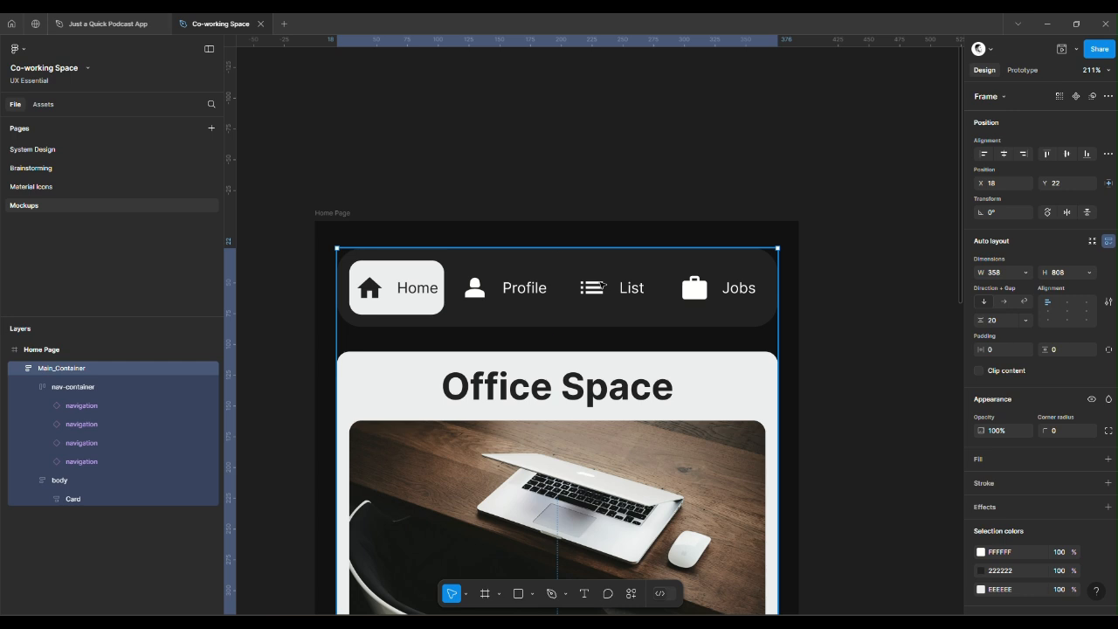
double_click(603, 286)
key("ctrl+d")
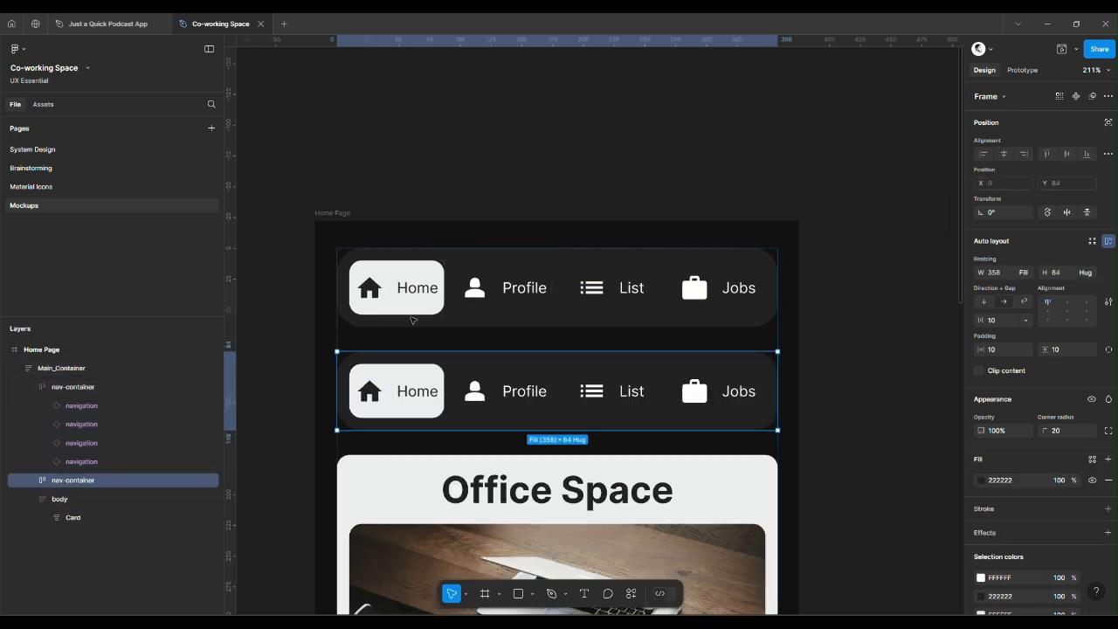
Change the lower navigation 2.1 variant's EEEEEE background to orange on the System Design page
left_click(80, 146)
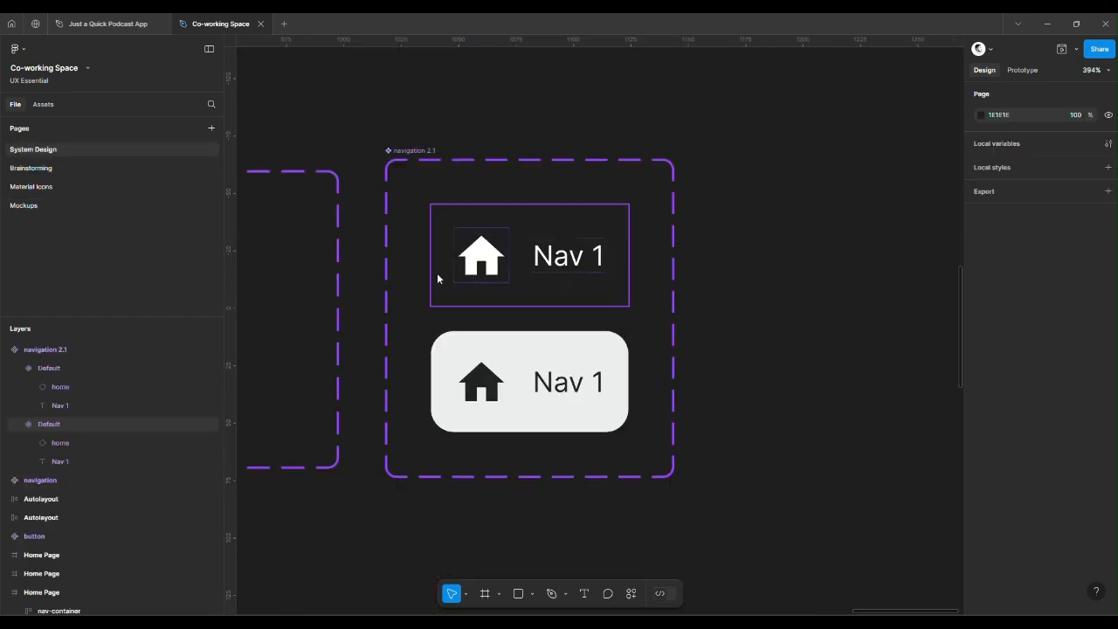
left_click(599, 391)
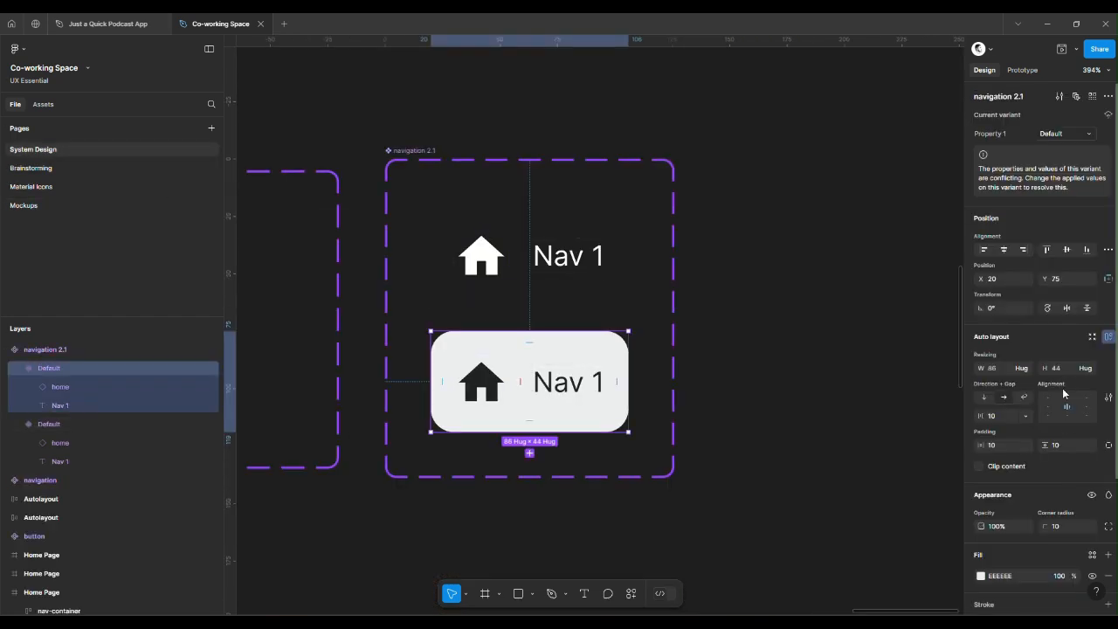
scroll(1033, 546, "down", 2)
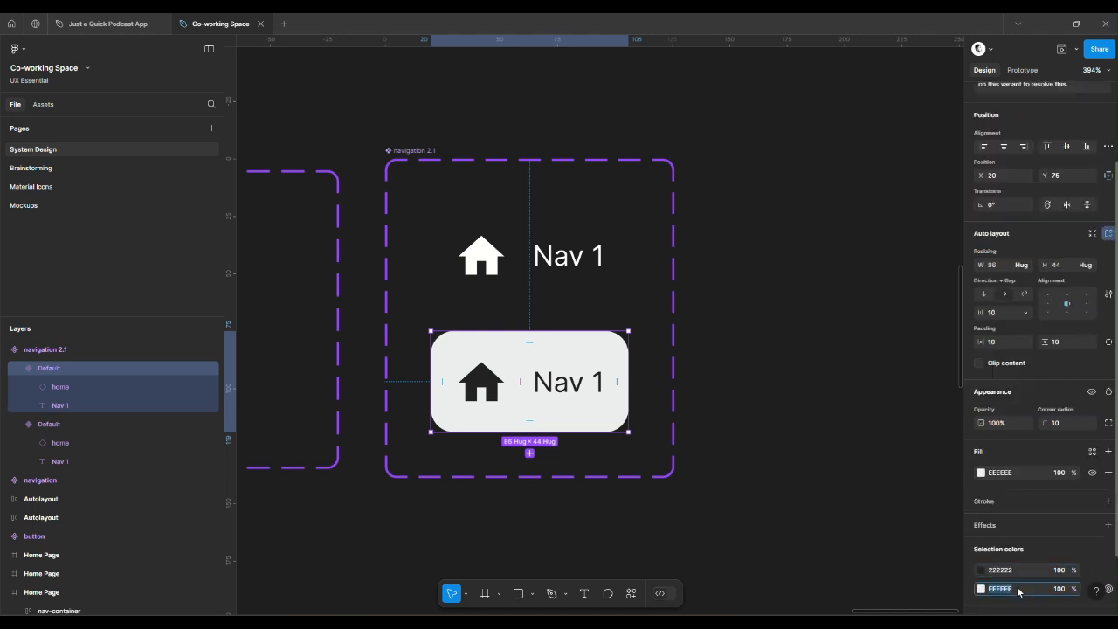
type("orange")
key("Return")
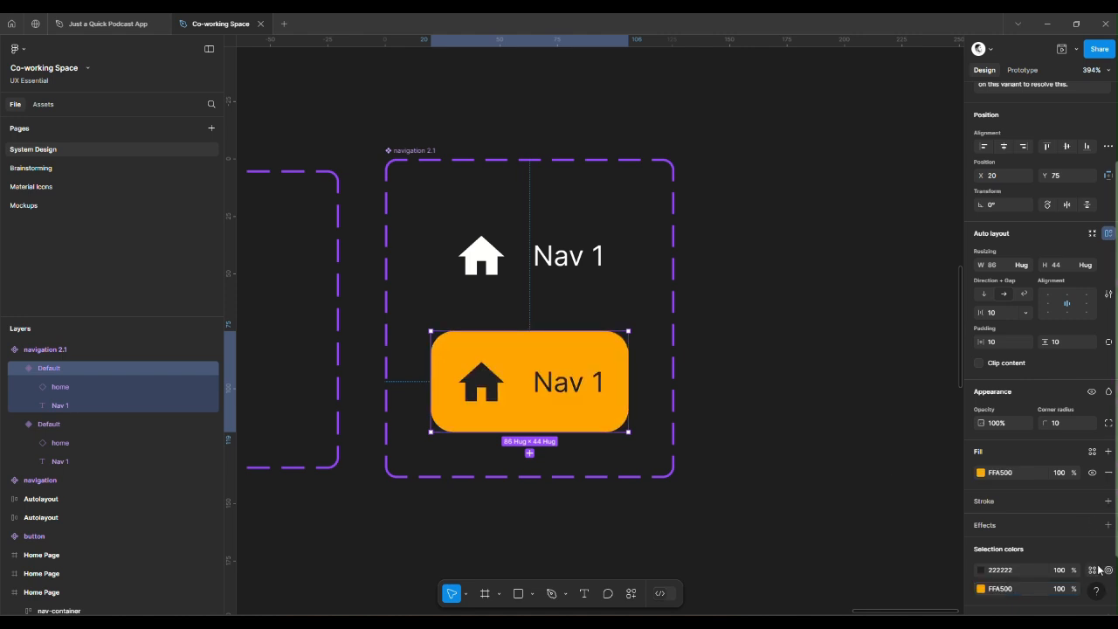
left_click(871, 430)
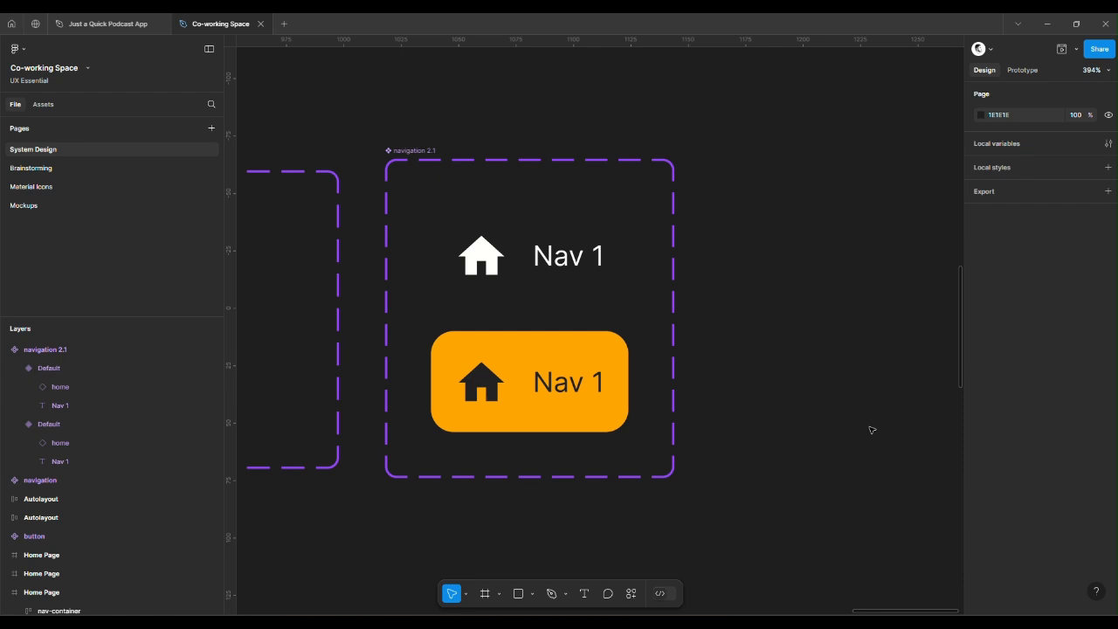
Delete the upper of the two nav-container frames in the Home Page mockup on the Mockups page
left_click(70, 208)
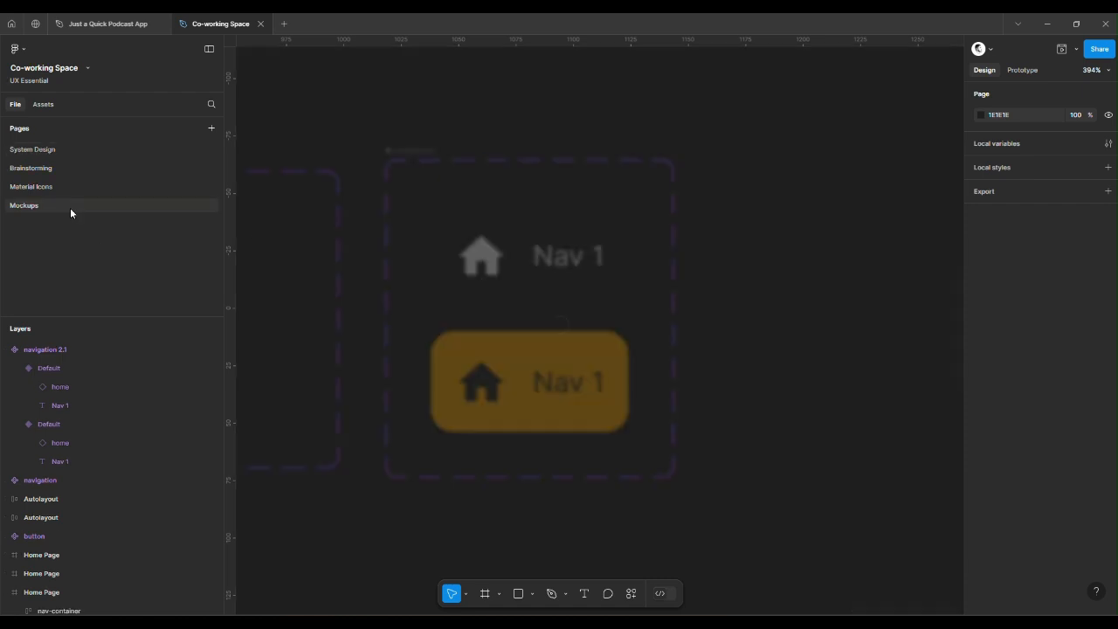
left_click(516, 305)
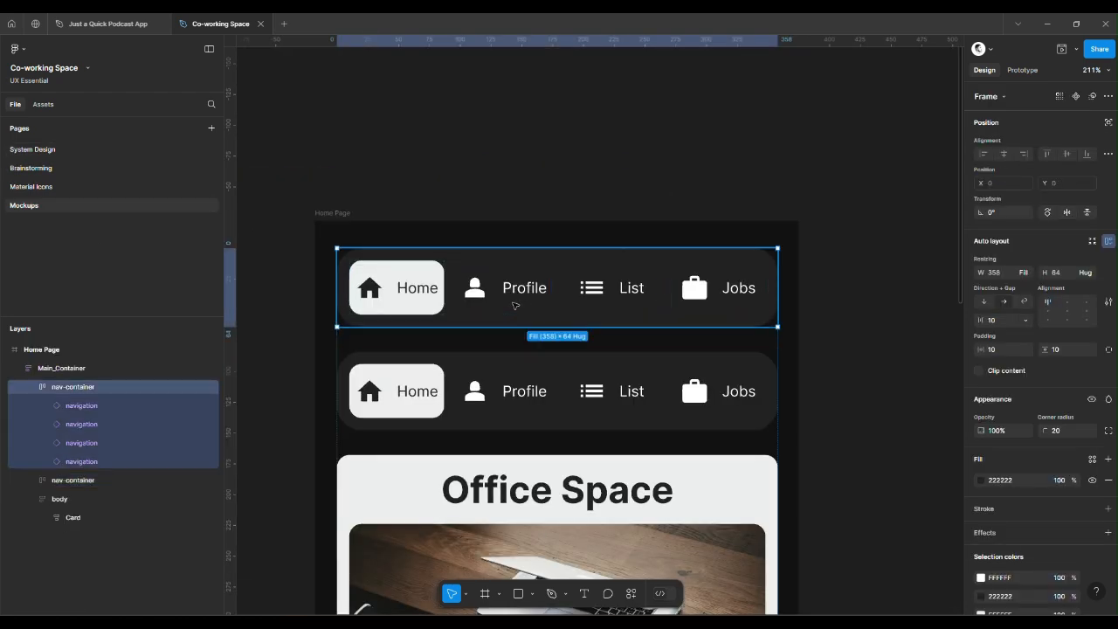
key("Delete")
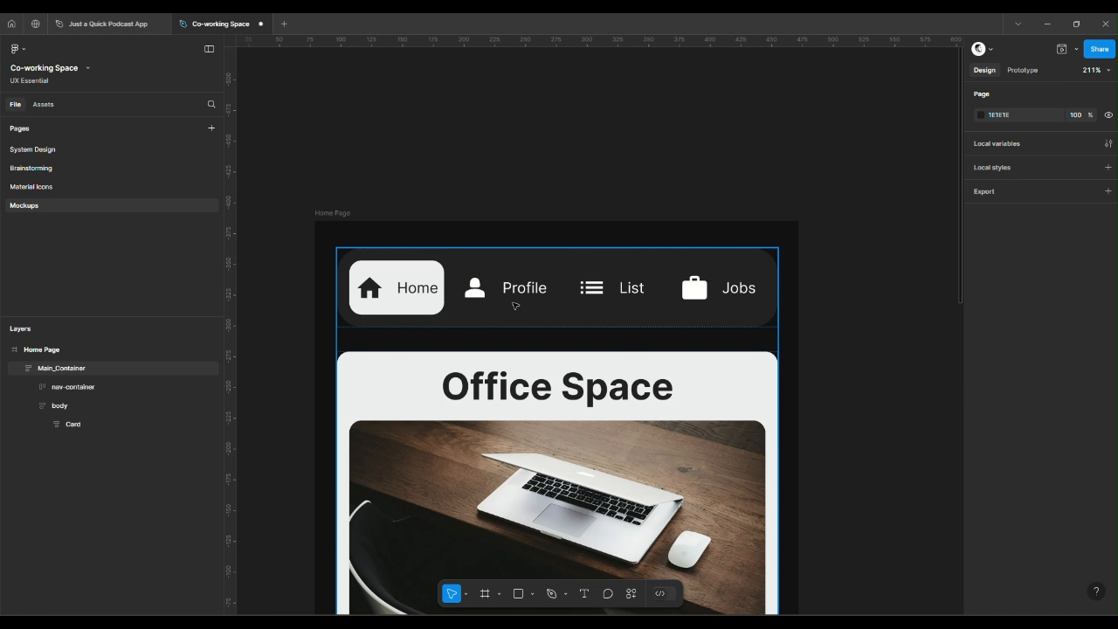
Rename the nav-container frame in the Home Page mockup as "Header"
left_click(478, 310)
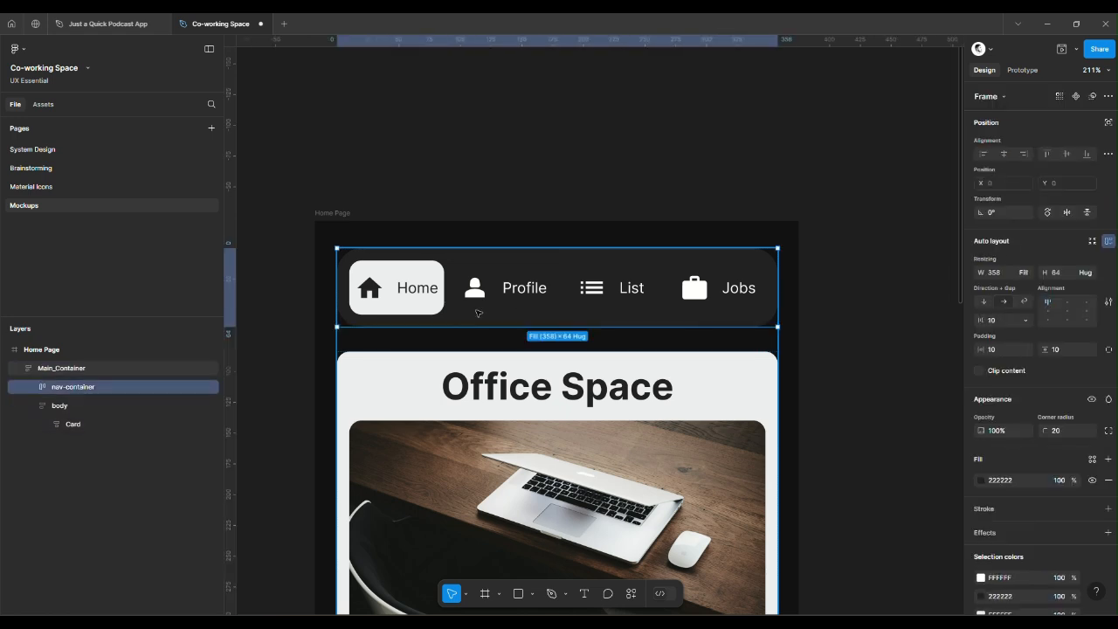
double_click(80, 387)
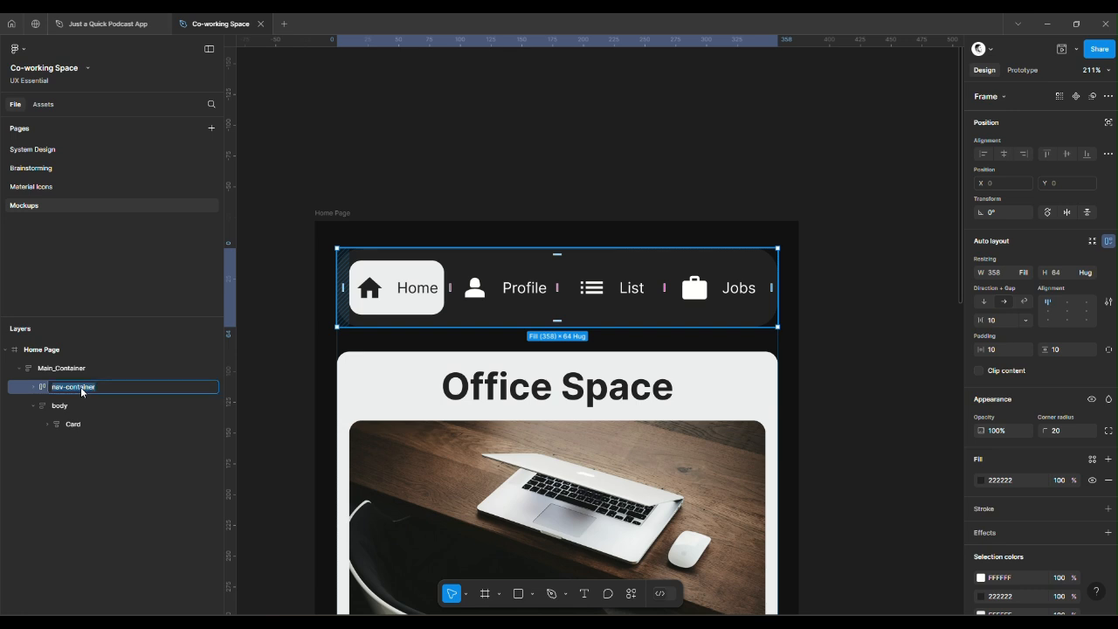
type("Header")
key("Return")
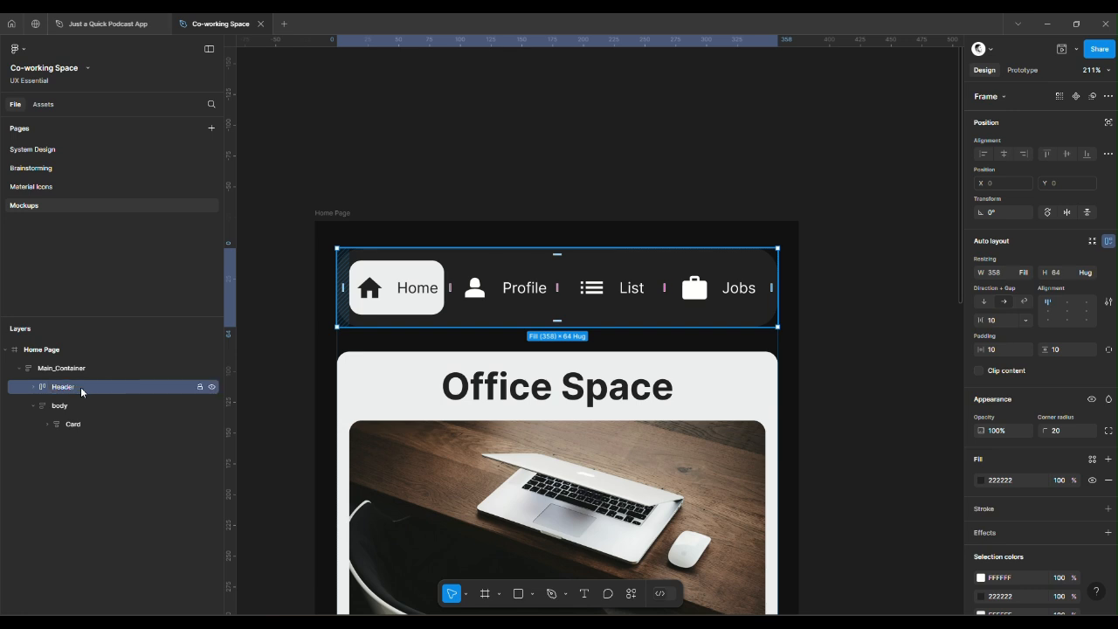
Delete all four old navigation instances (Home, Profile, List and Jobs) from the Header frame
left_click(32, 387)
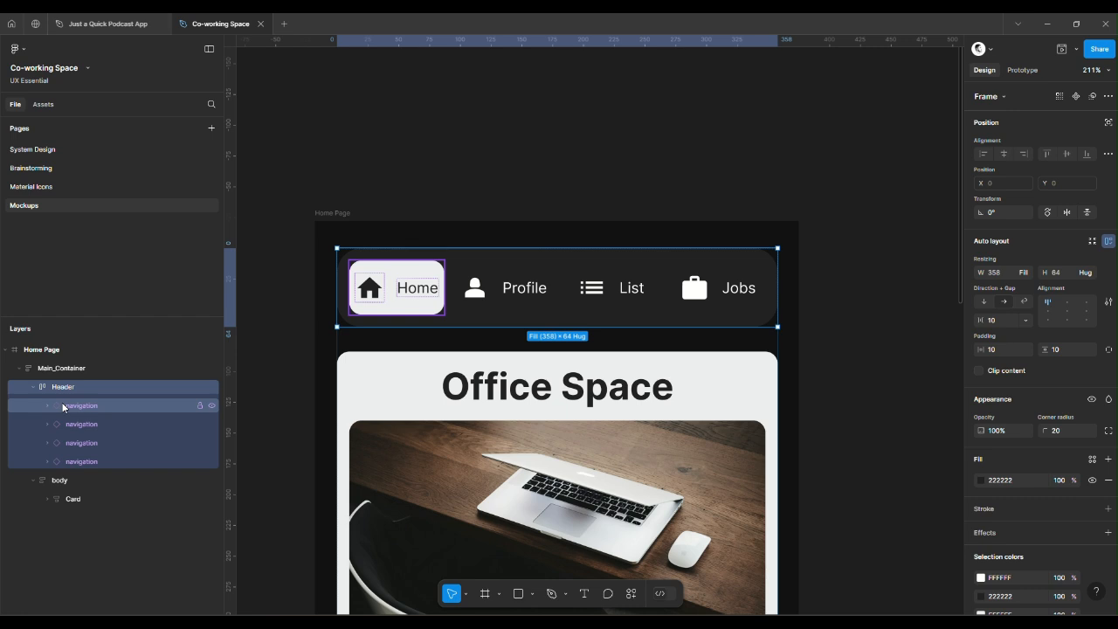
left_click(63, 406)
left_click(81, 460, "shift")
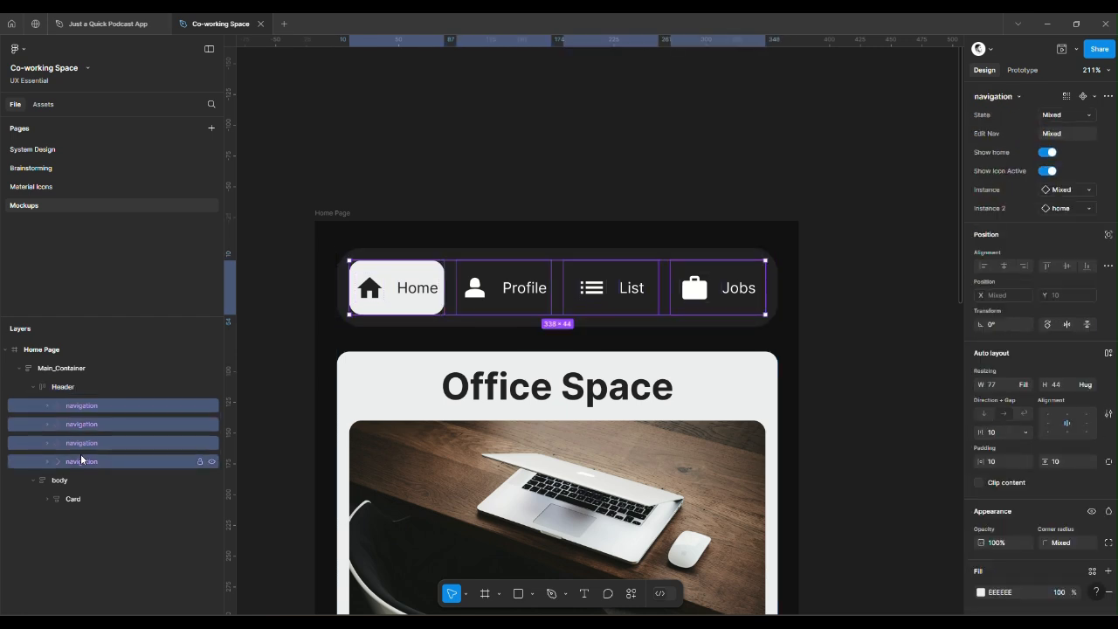
key("Delete")
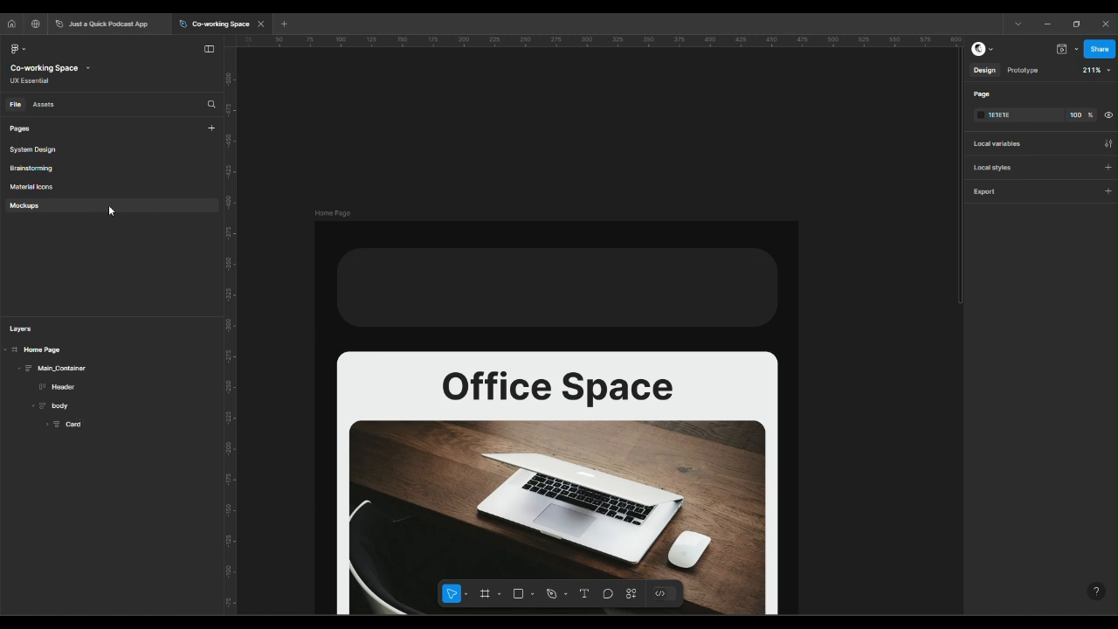
left_click(375, 255)
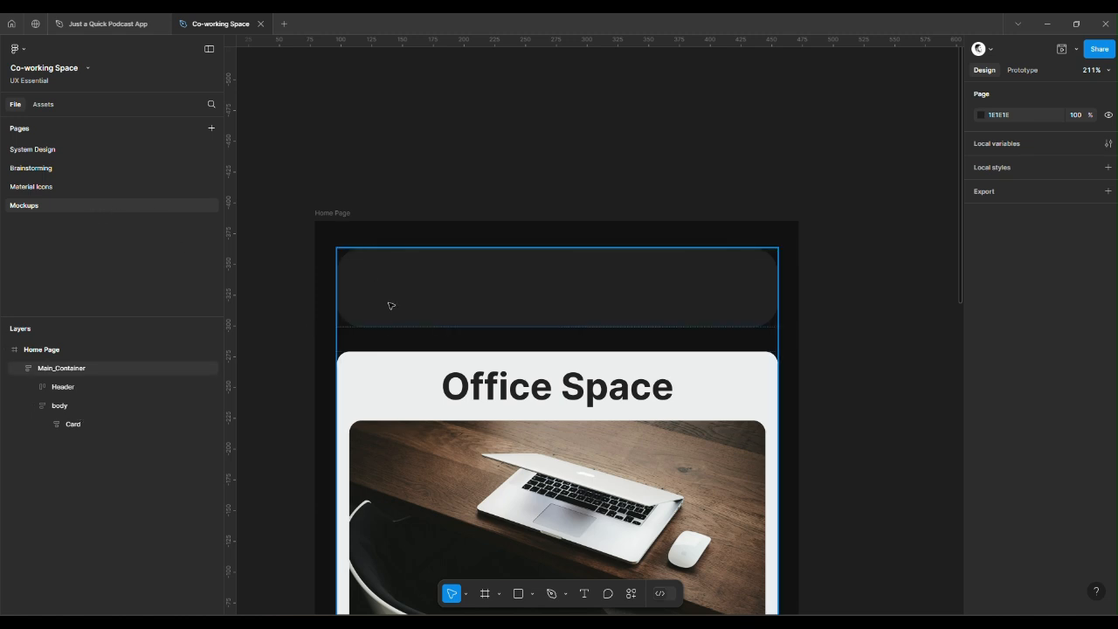
left_click(389, 305)
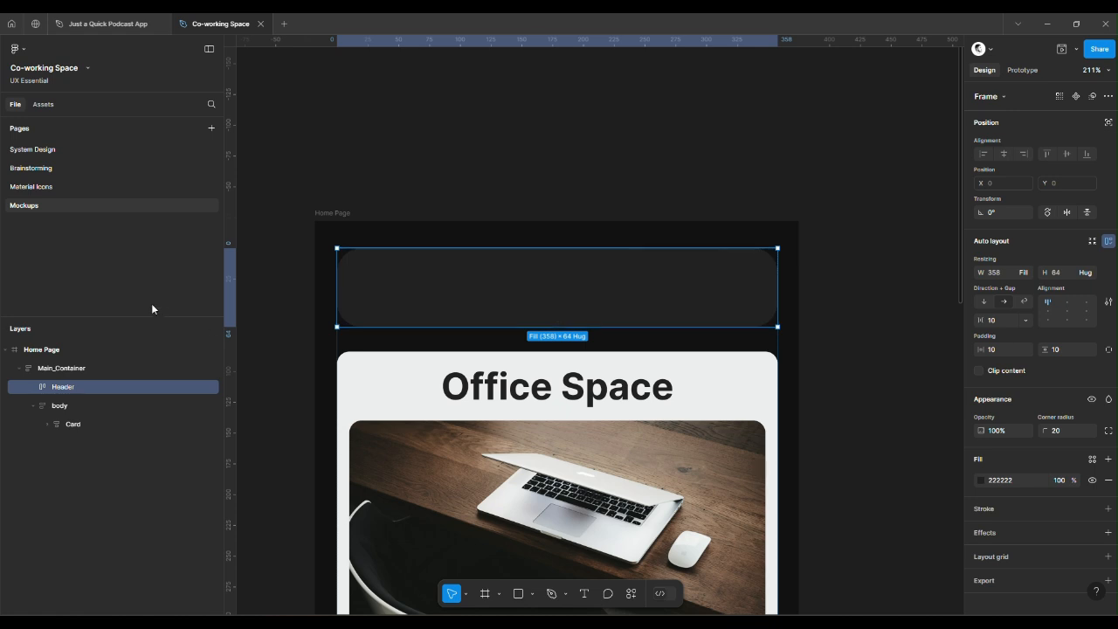
left_click(76, 167)
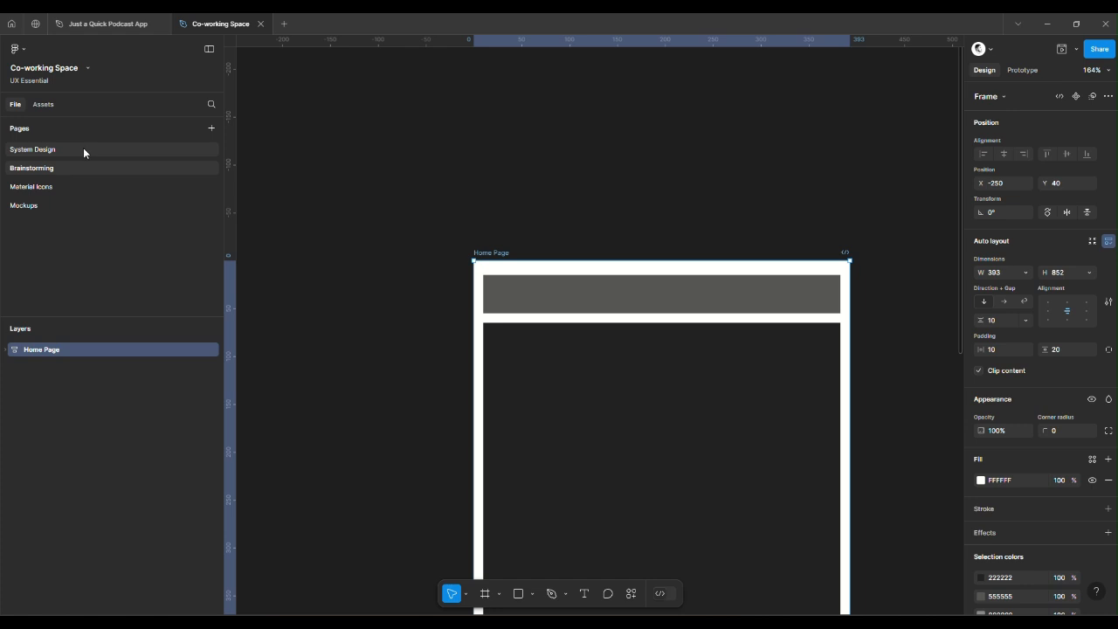
left_click(67, 208)
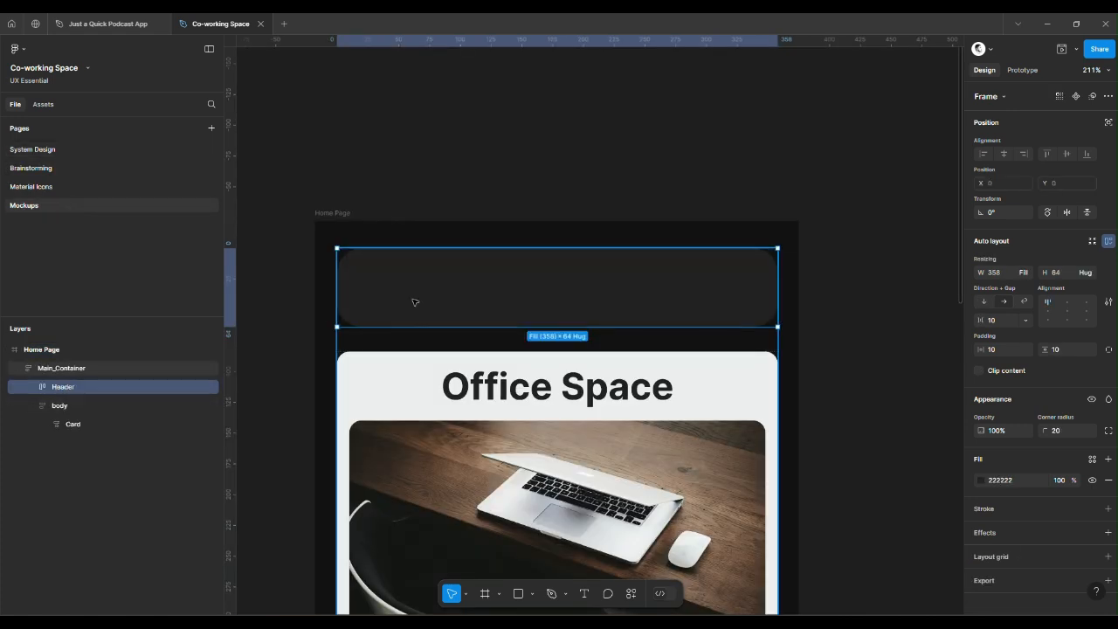
Search the assets for "nav 2.1" and place an instance of the navigation 2.1 component in the empty Header frame
left_click(47, 107)
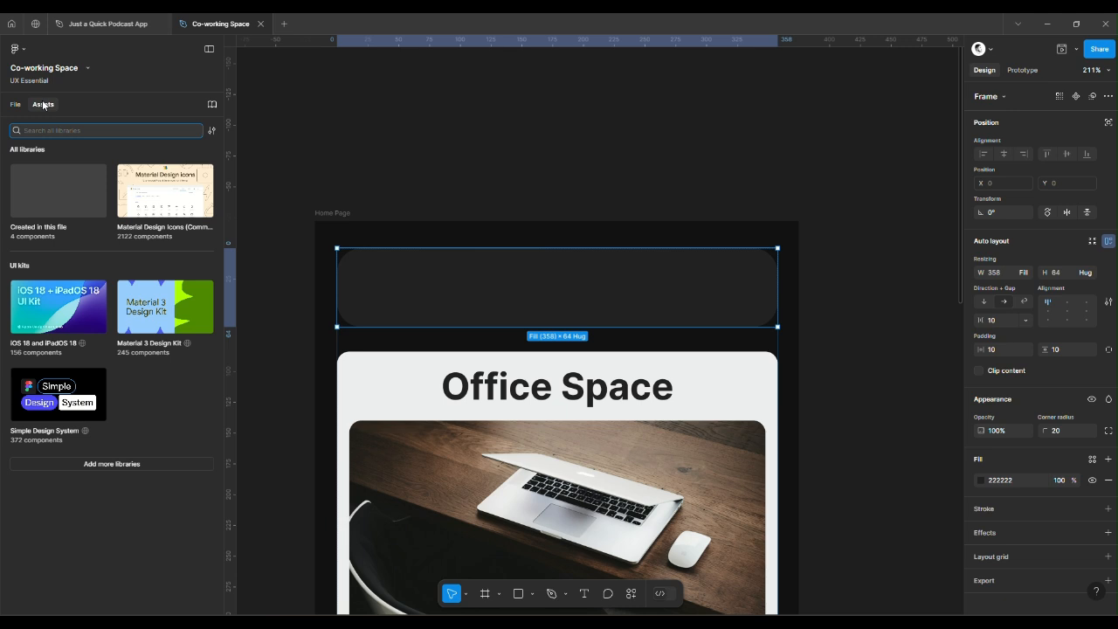
type("nav 2.1")
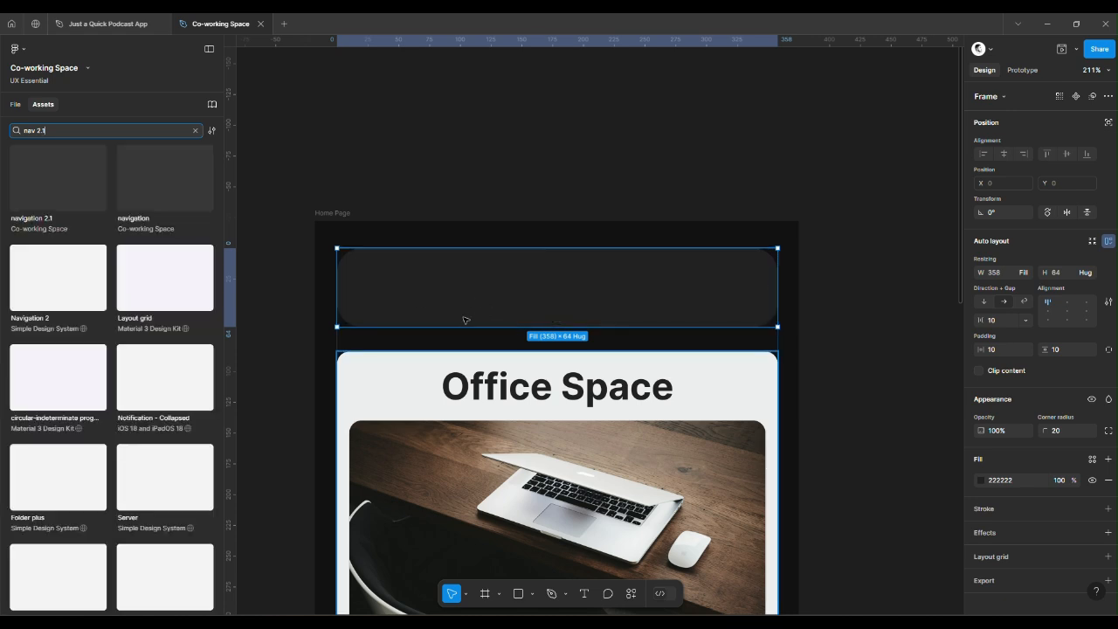
left_click(53, 180)
left_click_drag(53, 180, 422, 321)
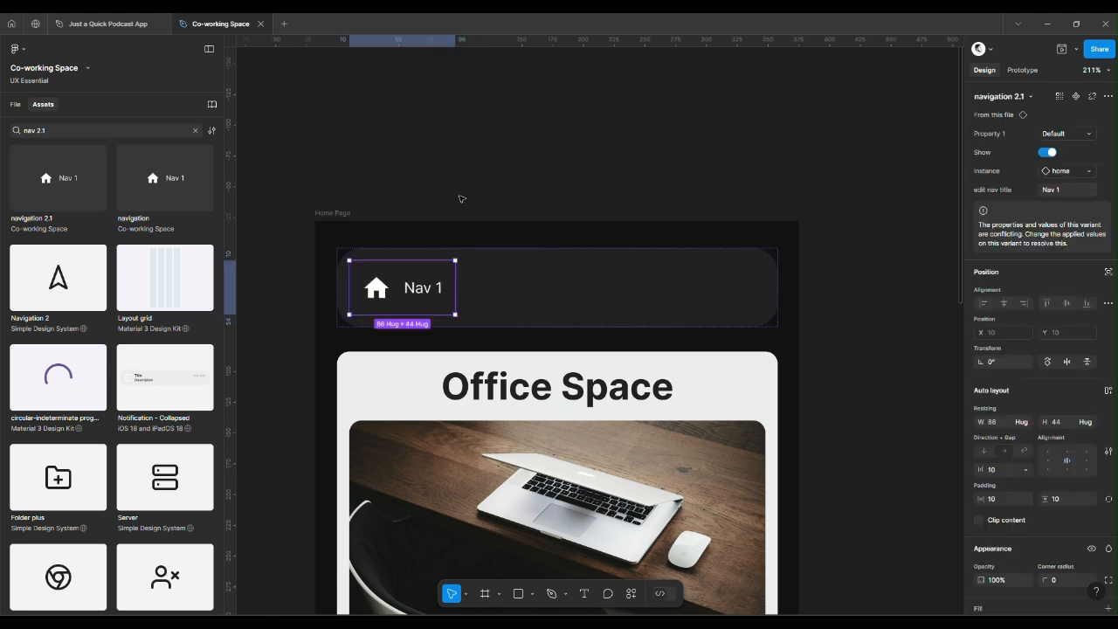
Replace the navigation 2.1 instance in the Header with a newly inserted one, nesting it inside the Header frame
key("Delete")
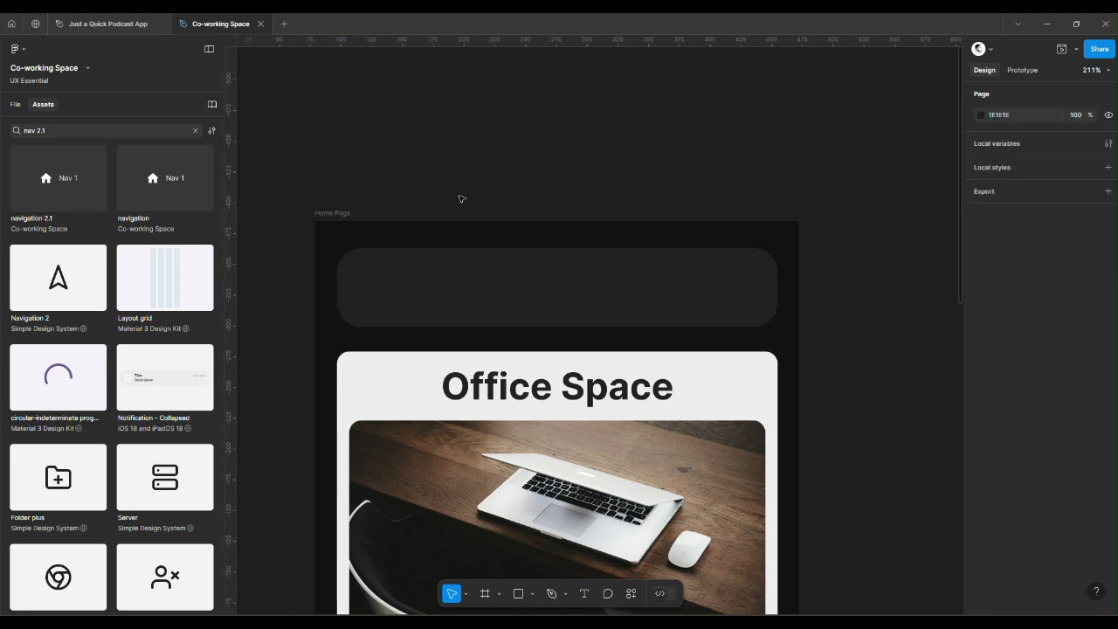
left_click(62, 180)
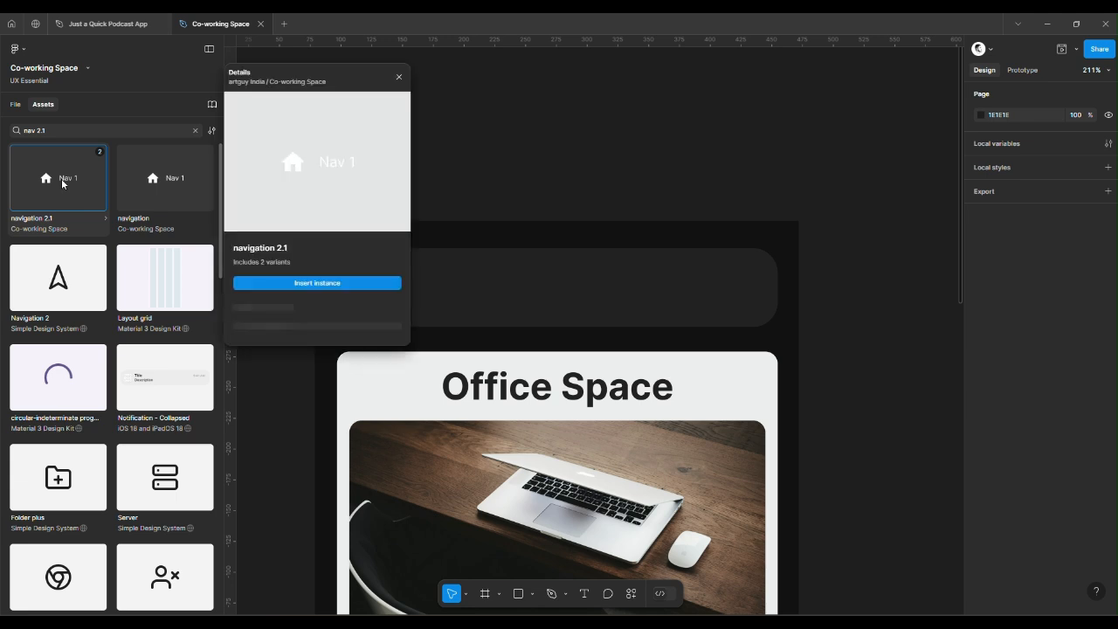
left_click(309, 286)
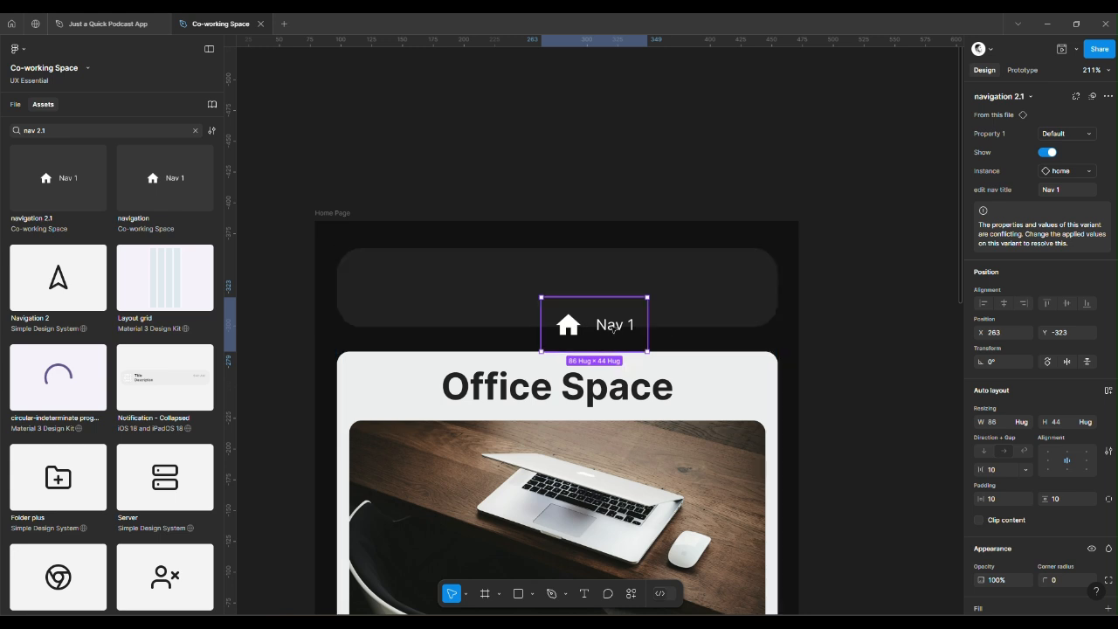
left_click_drag(612, 327, 429, 283)
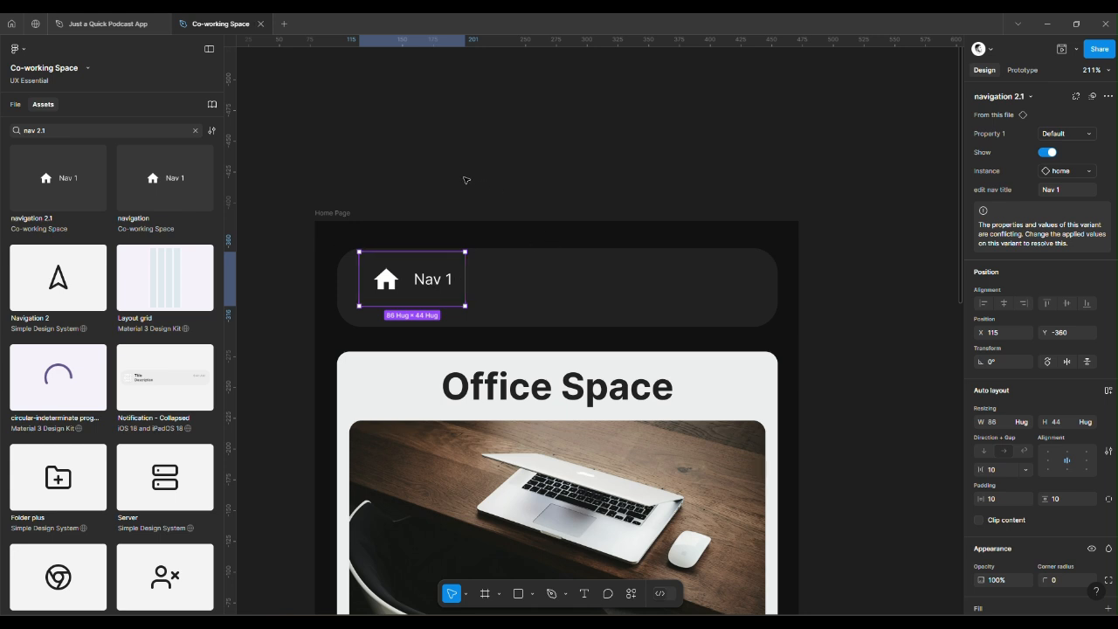
left_click(15, 106)
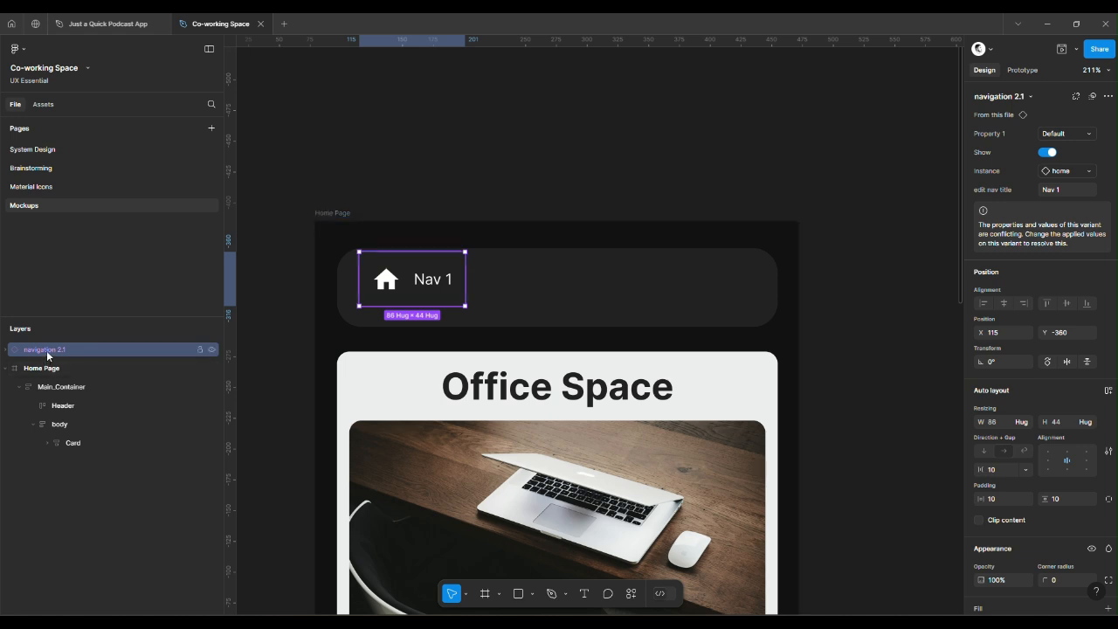
left_click_drag(63, 408, 64, 408)
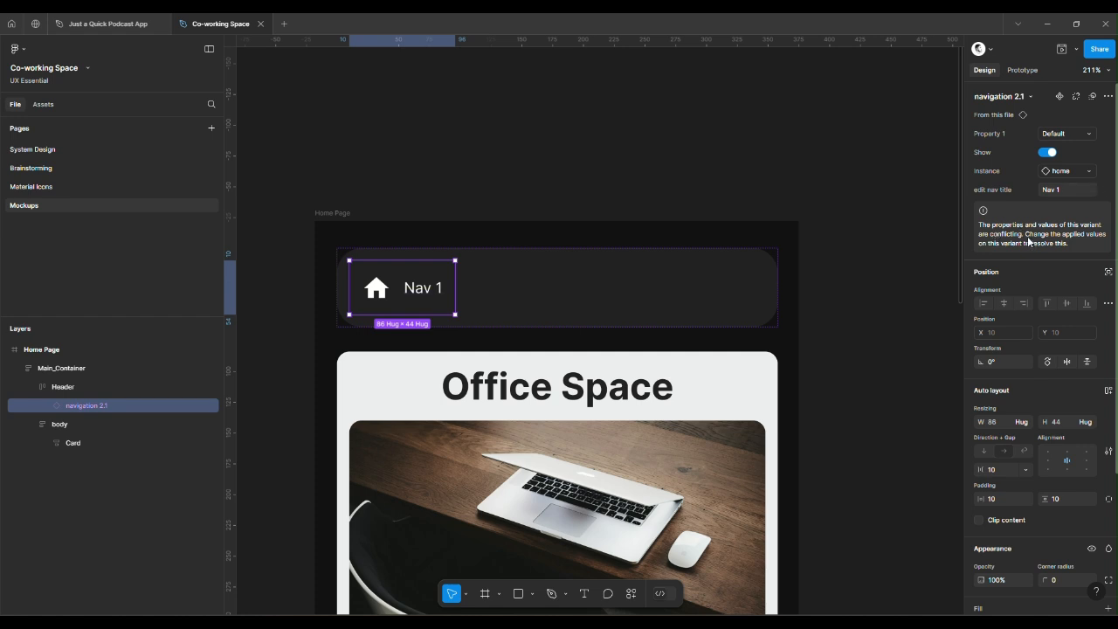
key("Escape")
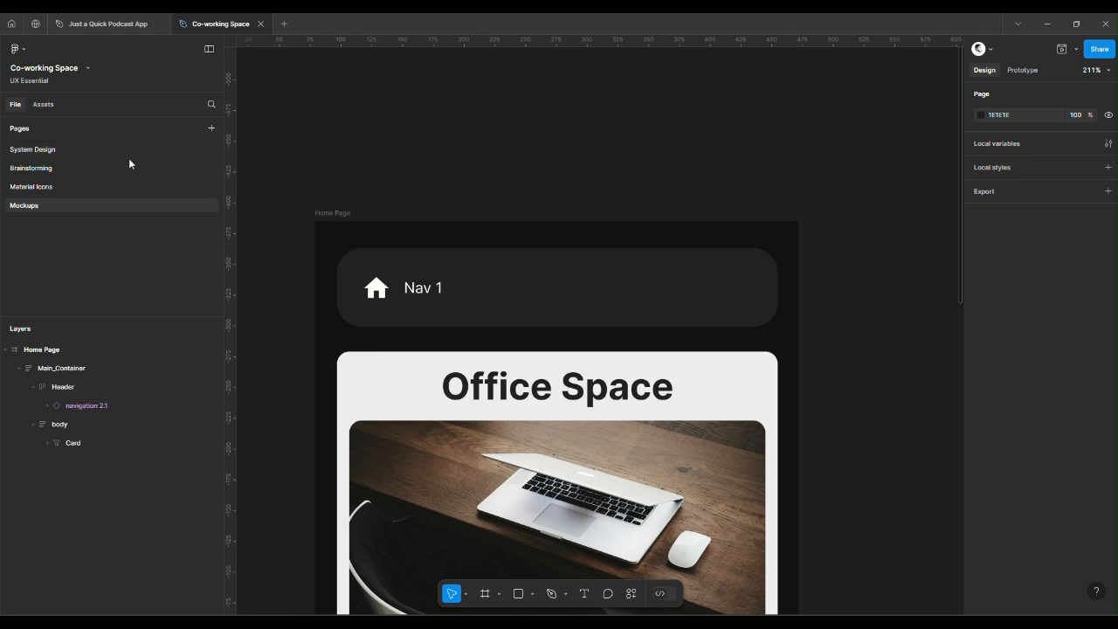
On the System Design page, set Property 1 of the orange navigation 2.1 variant to "active"
left_click(107, 135)
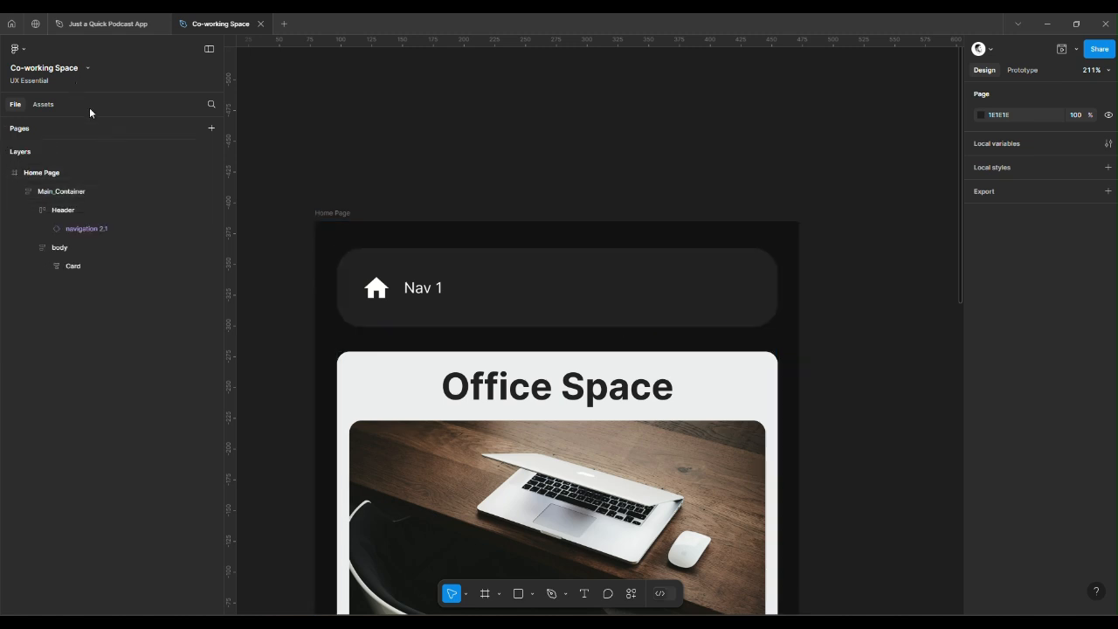
left_click(22, 132)
left_click(39, 151)
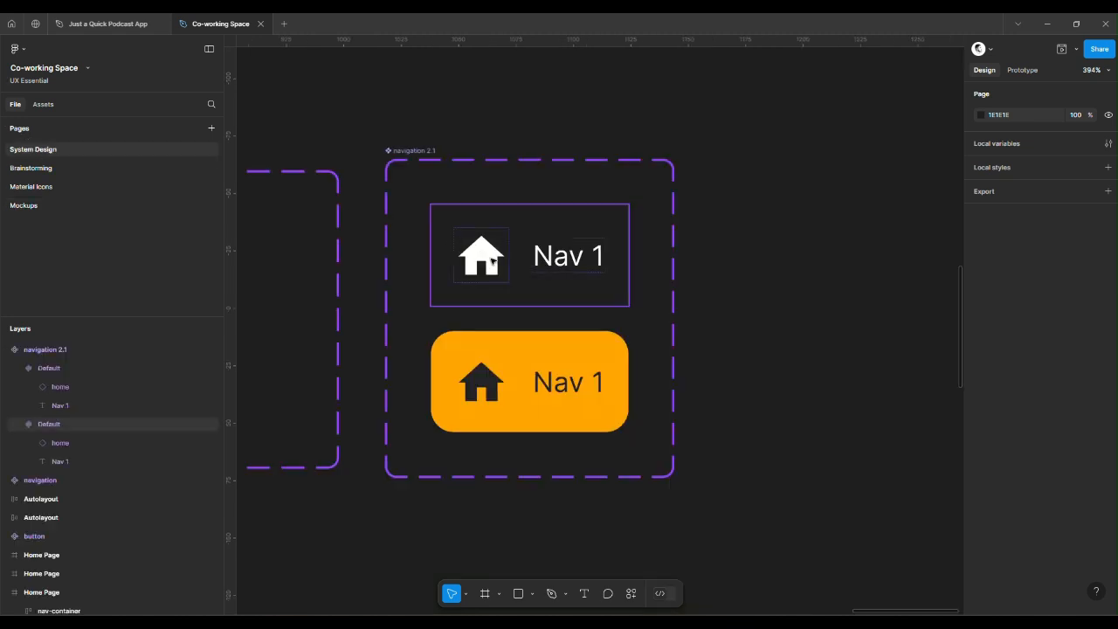
left_click(492, 261)
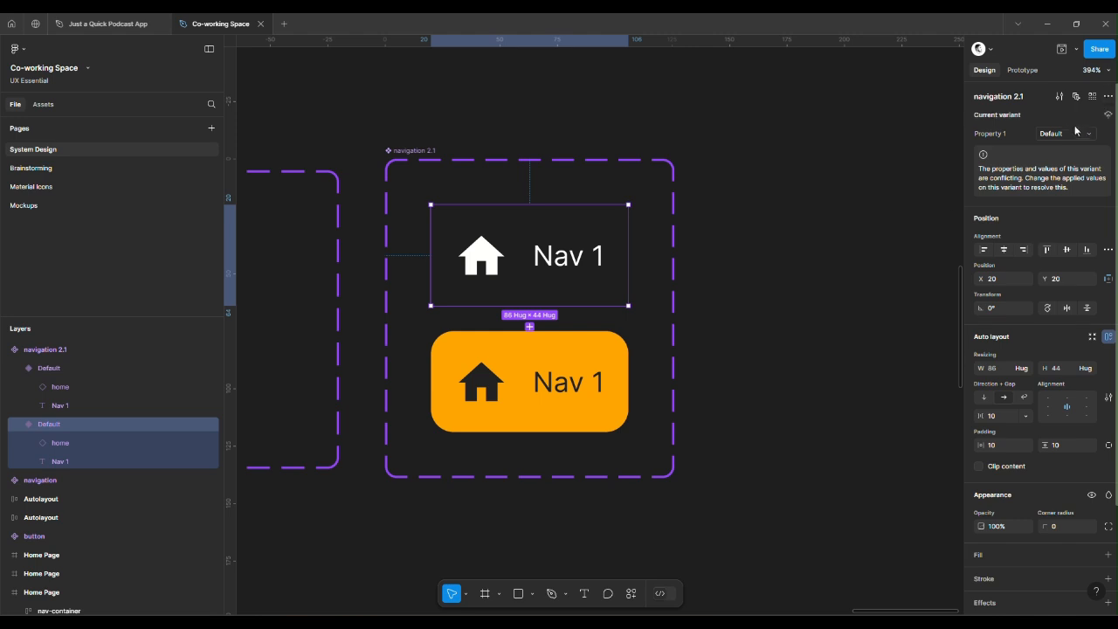
left_click(574, 356)
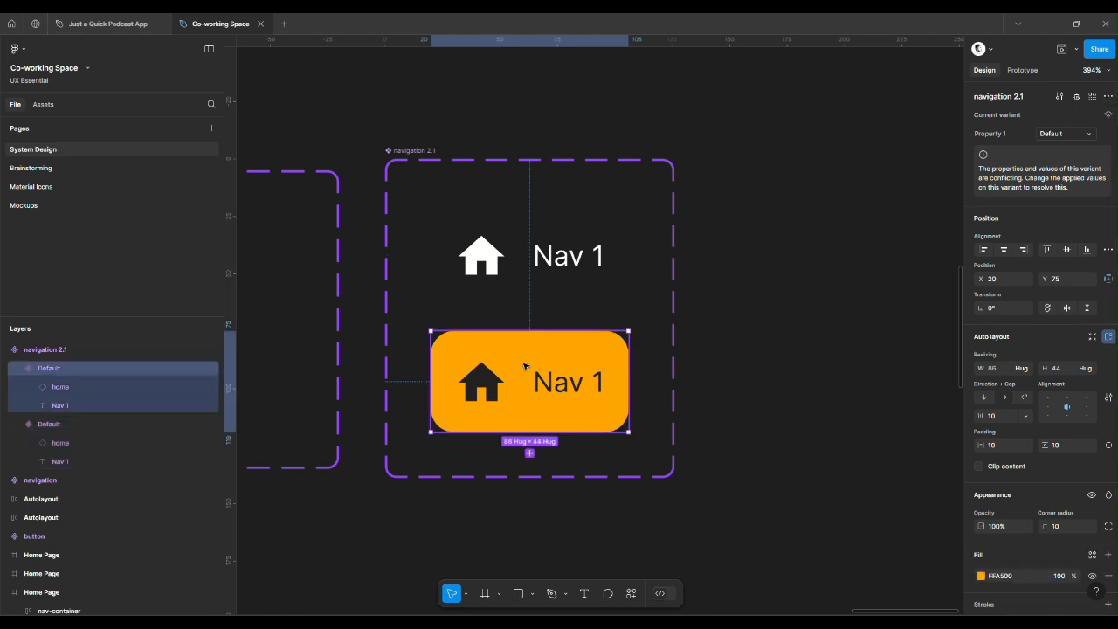
left_click(742, 363)
left_click(521, 367)
left_click(1068, 135)
key("ctrl+a")
type("active")
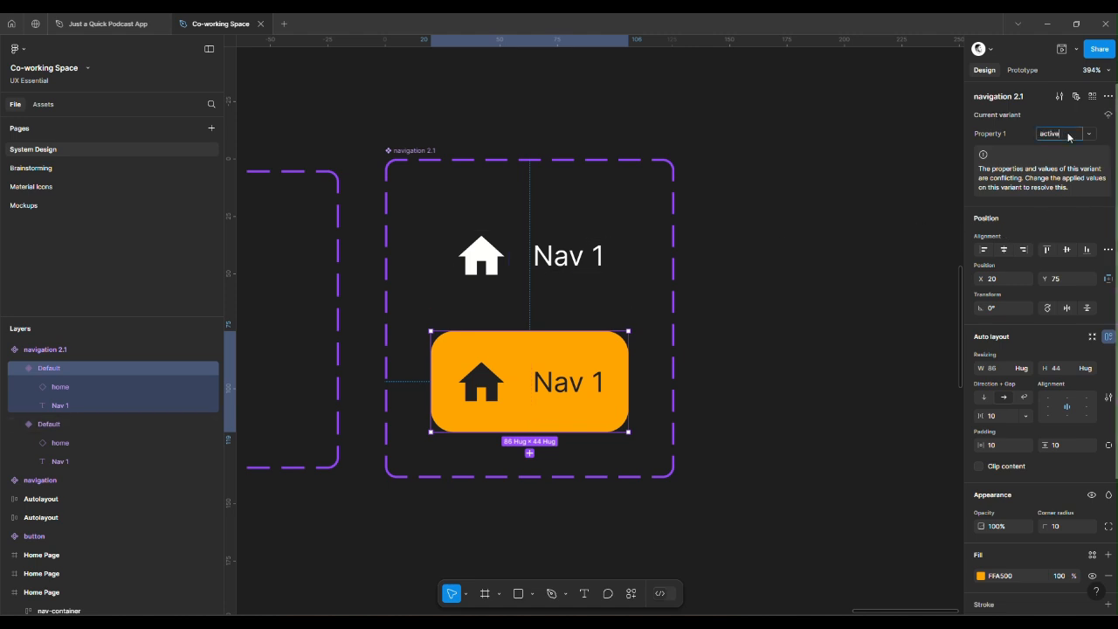
key("Return")
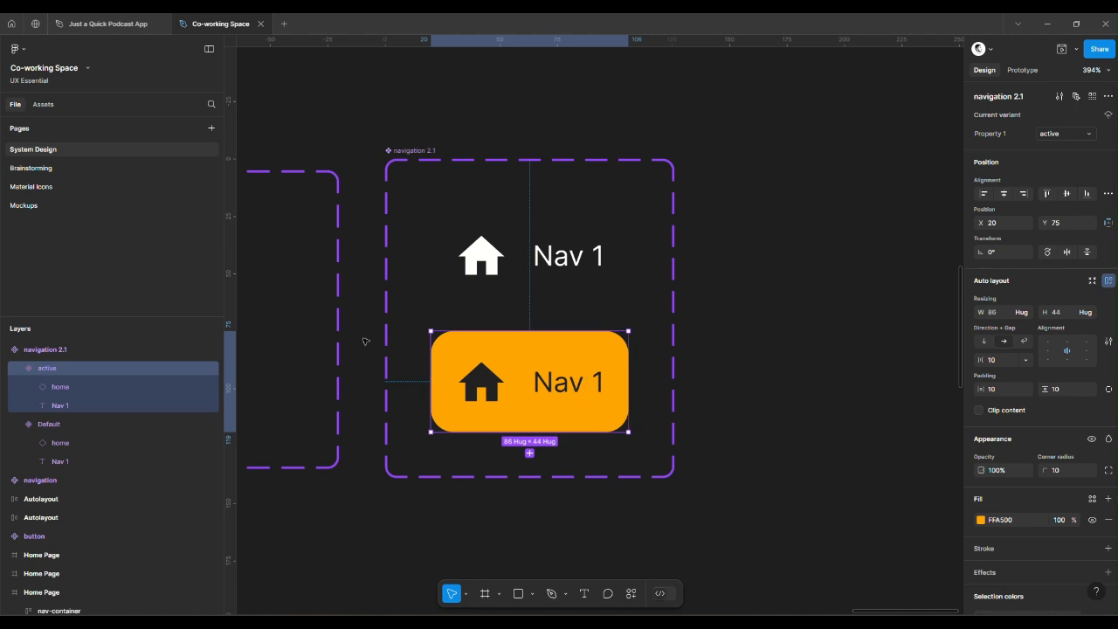
Duplicate the navigation 2.1 instance three times within the Header frame on the Mockups page
left_click(55, 206)
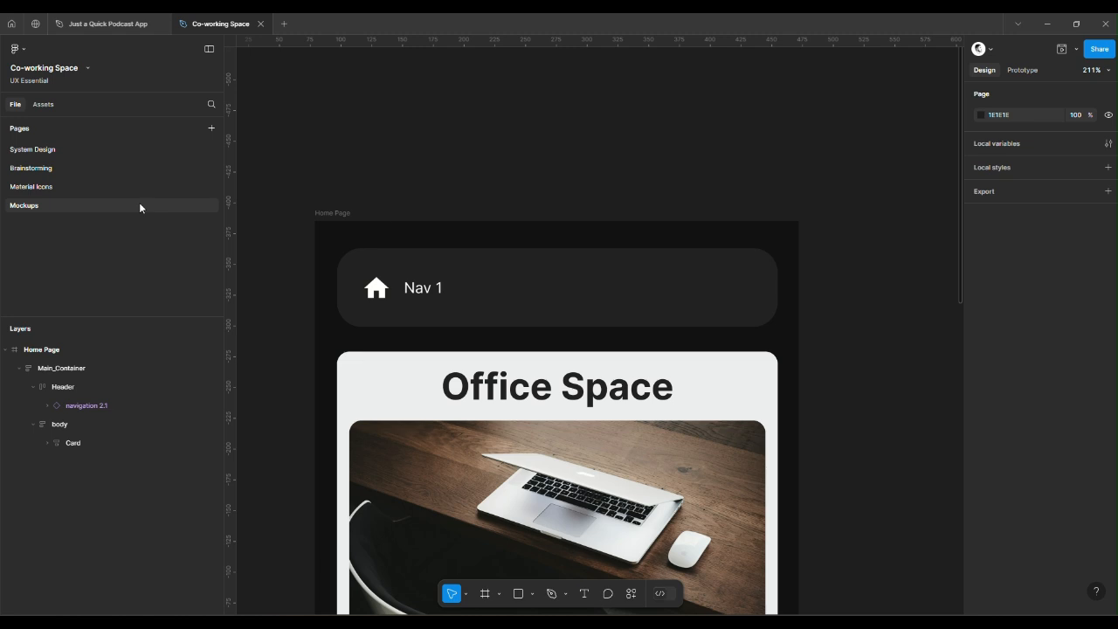
left_click(417, 286)
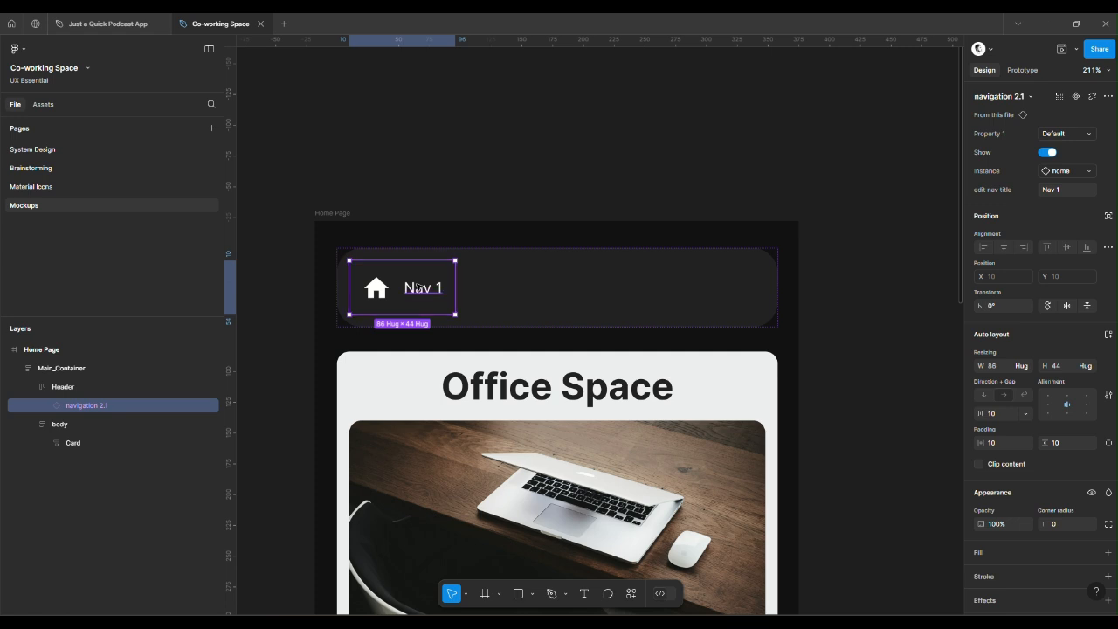
key("ctrl+d")
key("ctrl+d")
key("ctrl+d")
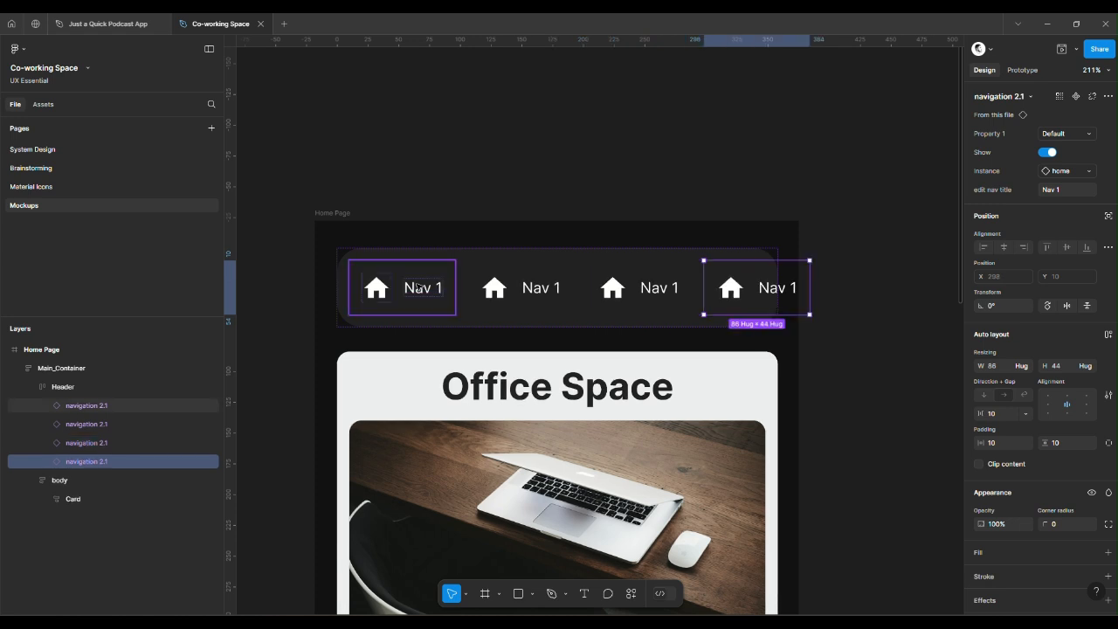
key("Escape")
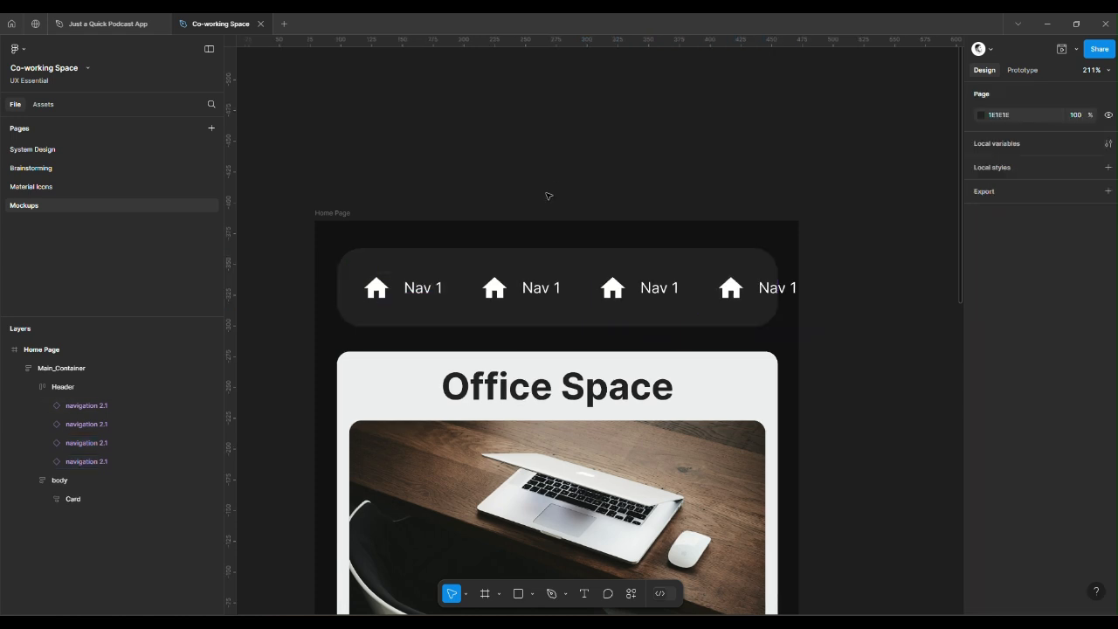
Switch the first navigation item in the Header to the active variant
left_click(387, 300)
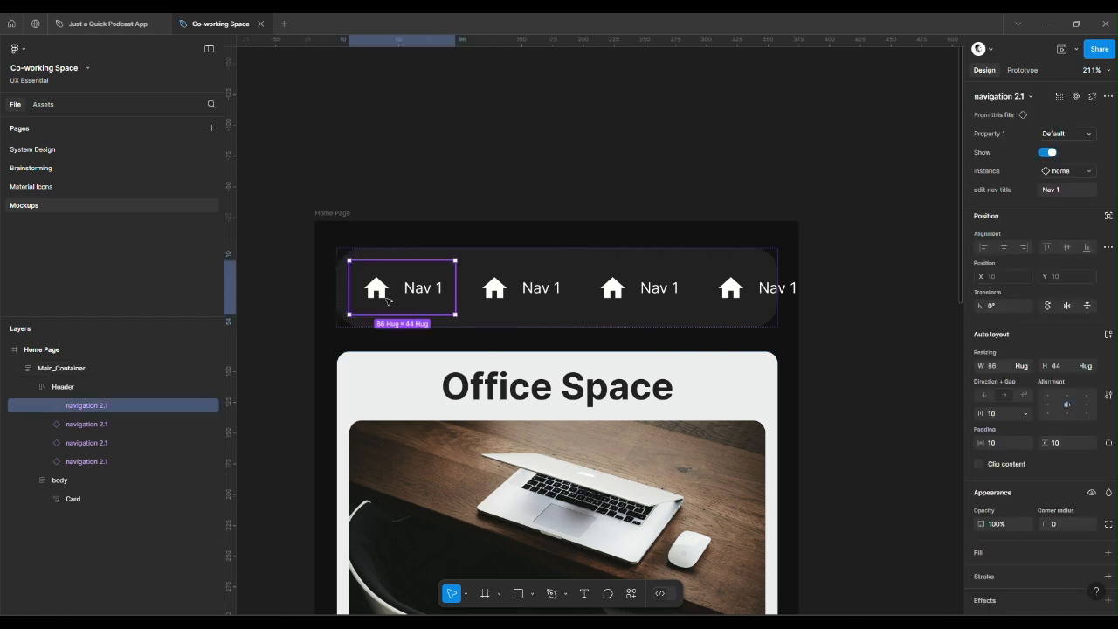
left_click(1087, 134)
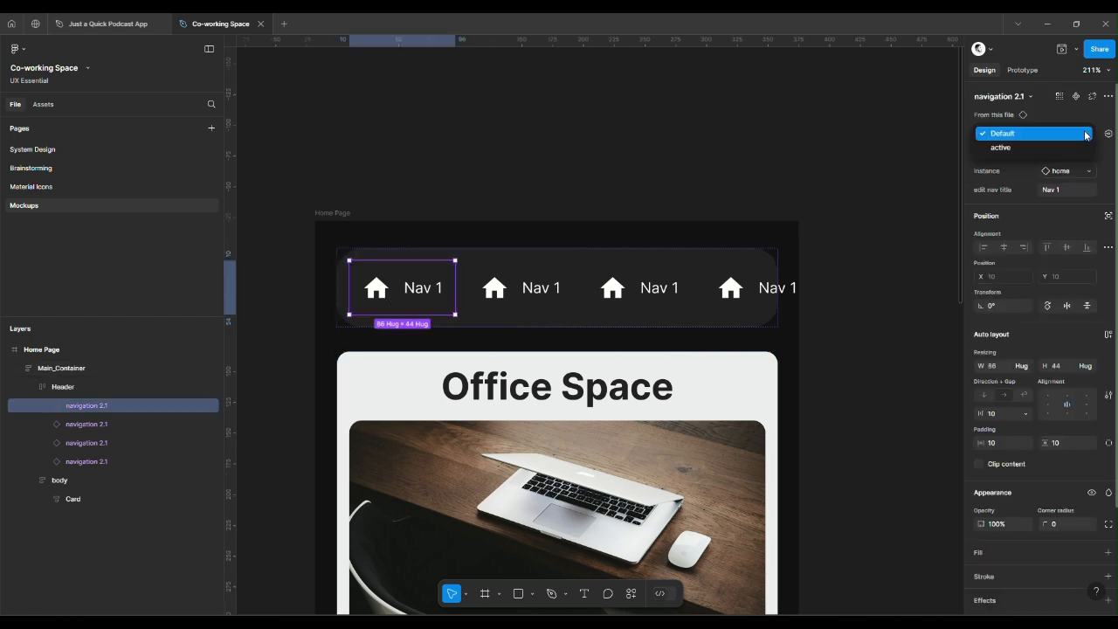
left_click(1061, 148)
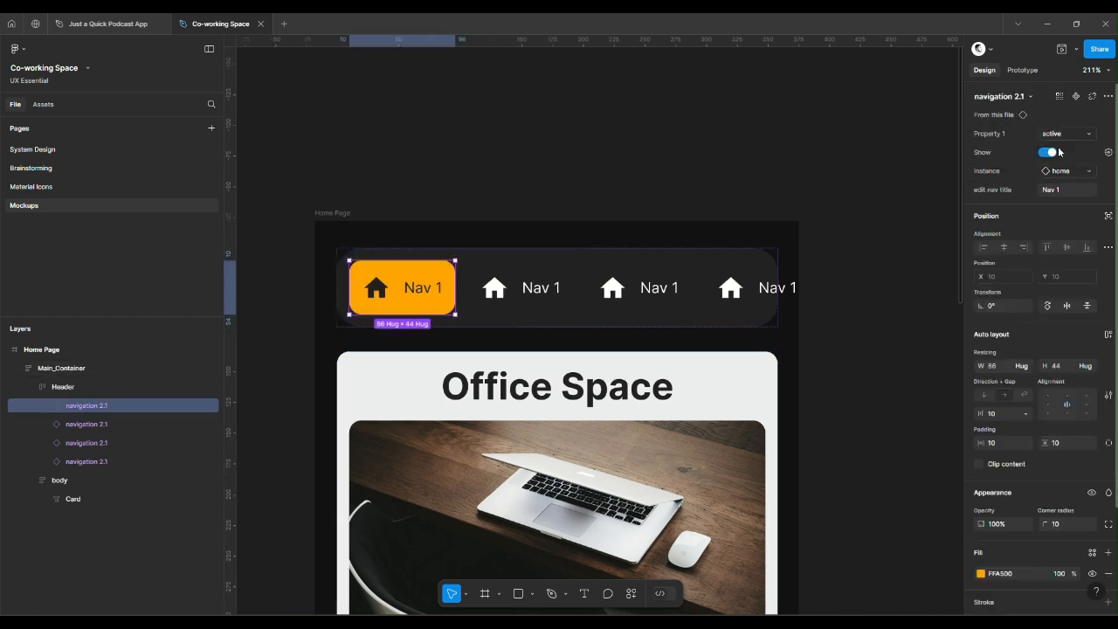
left_click(758, 153)
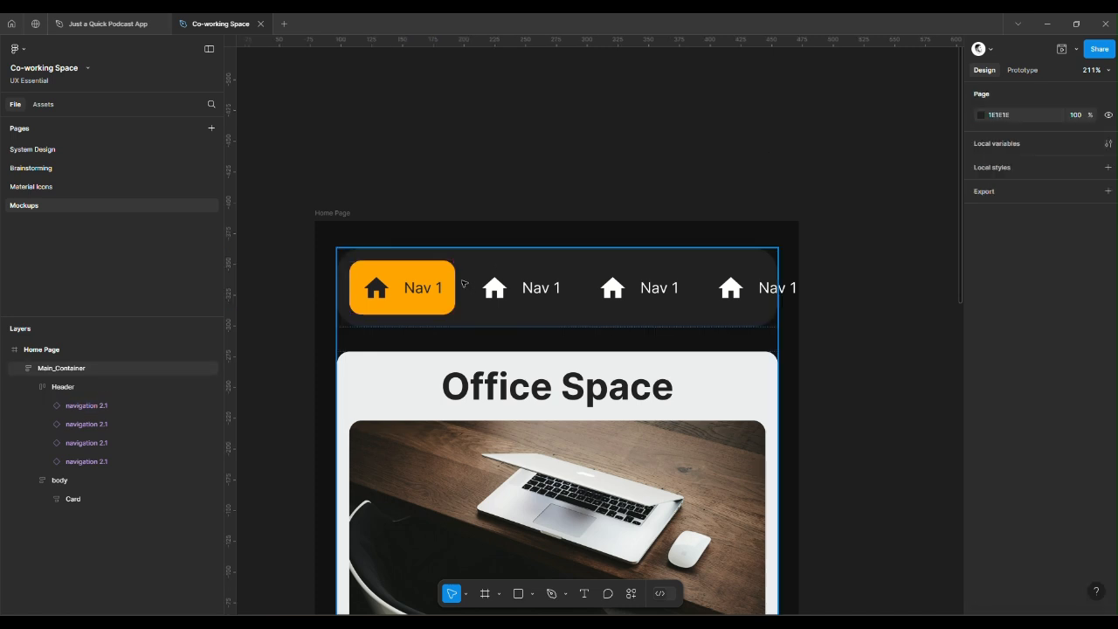
left_click(429, 297)
double_click(429, 300)
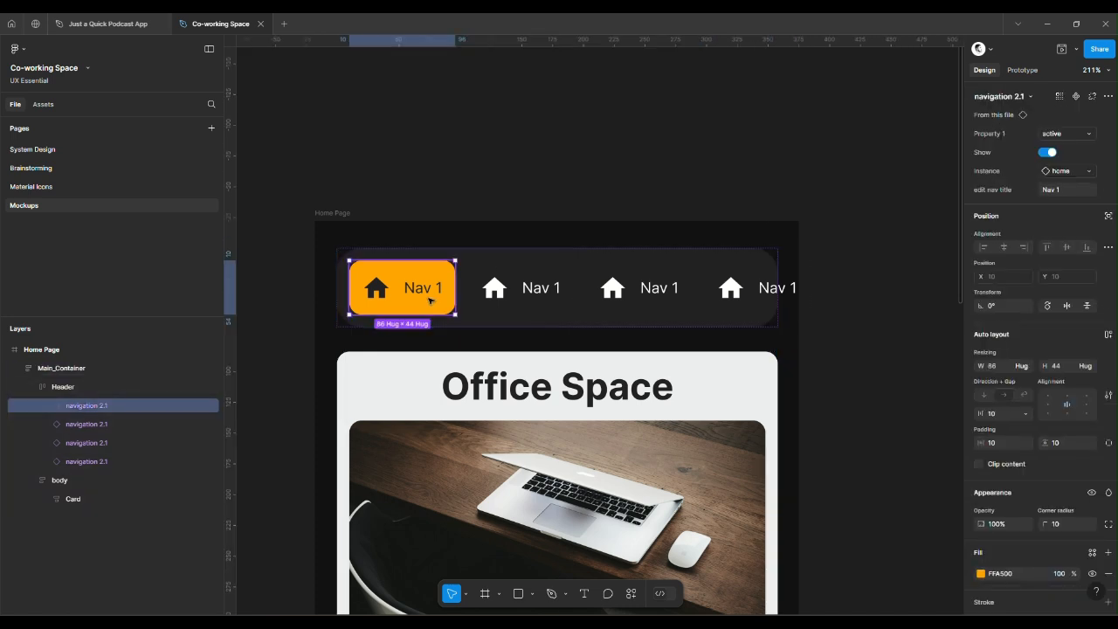
left_click(517, 140)
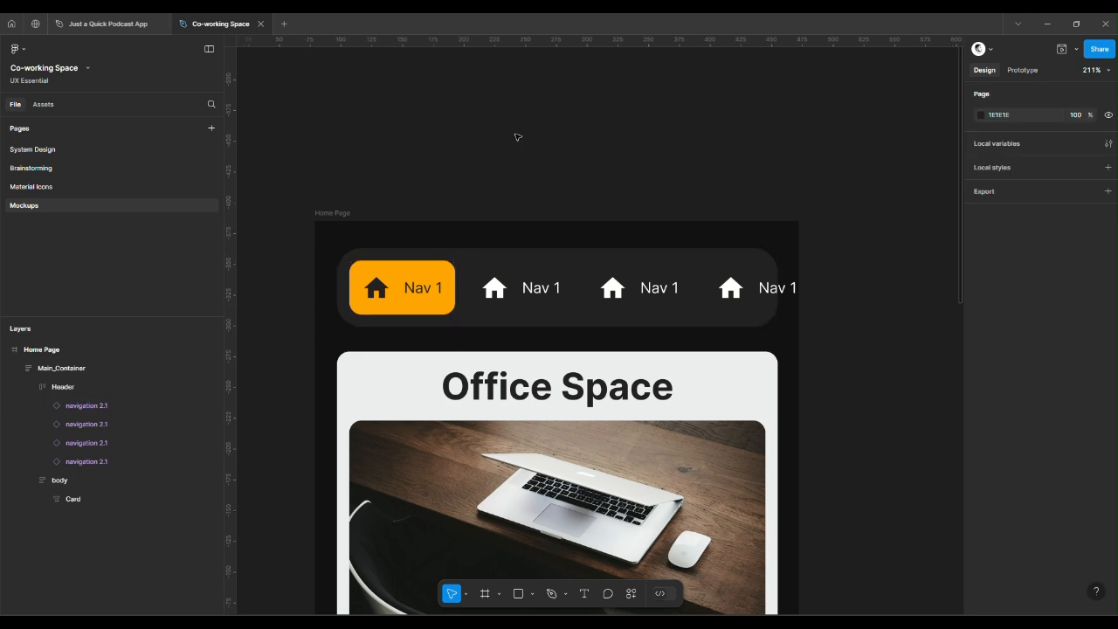
Set the nav title of the first, active navigation item in the Header to "Home"
left_click(422, 290)
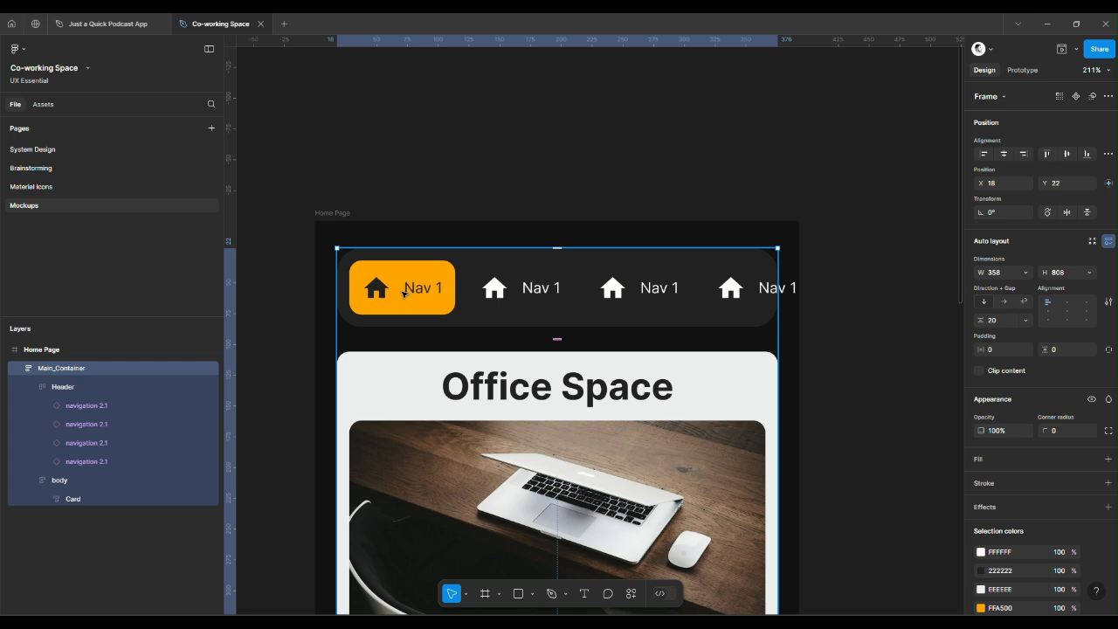
double_click(403, 293)
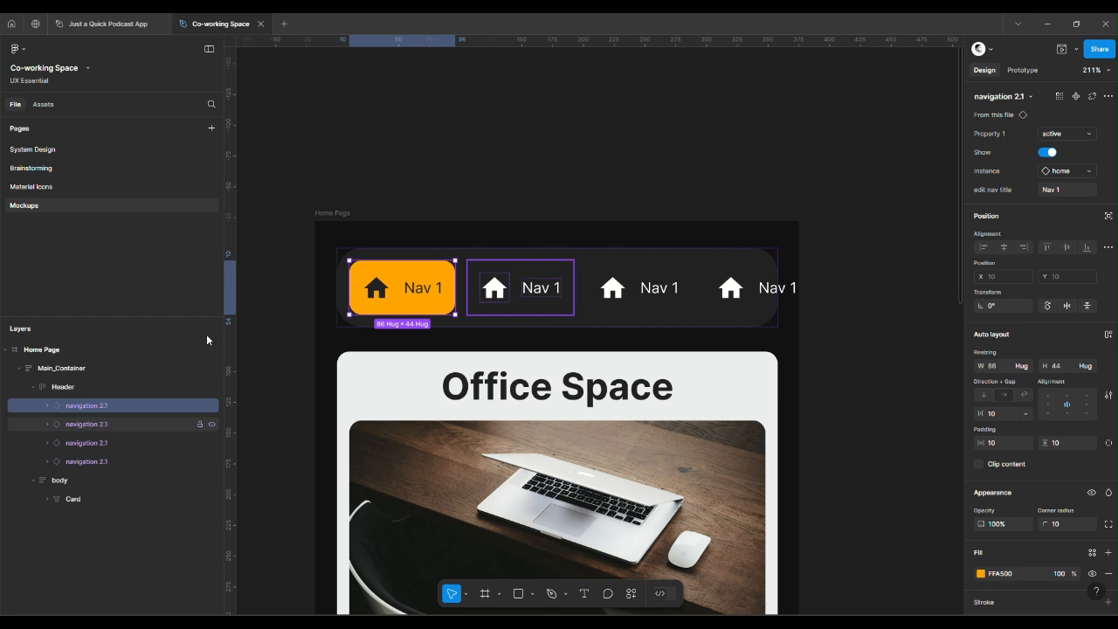
left_click(1067, 193)
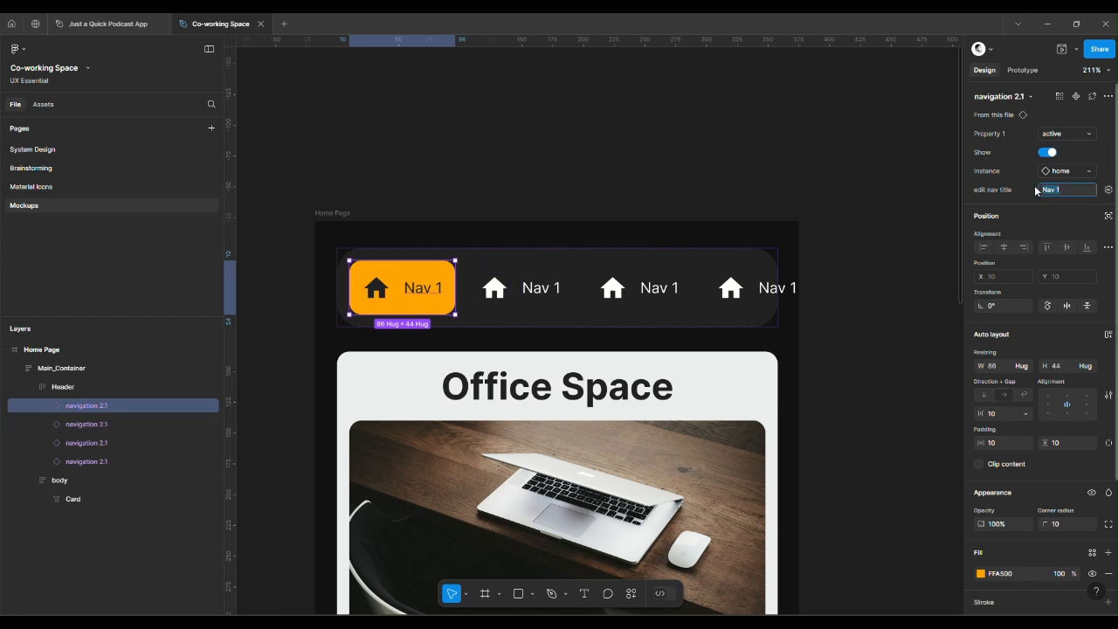
type("Home")
key("Return")
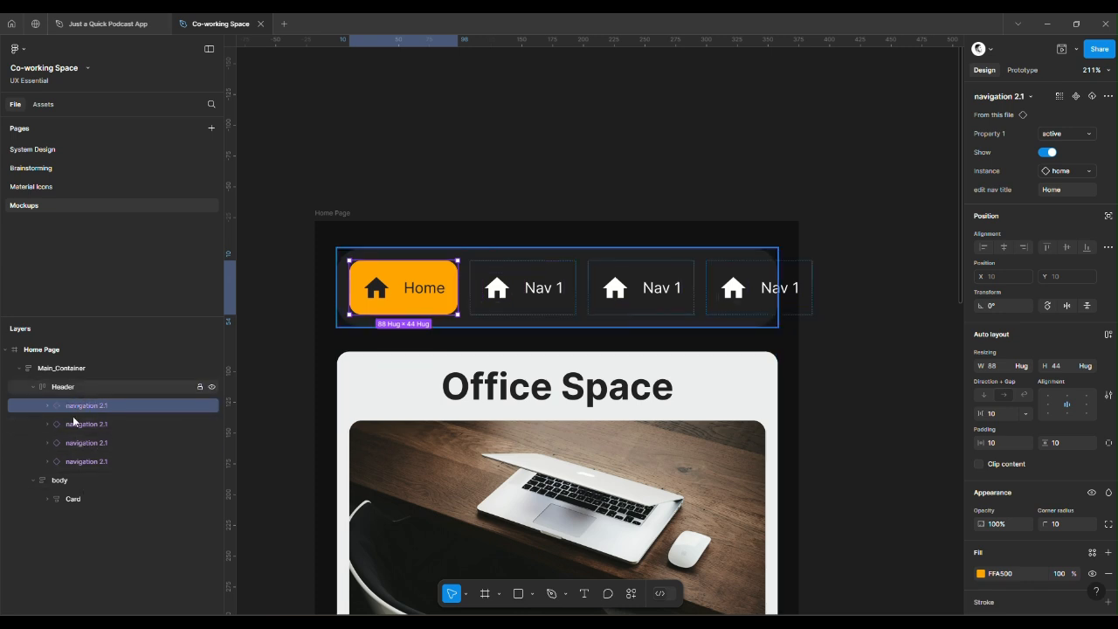
Set the nav title of the second navigation item in the Header to "about"
left_click(529, 298)
left_click(626, 295)
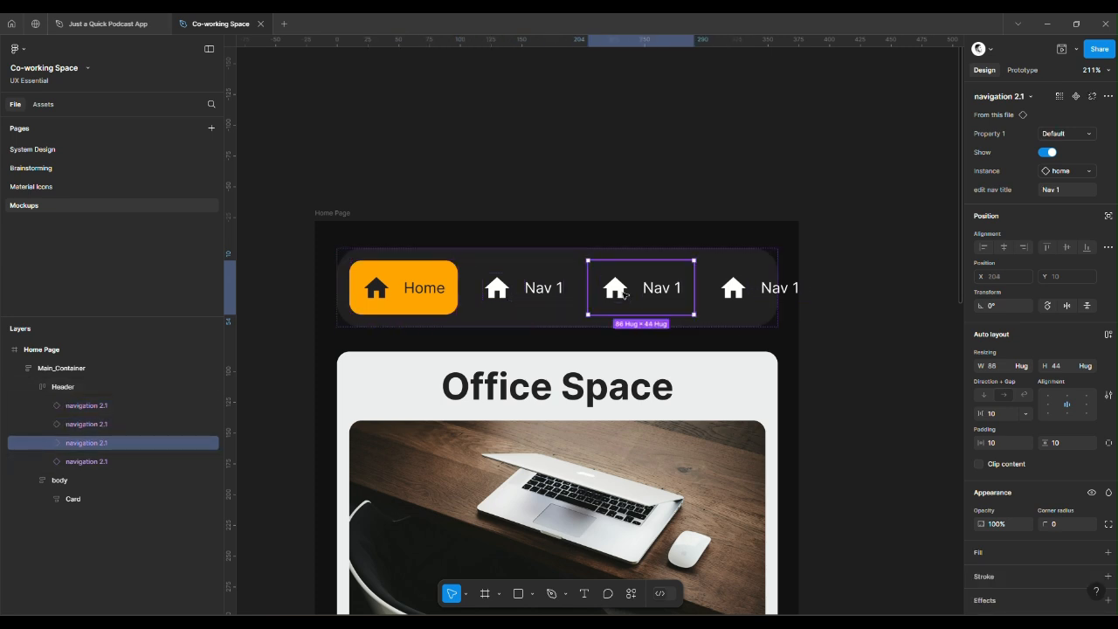
left_click(738, 287)
left_click(529, 287)
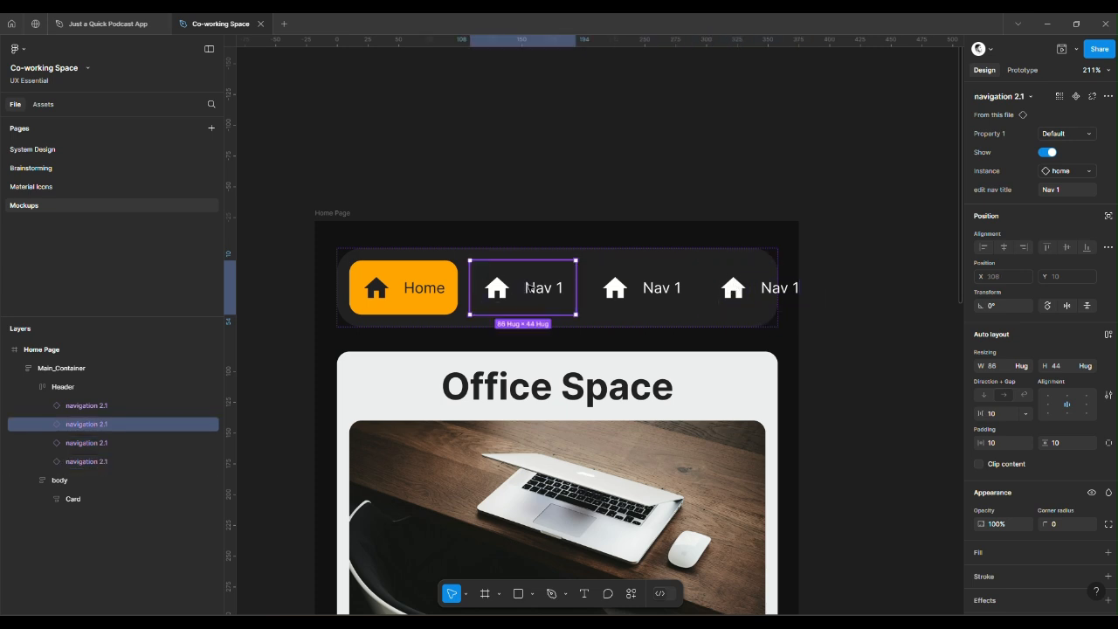
left_click(616, 288)
left_click(511, 290)
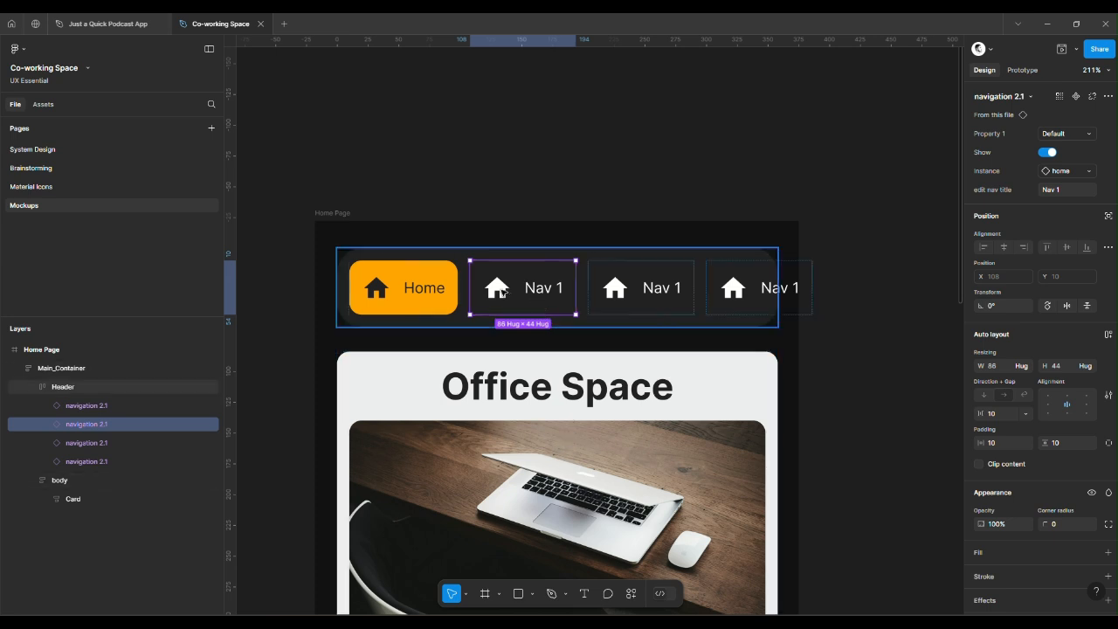
left_click(1064, 189)
type("about")
key("Return")
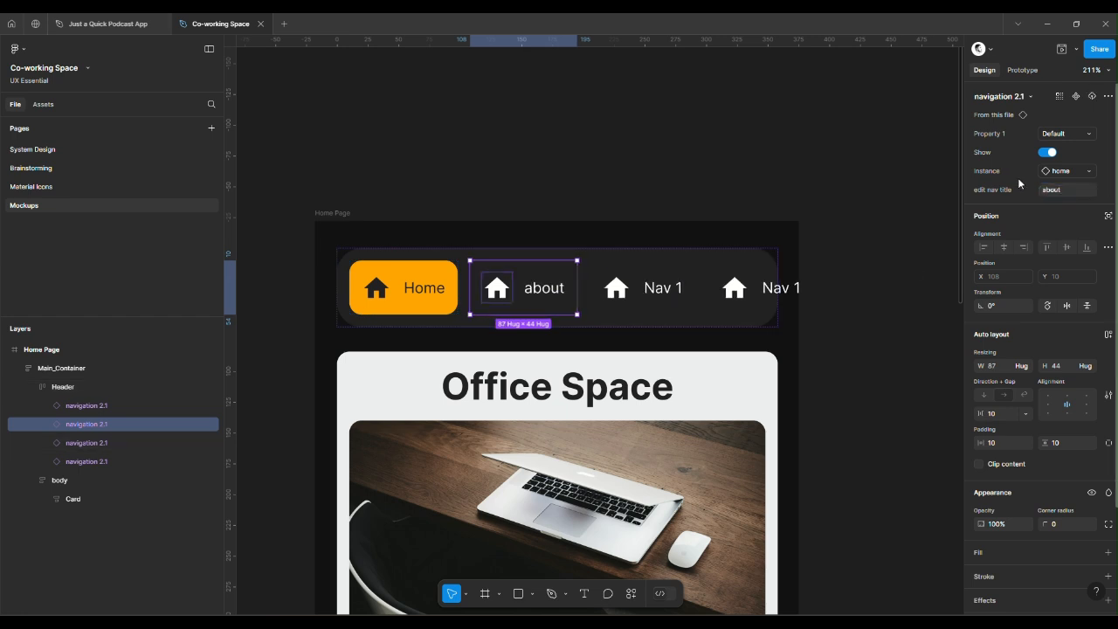
Swap the about item's icon for the person_3 icon, searching the Material Design Icons for "profile"
left_click(1075, 173)
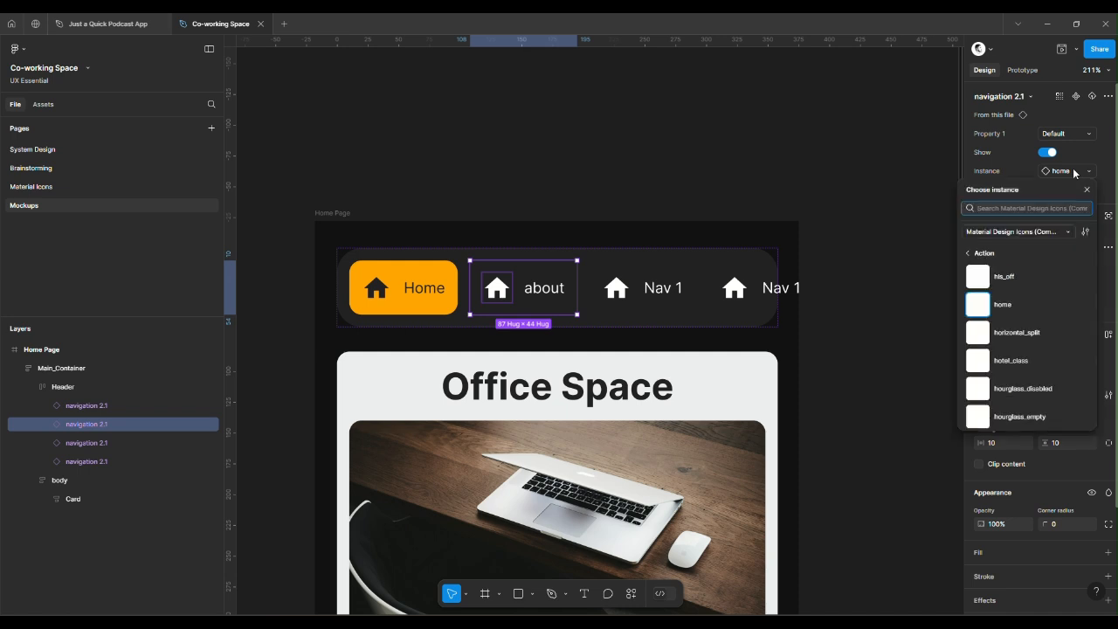
type("abo")
key("BackSpace")
type("profile")
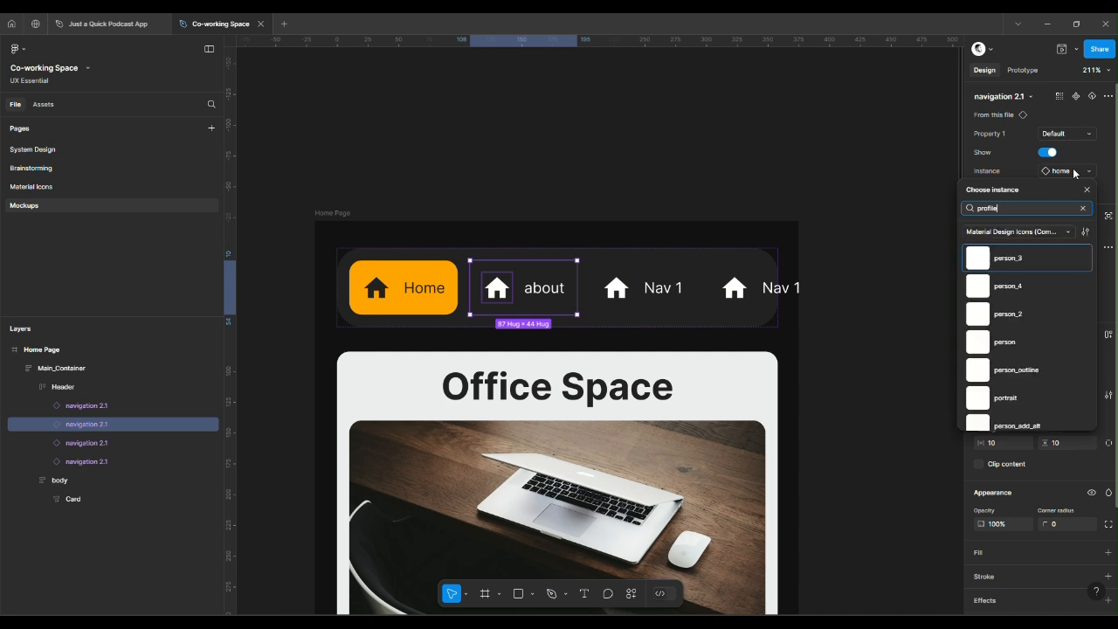
key("Return")
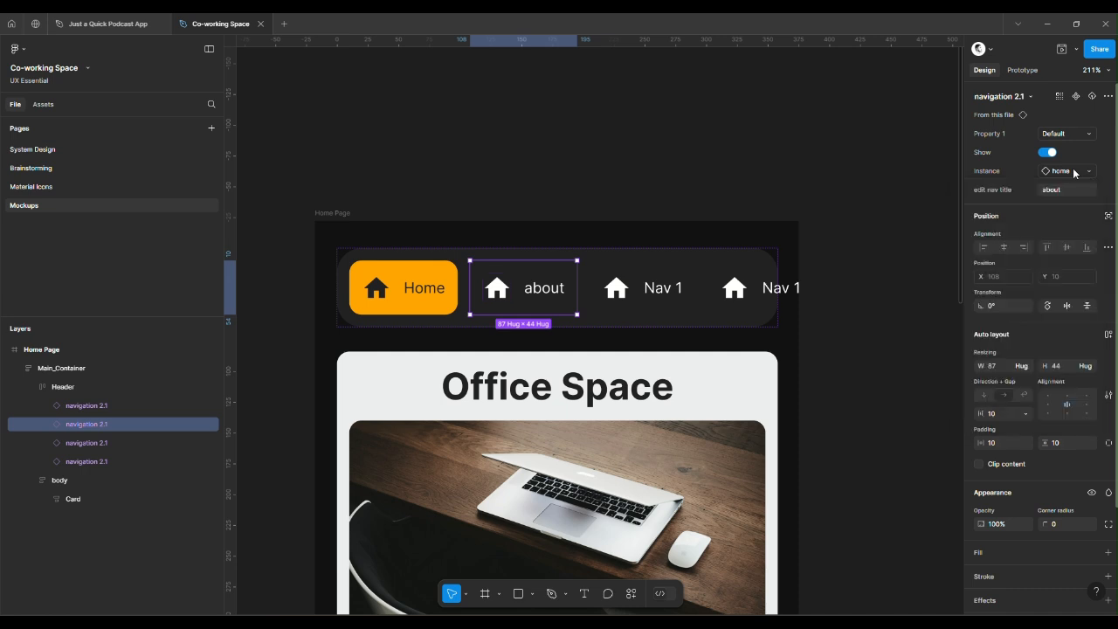
Set the nav title of the third navigation item in the Header to "list"
left_click(643, 299)
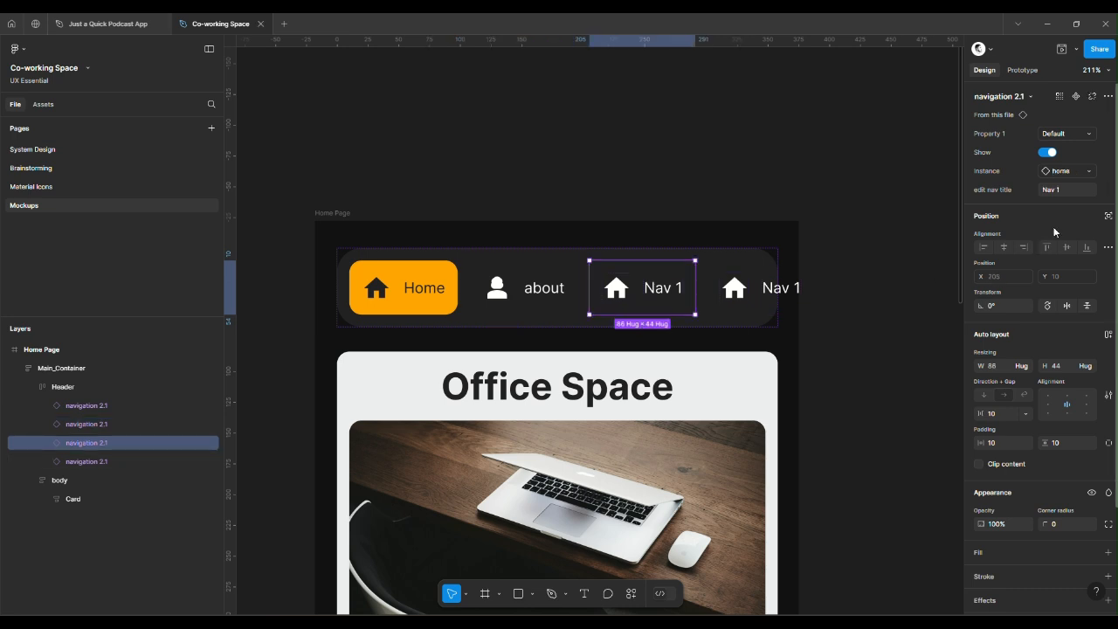
left_click(1066, 189)
key("BackSpace")
type("list")
key("Return")
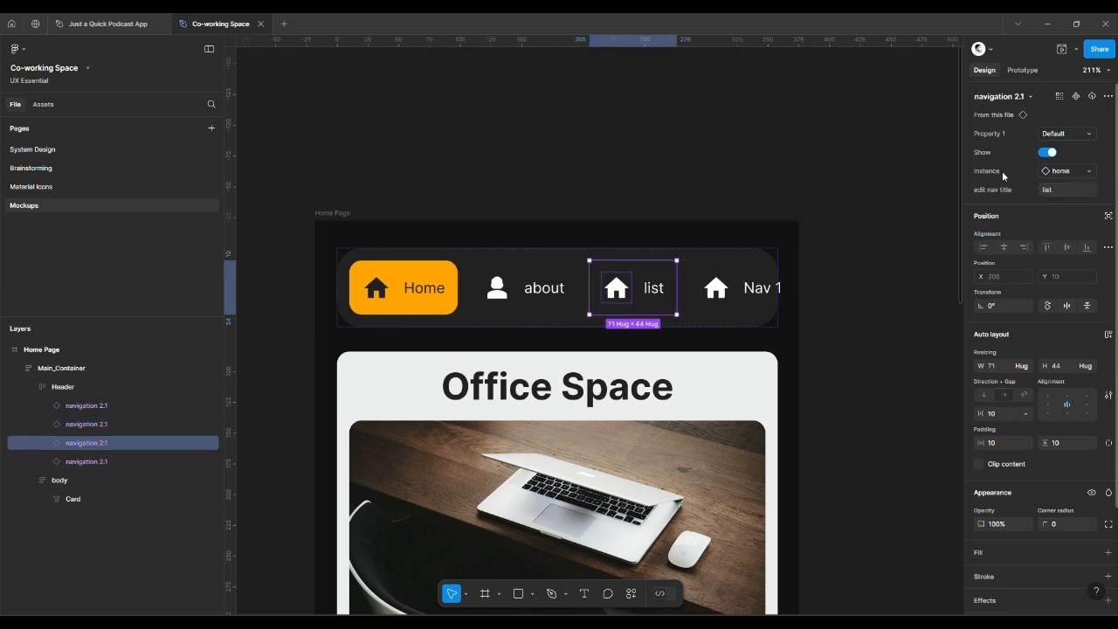
Open the icon instance choices for the list navigation item in the Header
left_click(720, 301)
left_click(650, 299)
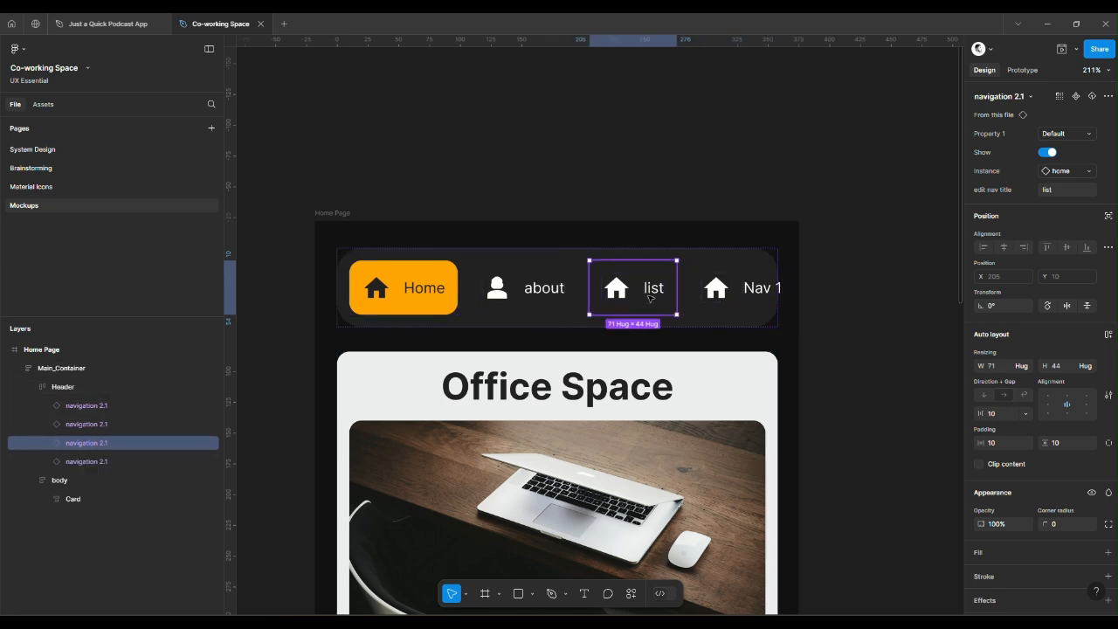
left_click(1074, 173)
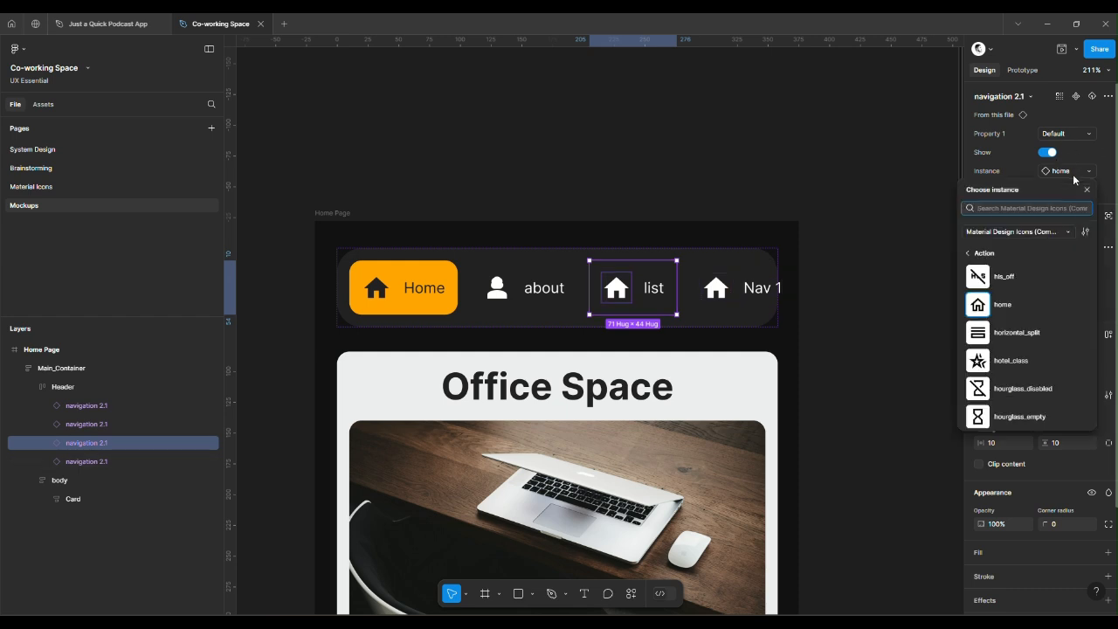
Swap the icon instance of the "list" navigation item for the "list" Material Design icon
type("list")
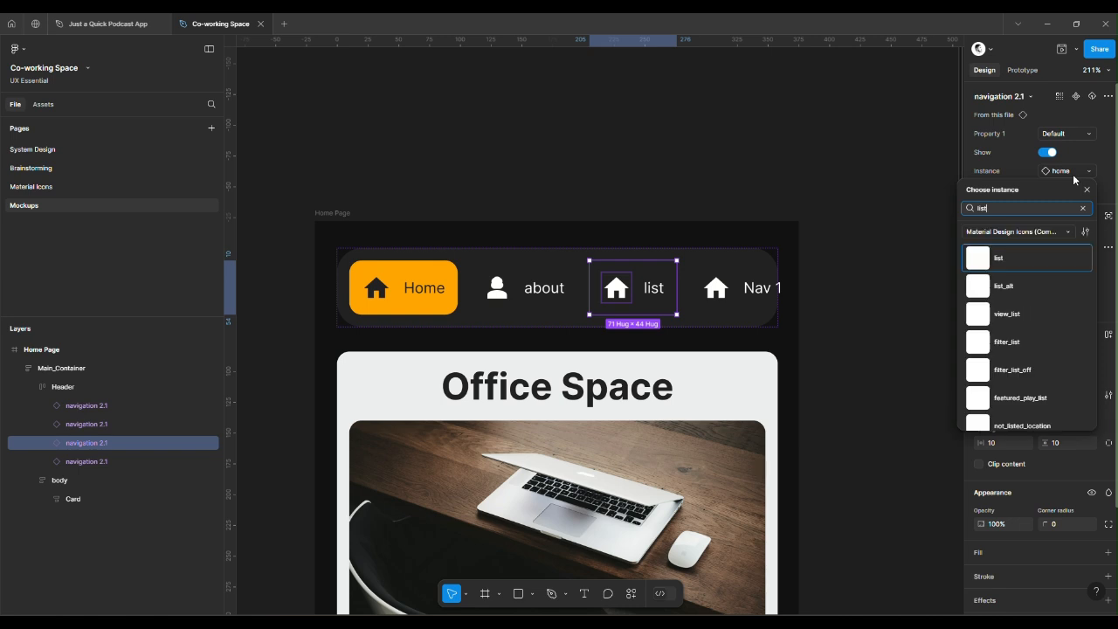
left_click(999, 257)
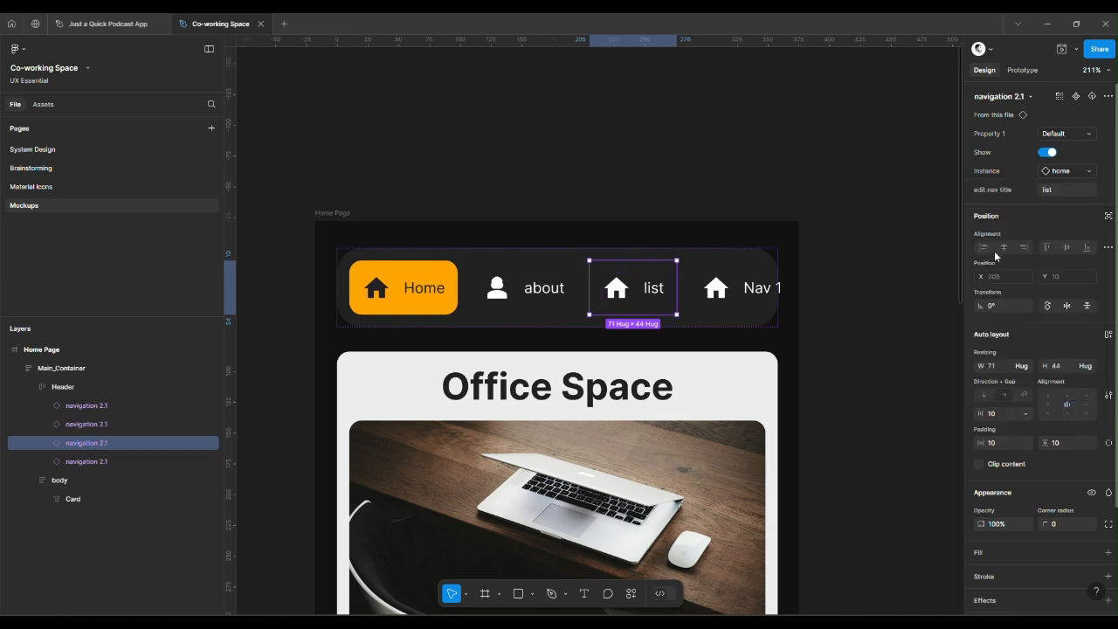
Set the nav title of the fourth header item, "Nav 1", to "setting"
left_click(750, 292)
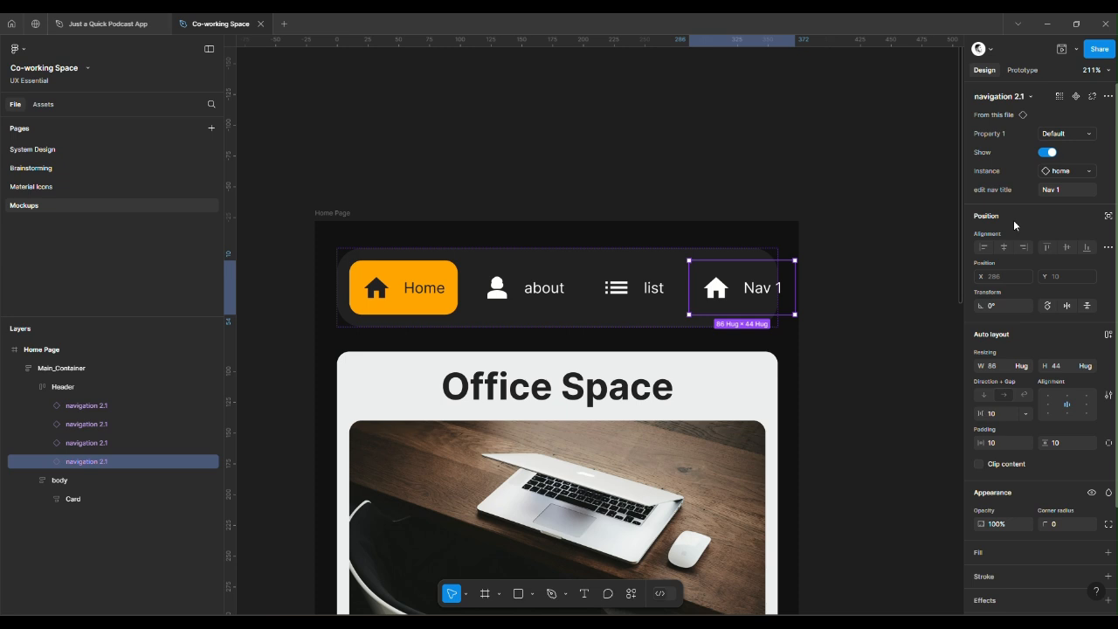
left_click(1067, 189)
type("setting")
key("Return")
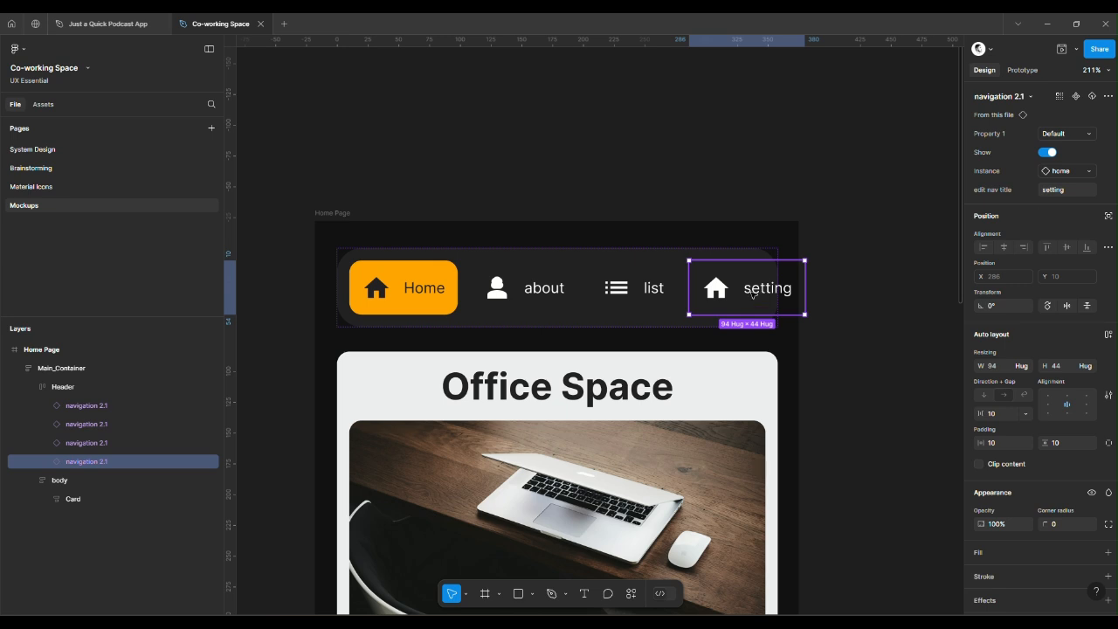
Swap the home icon of the "setting" navigation item for the "settings" Material Design icon
left_click(1075, 173)
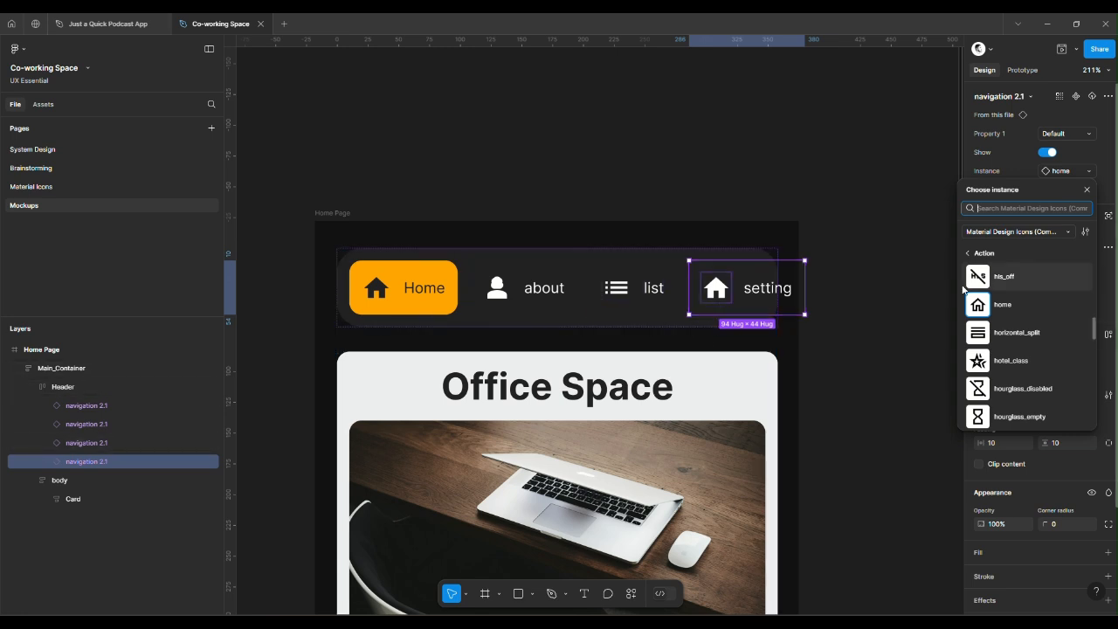
left_click(1016, 207)
type("setting")
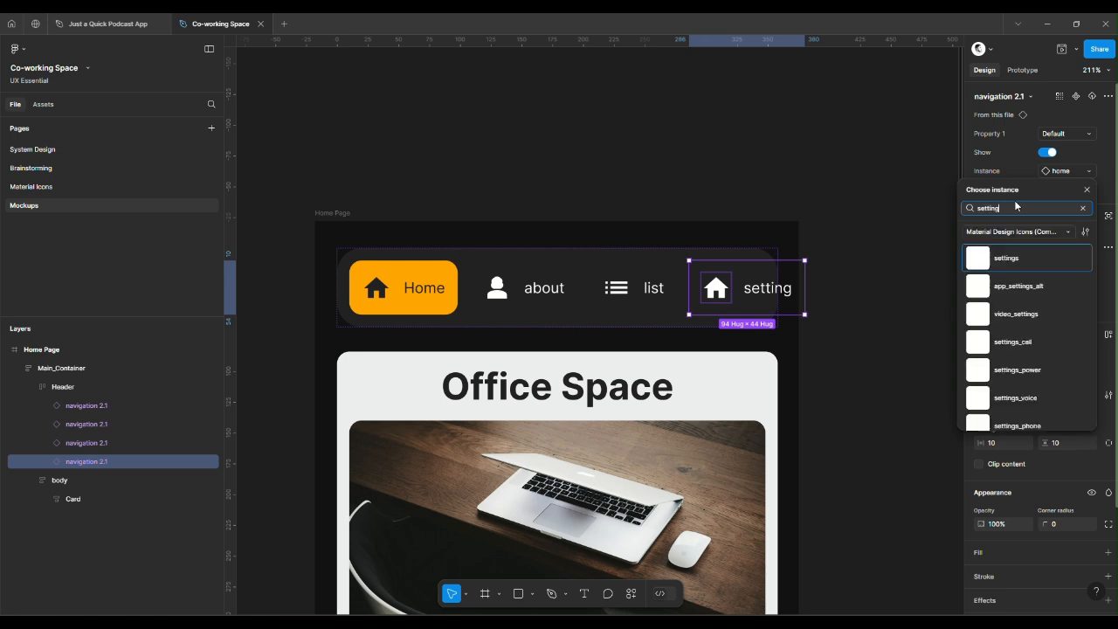
key("Escape")
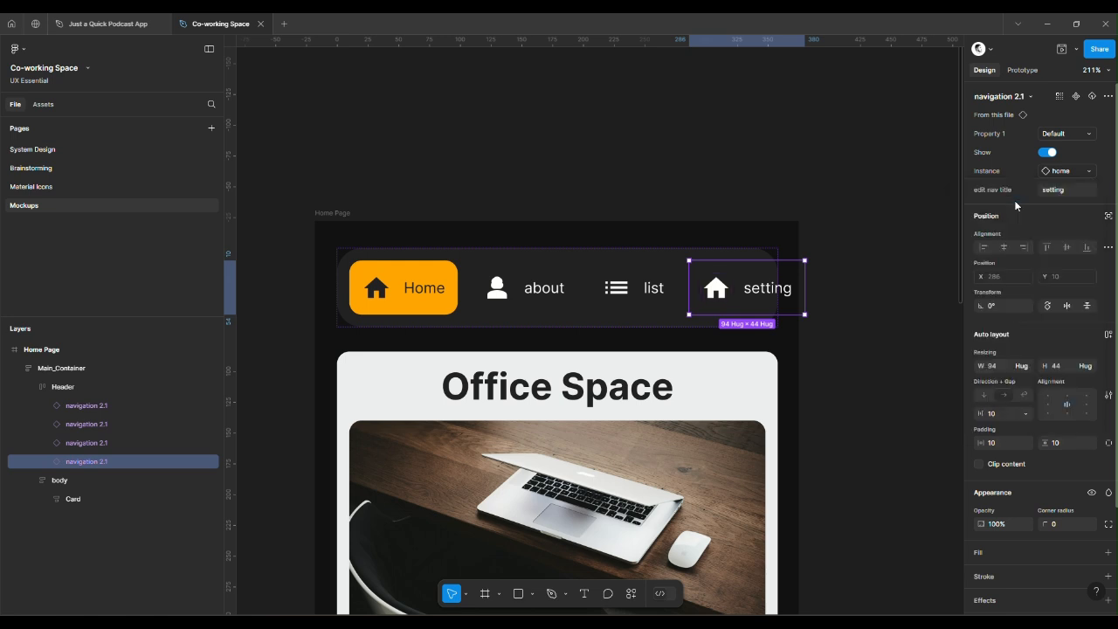
left_click(896, 171)
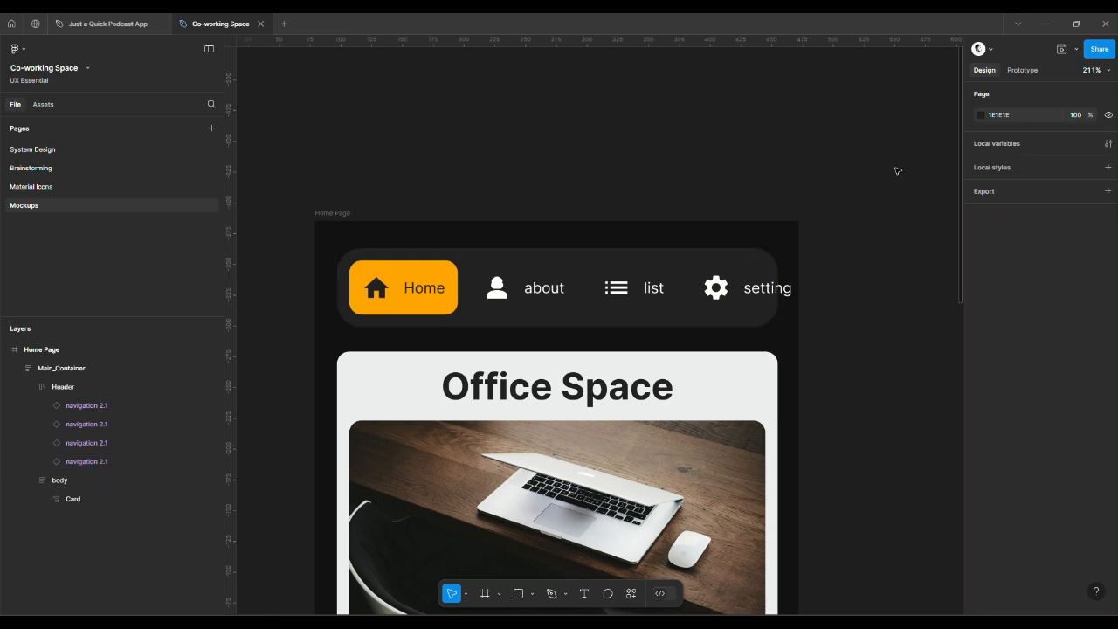
Turn on Clip content for the Header frame so its overflowing navigation items are cut off
left_click(748, 309)
left_click(748, 309)
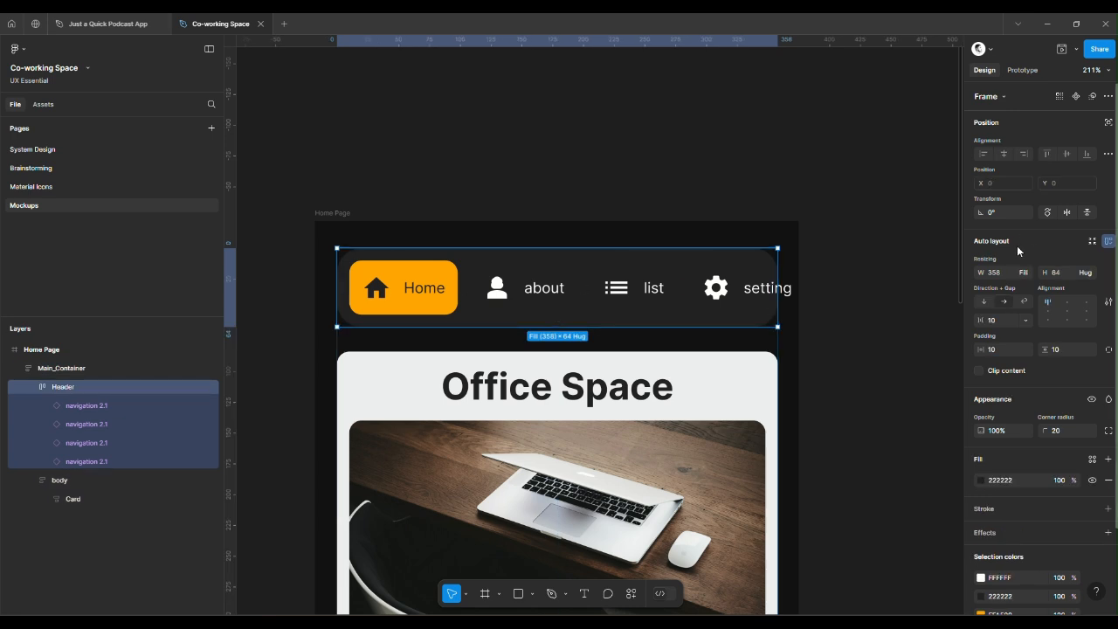
left_click(1003, 371)
left_click(846, 346)
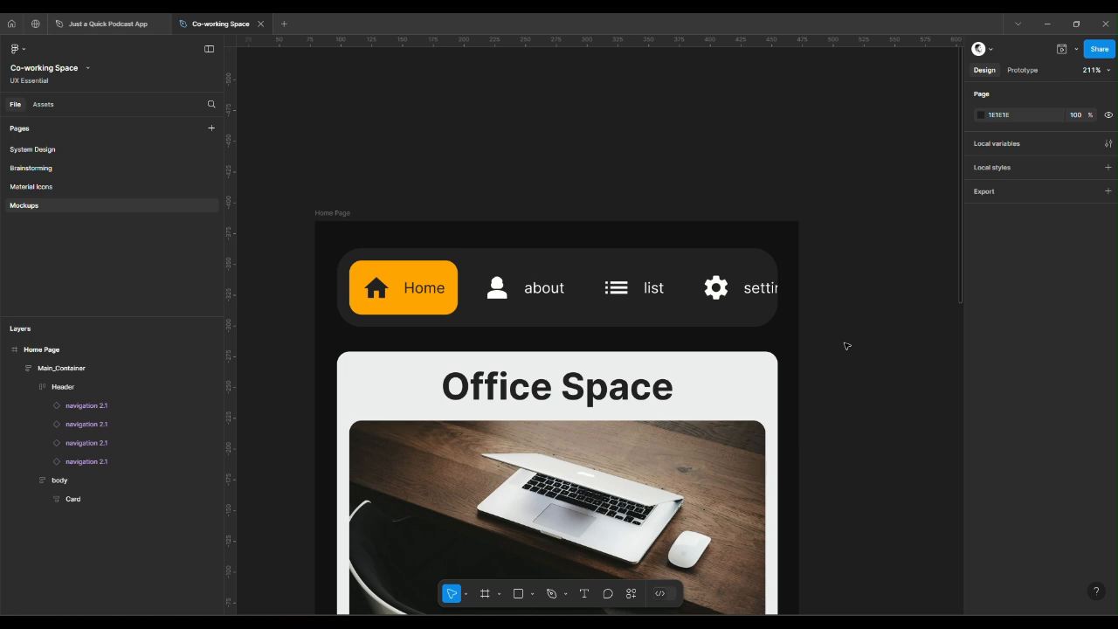
left_click(736, 312)
double_click(736, 312)
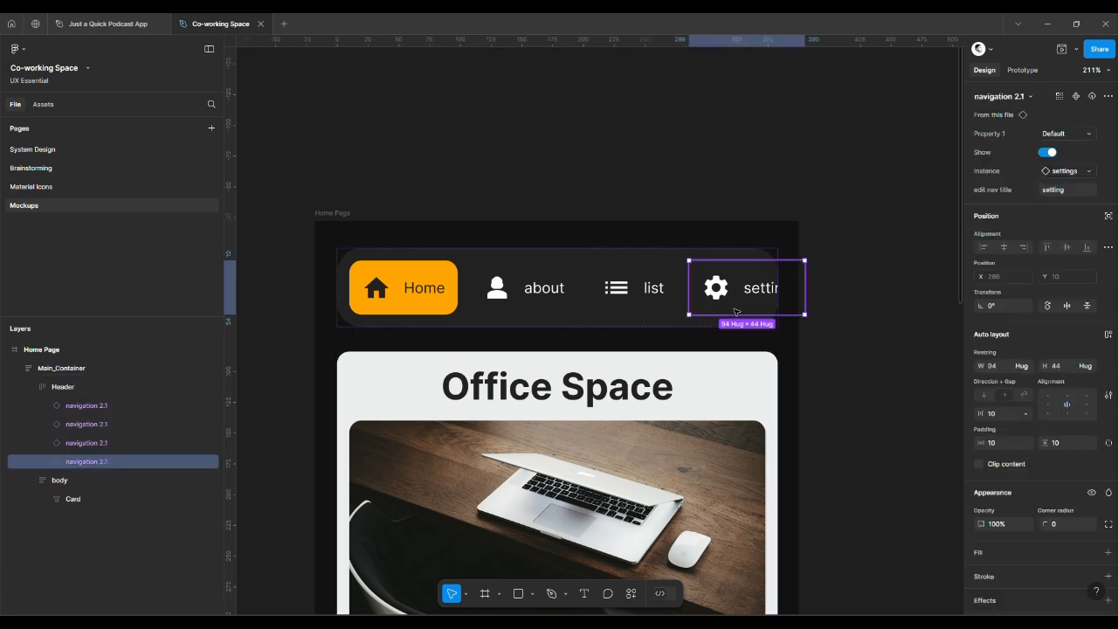
left_click(926, 379)
left_click(680, 314)
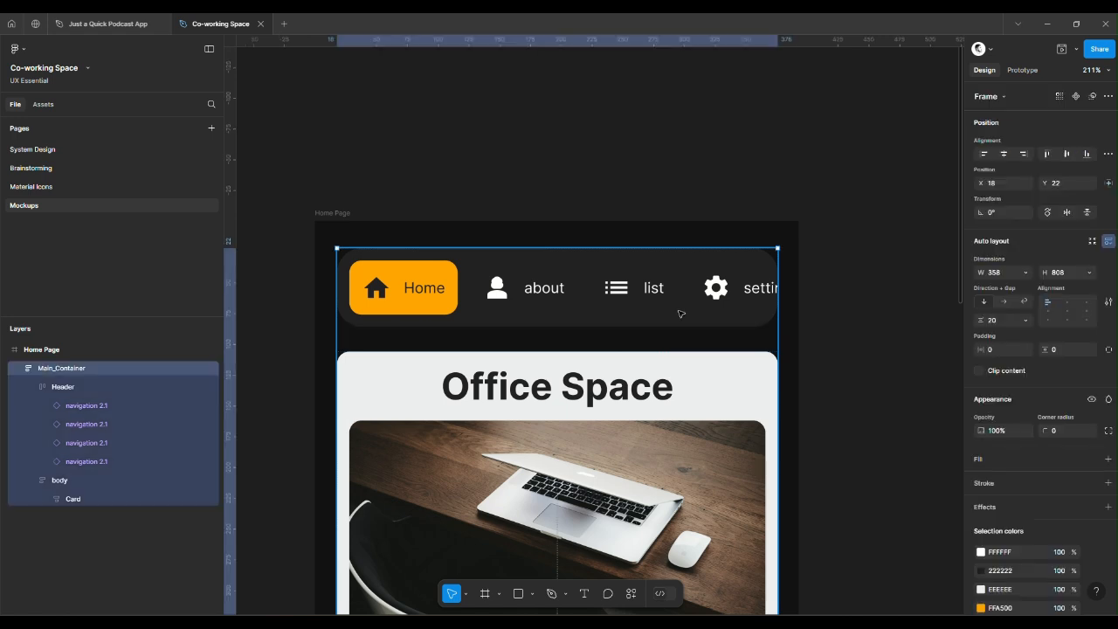
double_click(680, 313)
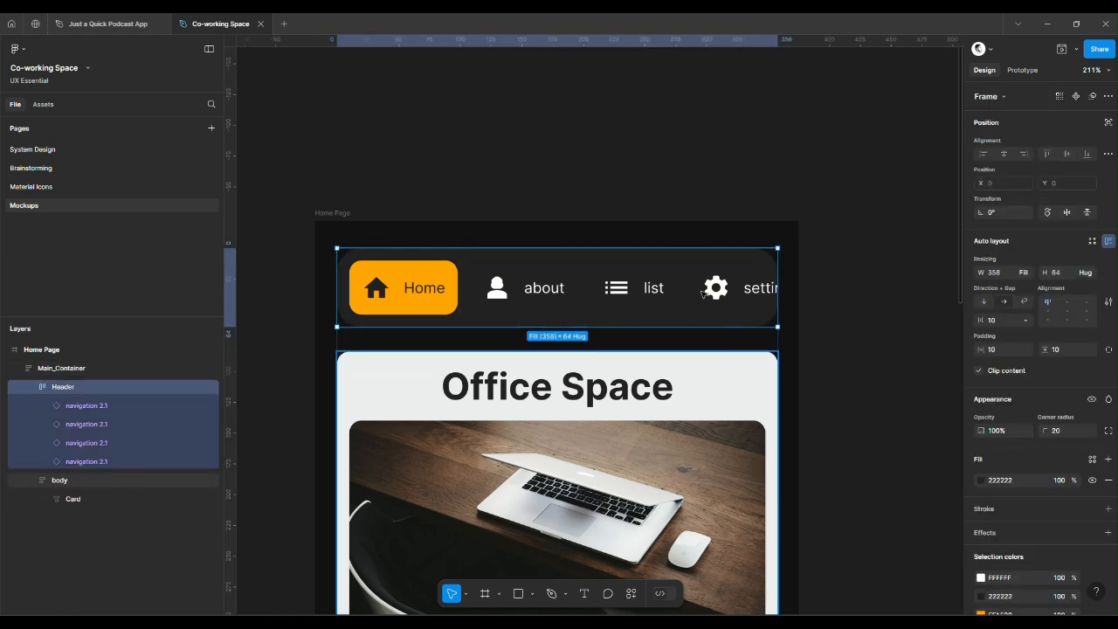
left_click(634, 205)
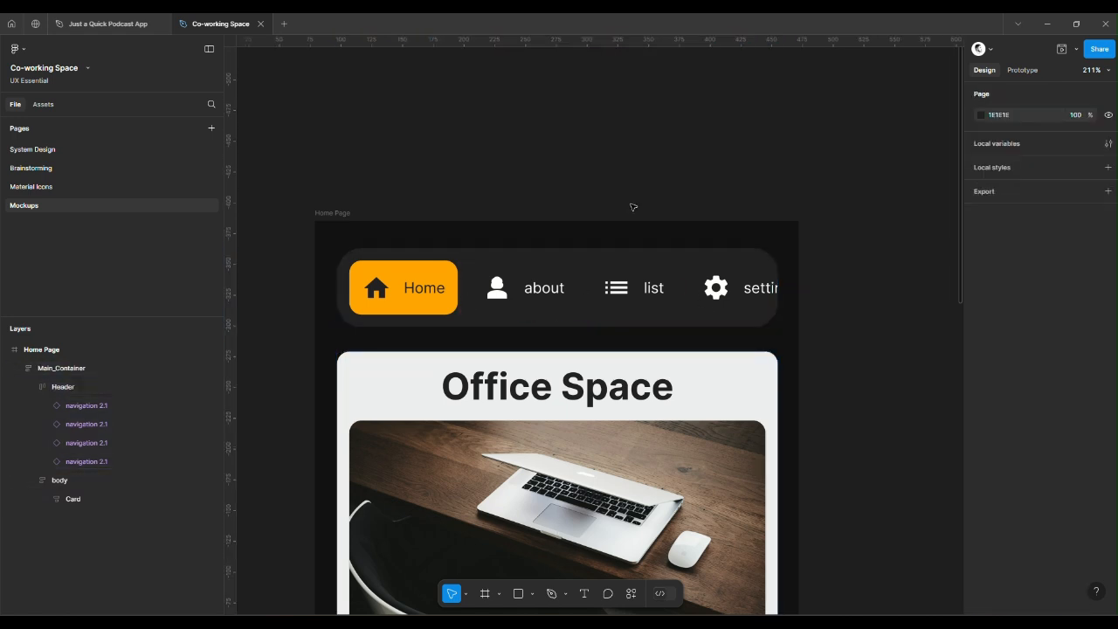
Set the Header frame's prototype scroll overflow to Horizontal
double_click(503, 316)
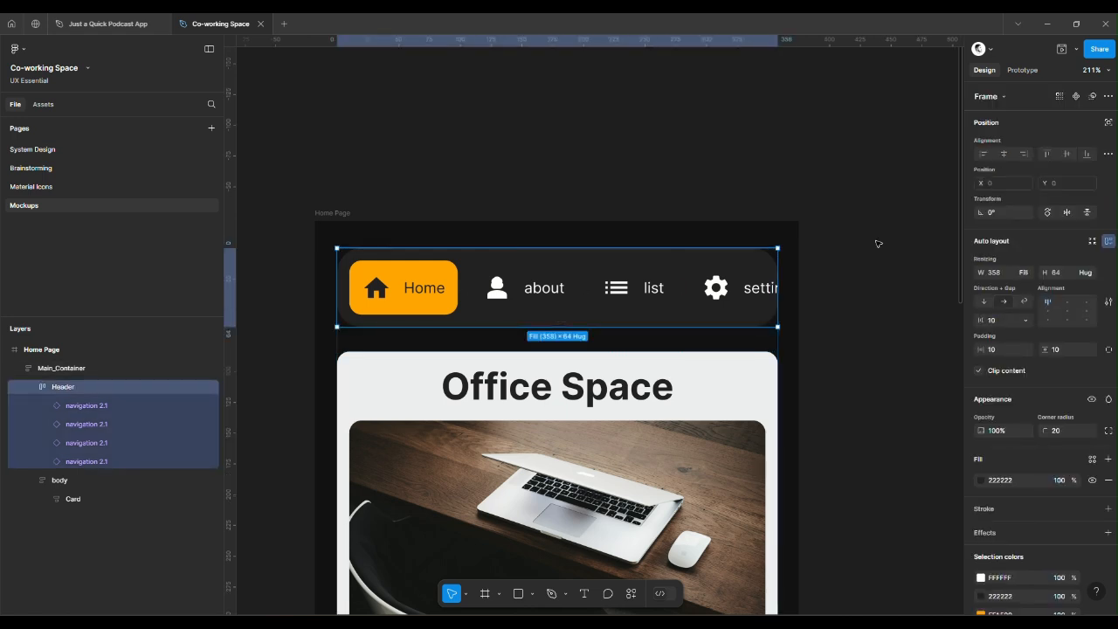
left_click(1023, 70)
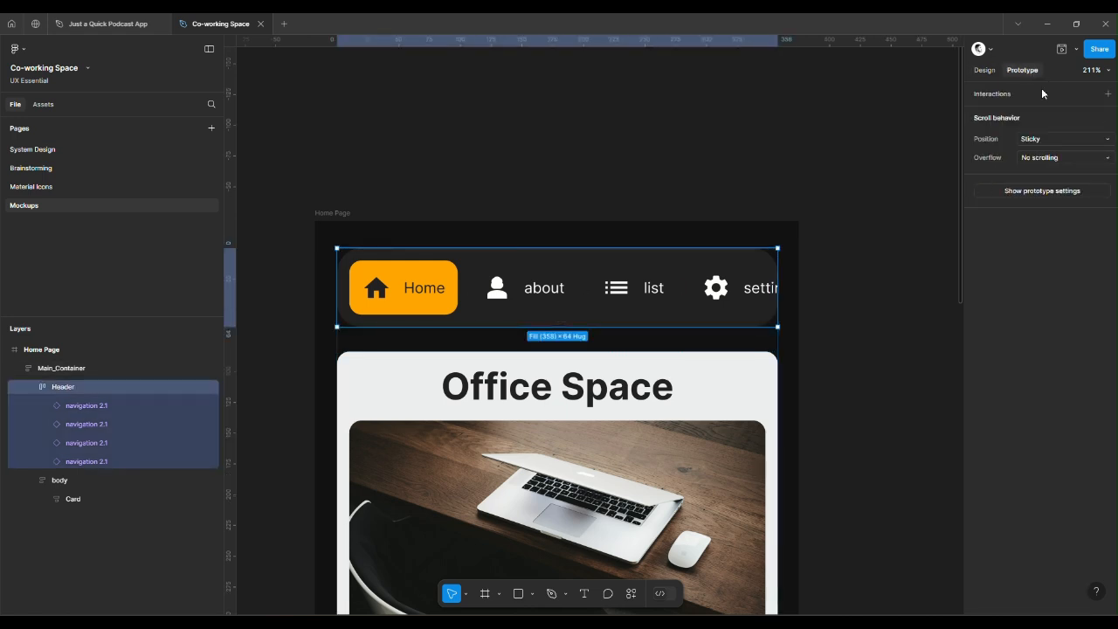
left_click(1066, 157)
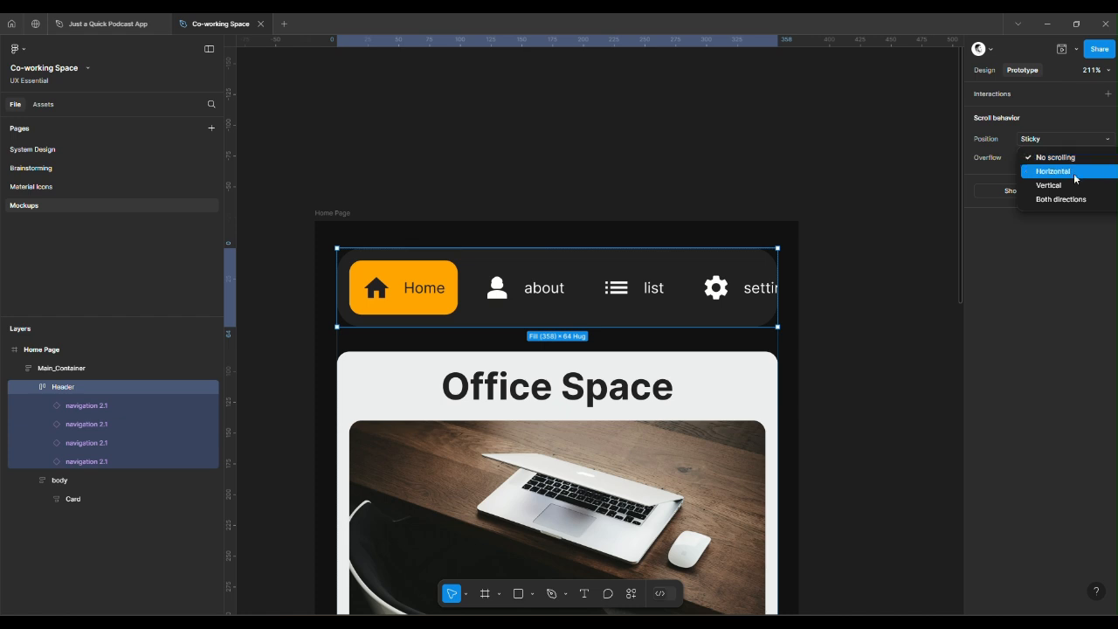
left_click(1075, 173)
left_click(987, 69)
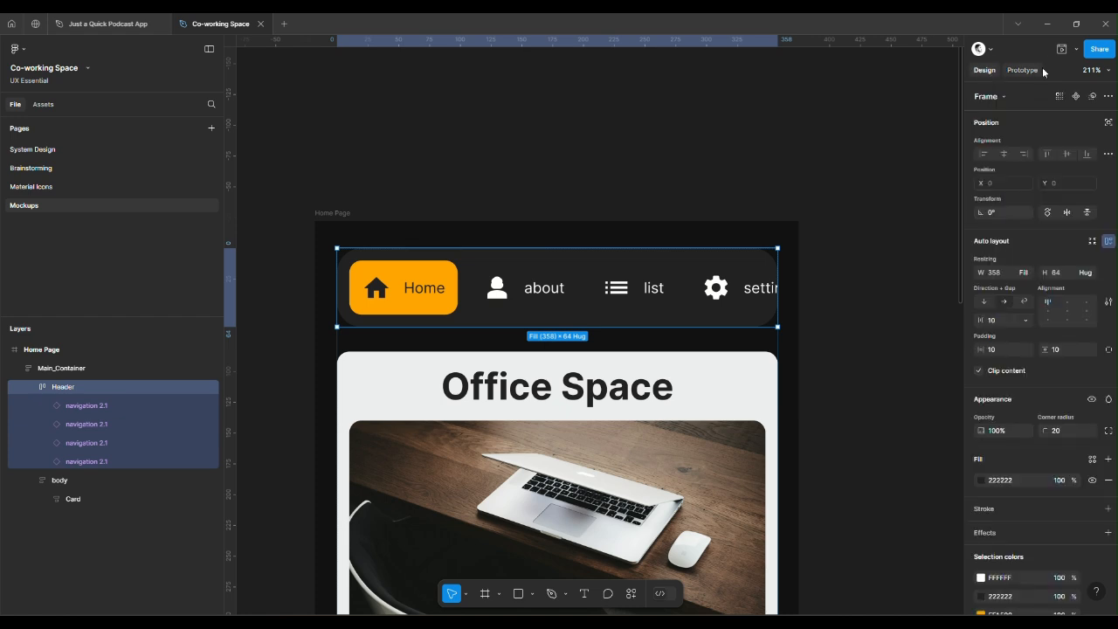
left_click(1024, 75)
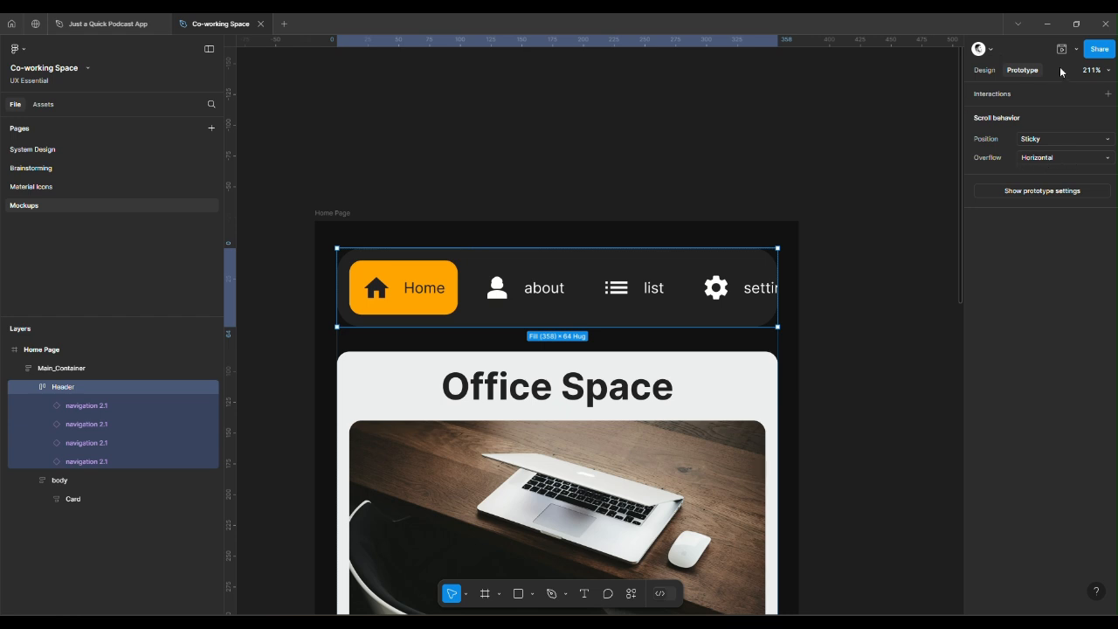
Preview the Home Page prototype, test scrolling the header navigation sideways, and close the preview
left_click(1076, 50)
left_click(1032, 90)
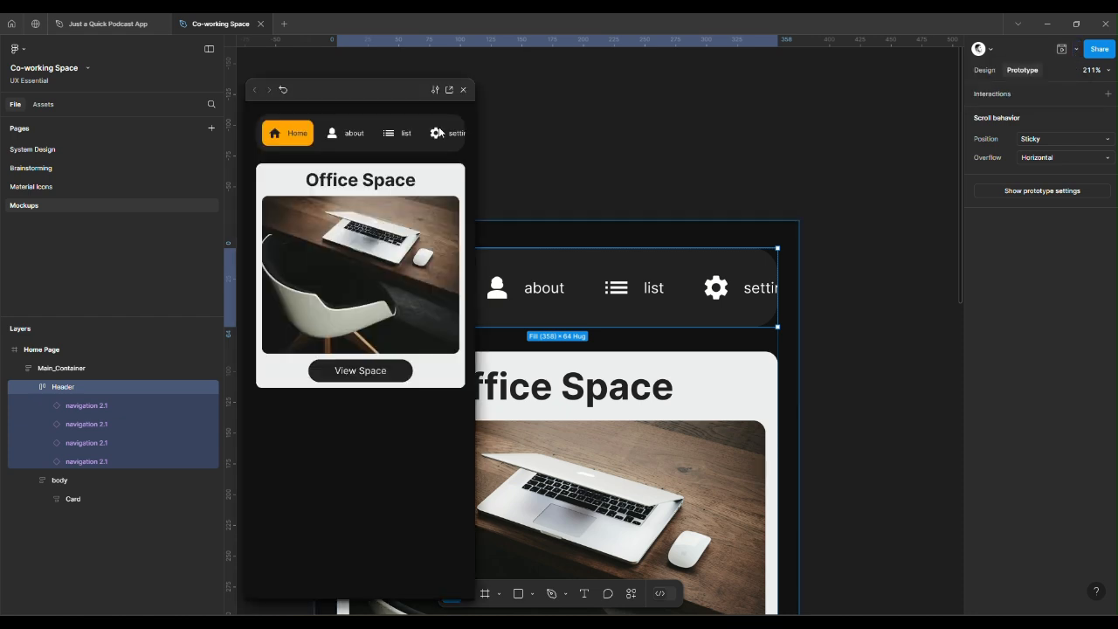
scroll(350, 141, "right", 2)
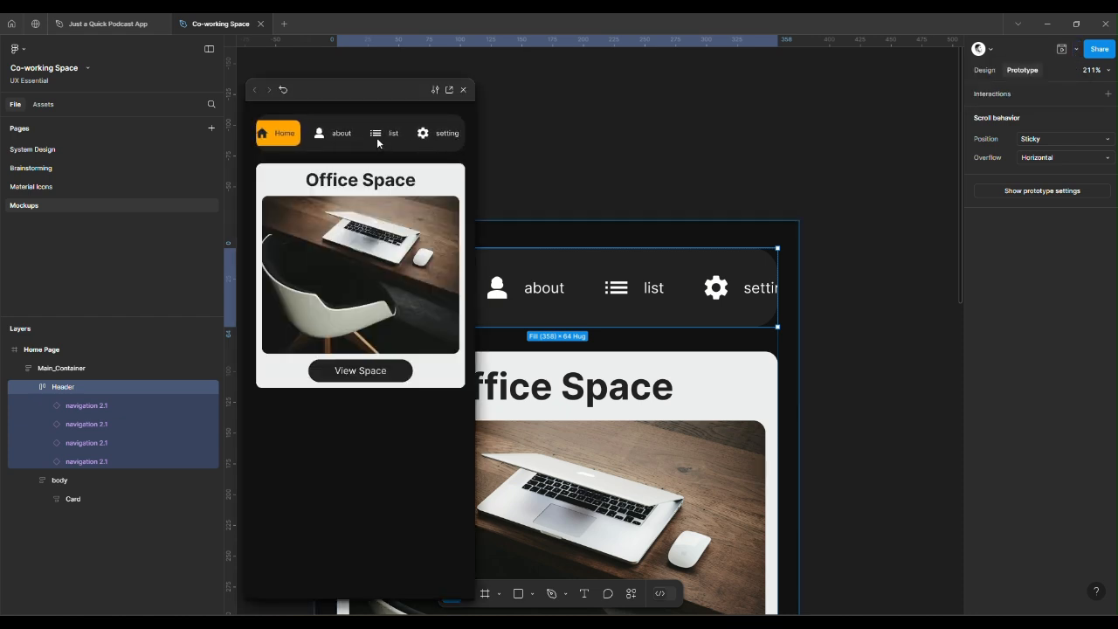
scroll(384, 143, "left", 2)
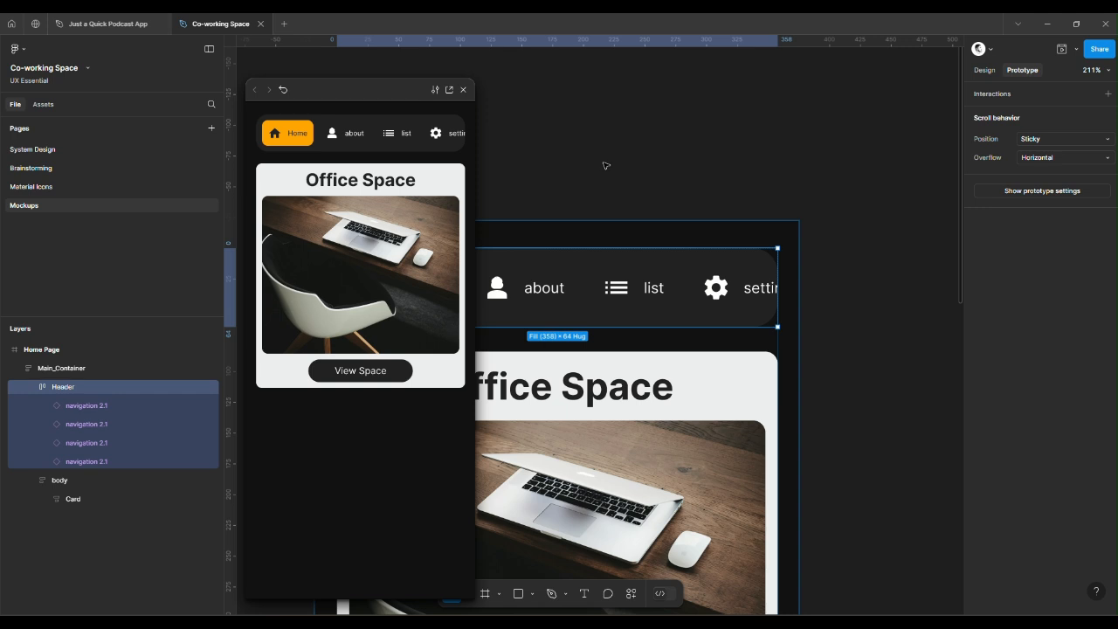
scroll(389, 138, "right", 2)
scroll(391, 137, "left", 2)
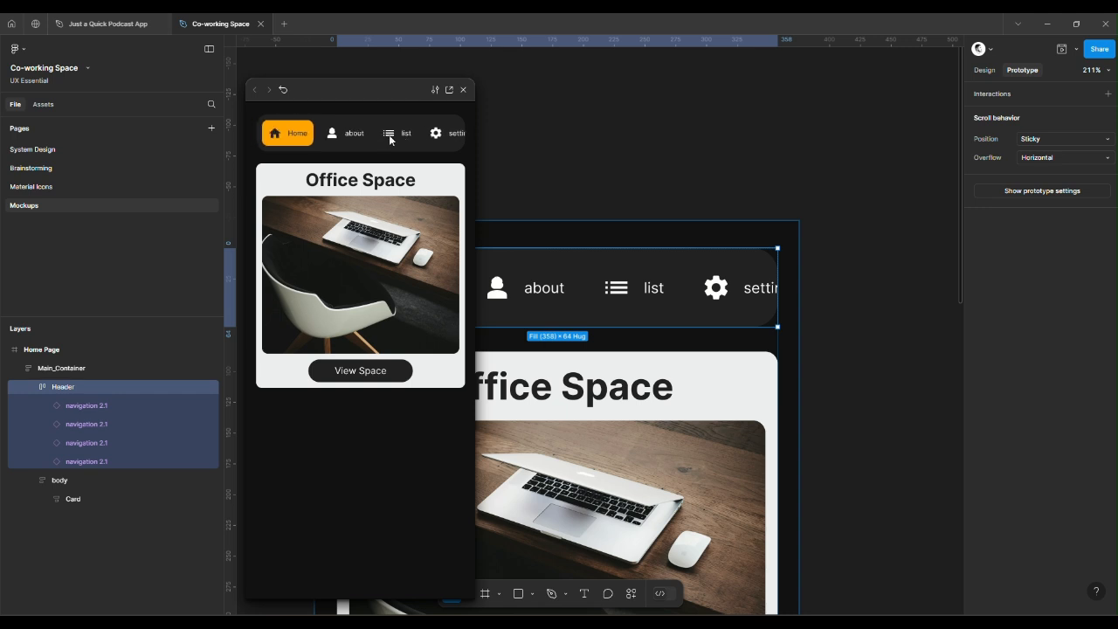
left_click(621, 147)
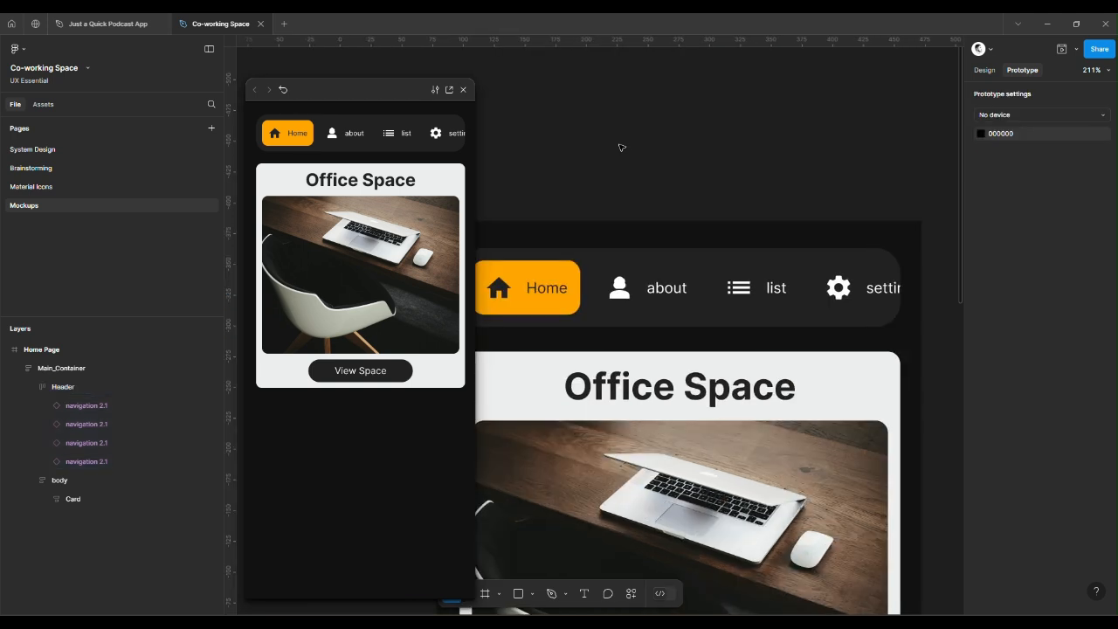
left_click(463, 89)
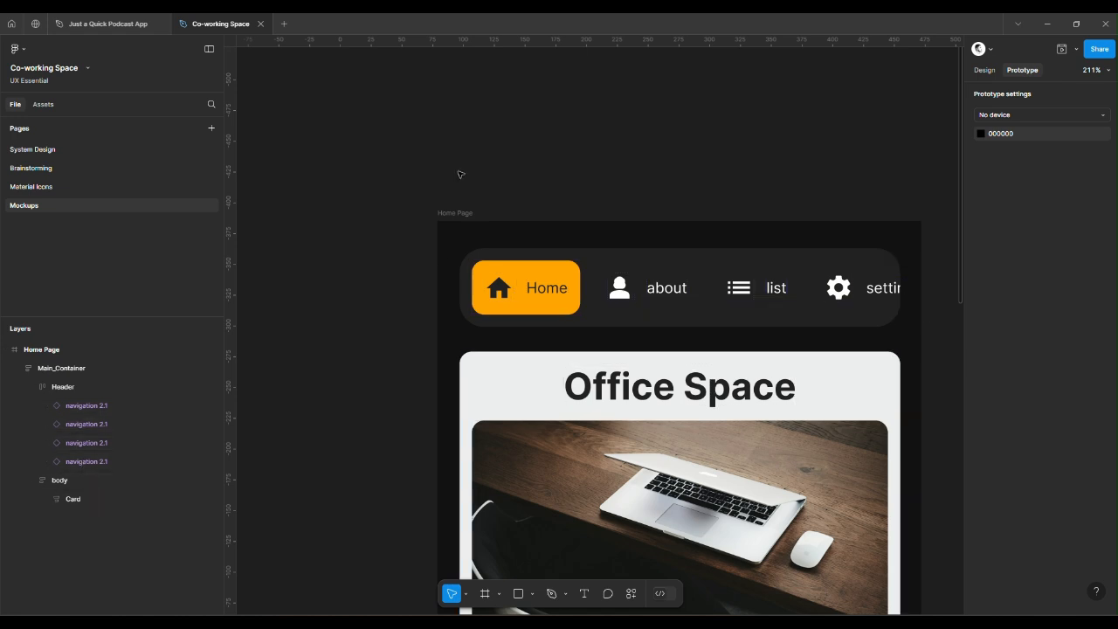
scroll(461, 175, "down", 3)
scroll(460, 174, "right", 2)
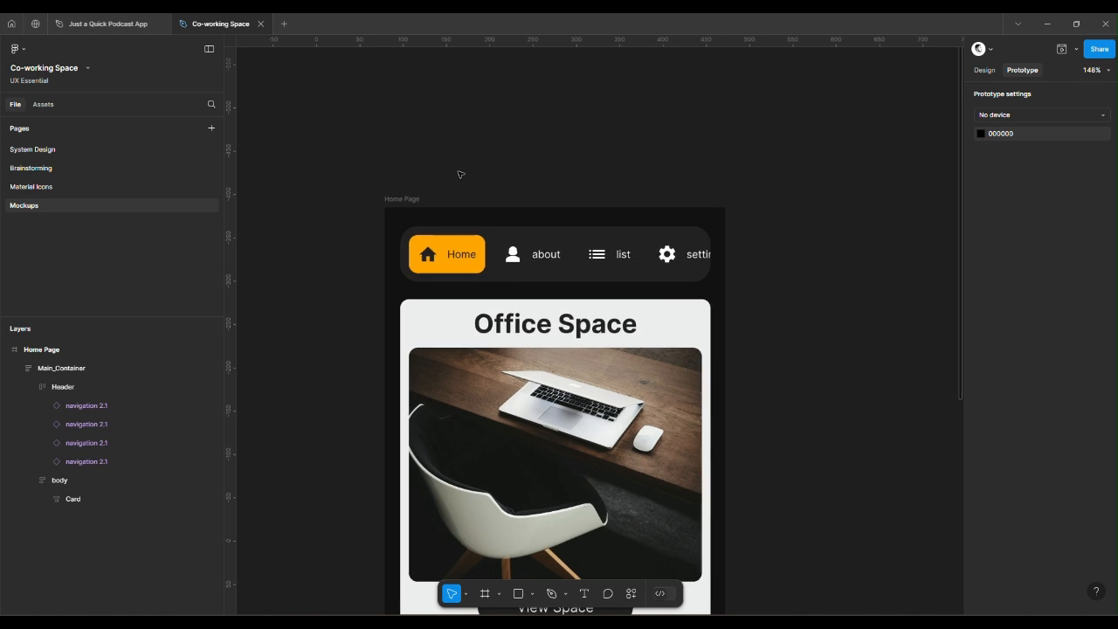
scroll(461, 175, "up", 1)
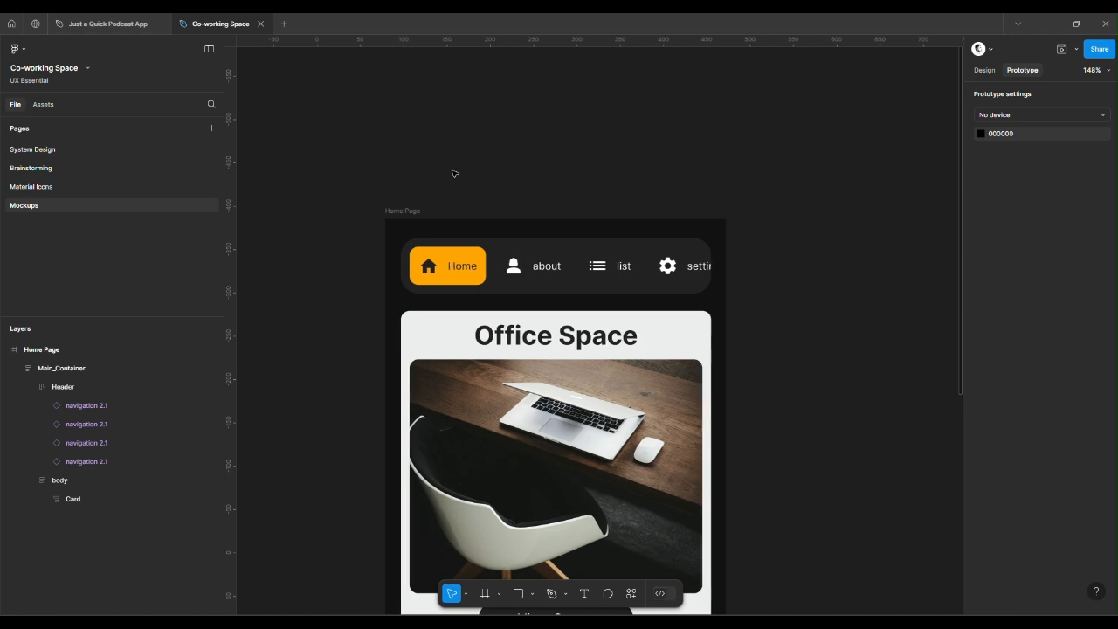
scroll(454, 174, "left", 2)
scroll(454, 174, "right", 1)
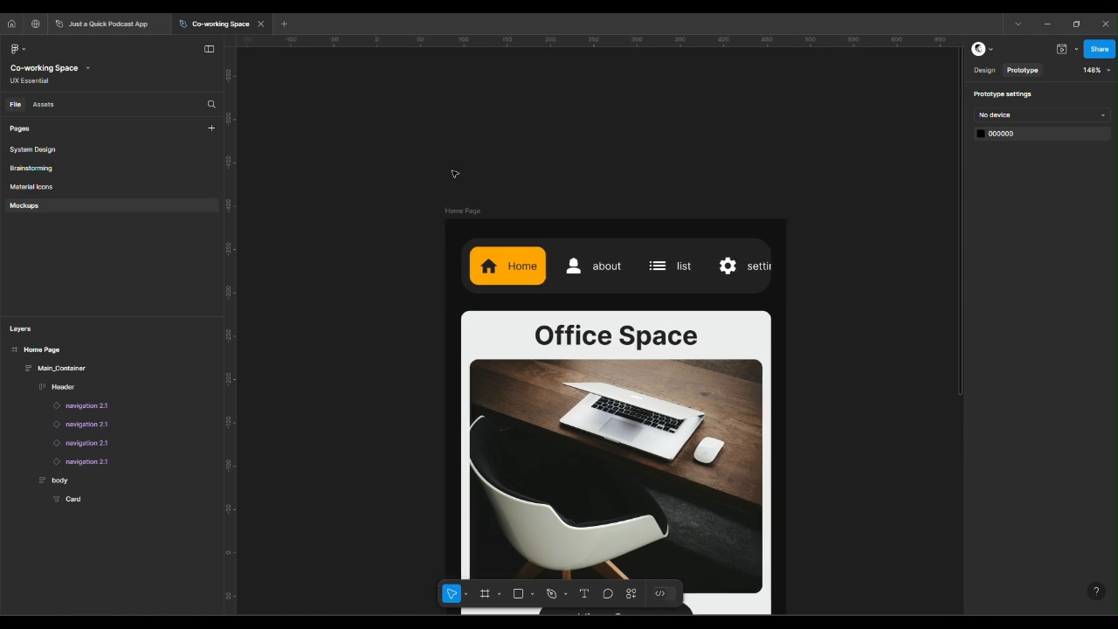
scroll(454, 174, "down", 5)
scroll(454, 174, "right", 1)
scroll(454, 174, "up", 3)
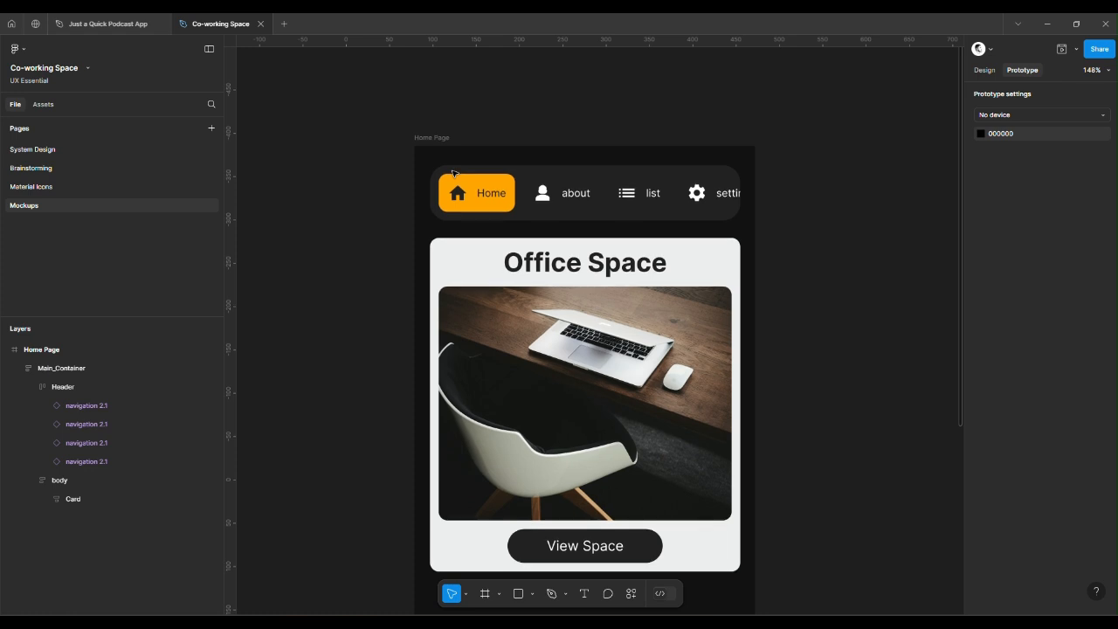
scroll(454, 173, "up", 2)
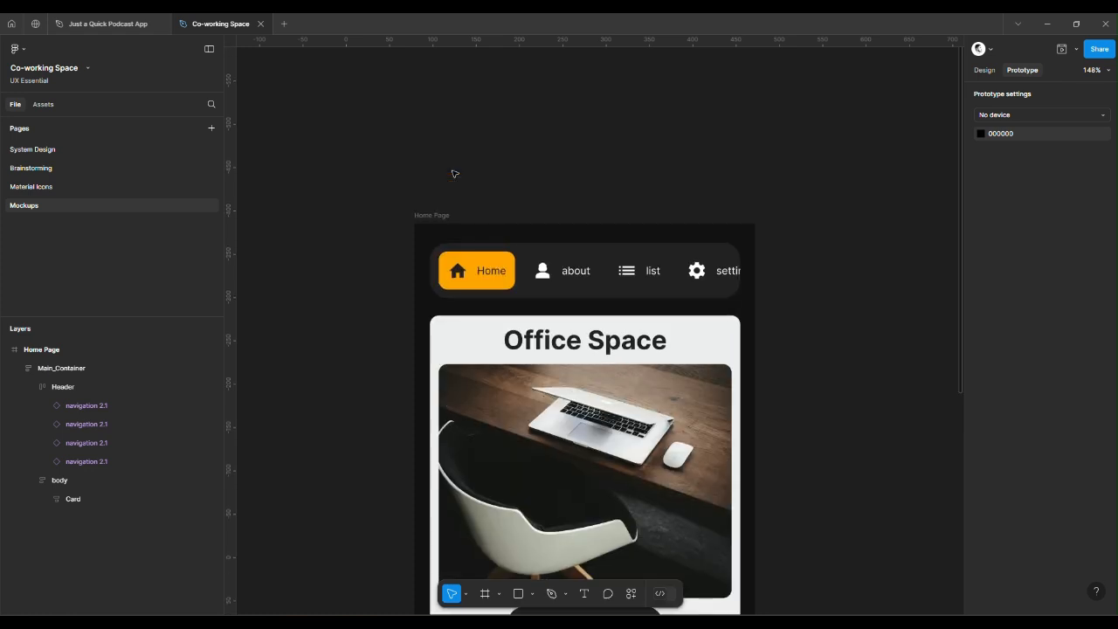
scroll(454, 174, "down", 1)
scroll(455, 174, "left", 1)
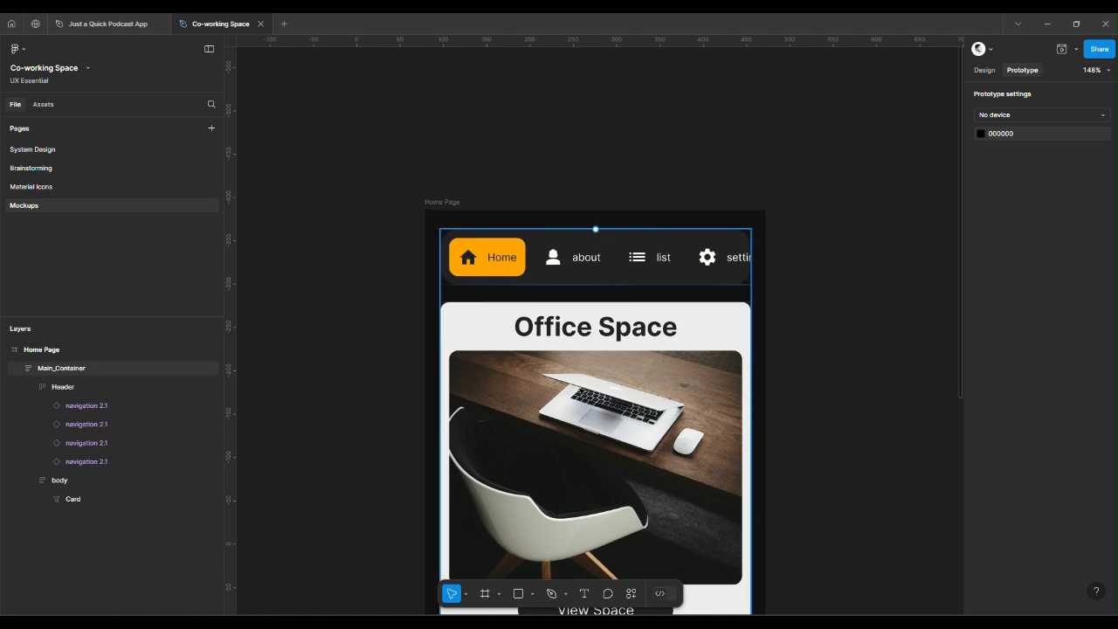
Select the Office Space card inside the body of the Home Page and look over its layout
double_click(597, 423)
double_click(597, 422)
scroll(597, 423, "down", 5)
scroll(576, 454, "right", 1)
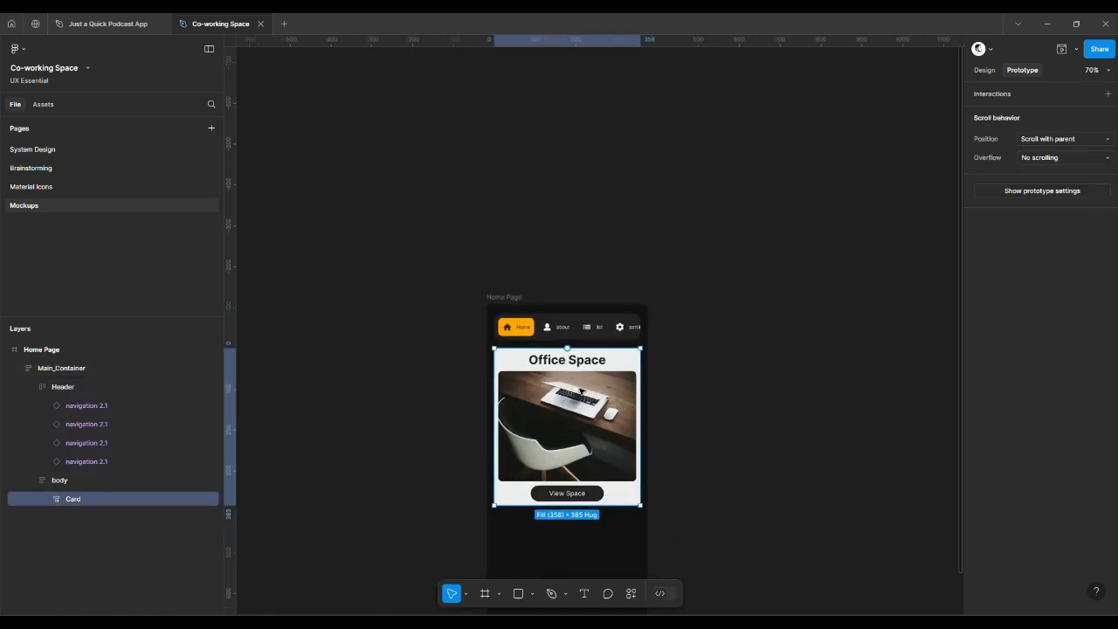
scroll(568, 473, "up", 4)
scroll(566, 473, "up", 1)
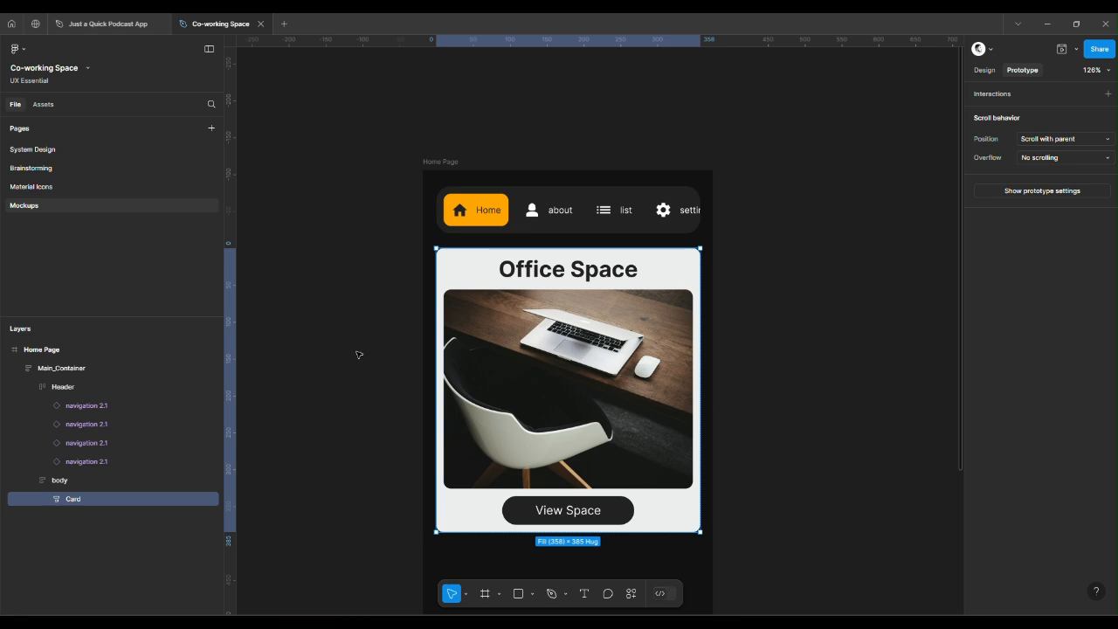
Switch to the System Design page and look over its Home Page frames and the button and navigation components
left_click(110, 147)
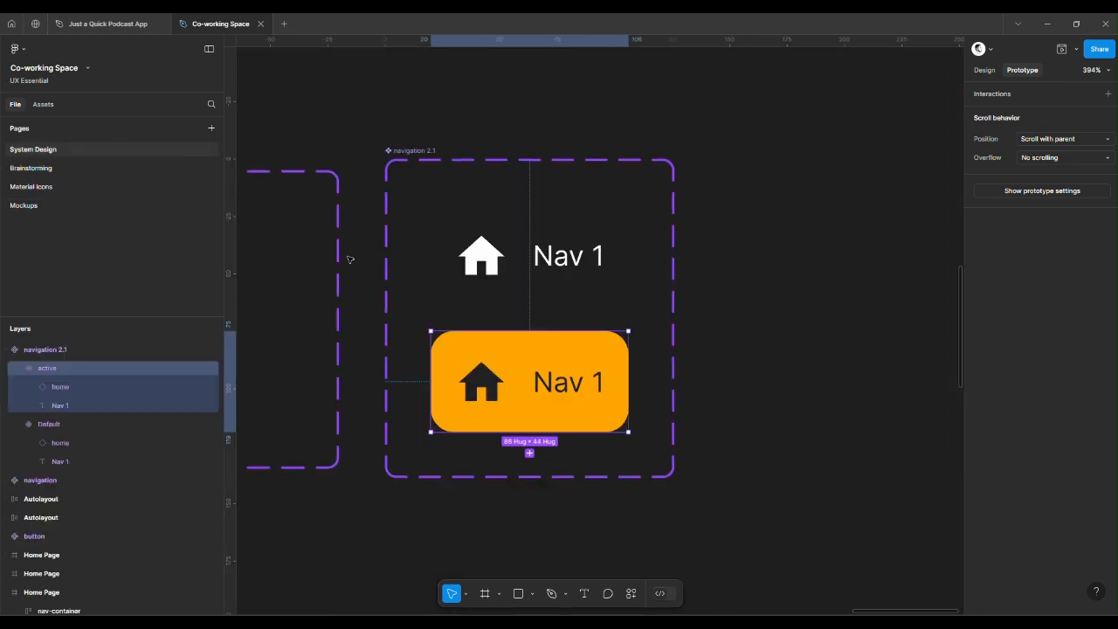
left_click(373, 304)
scroll(373, 304, "down", 10, "ctrl")
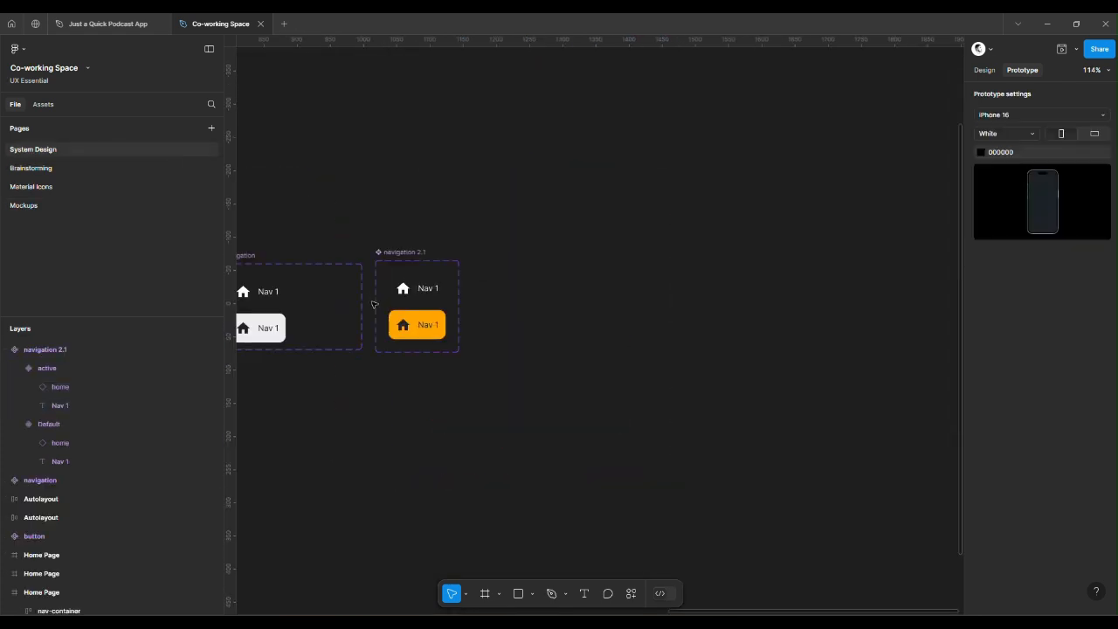
scroll(373, 304, "left", 10)
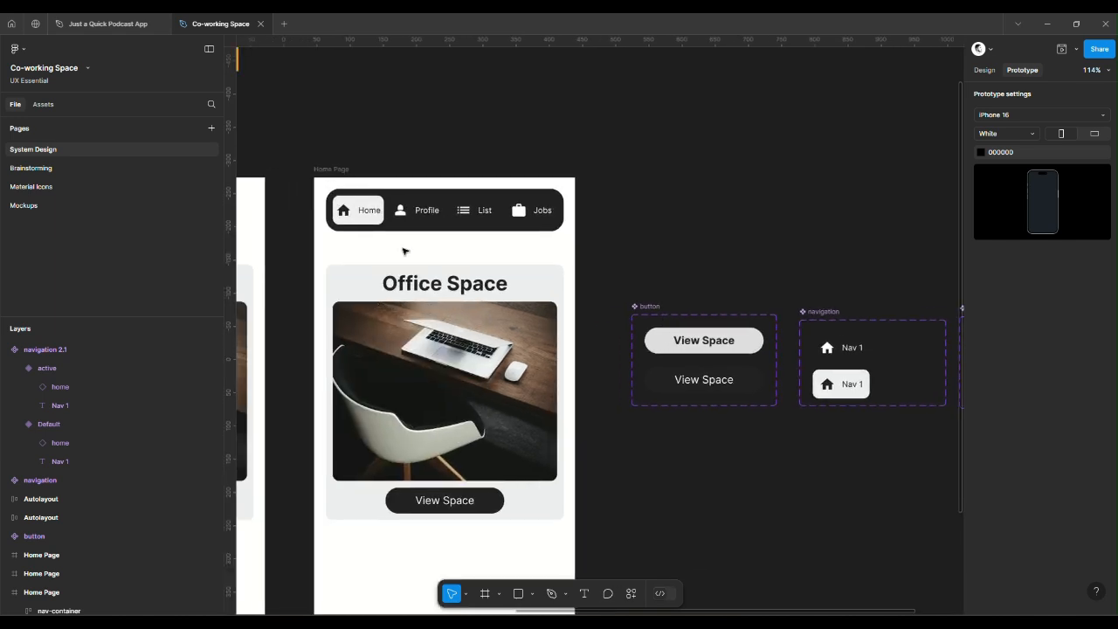
scroll(403, 251, "down", 5, "ctrl")
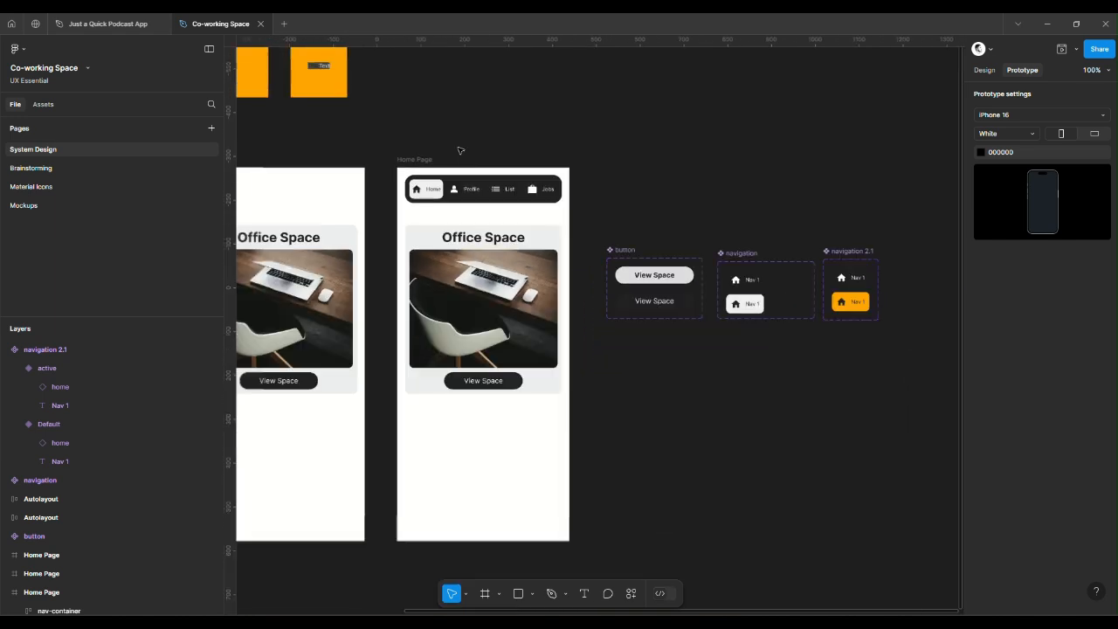
scroll(460, 150, "up", 1)
scroll(461, 150, "left", 3)
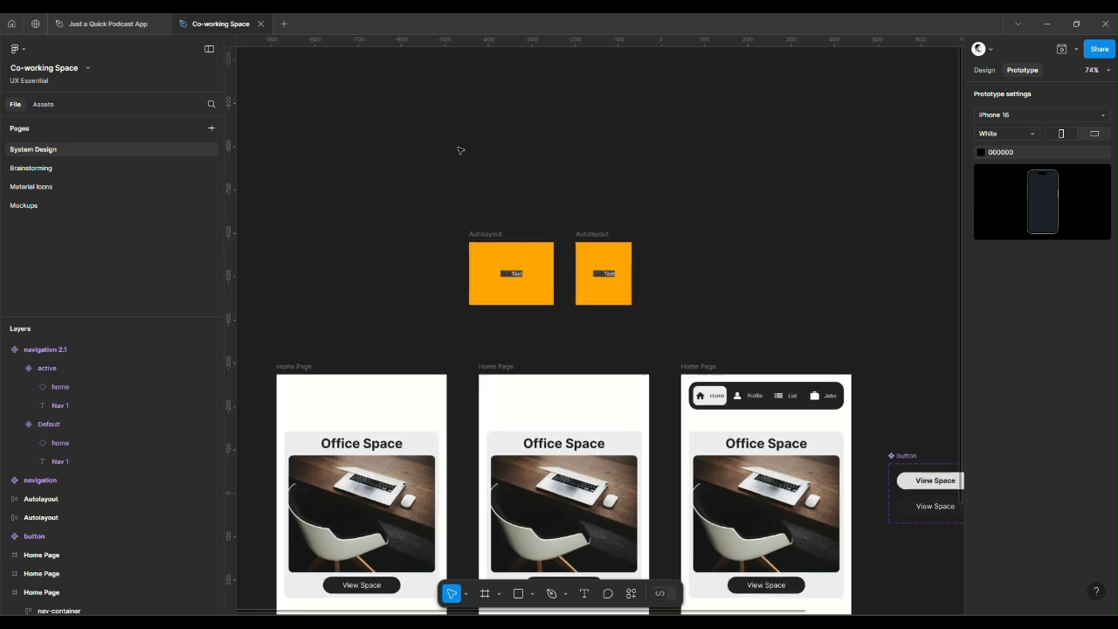
scroll(461, 150, "down", 3)
scroll(461, 150, "right", 4)
scroll(461, 151, "up", 1)
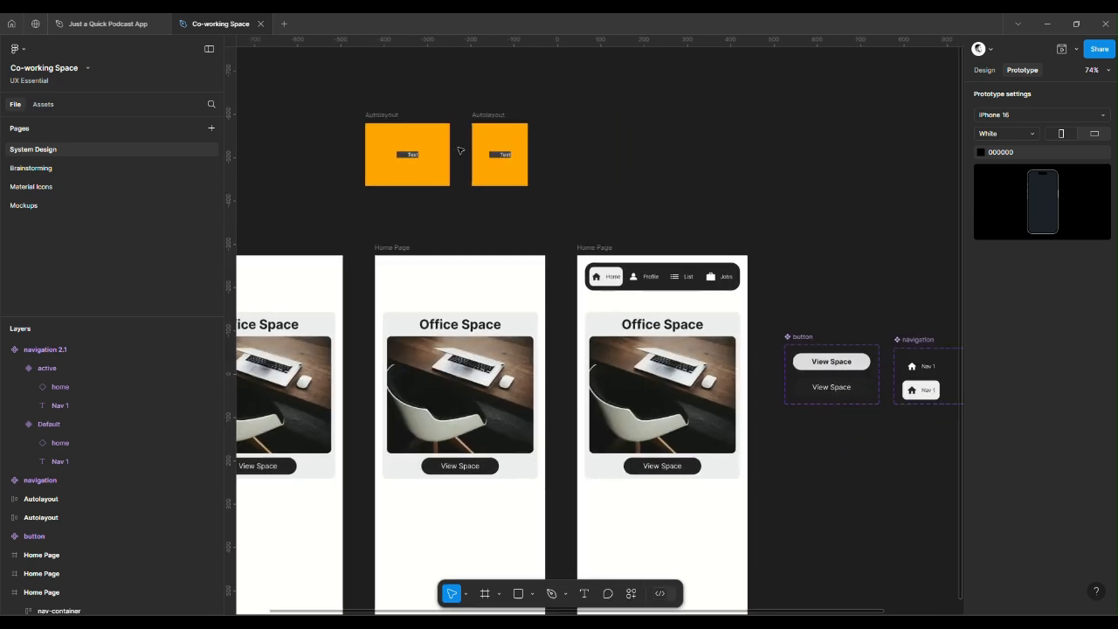
scroll(636, 260, "right", 5)
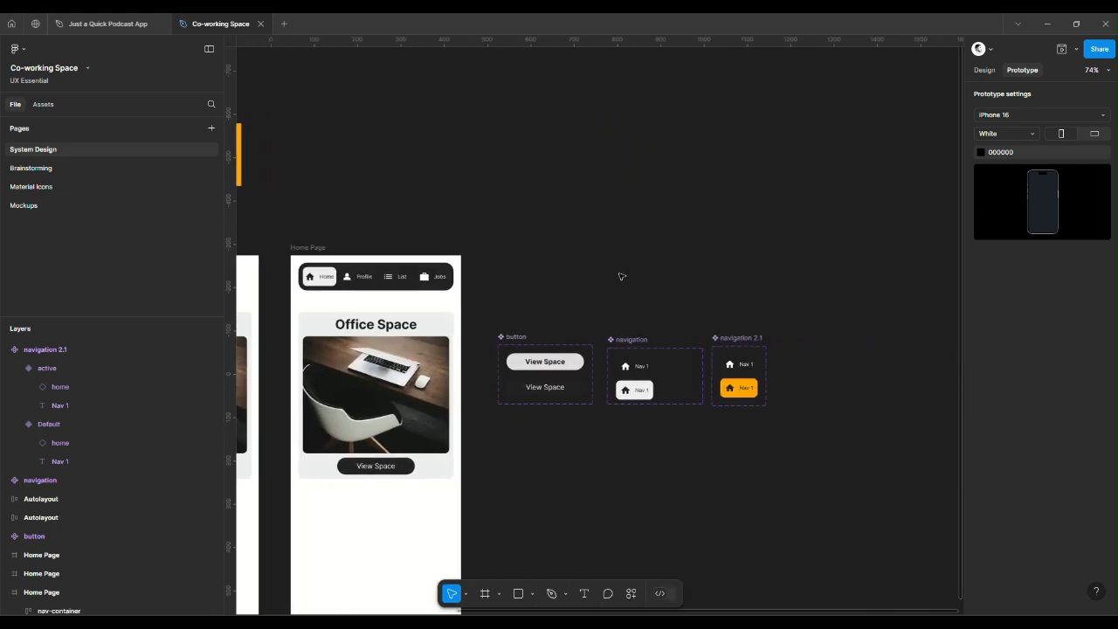
Duplicate the Office Space card out of the rightmost Home Page frame onto the empty canvas below the navigation components
left_click(355, 404)
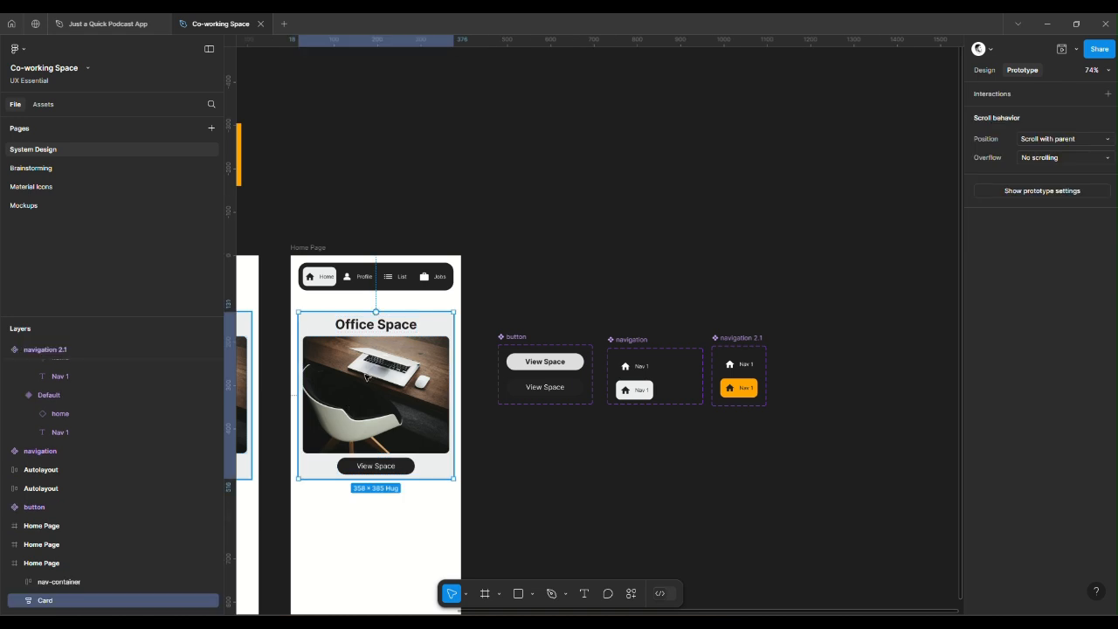
left_click_drag(365, 376, 687, 500)
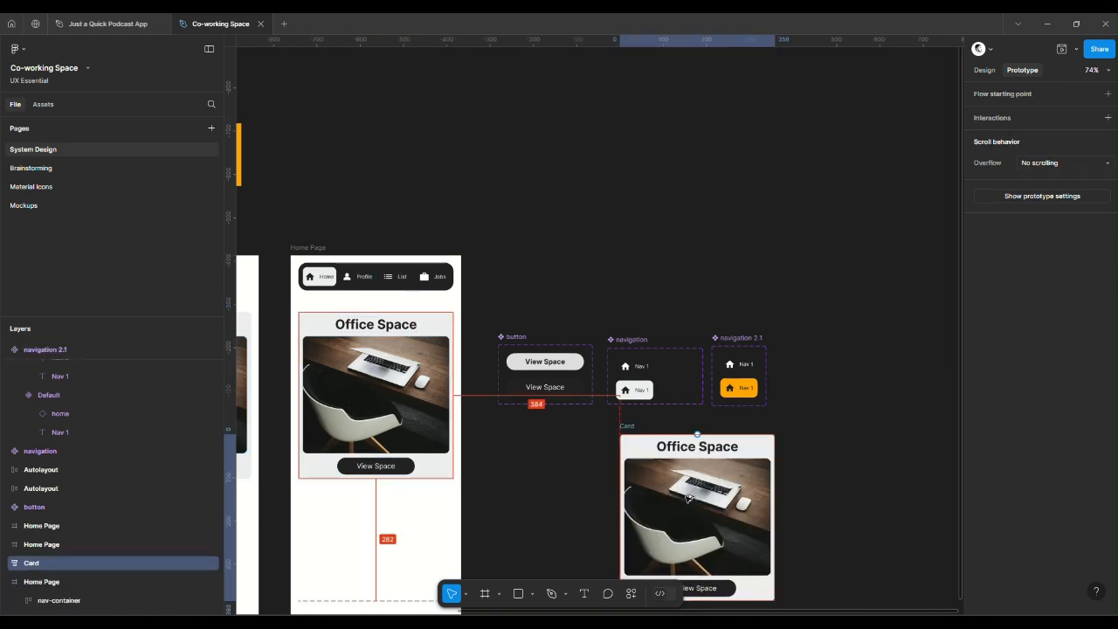
scroll(687, 500, "down", 2)
left_click(845, 504)
scroll(741, 400, "up", 5, "ctrl")
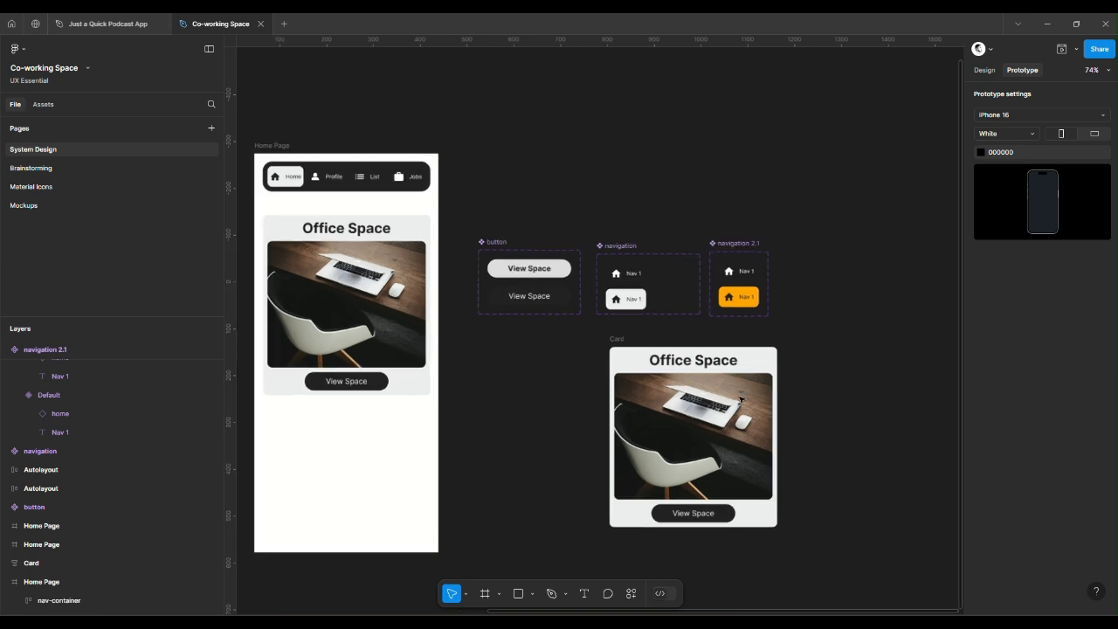
scroll(742, 400, "down", 1)
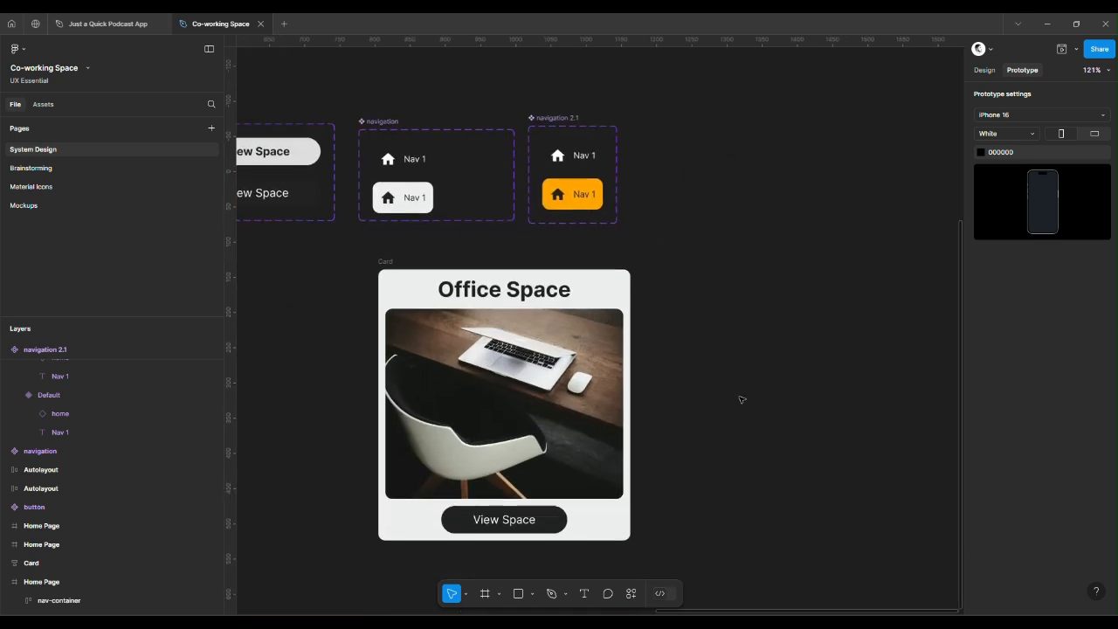
scroll(134, 452, "up", 1)
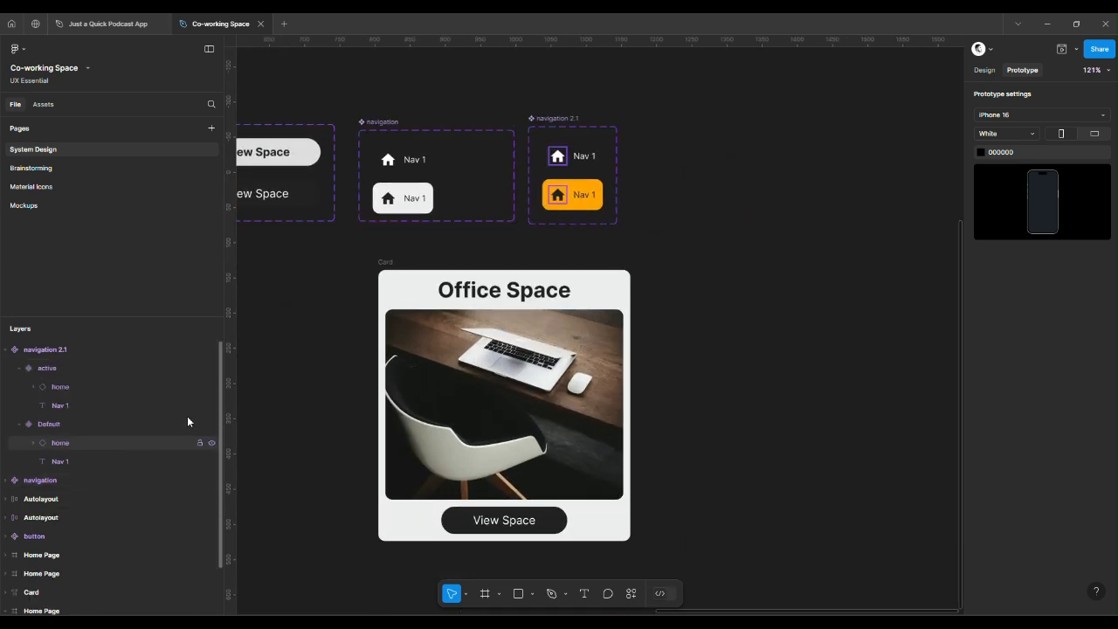
Delete the Unsplash photo layer from the duplicated card and select the card frame itself
left_click(405, 289)
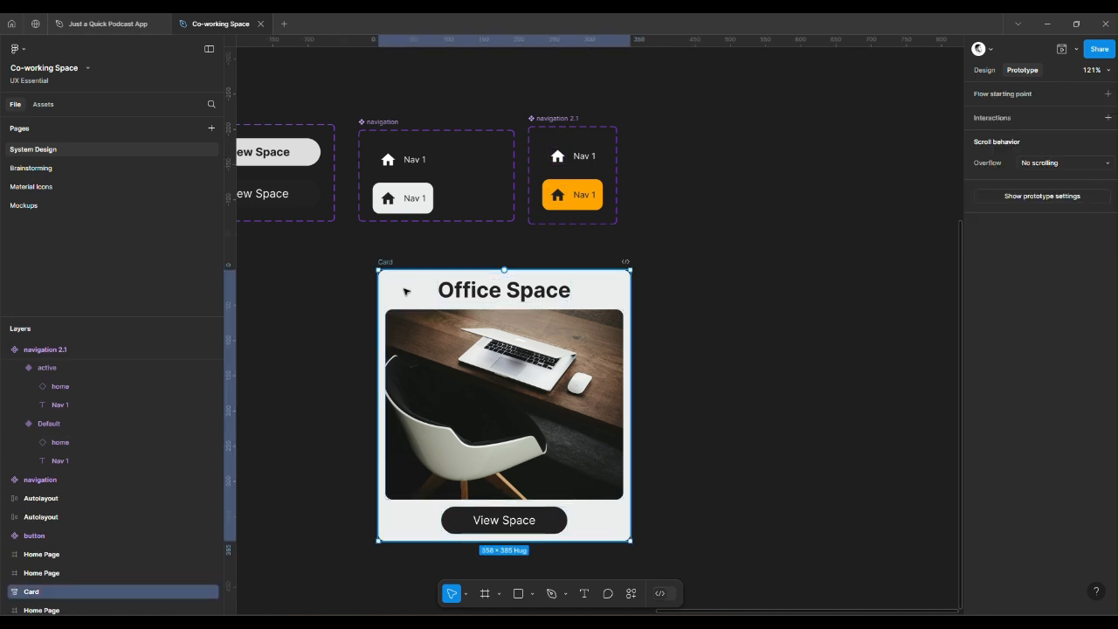
scroll(65, 467, "down", 2)
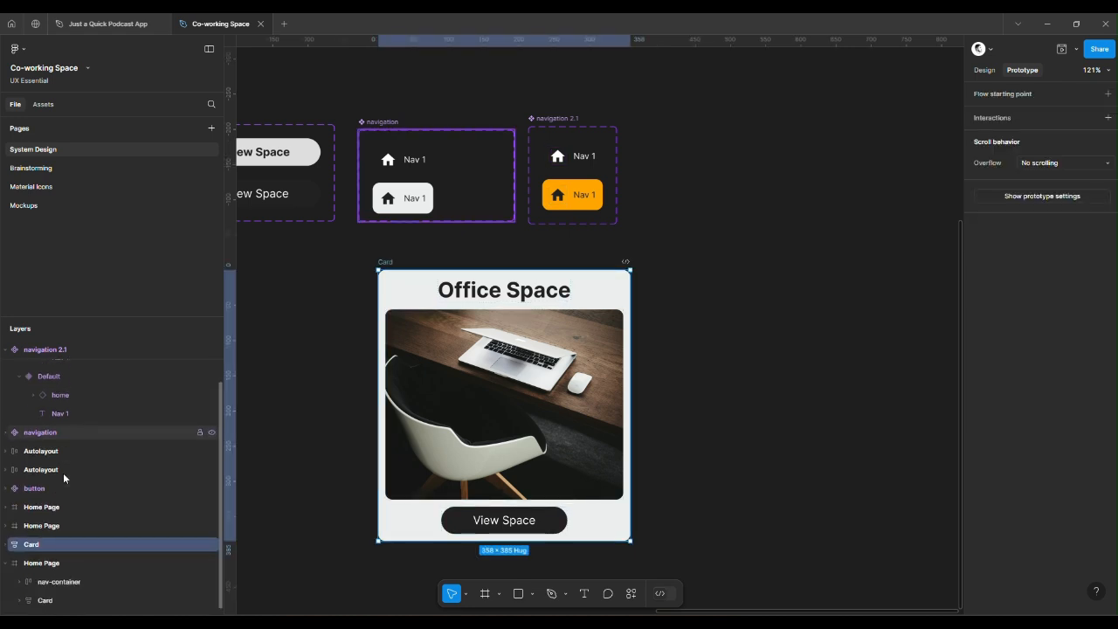
left_click(7, 544)
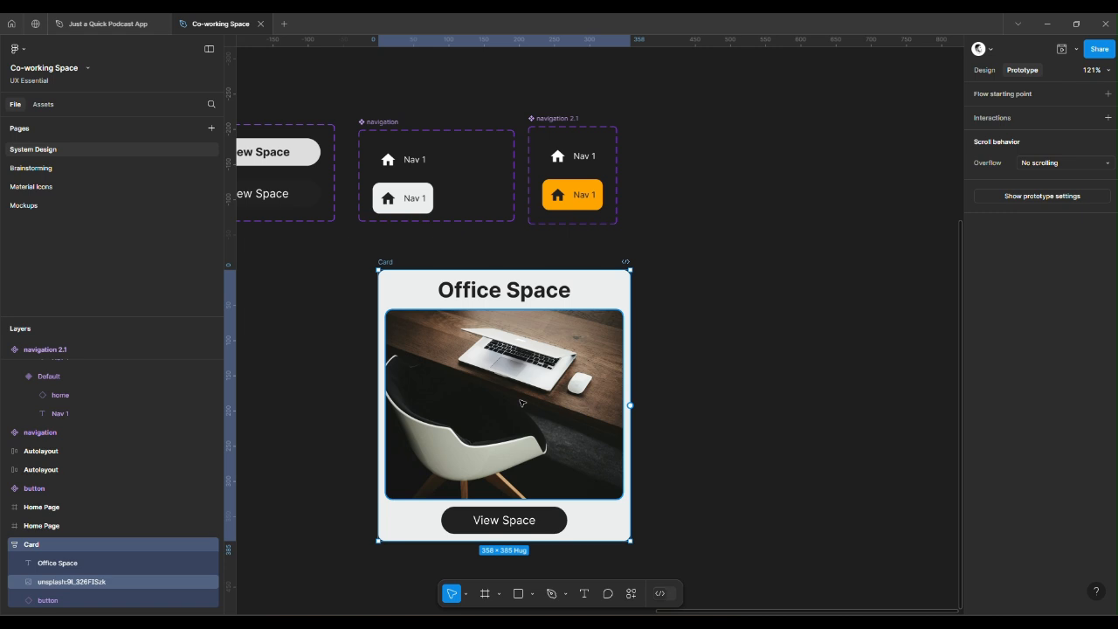
left_click(45, 583)
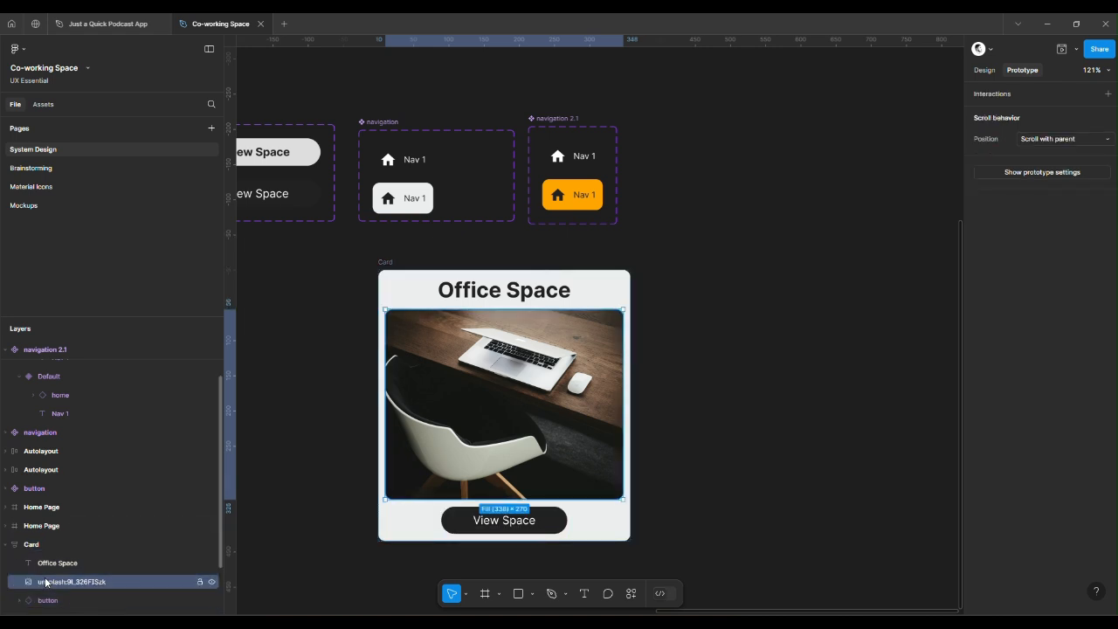
key("Delete")
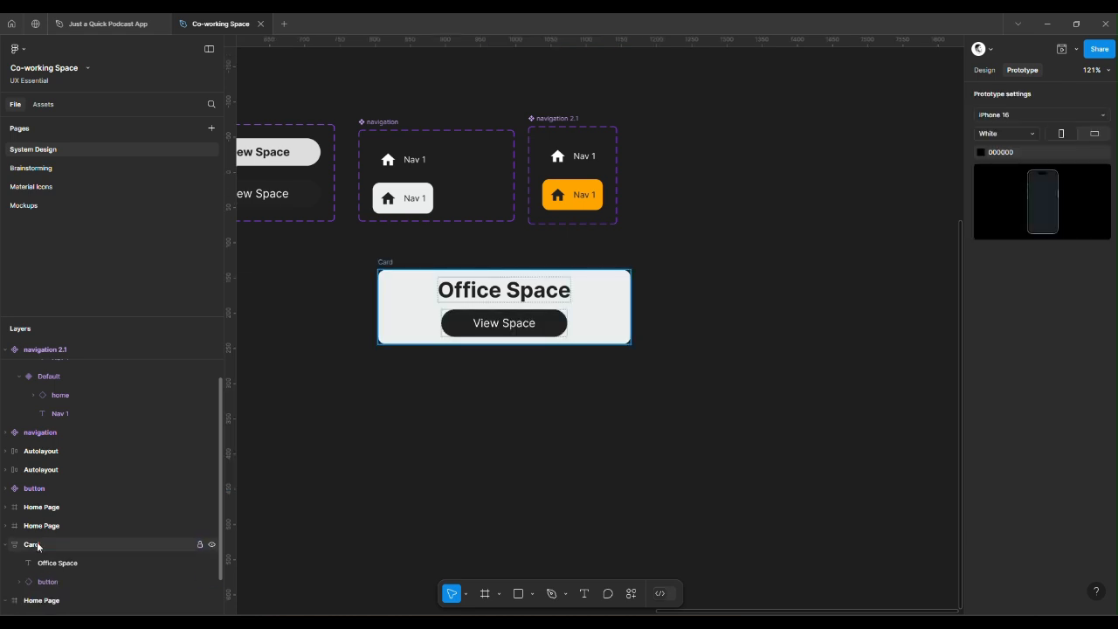
left_click(38, 547)
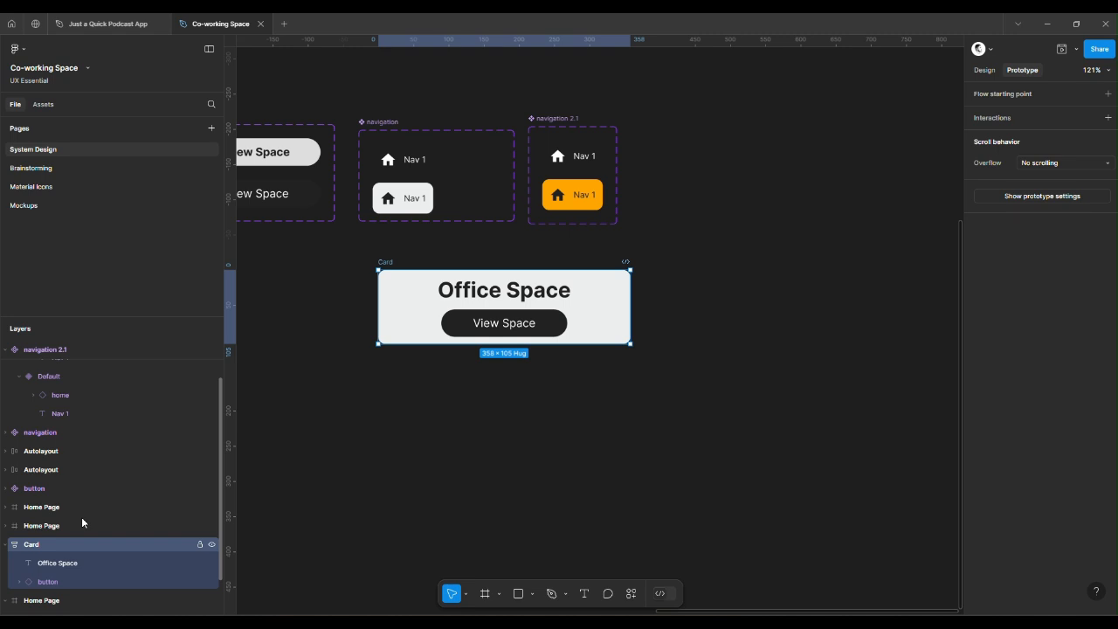
left_click(630, 595)
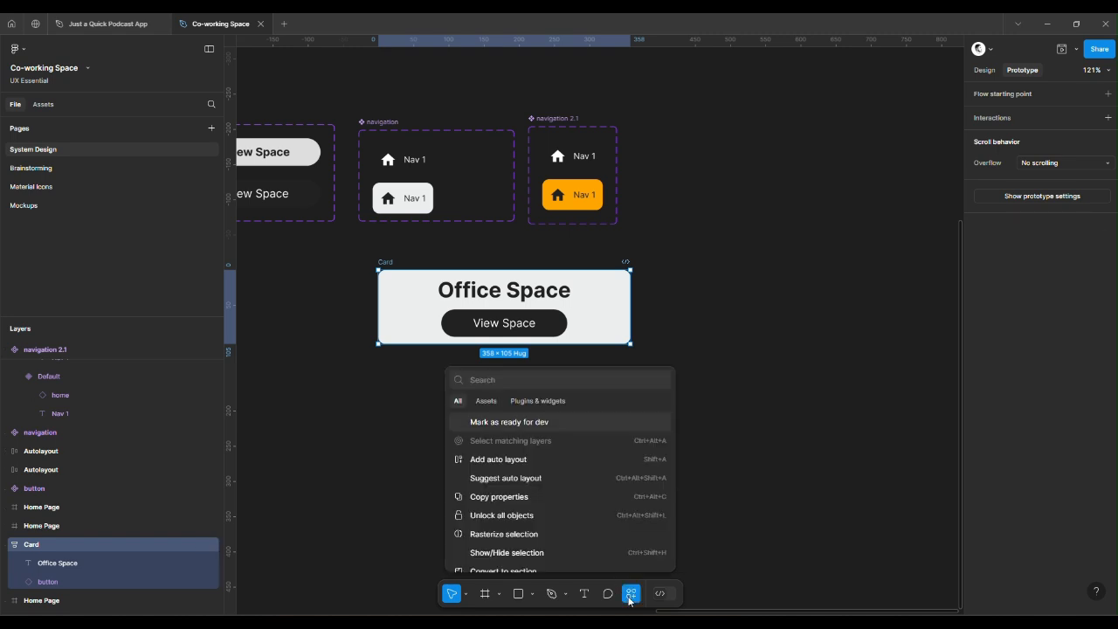
left_click(891, 452)
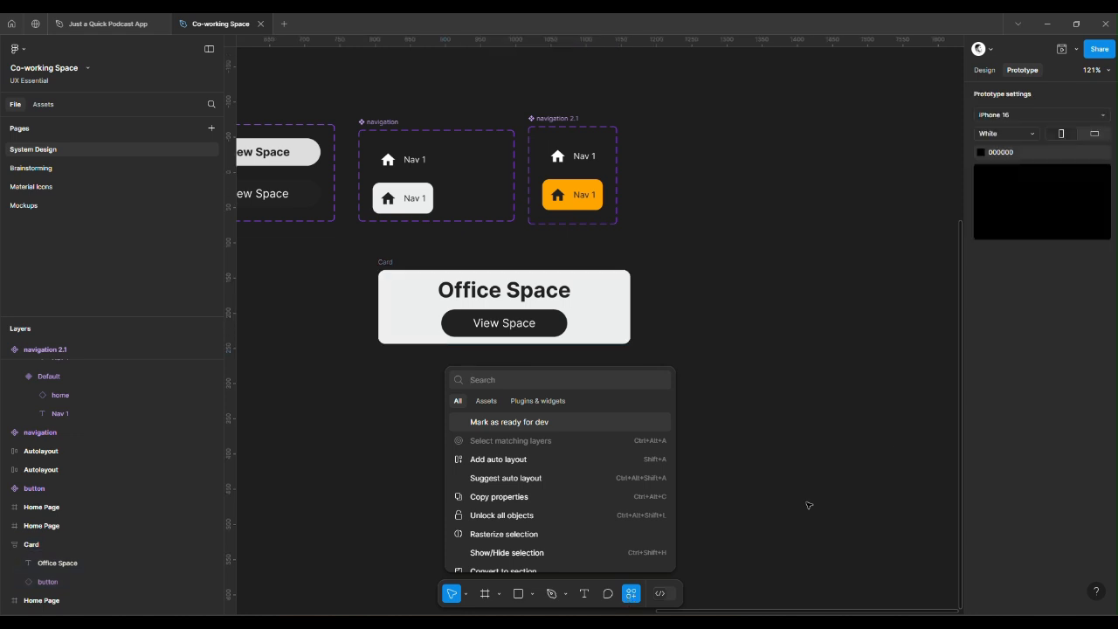
left_click(631, 595)
type("u")
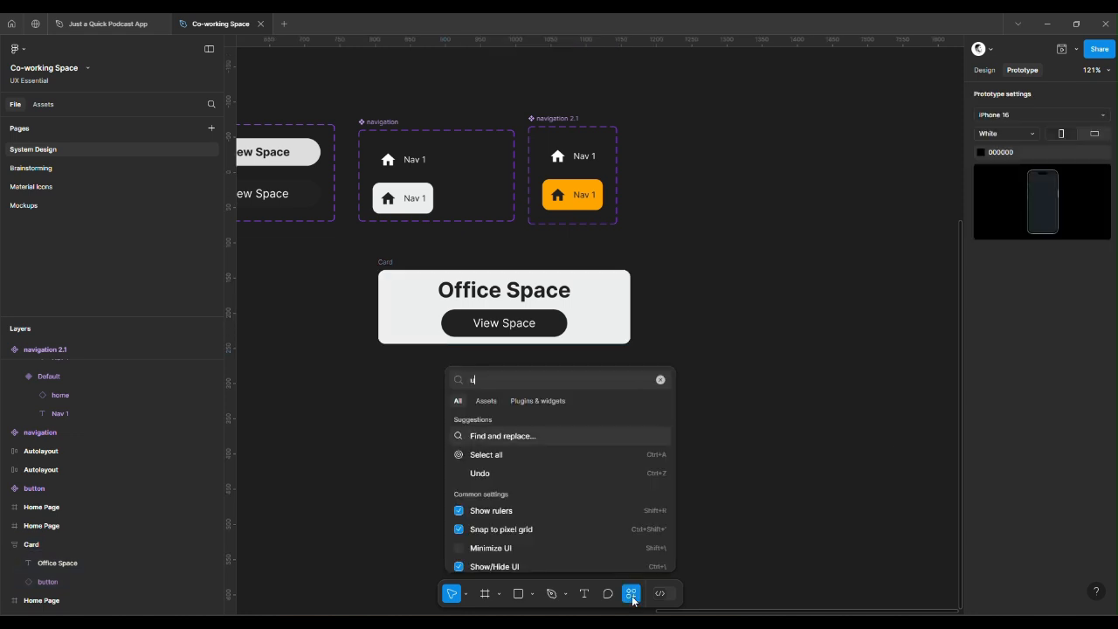
type("n")
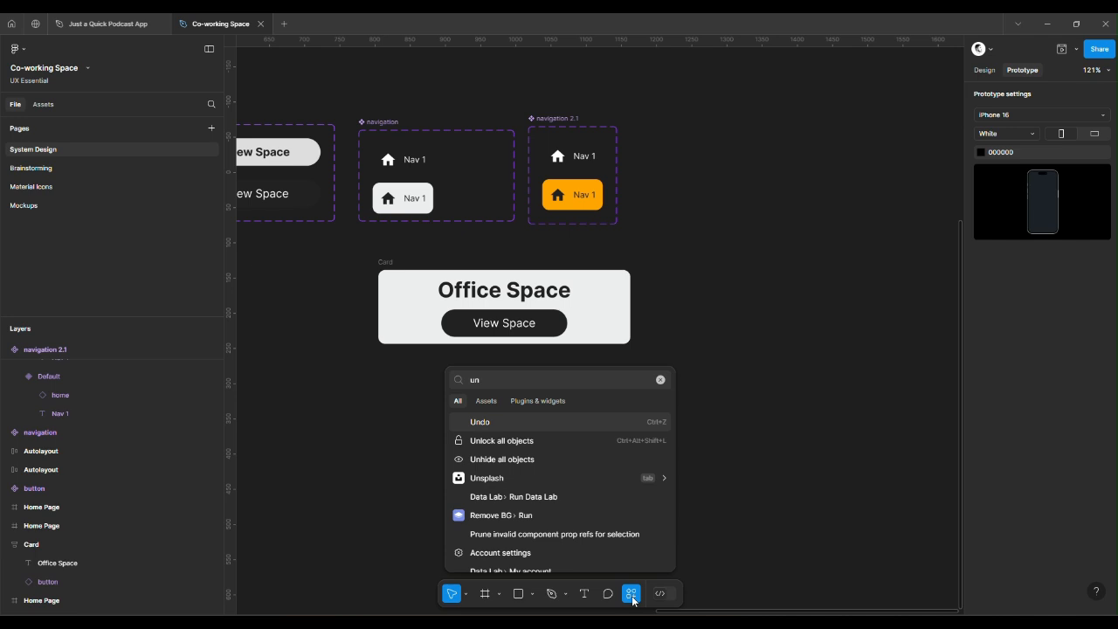
key("Return")
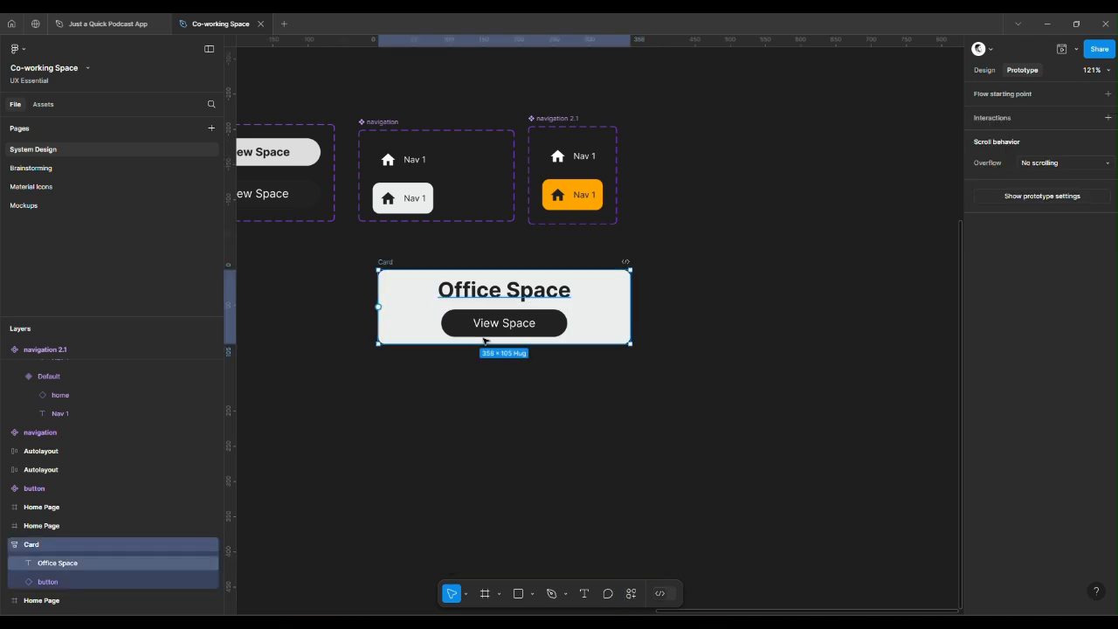
Find and run the Unsplash plugin with the card selected, and move its window clear of the card
left_click(637, 597)
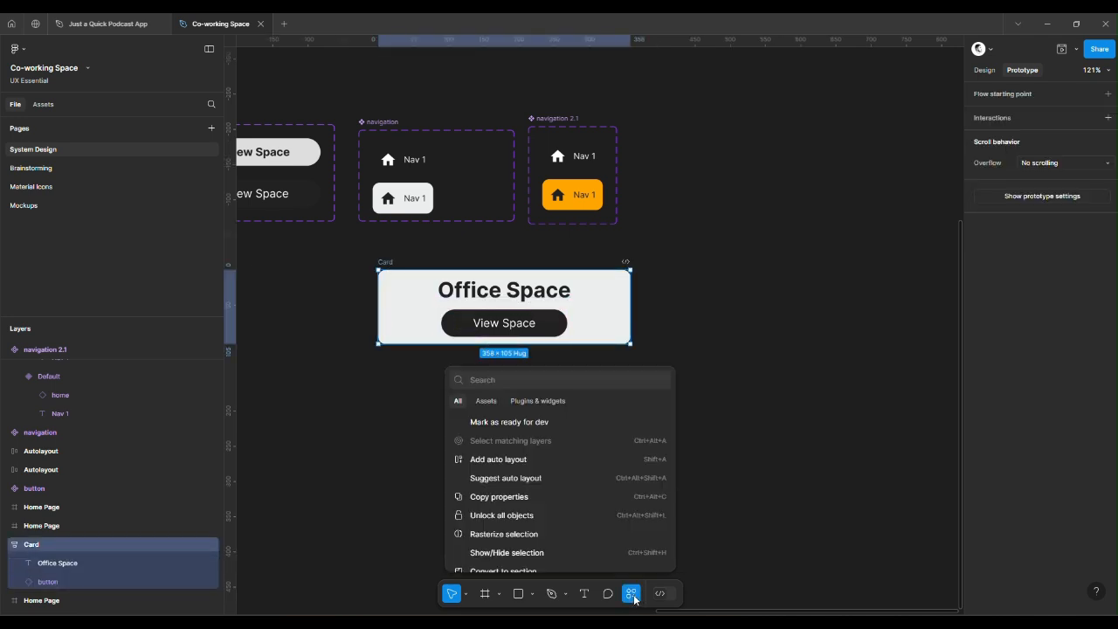
type("uns")
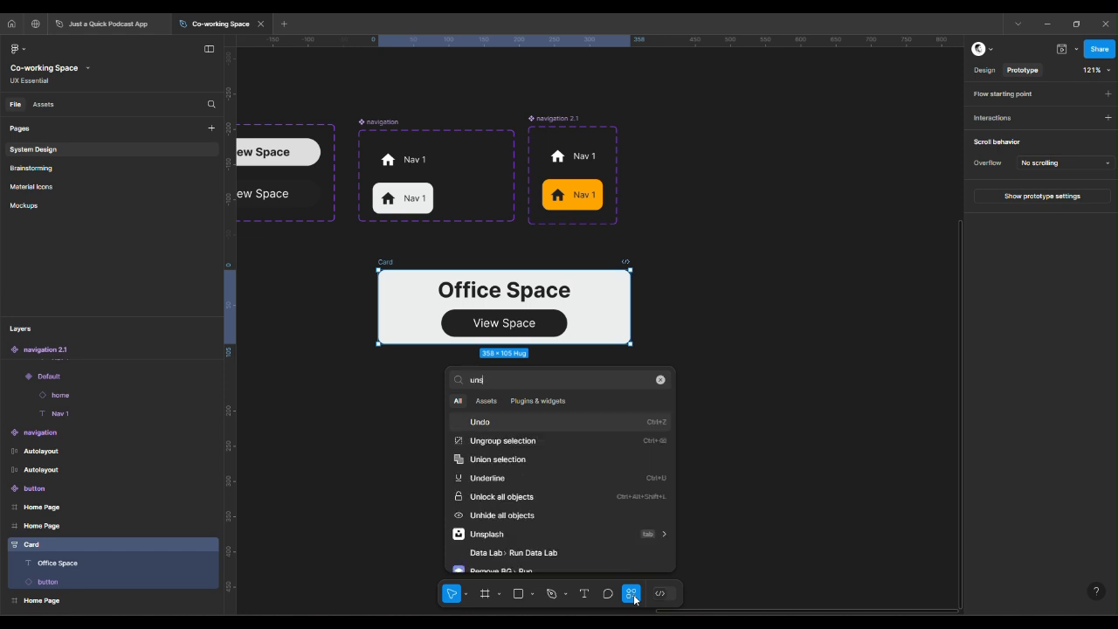
type("plash")
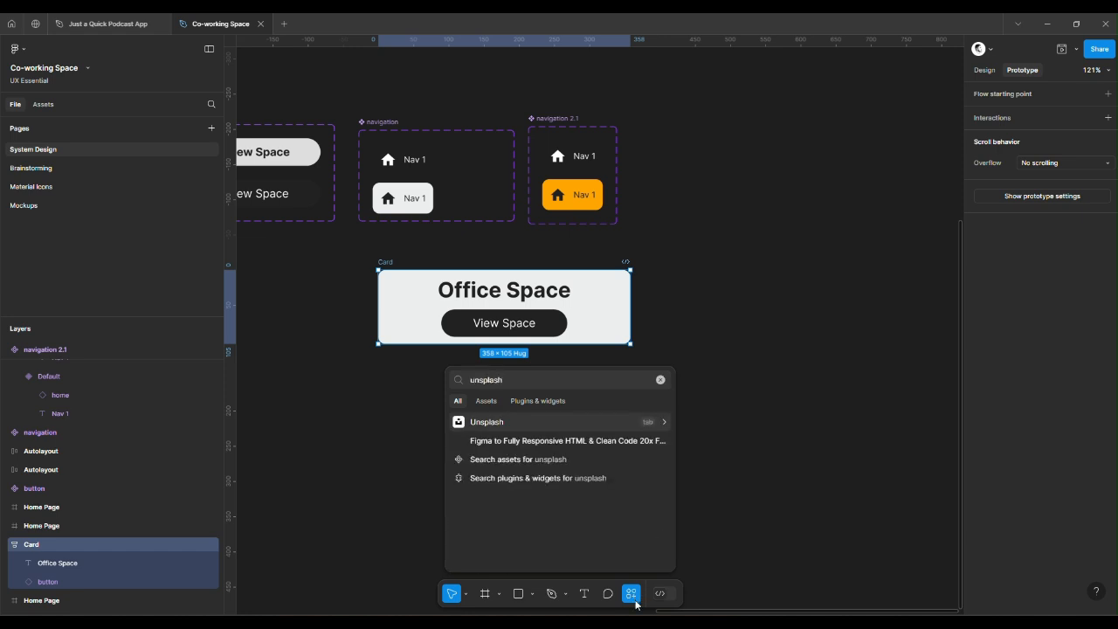
left_click(486, 424)
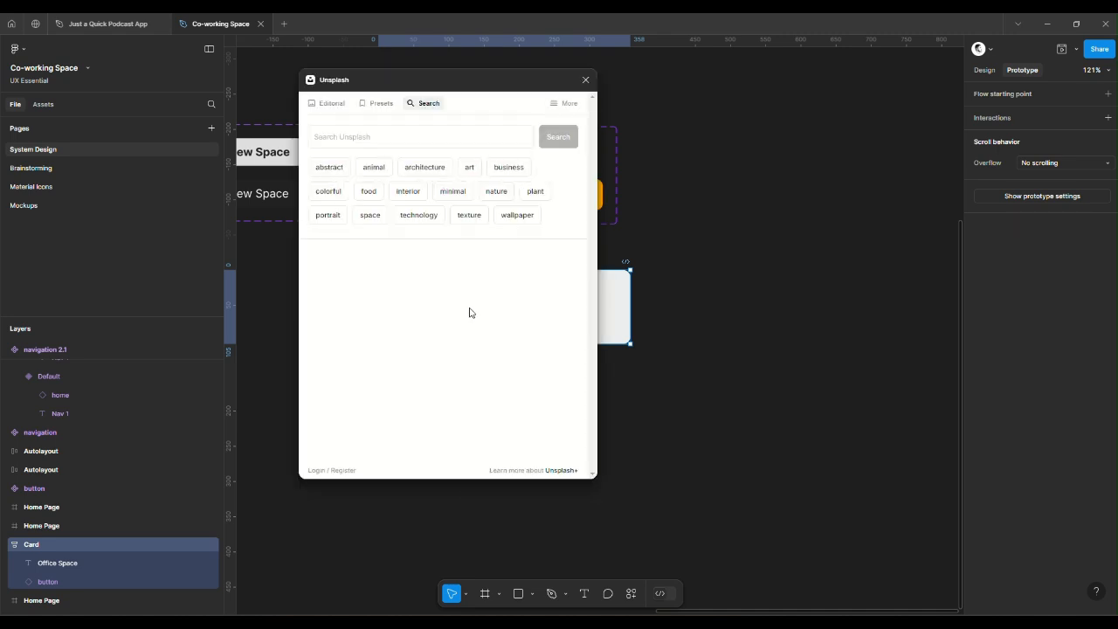
left_click_drag(427, 80, 799, 158)
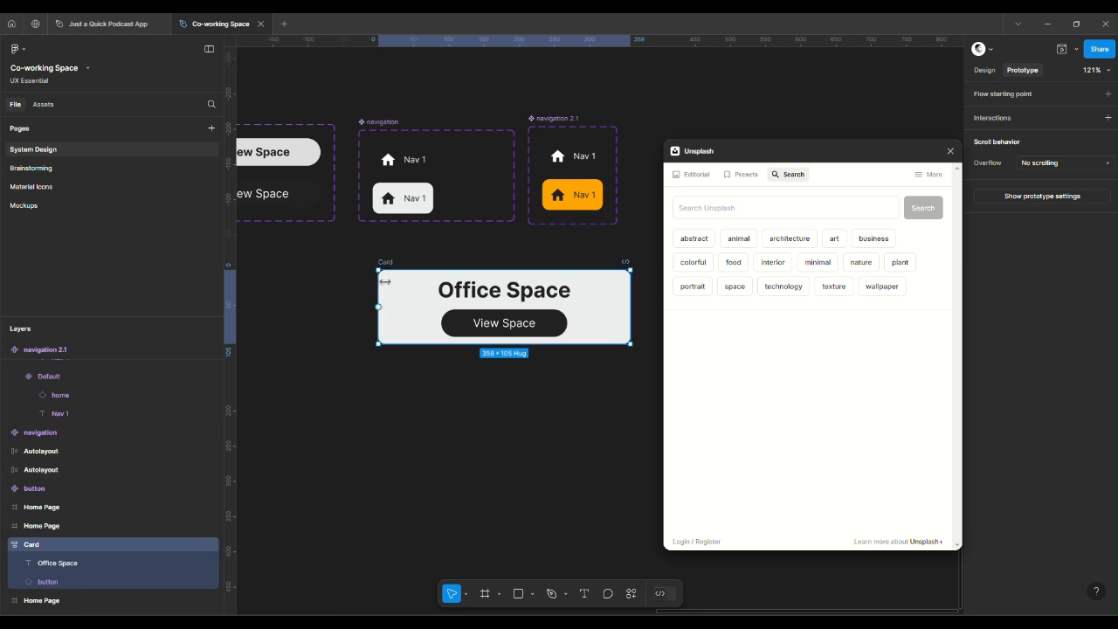
Search Unsplash for "office" and fill the card with the photo of a wooden desk, chair and tall plant
left_click(756, 208)
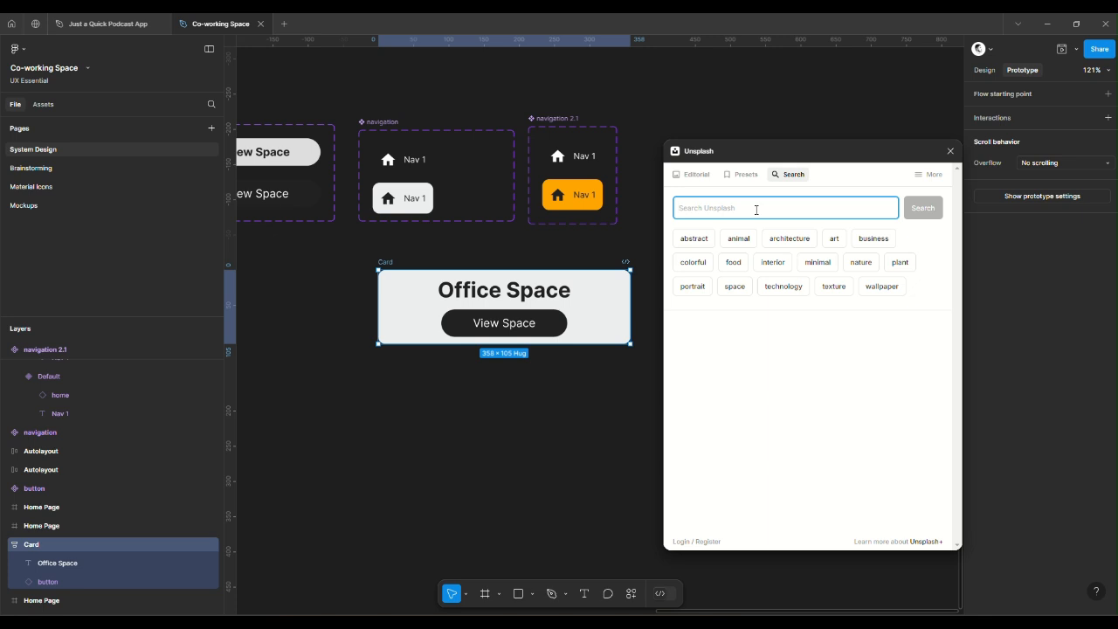
type("office")
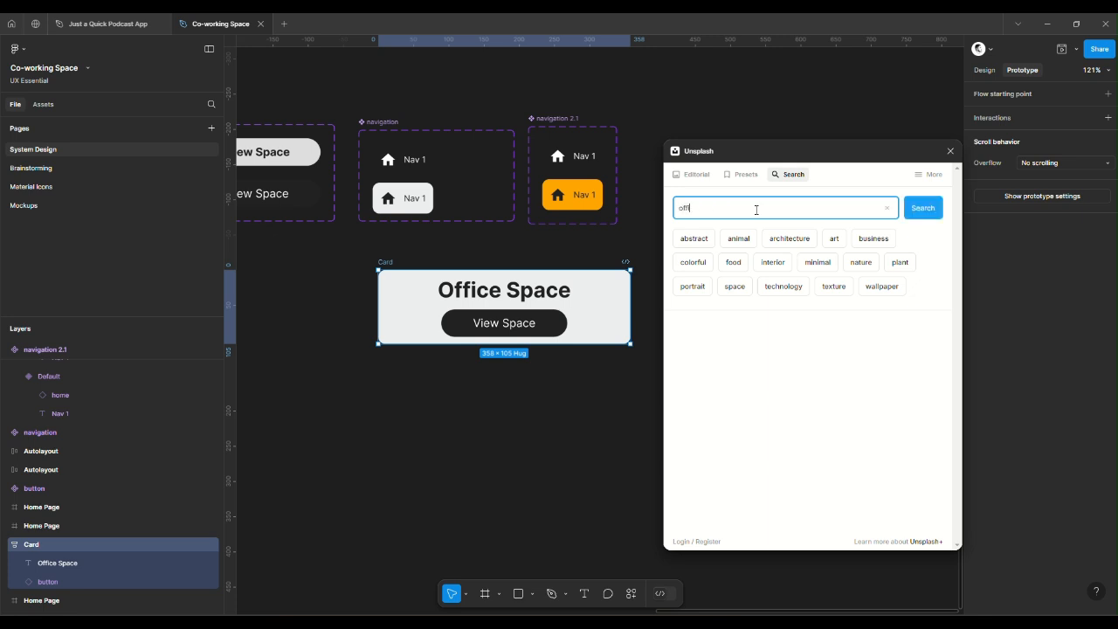
key("Return")
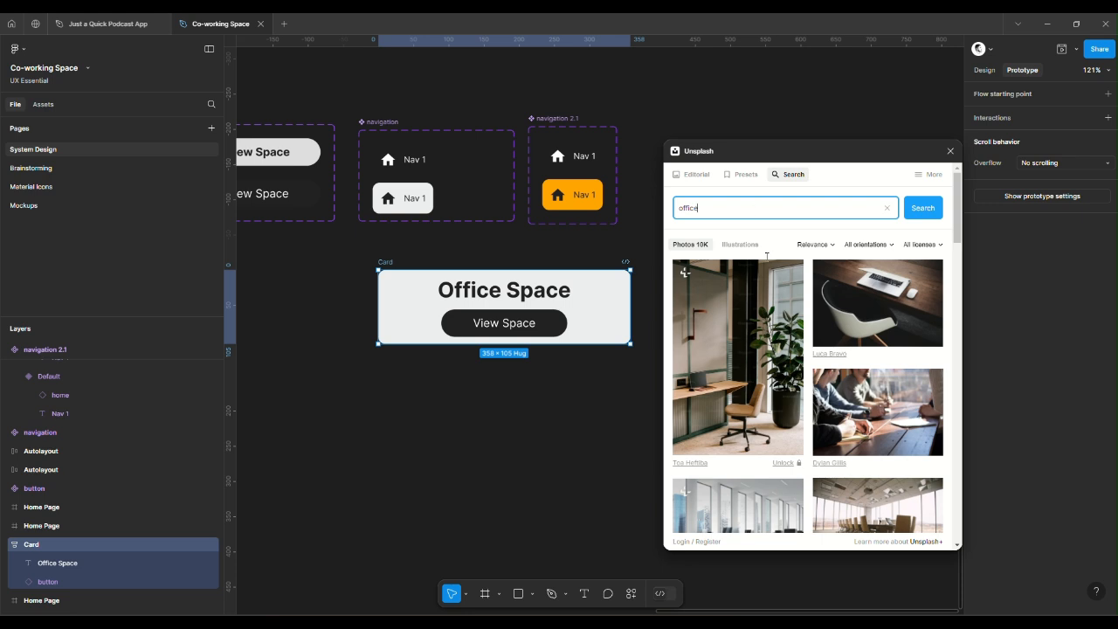
left_click(732, 374)
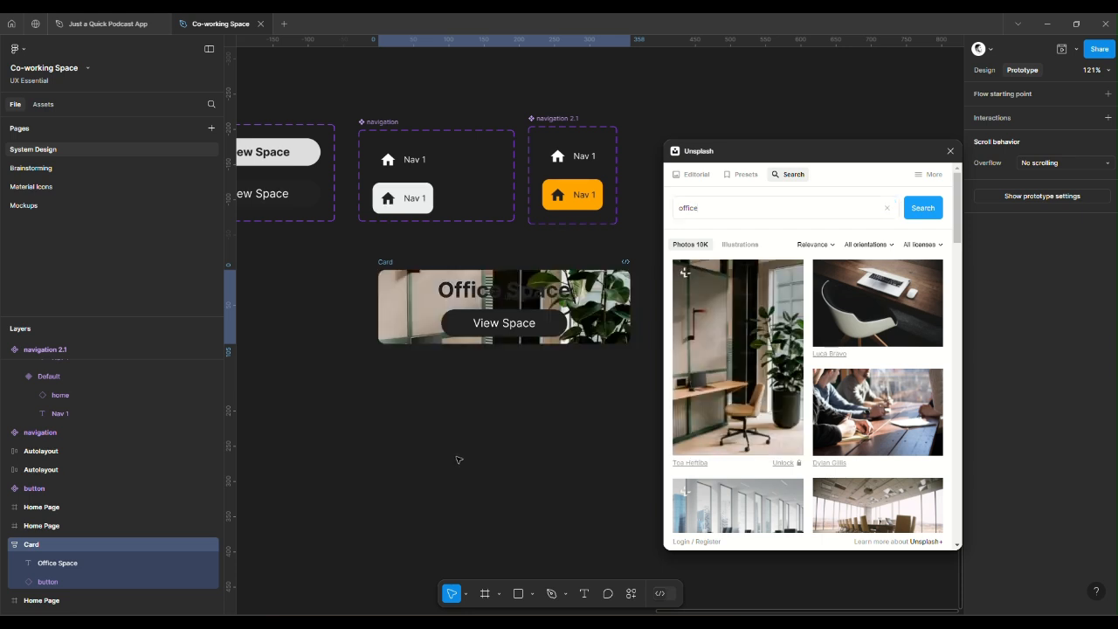
left_click(457, 433)
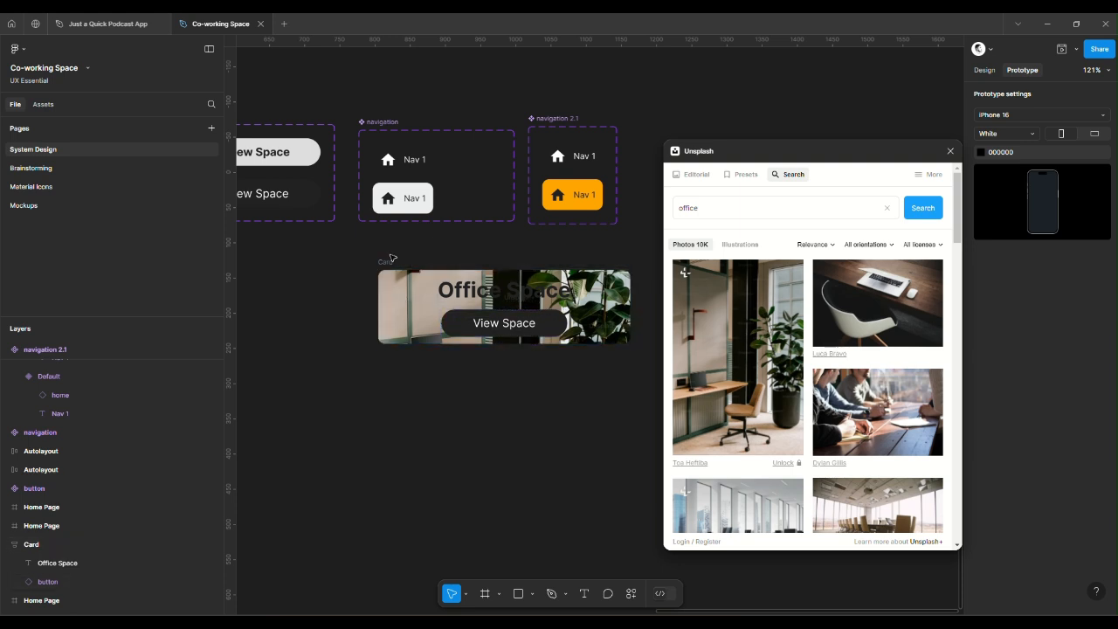
Stretch the duplicated card downward to a height of about 377 so more of its photo fill shows
scroll(392, 259, "right", 2)
left_click(332, 264)
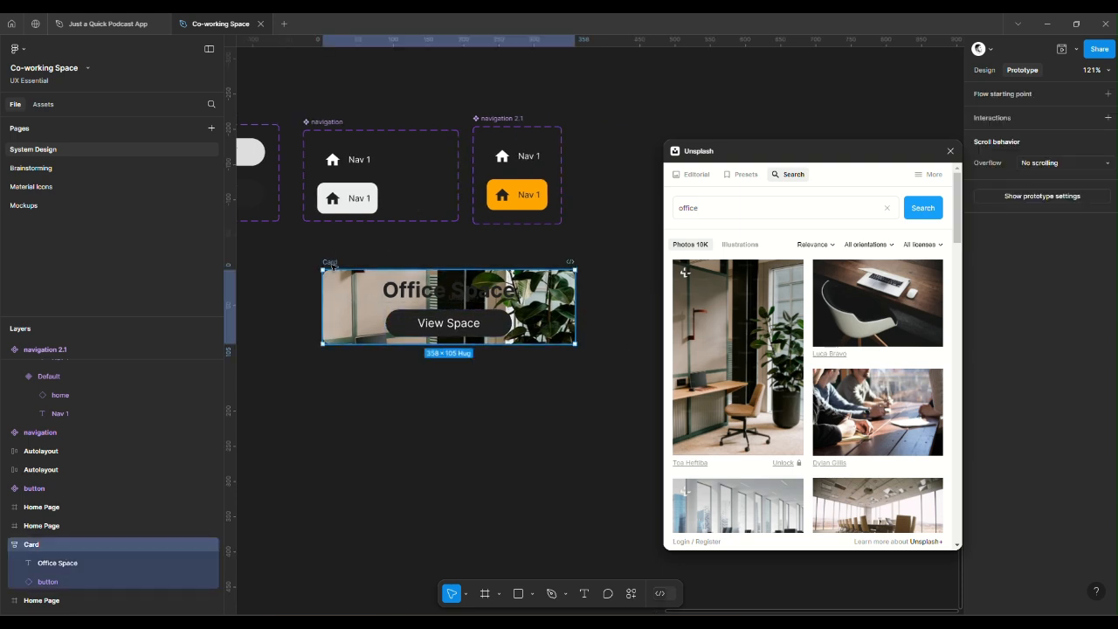
left_click_drag(399, 344, 385, 536)
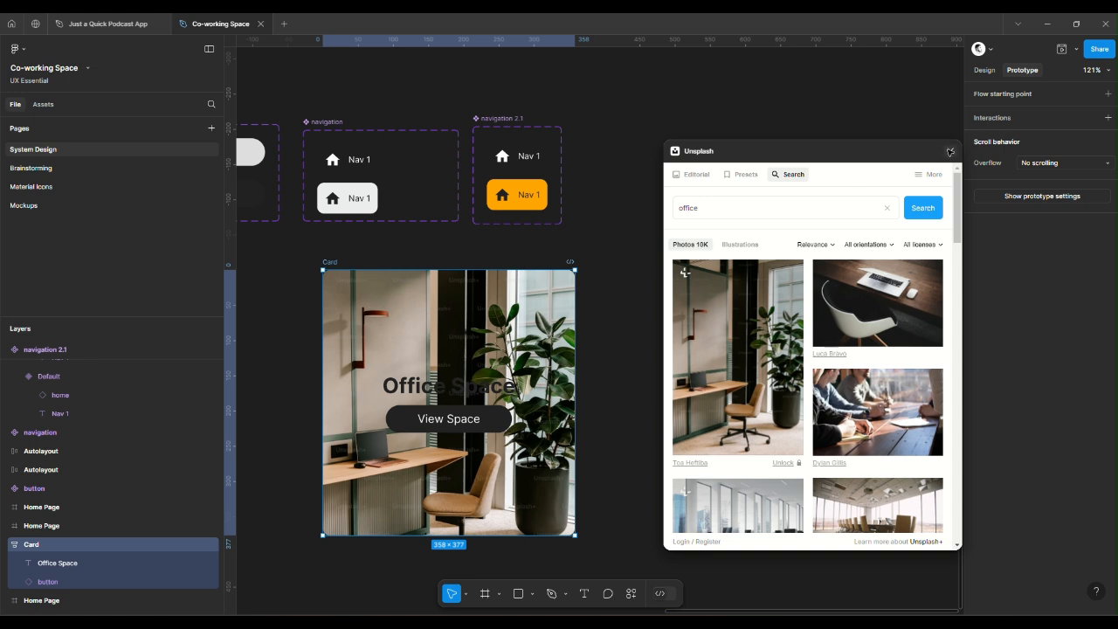
Close the Unsplash plugin and bring up the design properties of the photo-filled card
left_click(950, 152)
left_click(772, 175)
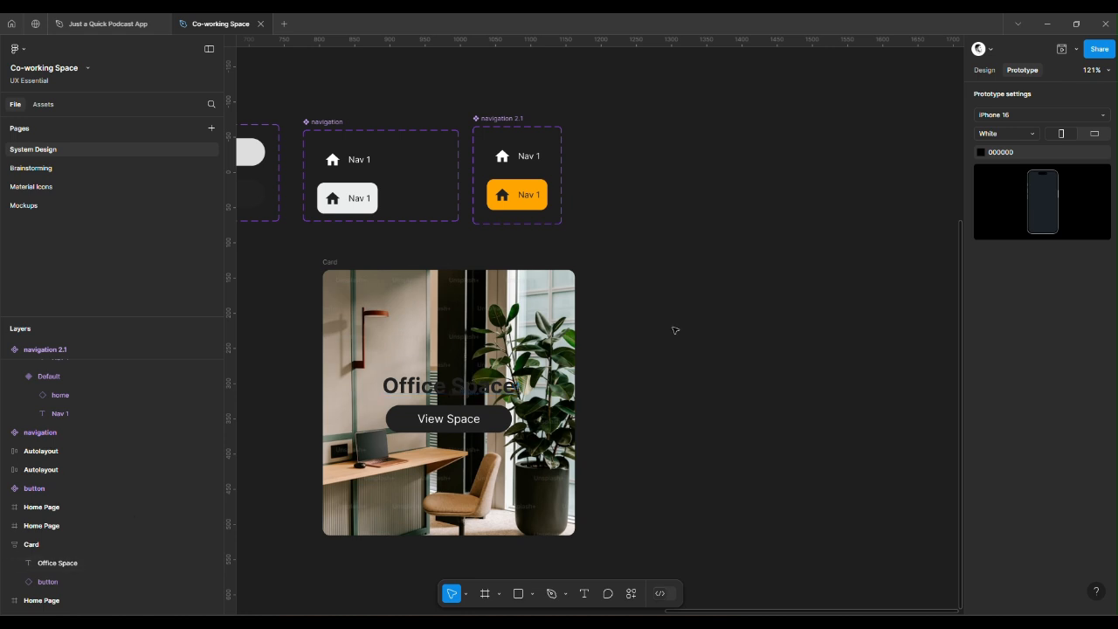
left_click(75, 545)
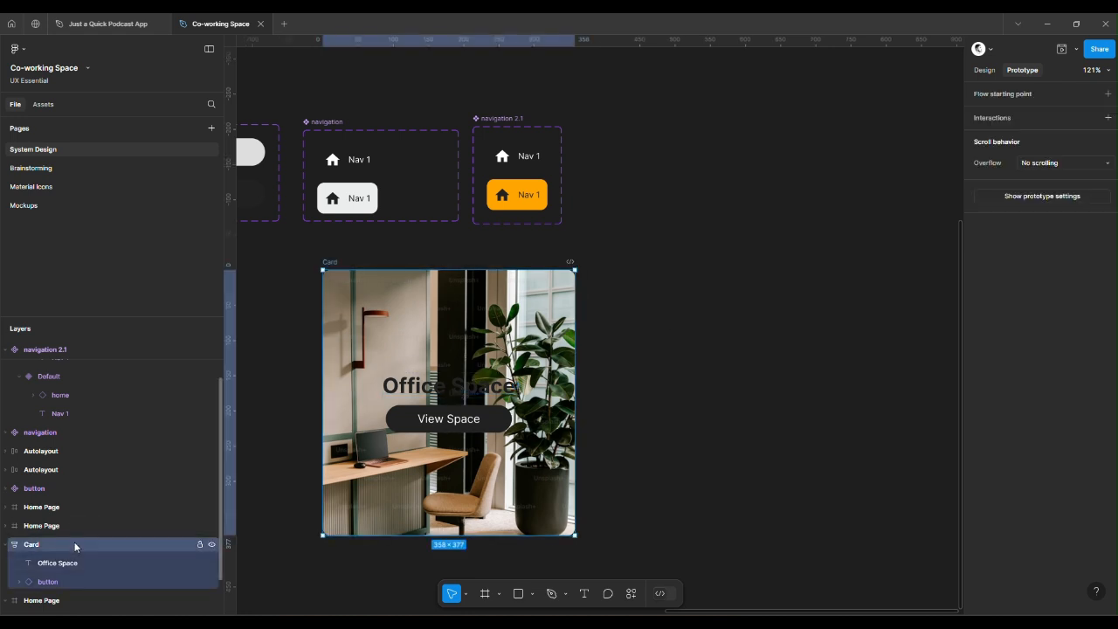
left_click(984, 70)
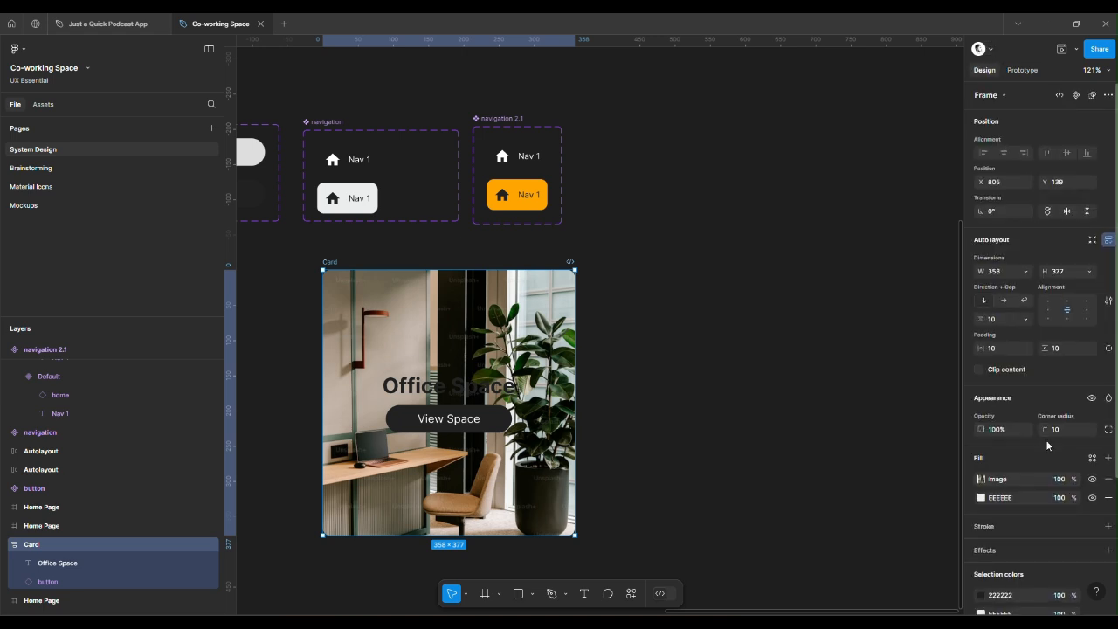
scroll(995, 476, "down", 1)
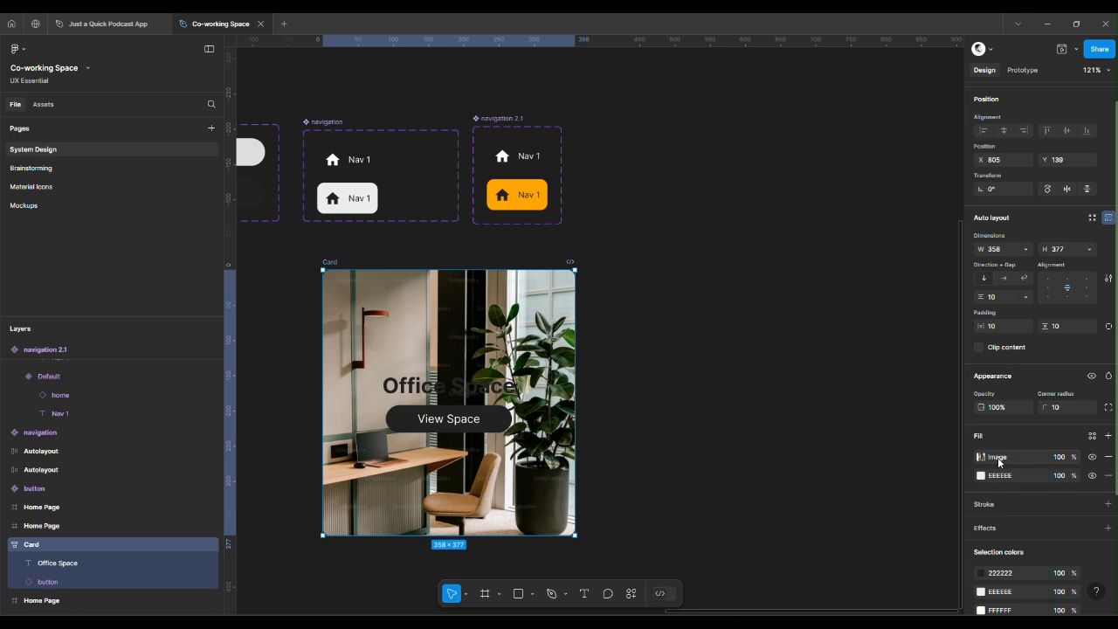
left_click(874, 453)
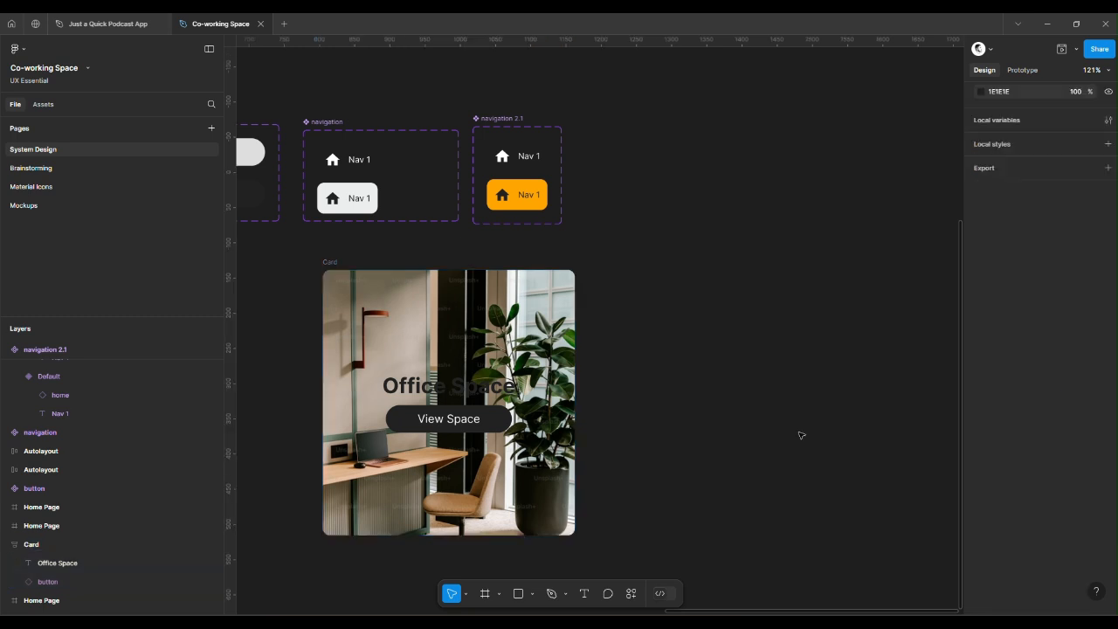
left_click(429, 393)
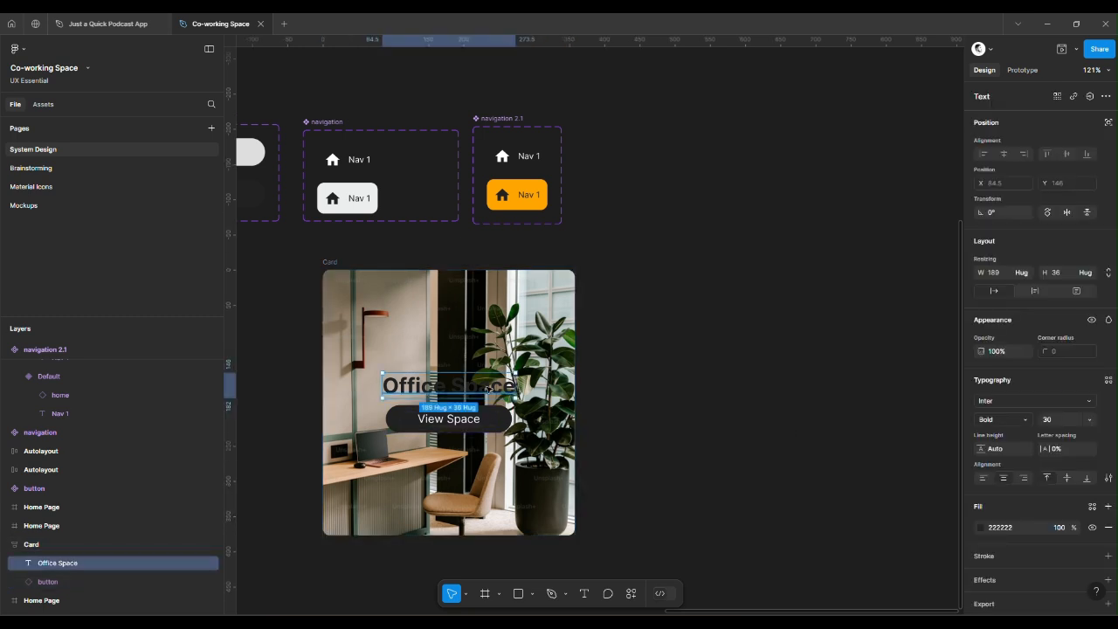
Reorder the card's fills so the EEEEEE fill lies above the photo, and set that fill's opacity to 30%
left_click(327, 263)
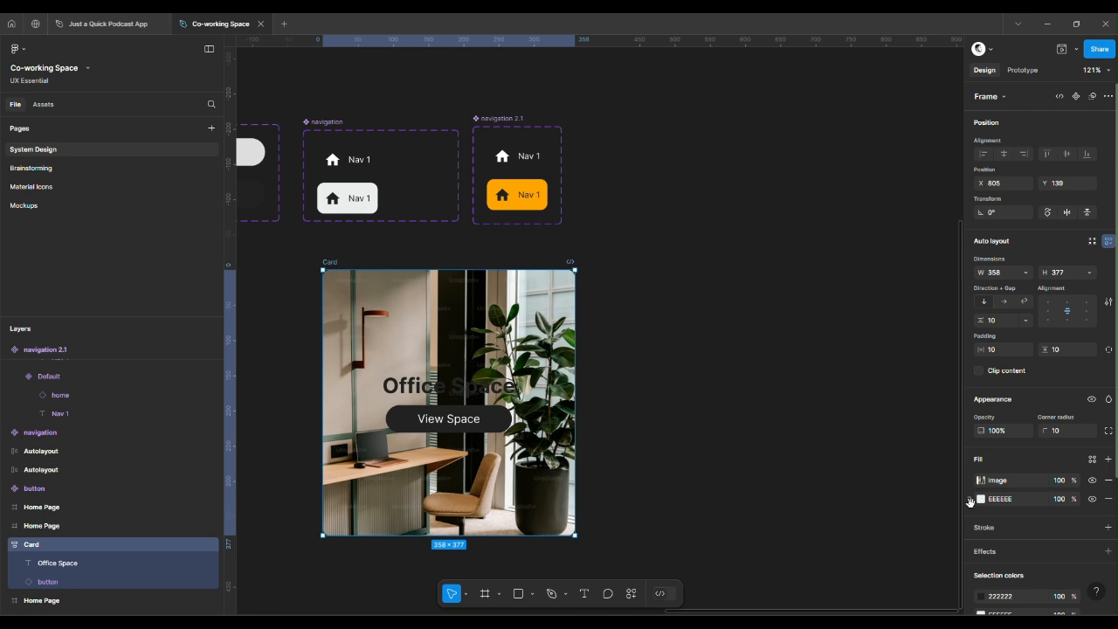
left_click(970, 500)
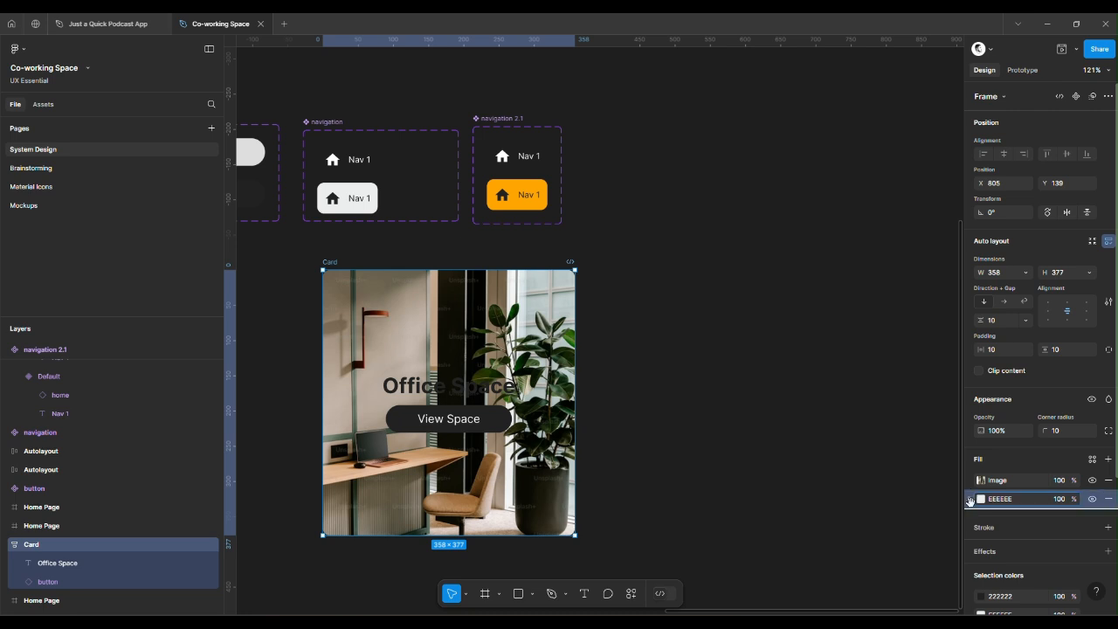
left_click_drag(970, 501, 965, 476)
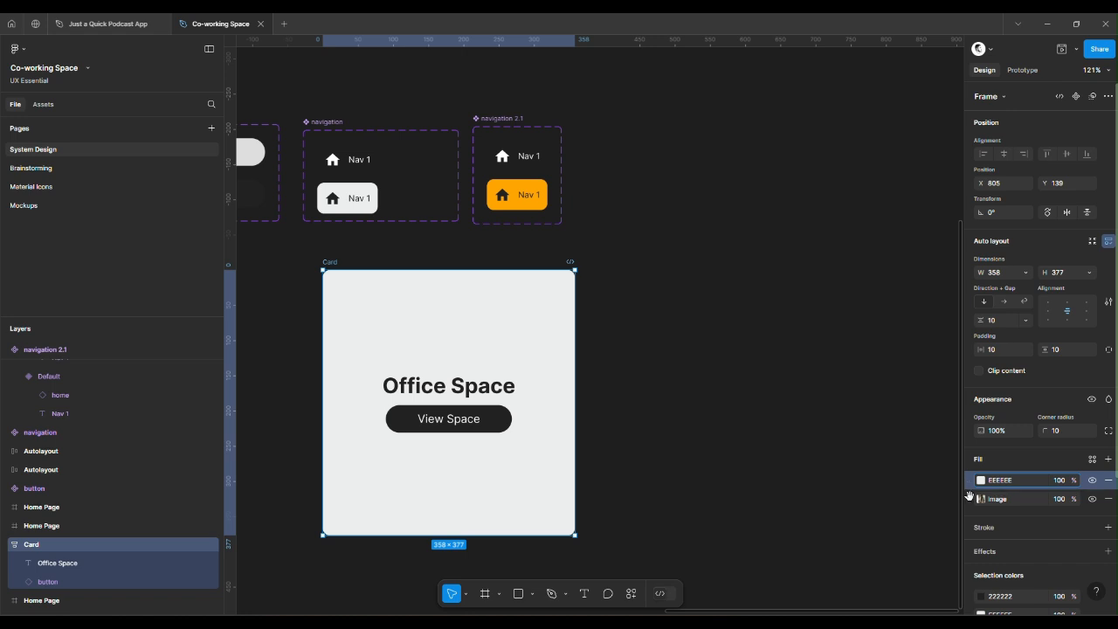
left_click(1065, 482)
double_click(1065, 482)
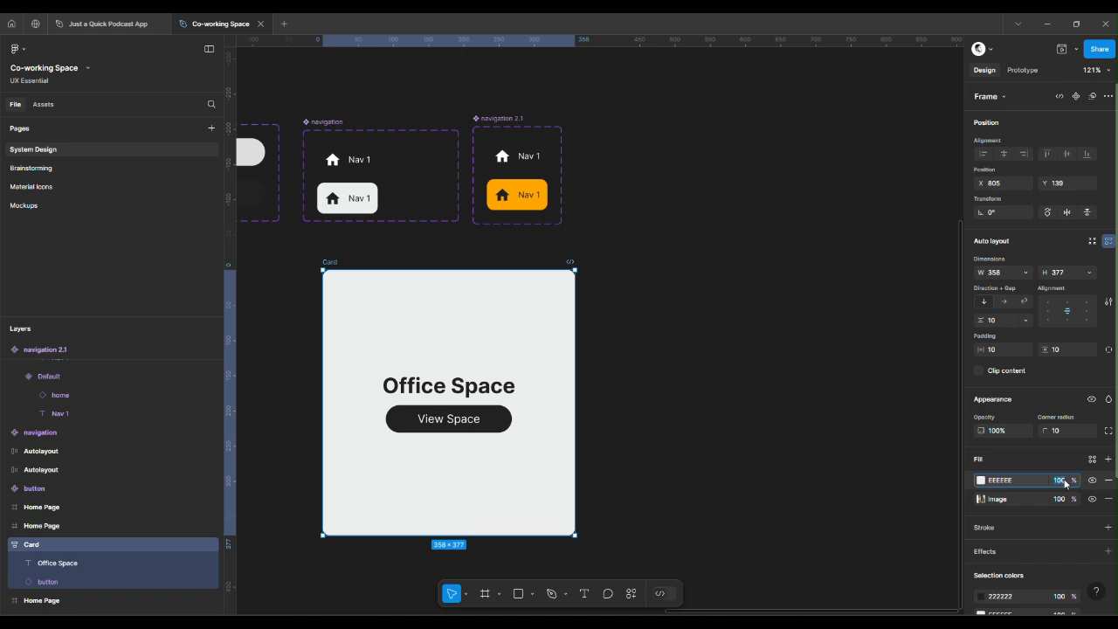
type("30")
key("Return")
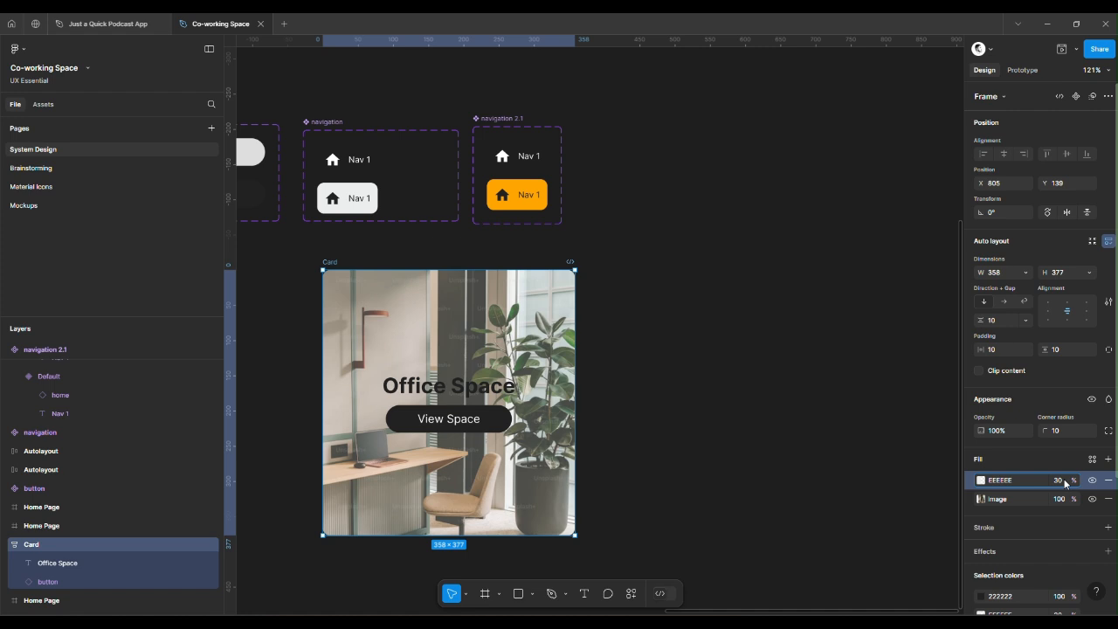
left_click(761, 436)
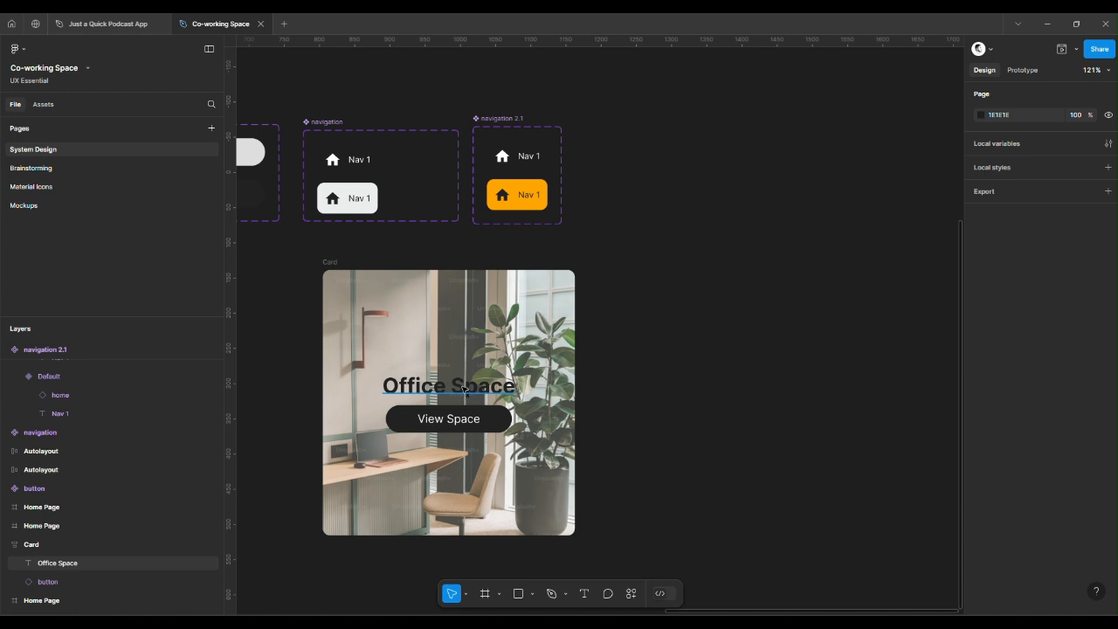
Change the card's title text to "Office Desk"
left_click(464, 391)
double_click(464, 391)
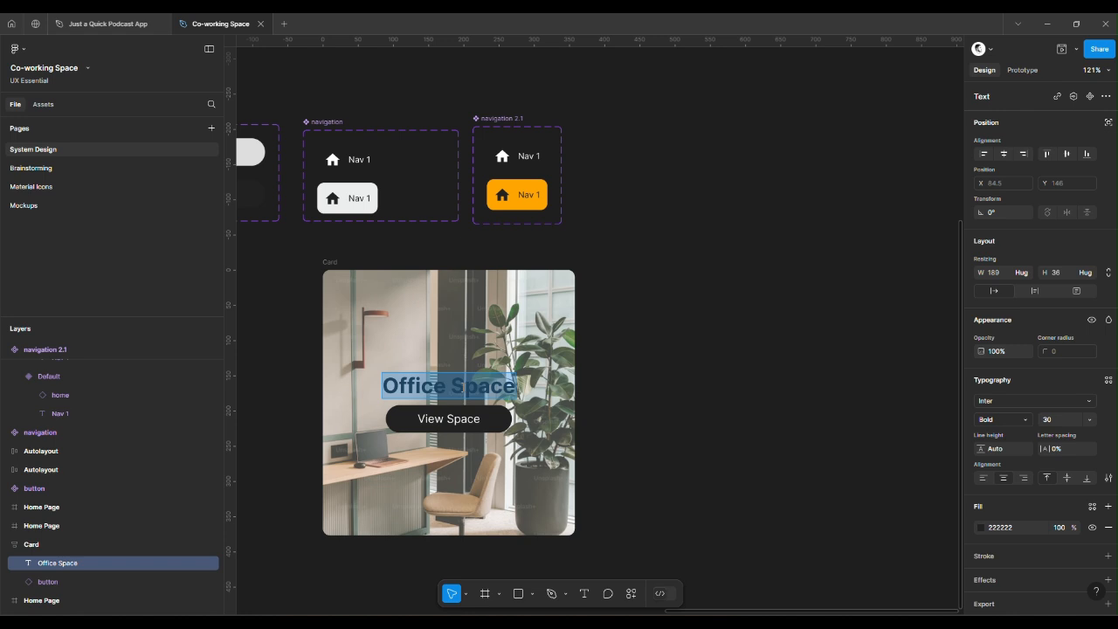
type("Office Dsk")
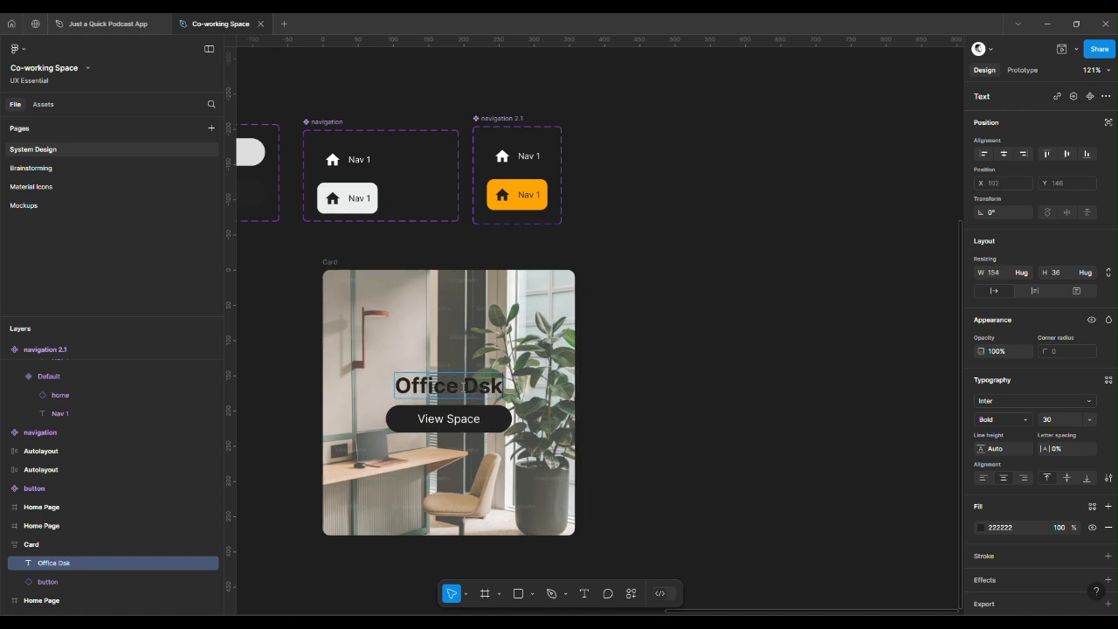
key("BackSpace")
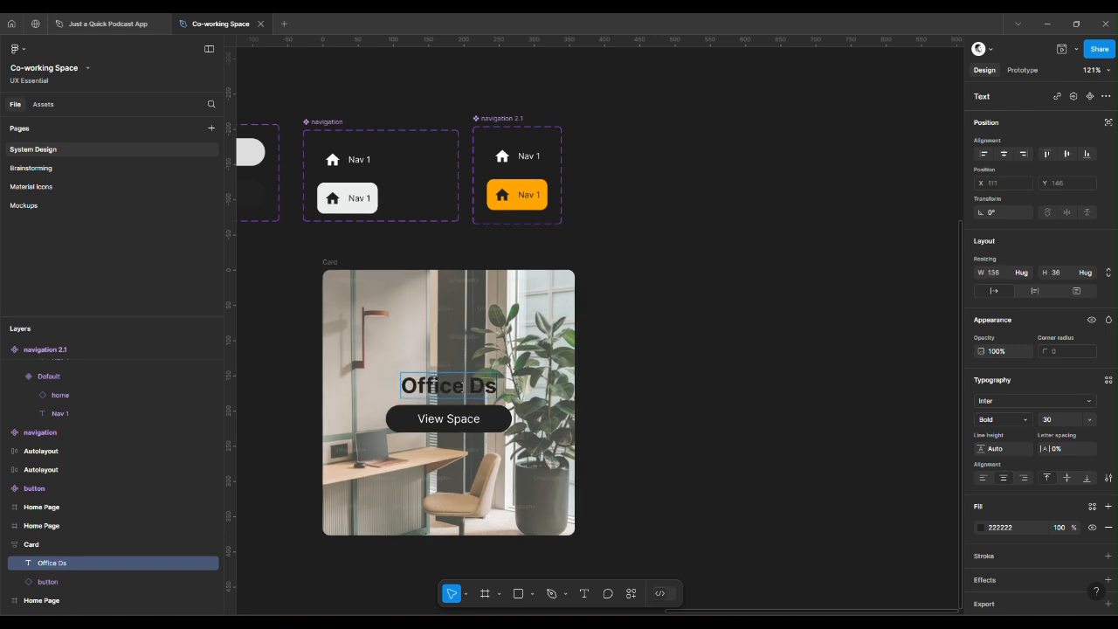
type("esk")
key("Escape")
left_click(671, 399)
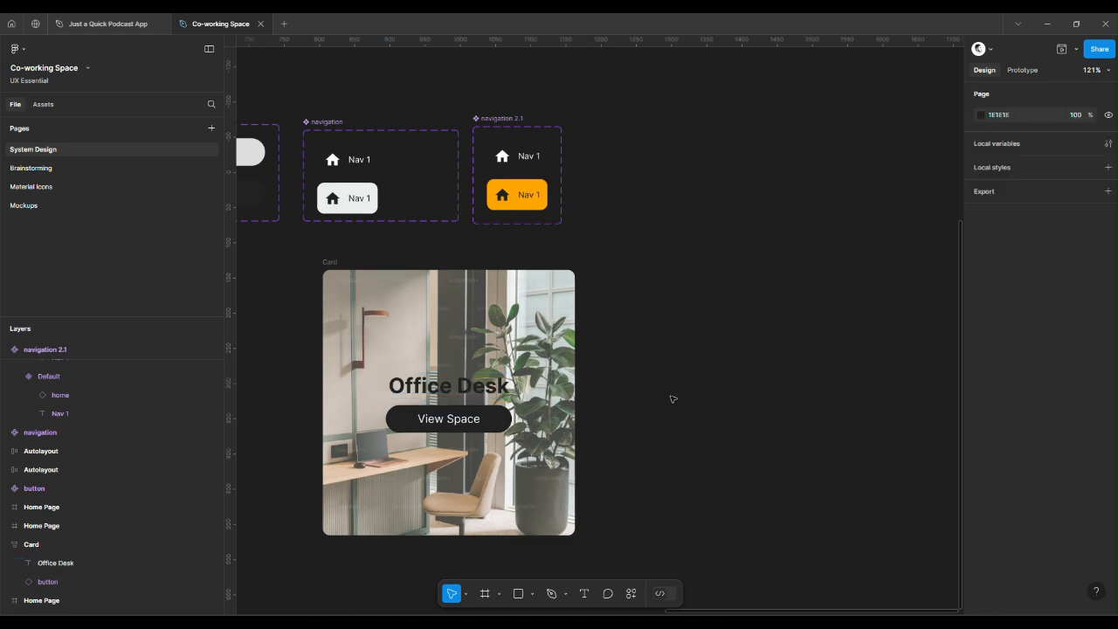
Recolor the card's translucent overlay fill above the photo to the near-black 1E1D1D
left_click(402, 303)
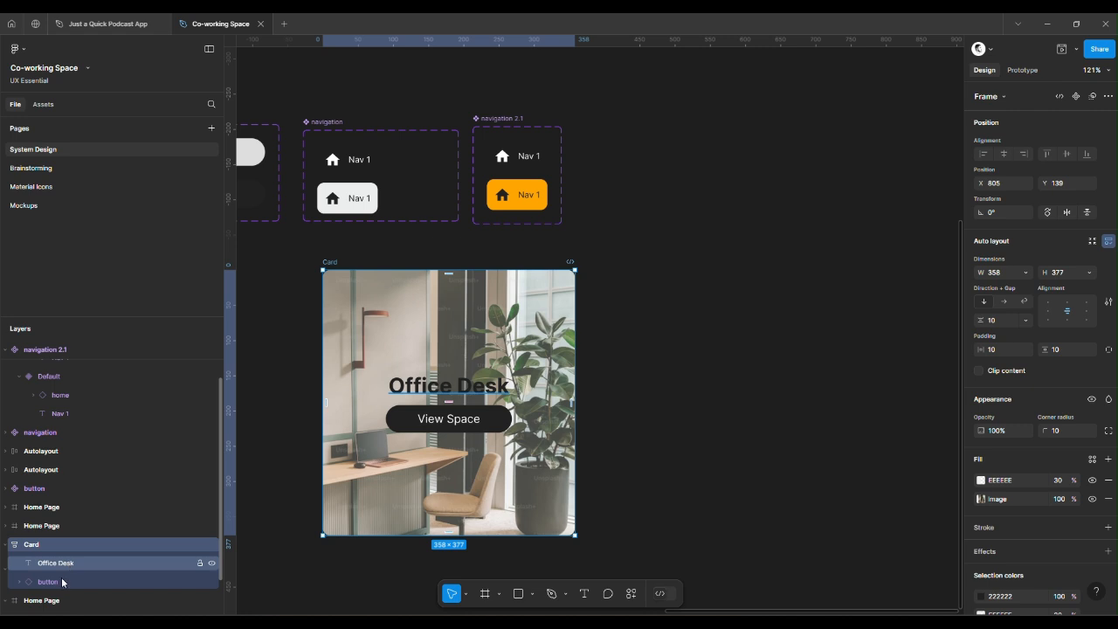
left_click(981, 481)
left_click(896, 375)
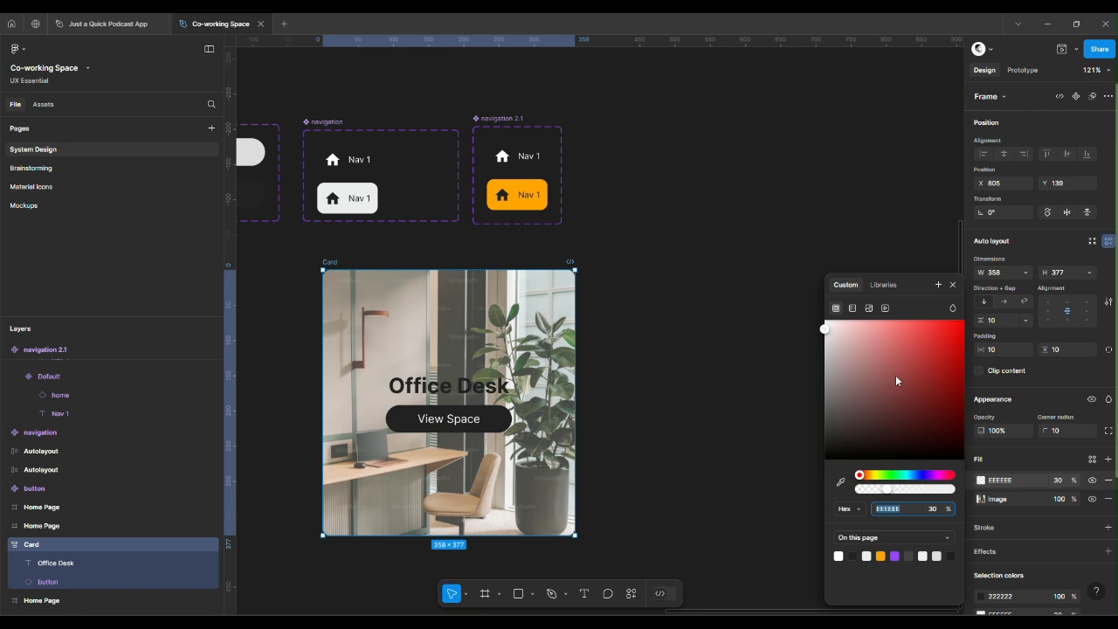
left_click(822, 447)
left_click_drag(836, 454, 830, 444)
left_click(954, 287)
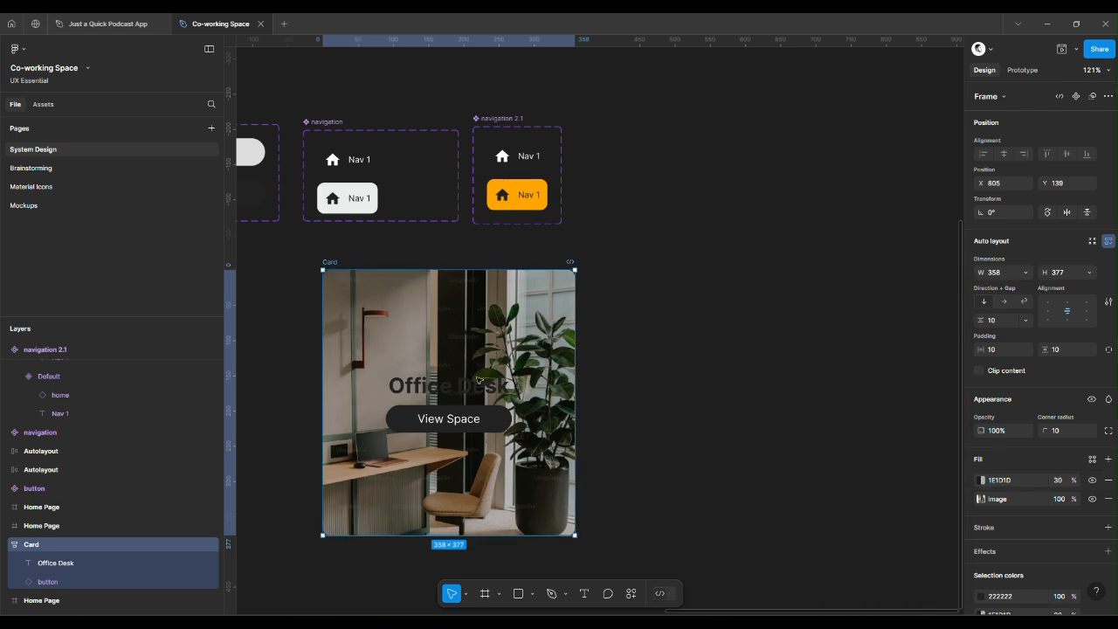
Set the fill color of the card's "Office Desk" title to white, FFFFFF
left_click(444, 385)
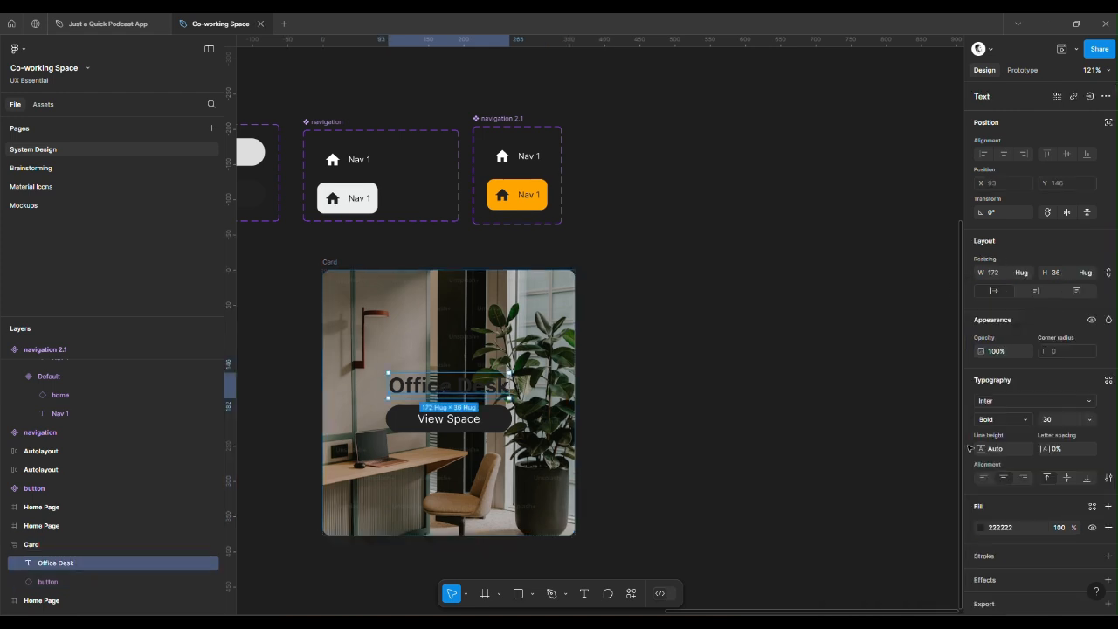
left_click(1019, 527)
double_click(1020, 526)
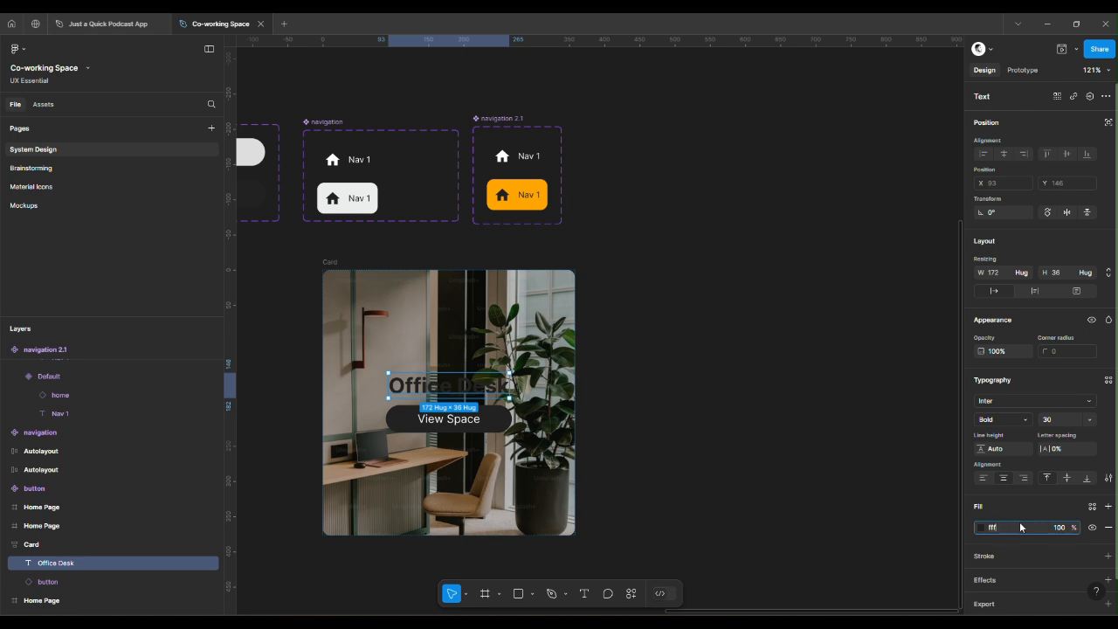
type("fff")
key("Return")
left_click(697, 398)
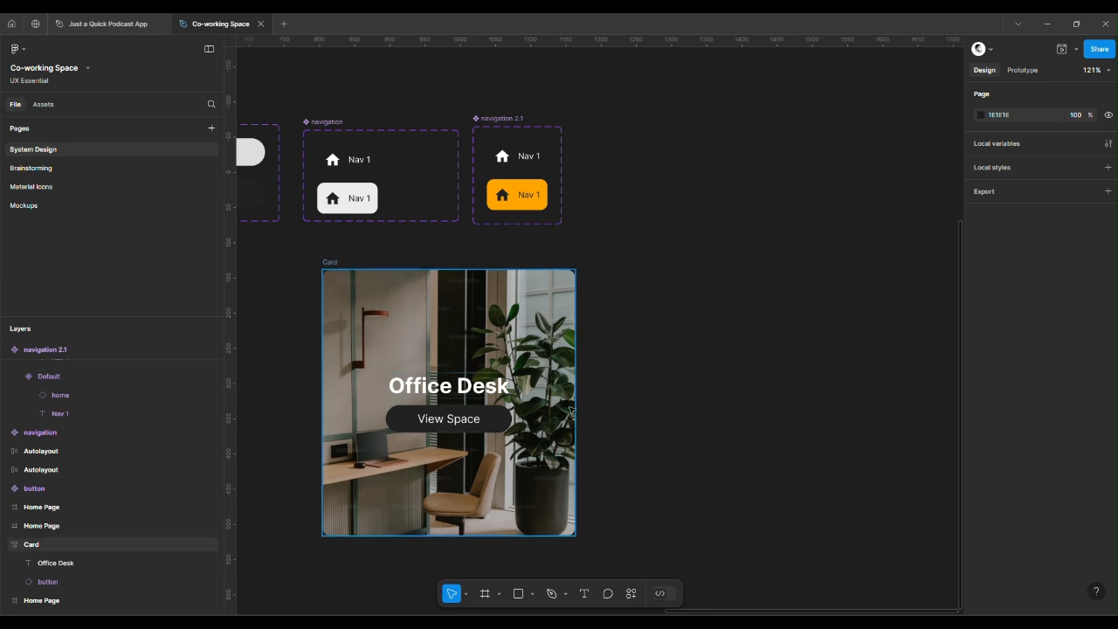
Change the font of the "Office Desk" title to DM Serif Display
left_click(479, 388)
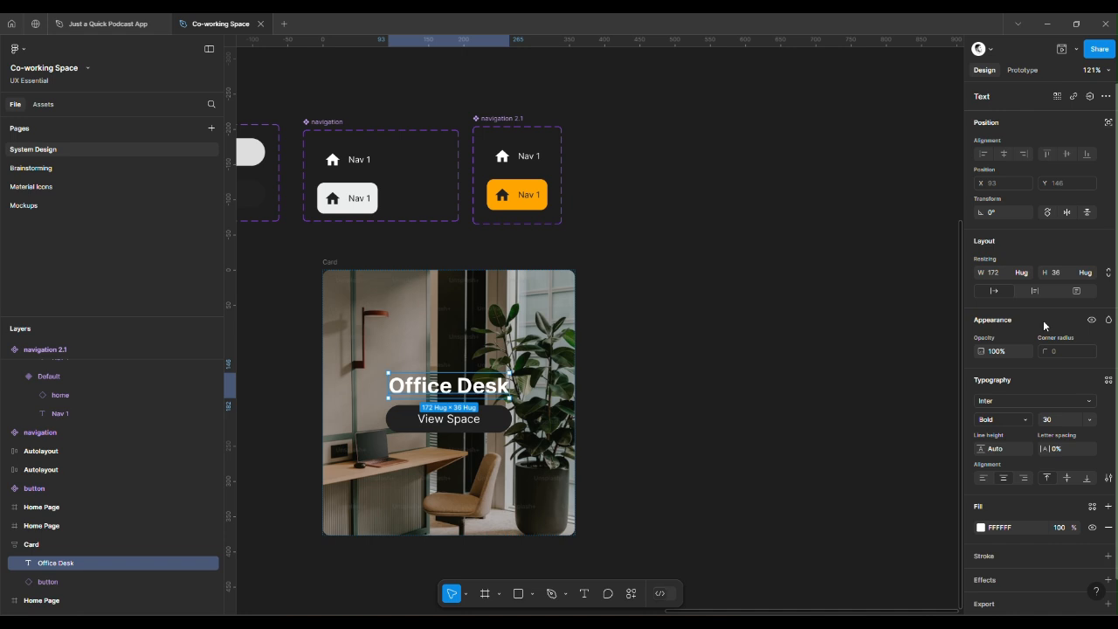
left_click(1030, 399)
type("c")
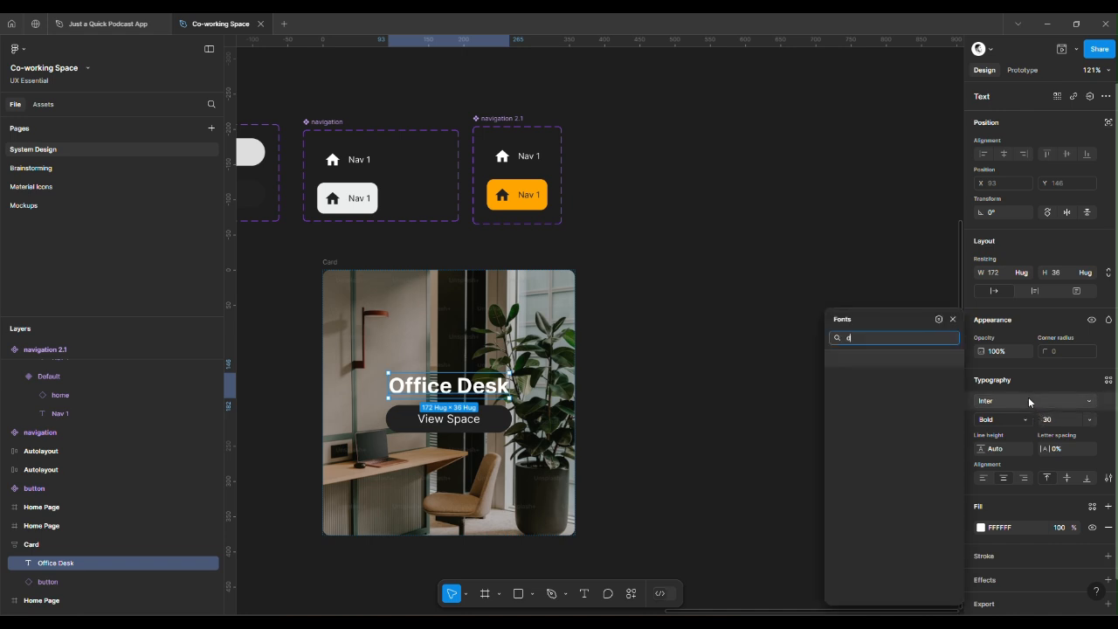
type("m san")
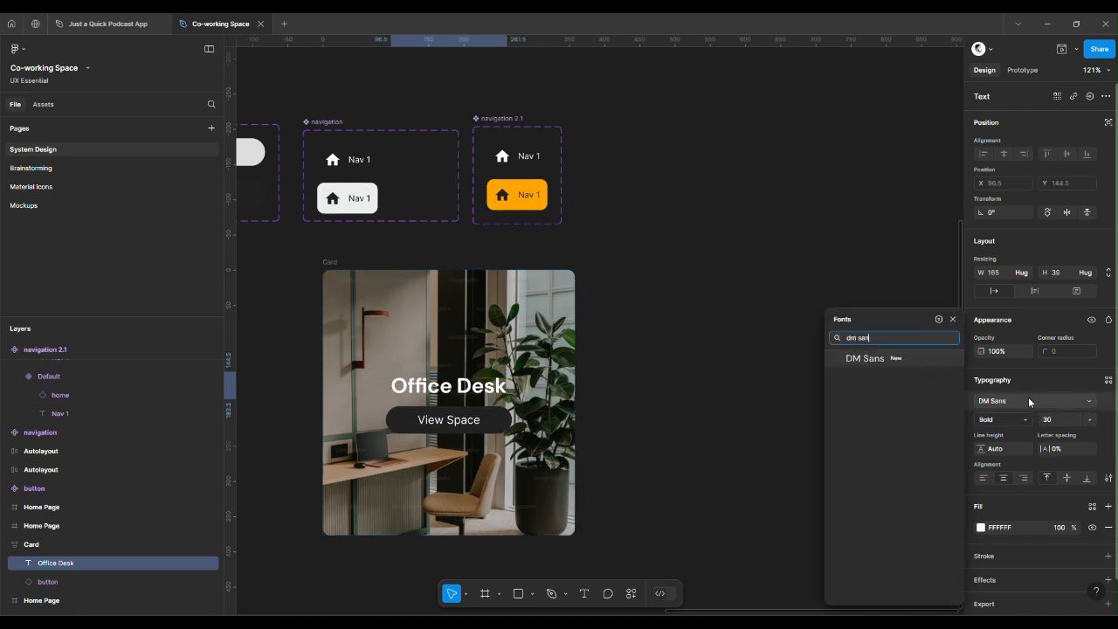
key("BackSpace")
key("BackSpace")
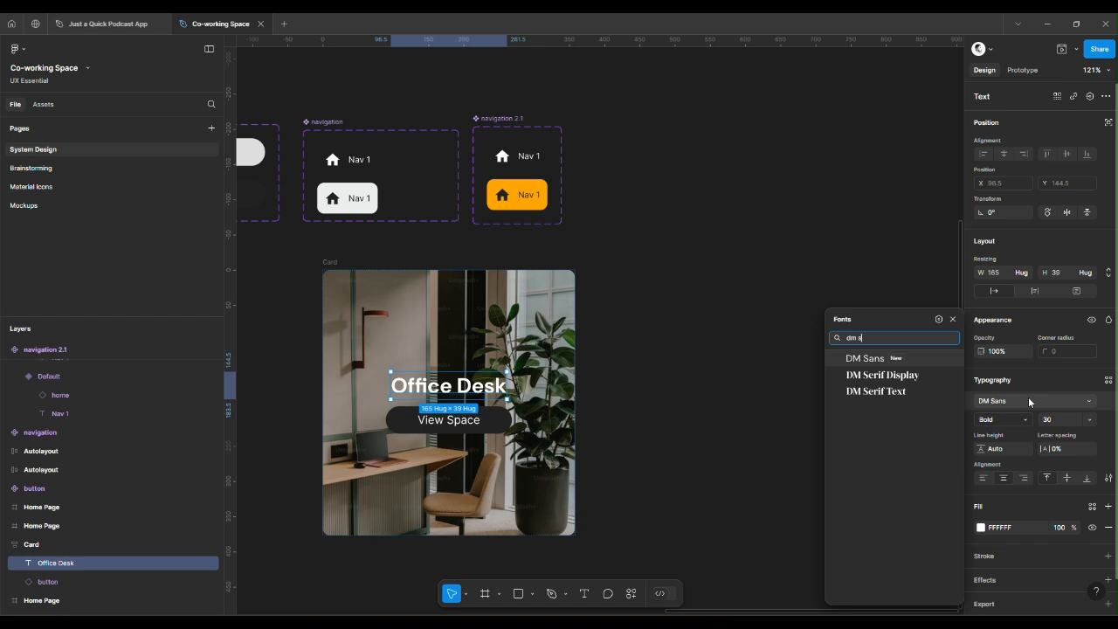
left_click(905, 376)
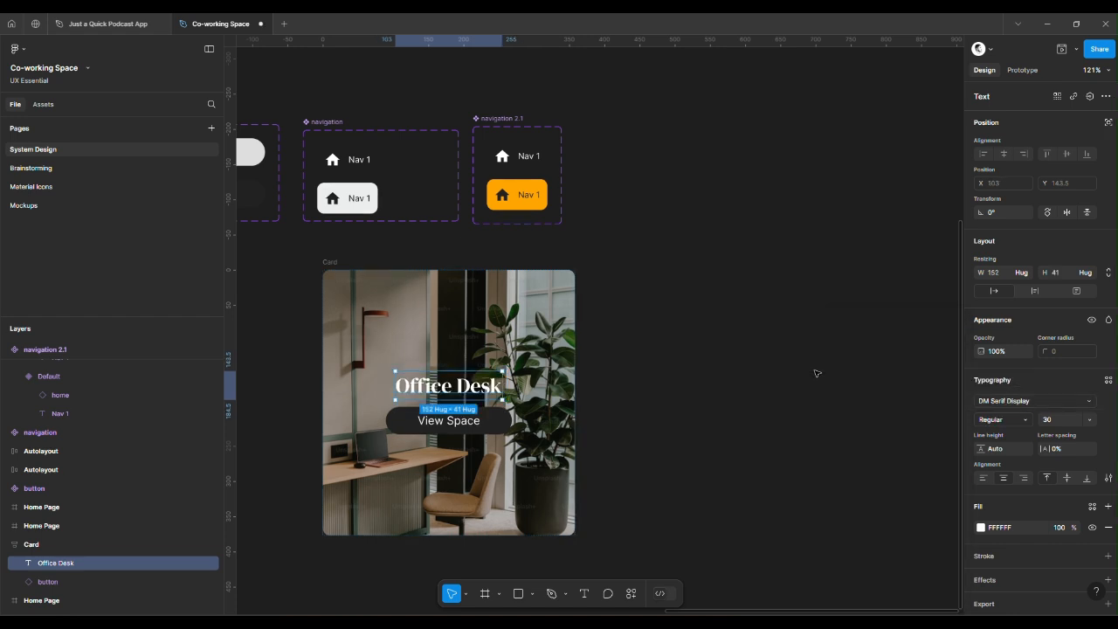
left_click(472, 427)
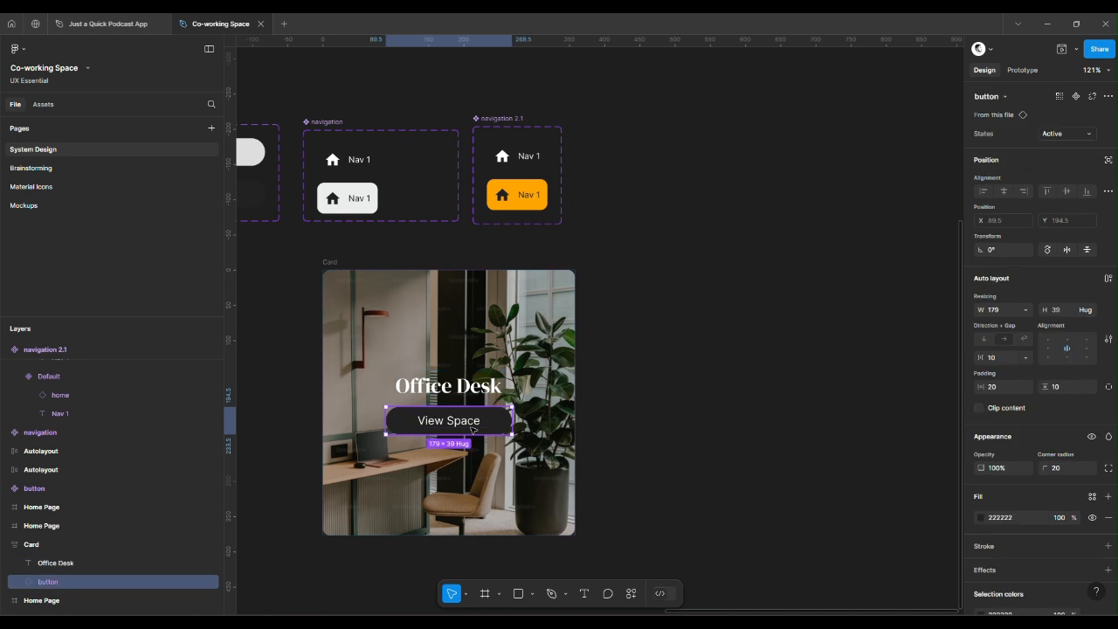
left_click(472, 426)
left_click(623, 481)
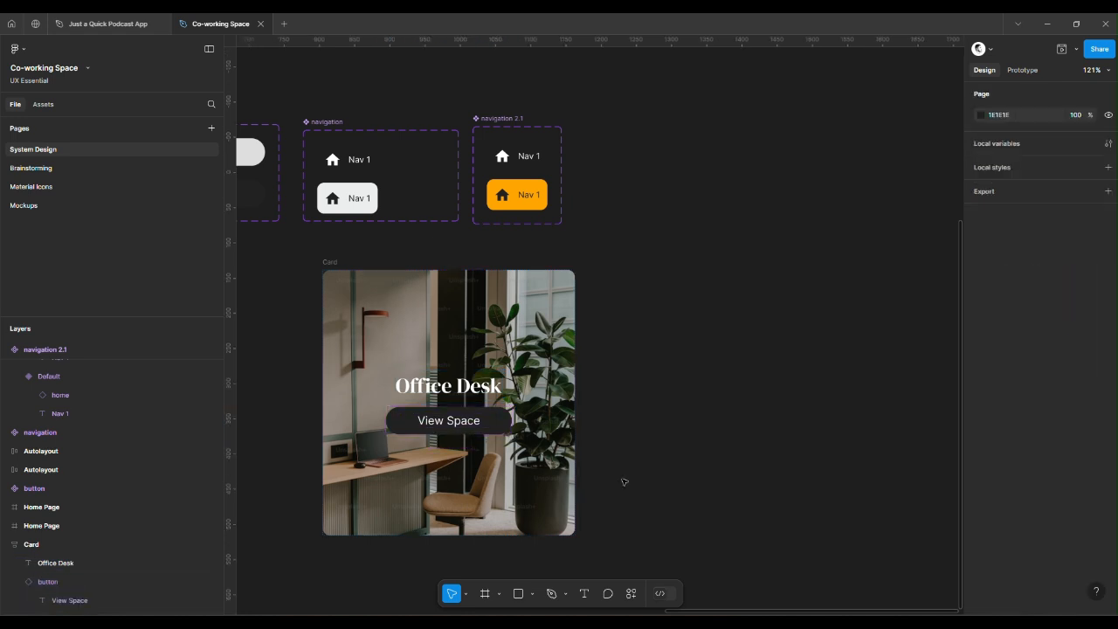
left_click(515, 406)
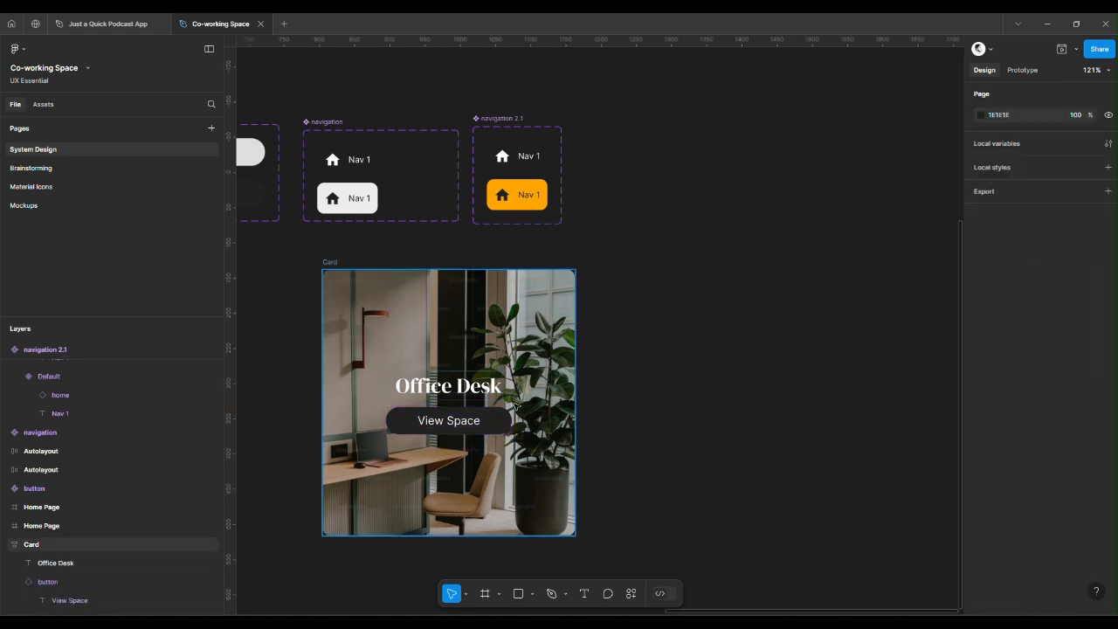
Create a text style from the "Office Desk" title, named "Card Title" with the description "This for Cards"
left_click(463, 385)
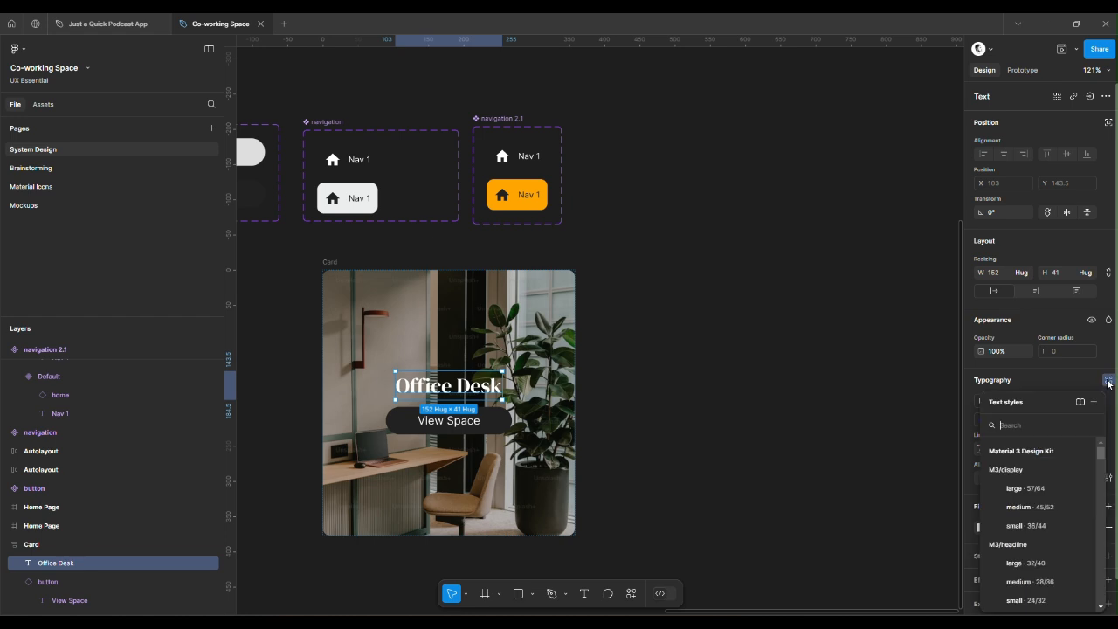
left_click(1093, 402)
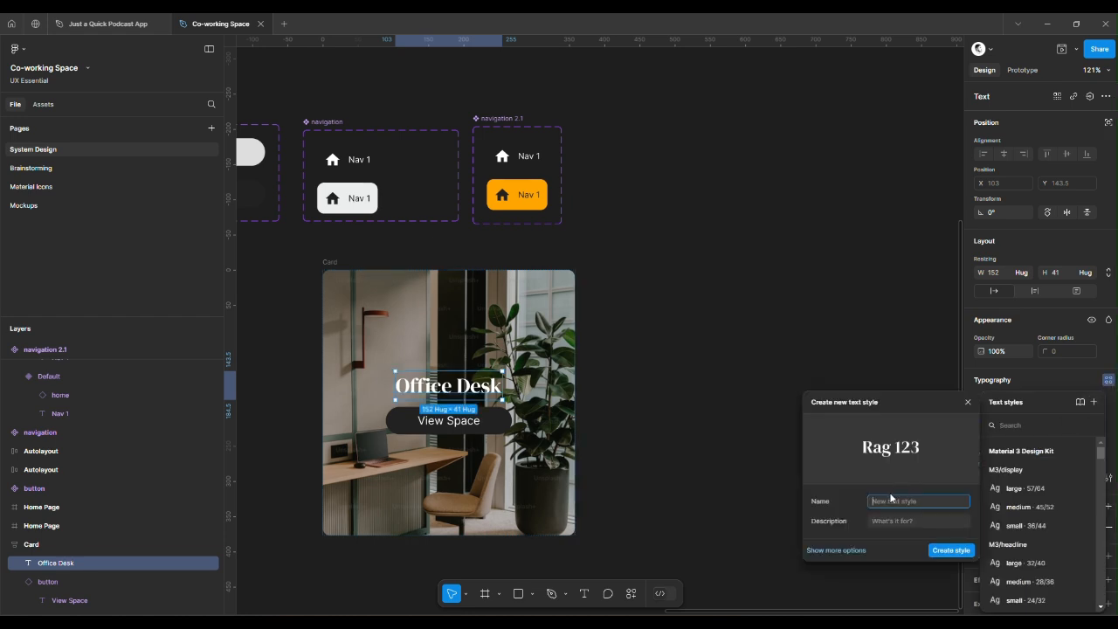
type("Card Title")
left_click(897, 523)
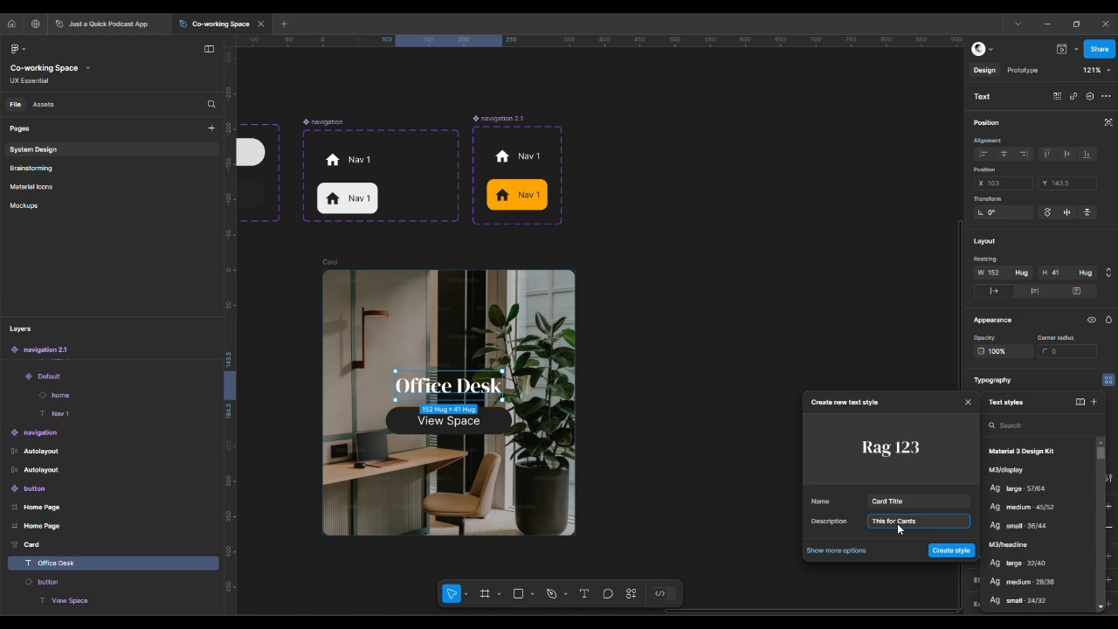
left_click(951, 550)
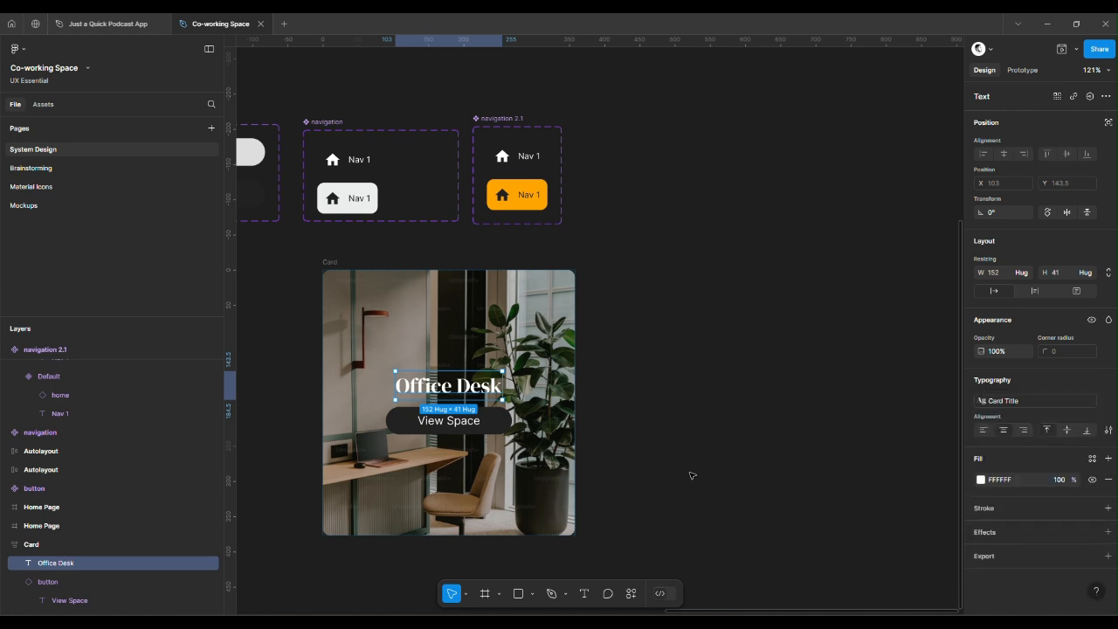
Go to the card button's main component and set the Active variant's "View Space" label to font size 14
left_click(443, 432)
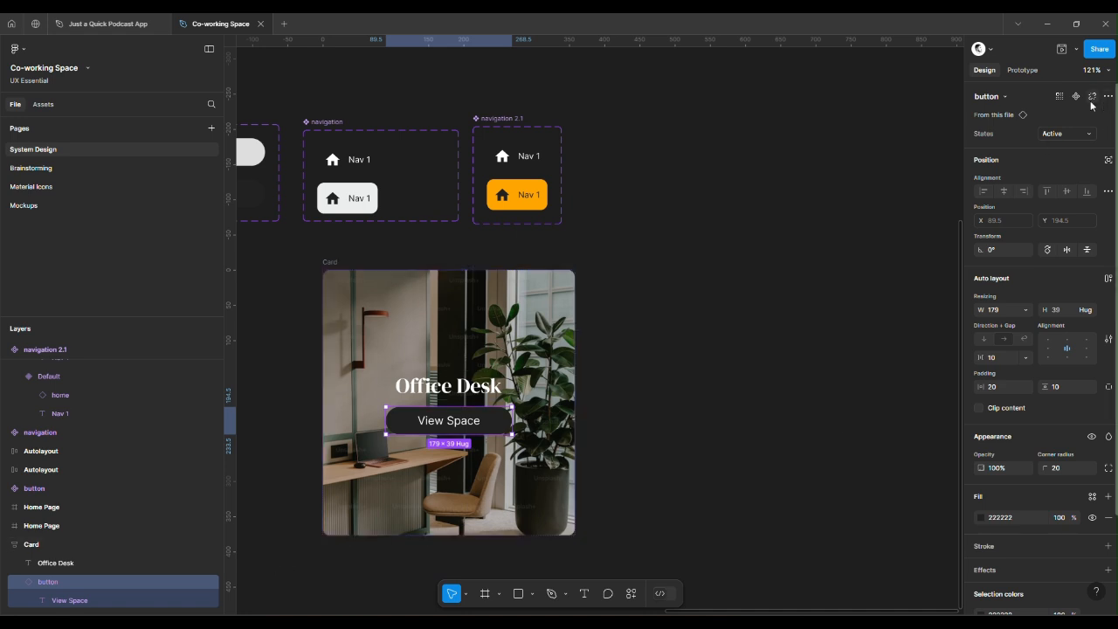
left_click(1023, 116)
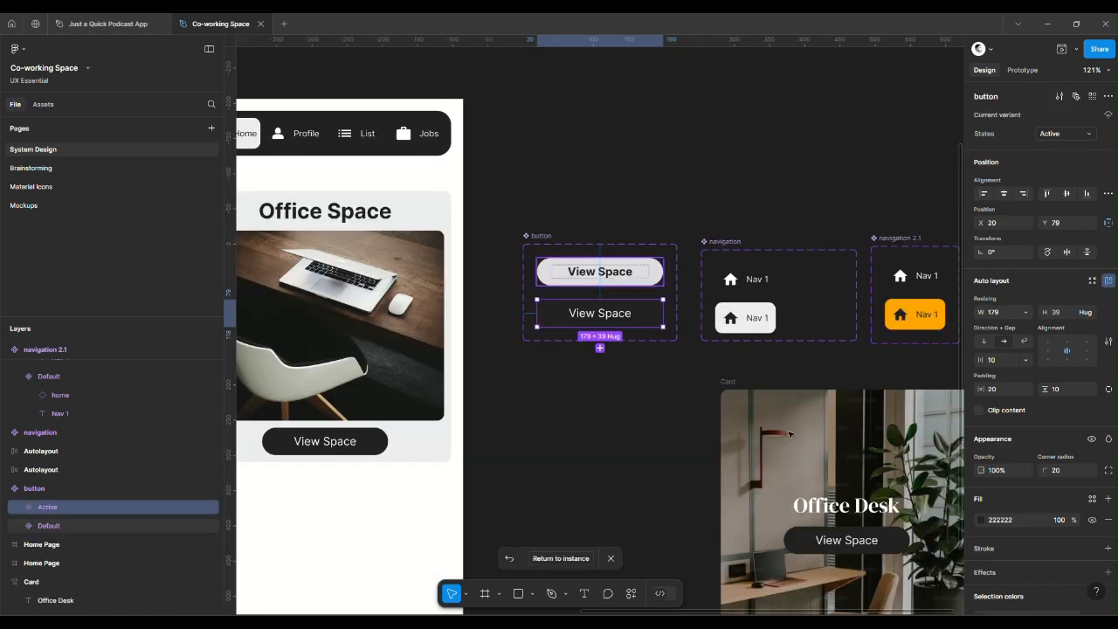
scroll(618, 336, "up", 3)
scroll(617, 336, "up", 5)
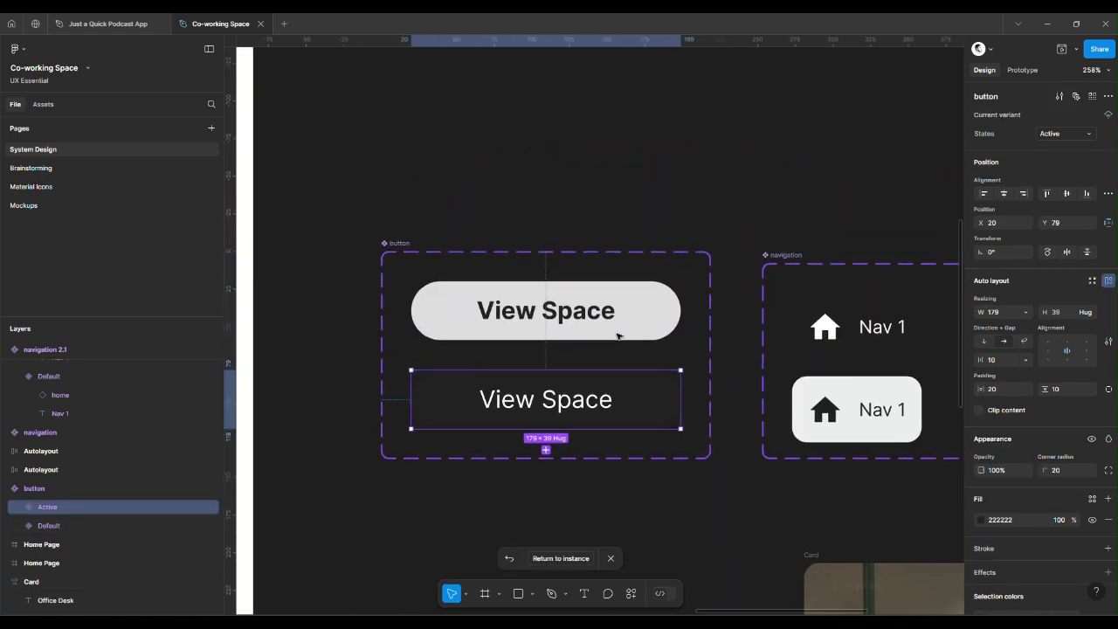
double_click(560, 400)
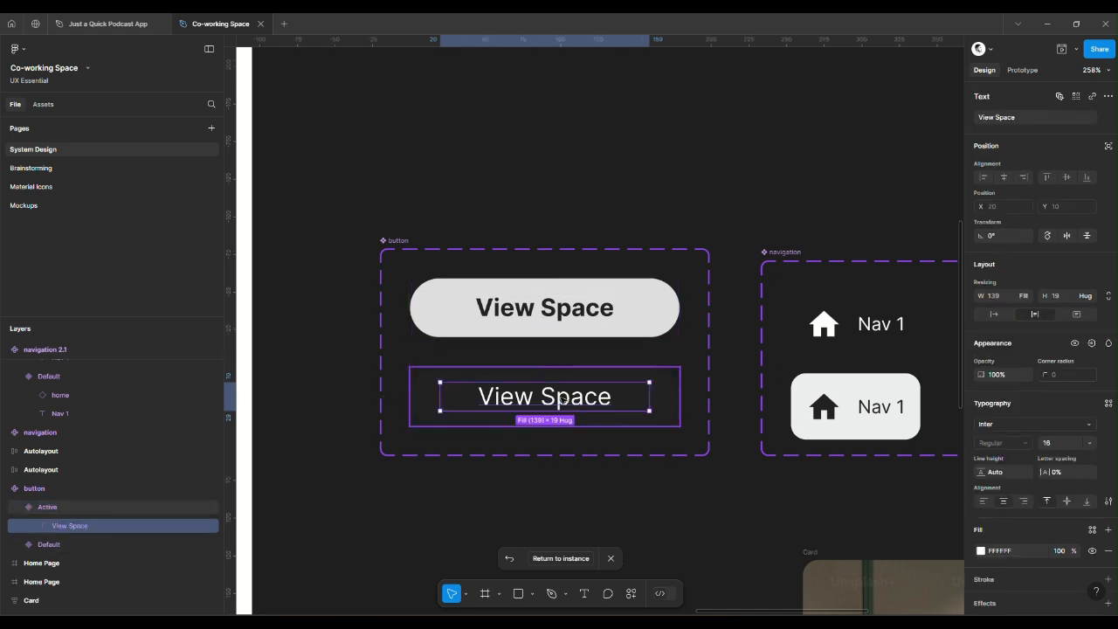
left_click(1059, 444)
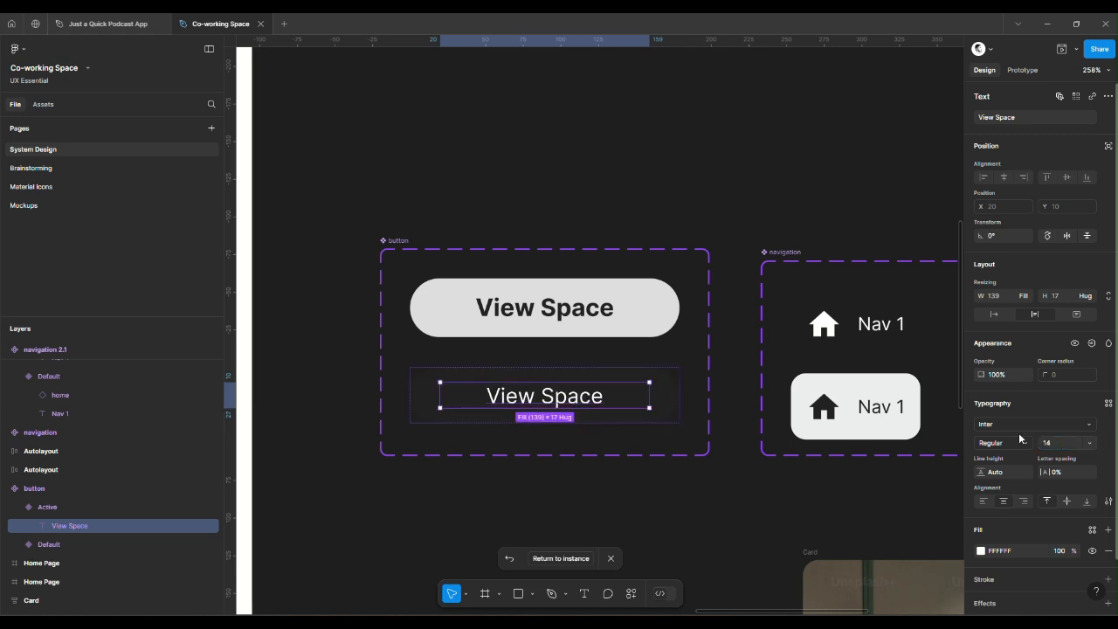
Set the font size of the "View Space" label in the button's Default variant to 14
left_click(605, 309)
left_click(650, 307)
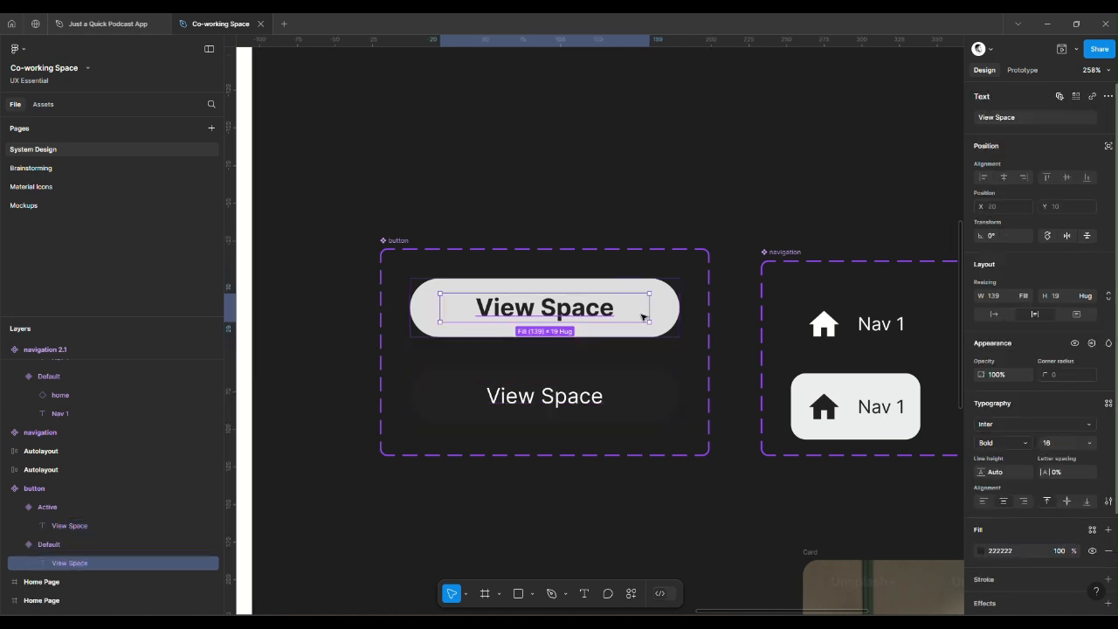
left_click(1057, 444)
type("14")
key("Return")
left_click(616, 231)
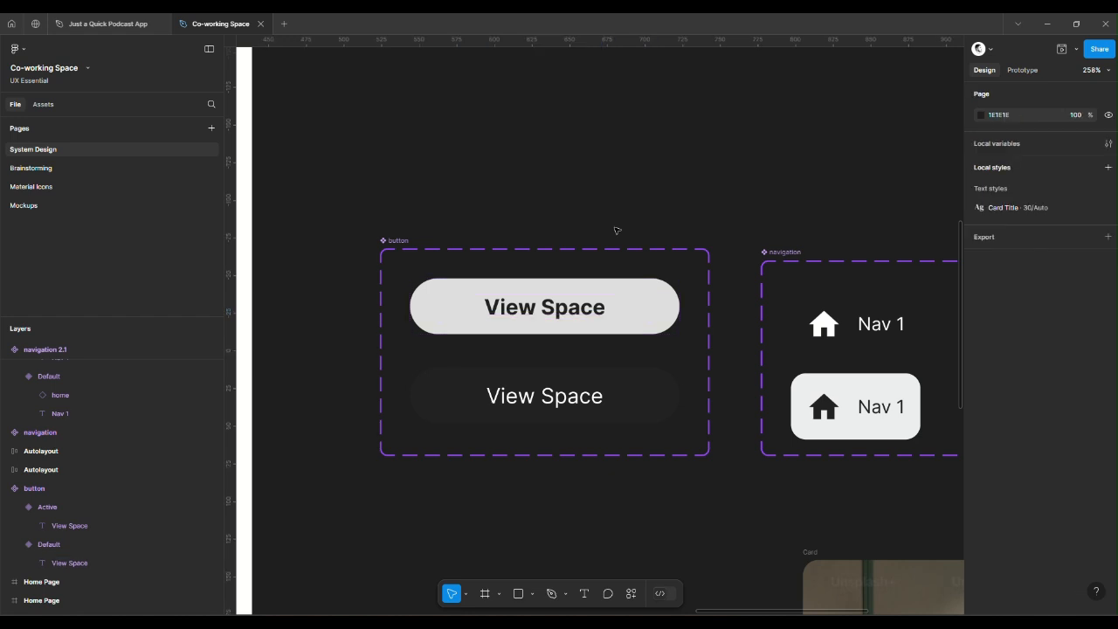
left_click(558, 314)
left_click(558, 315)
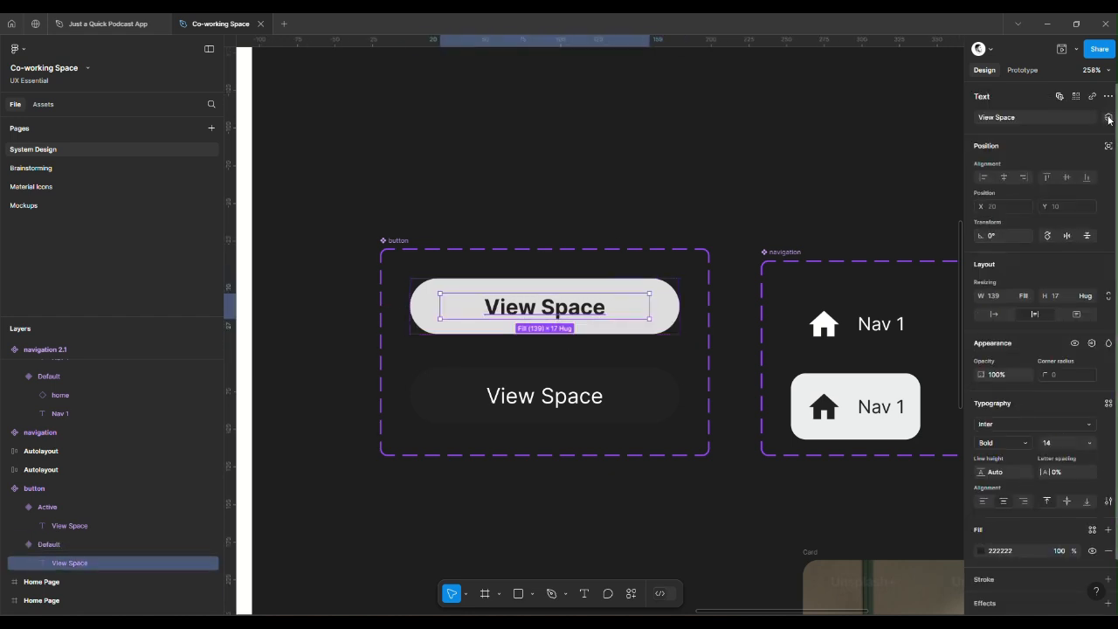
left_click(1109, 118)
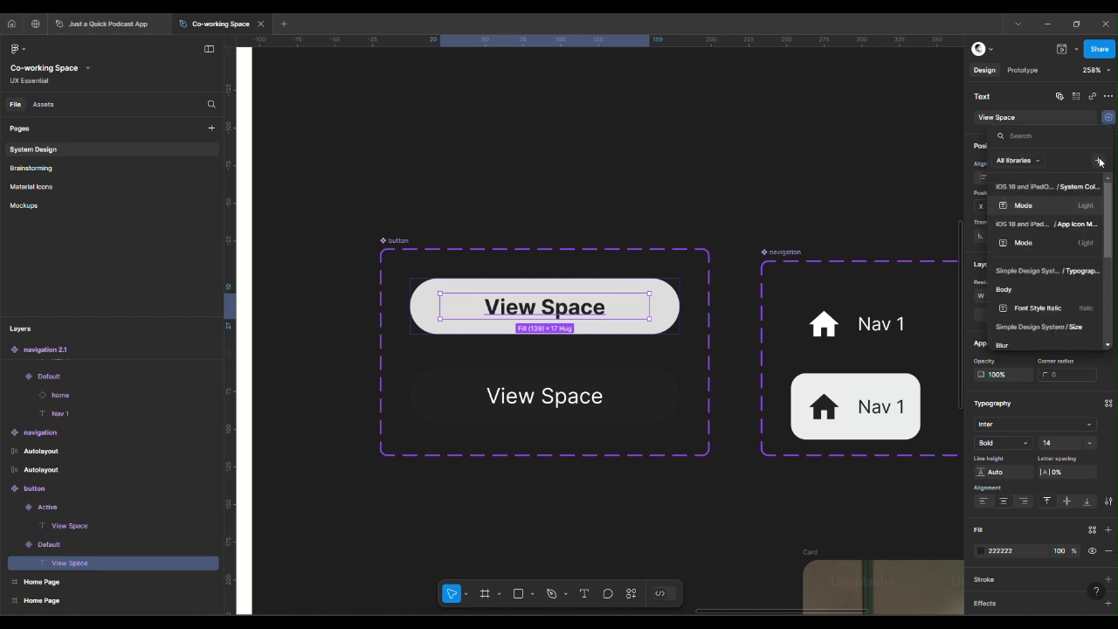
left_click(637, 143)
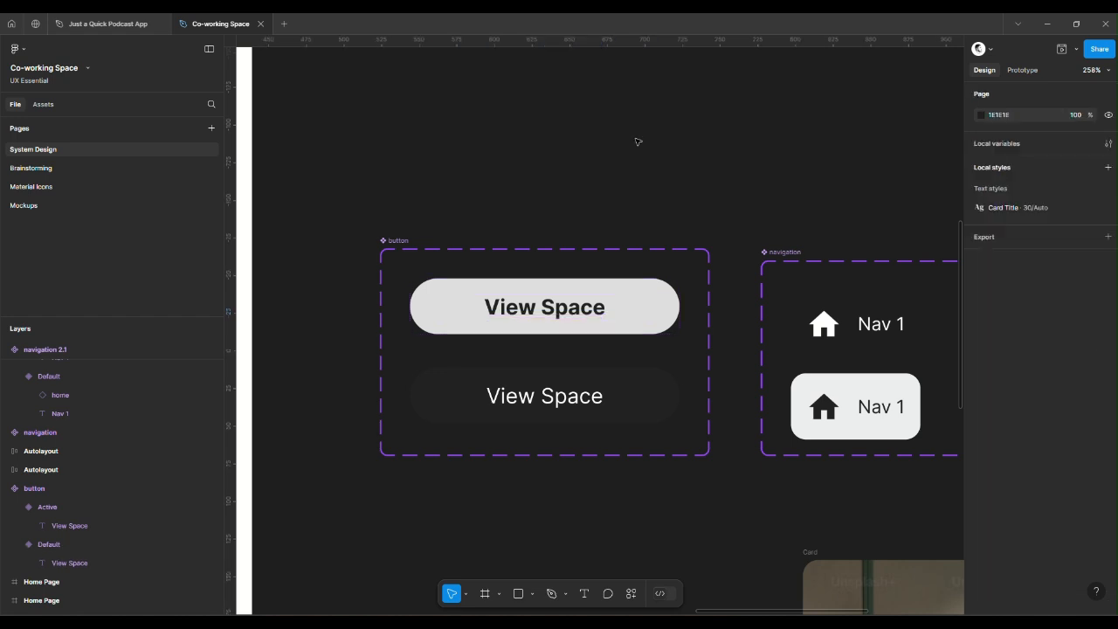
Change the font of the Default button variant's "View Space" label to DM Sans
left_click(557, 311)
left_click(558, 312)
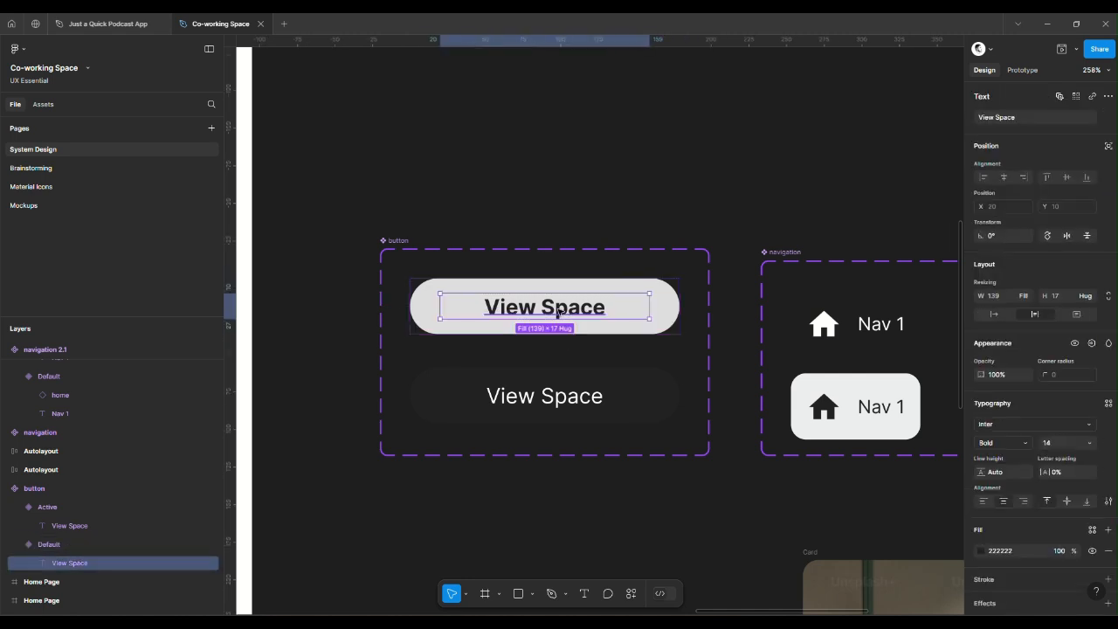
left_click(1041, 422)
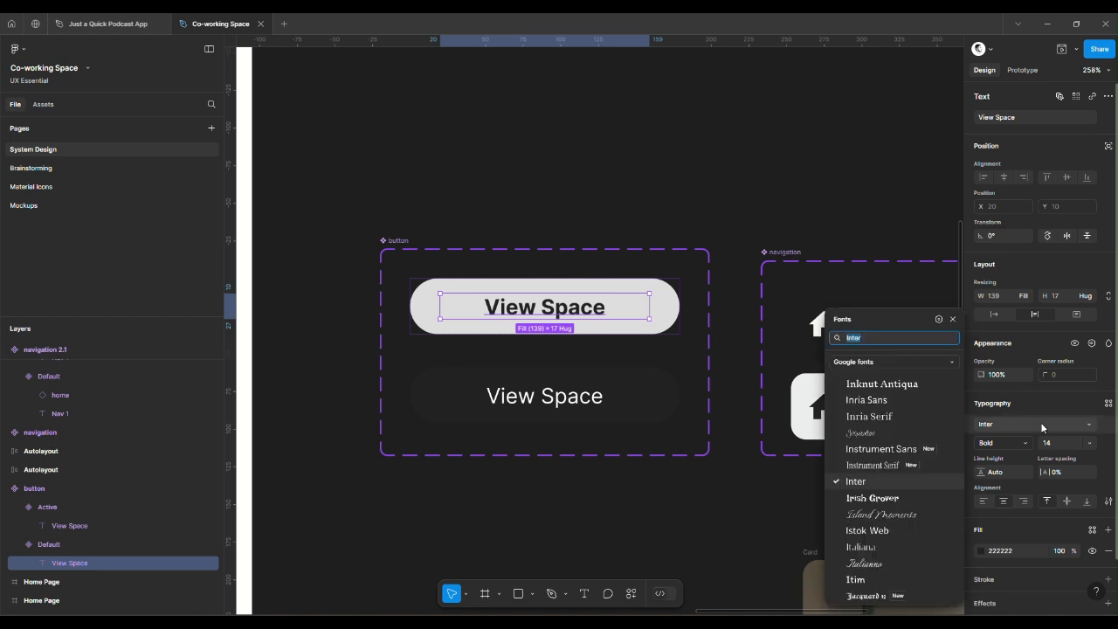
type("dm")
key("Down")
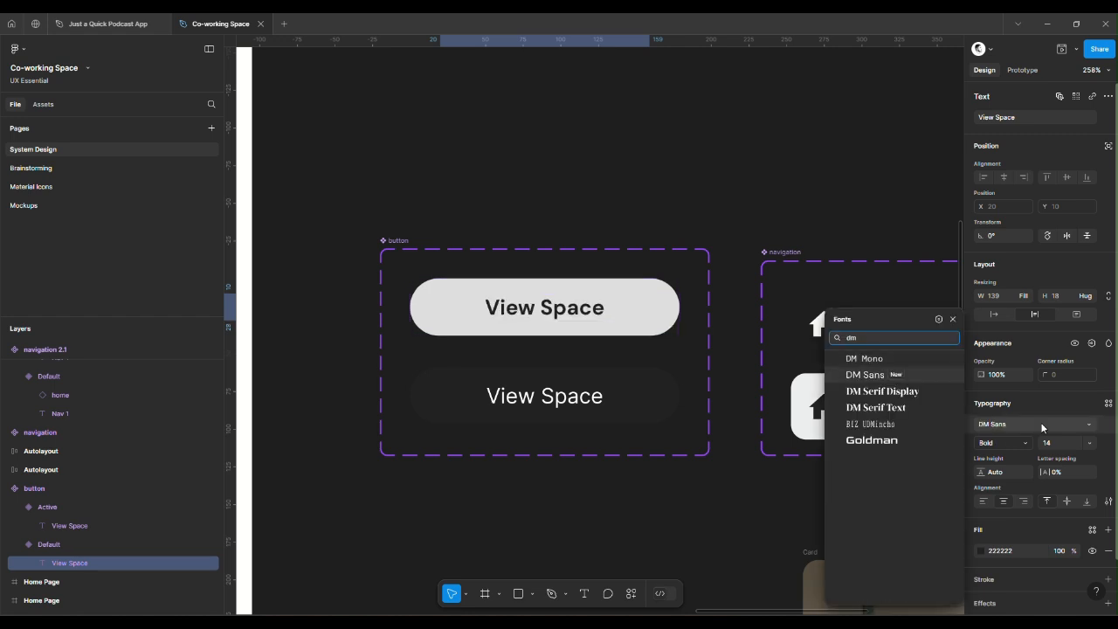
key("Return")
Change the font of the Active button variant's "View Space" label to DM Sans
left_click(491, 396)
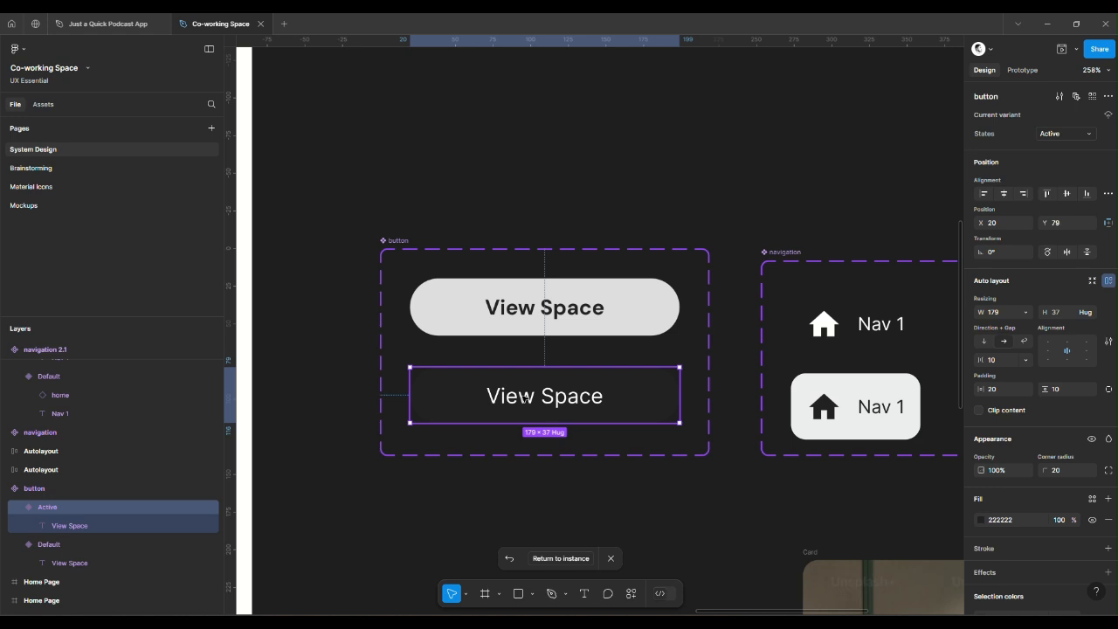
double_click(490, 395)
left_click(1042, 426)
type("dms")
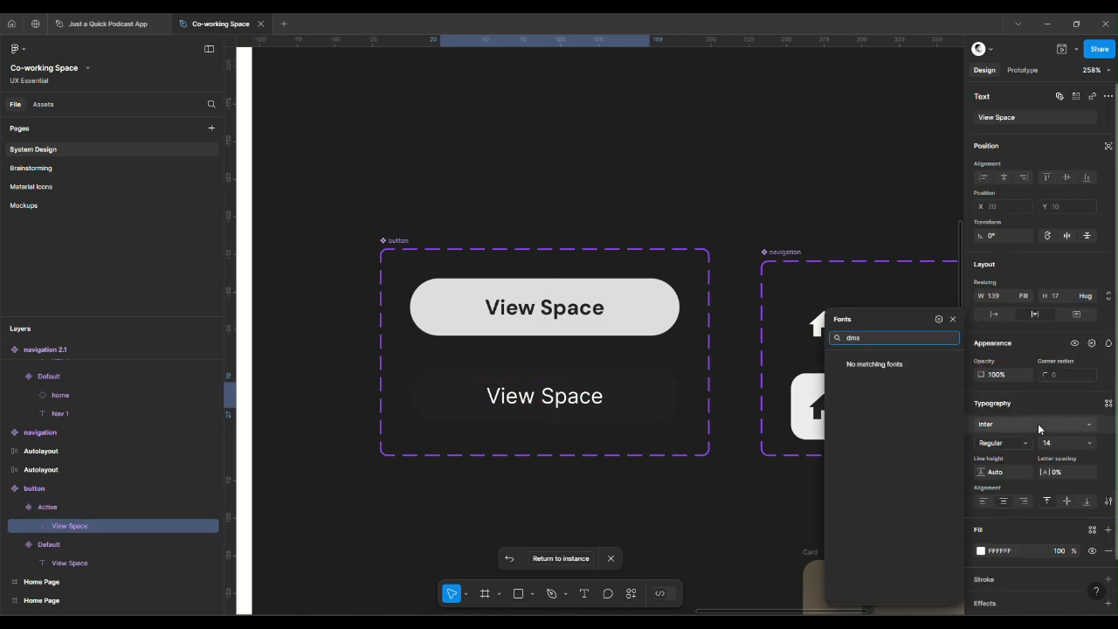
key("BackSpace")
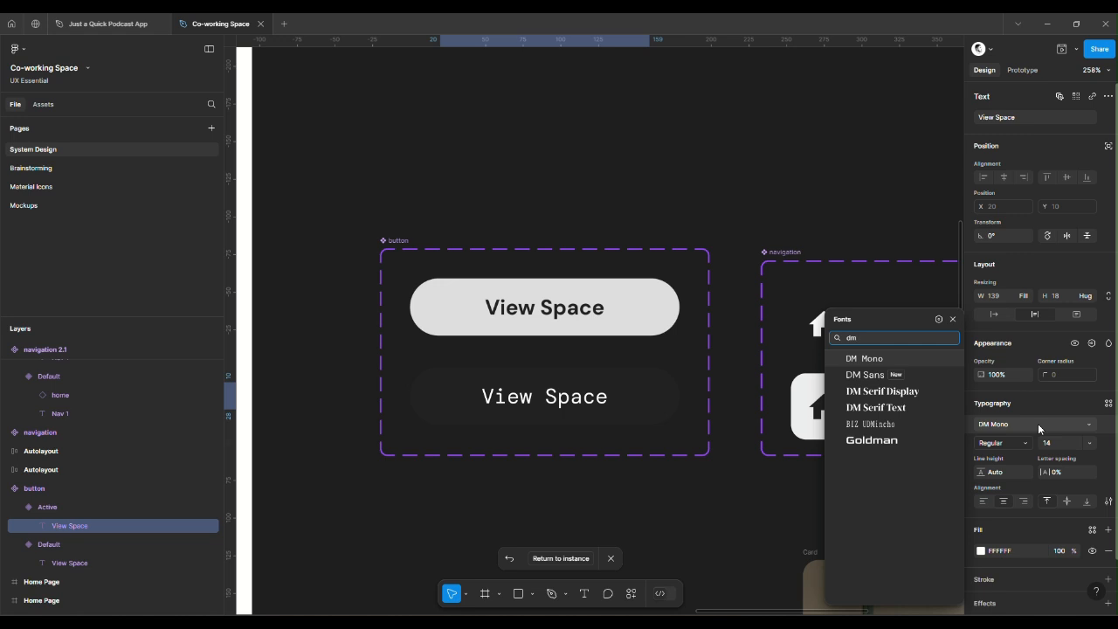
key("Down")
key("Return")
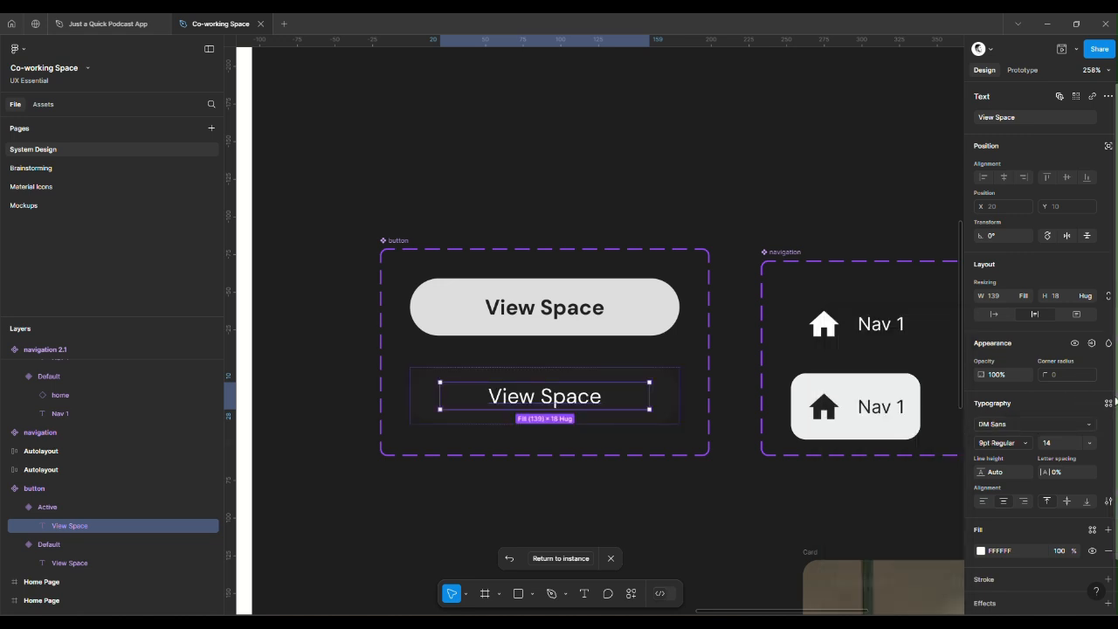
Create a text style named "Button Normal" from the Active button variant's label
left_click(1109, 404)
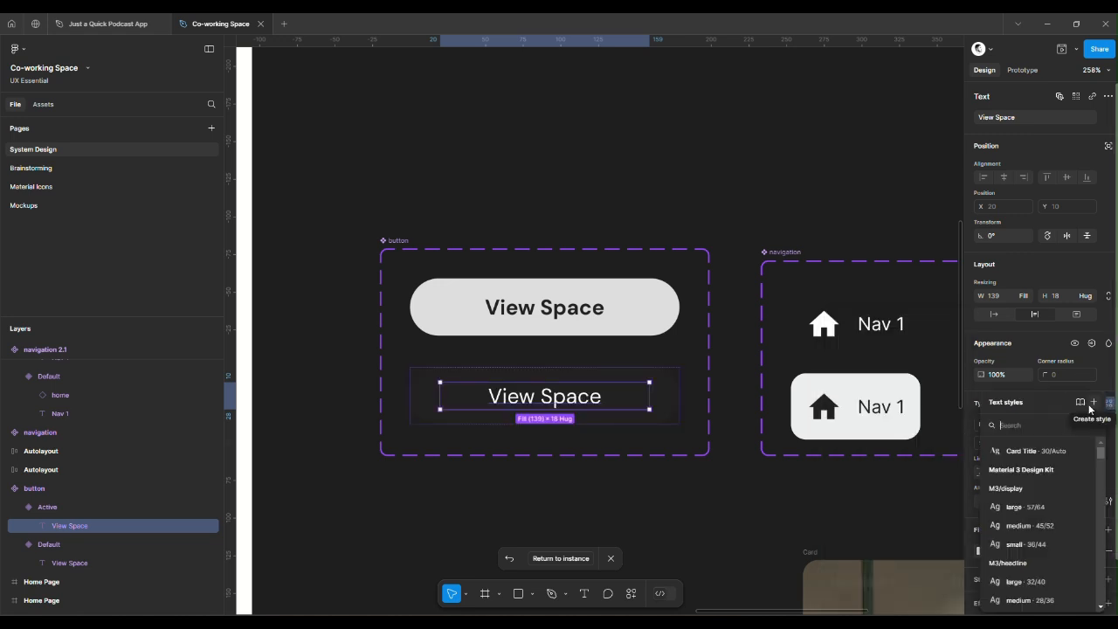
left_click(1096, 404)
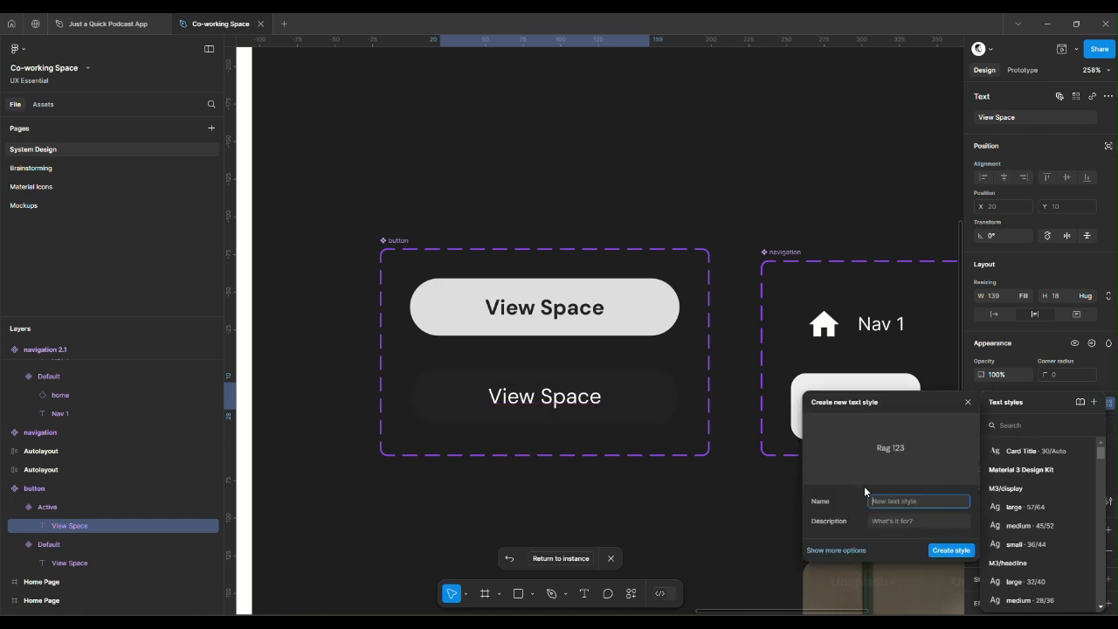
type("Bottom No")
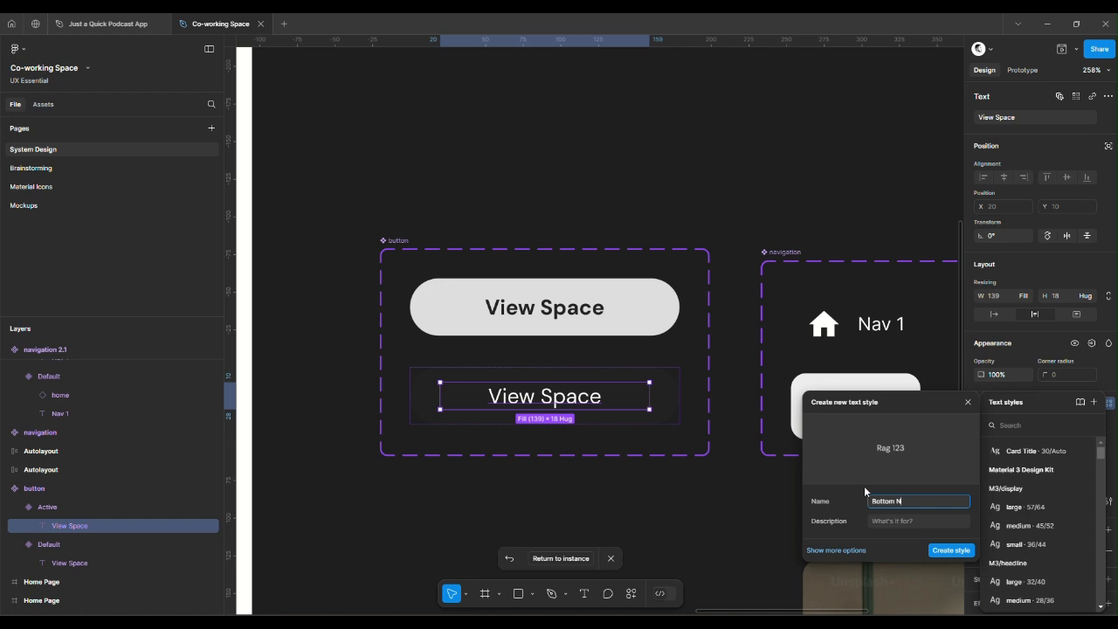
key("BackSpace")
key("BackSpace")
key("BackSpace")
key("BackSpace")
key("BackSpace")
type("n Normal")
key("Return")
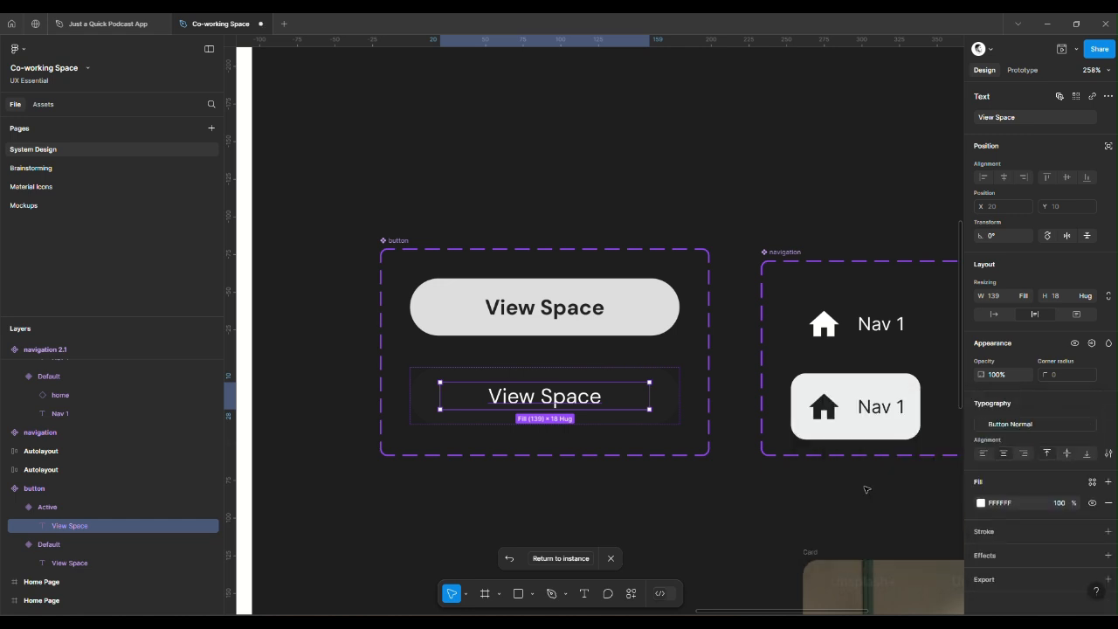
Create a text style named "button bold" from the Default button variant's "View Space" label
left_click(556, 313)
double_click(555, 313)
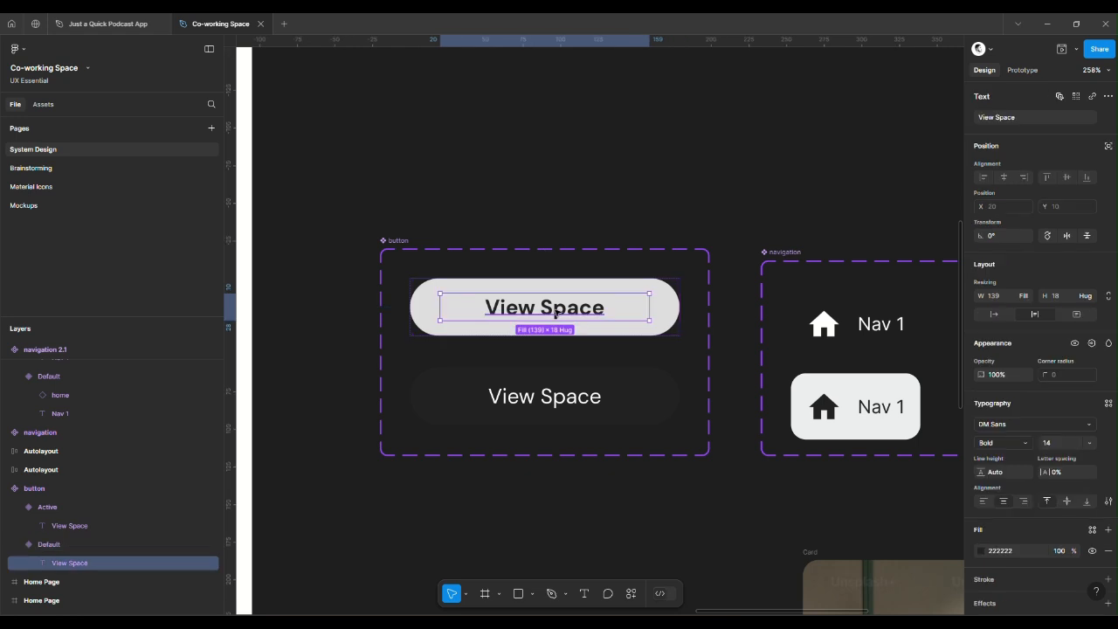
left_click(1108, 404)
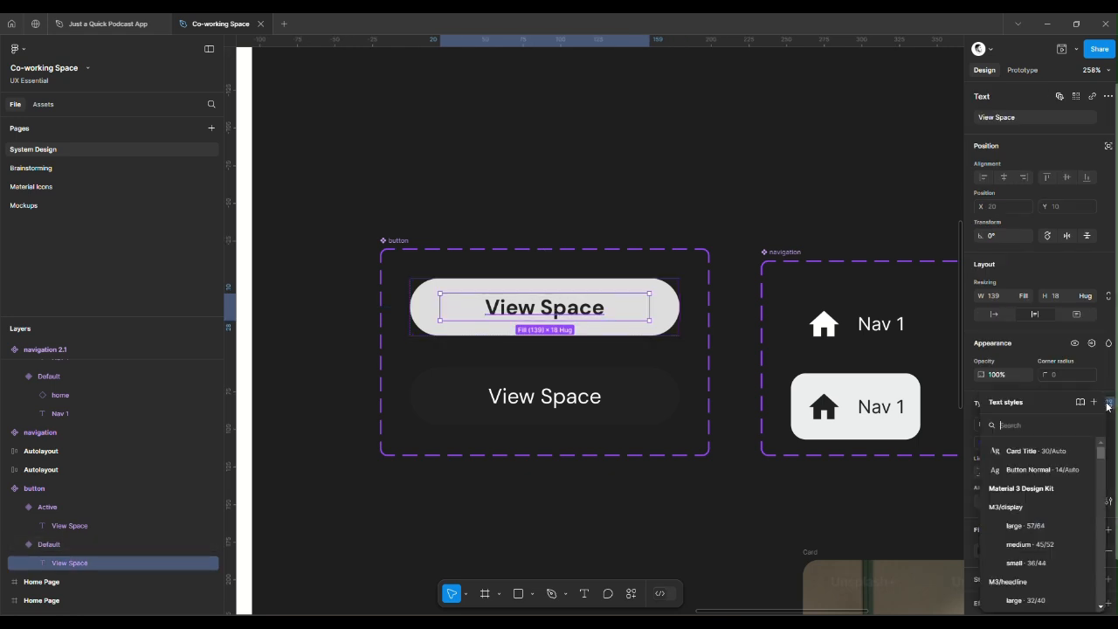
left_click(1095, 402)
type("b")
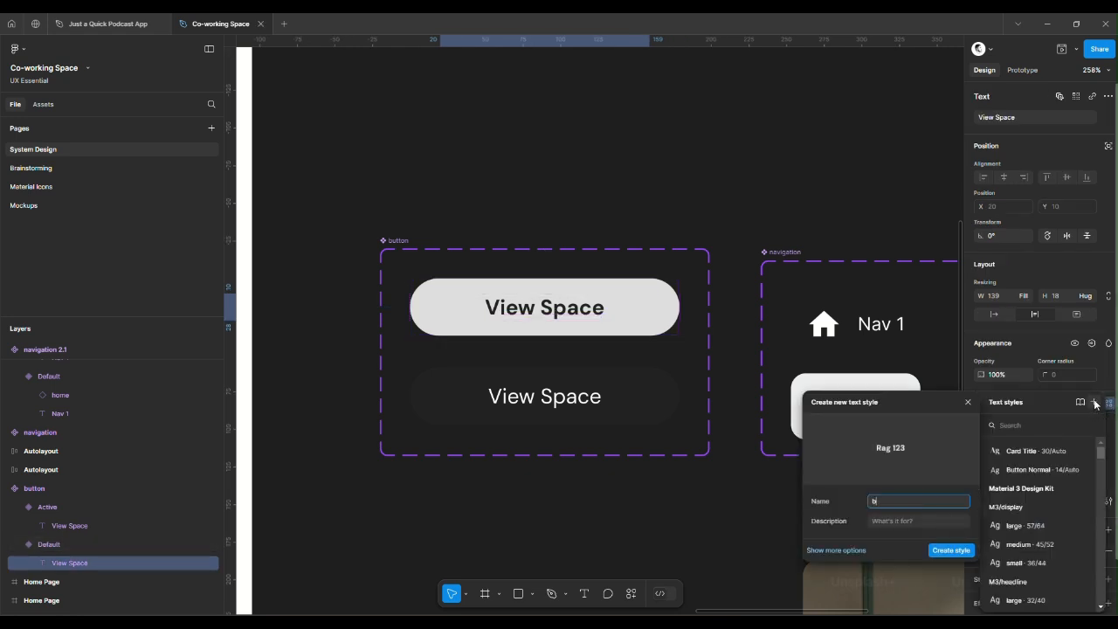
type("utton bold")
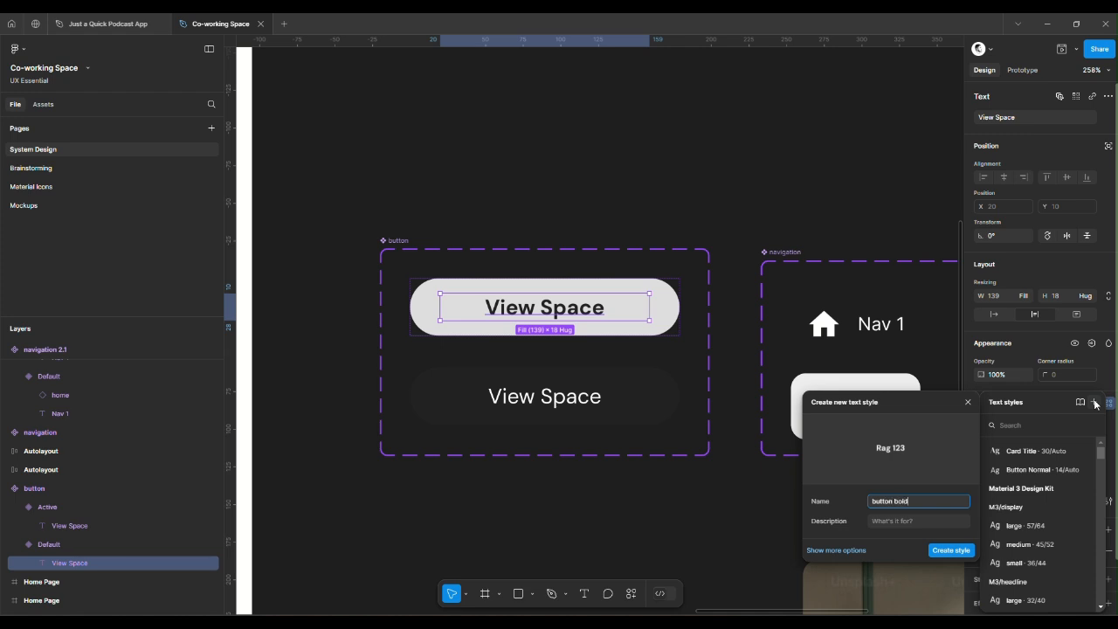
left_click(951, 549)
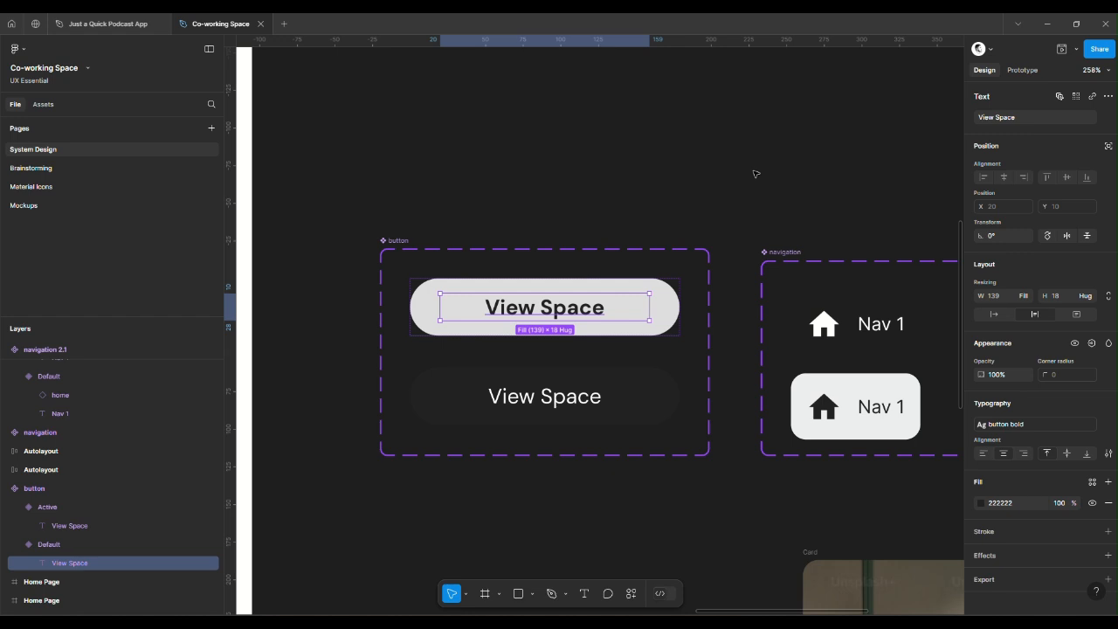
left_click(756, 174)
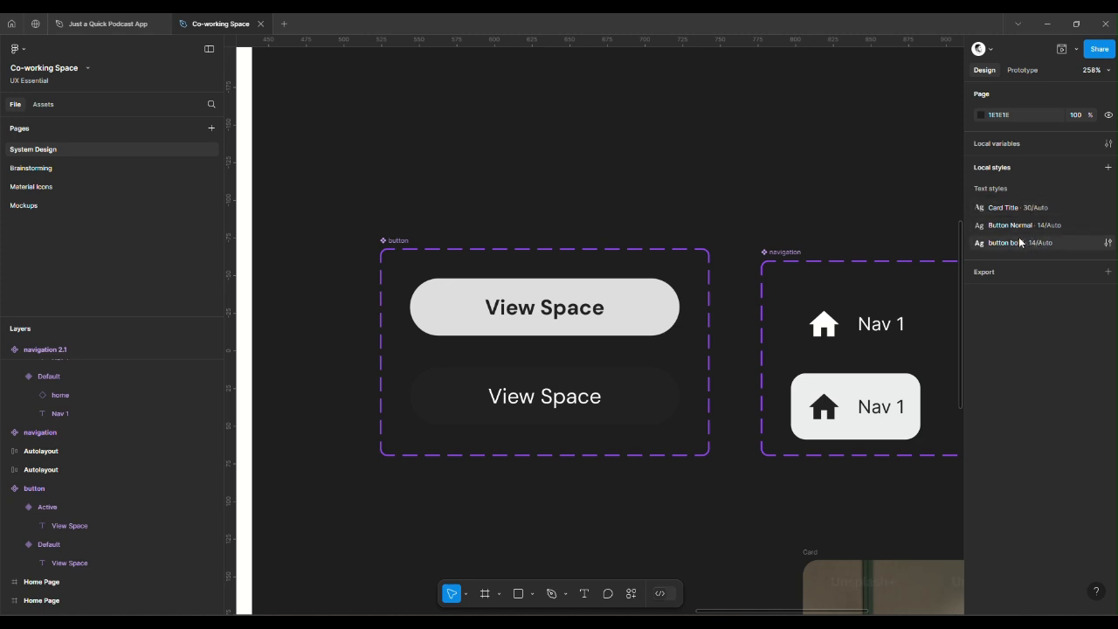
Apply the Button Normal text style to the "Nav 1" label in the navigation component's Default variant
scroll(828, 222, "right", 1)
scroll(828, 222, "right", 5)
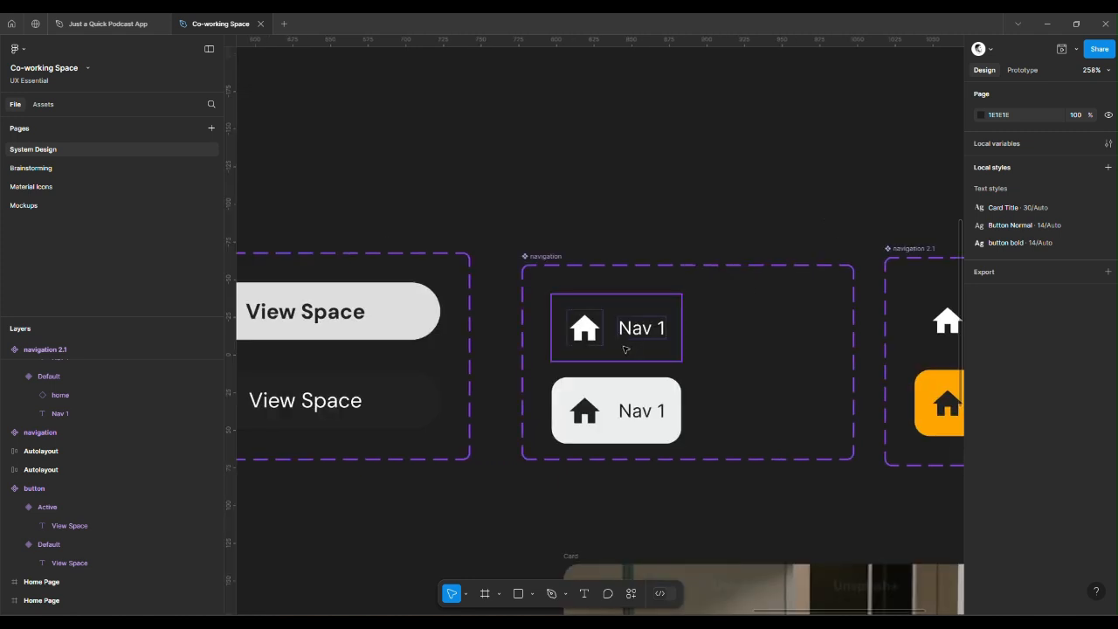
scroll(643, 337, "right", 2)
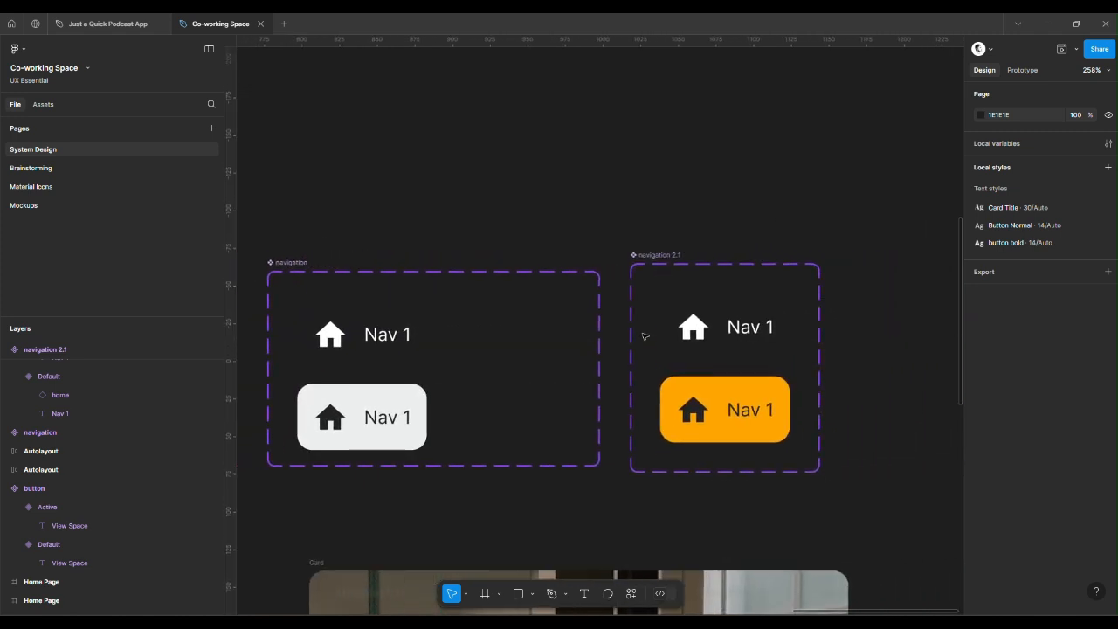
scroll(612, 332, "left", 4)
left_click(552, 327)
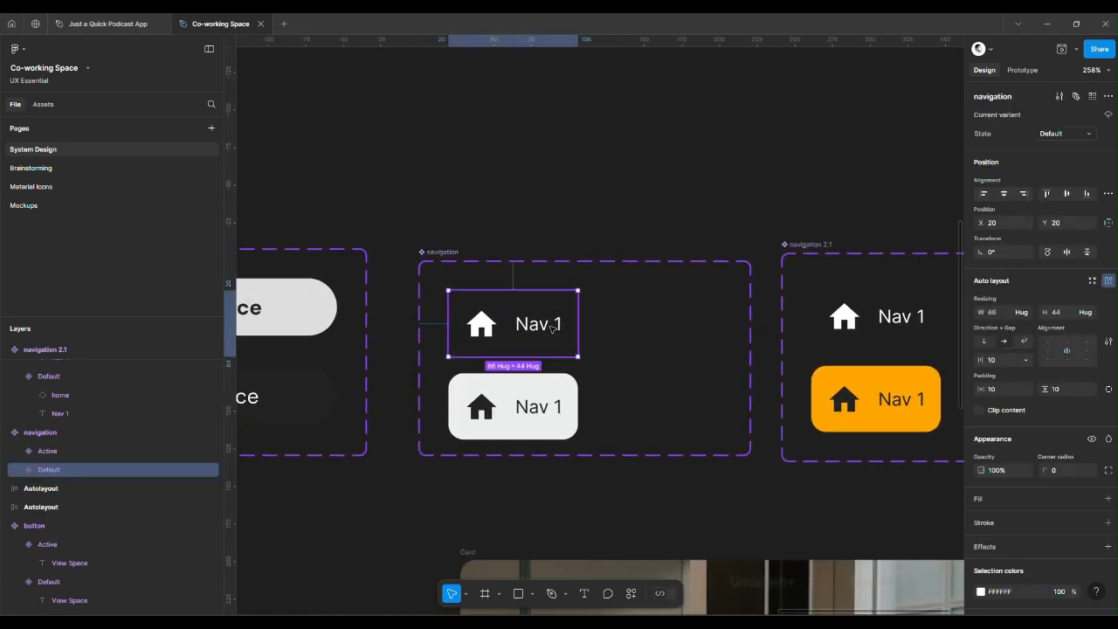
double_click(552, 328)
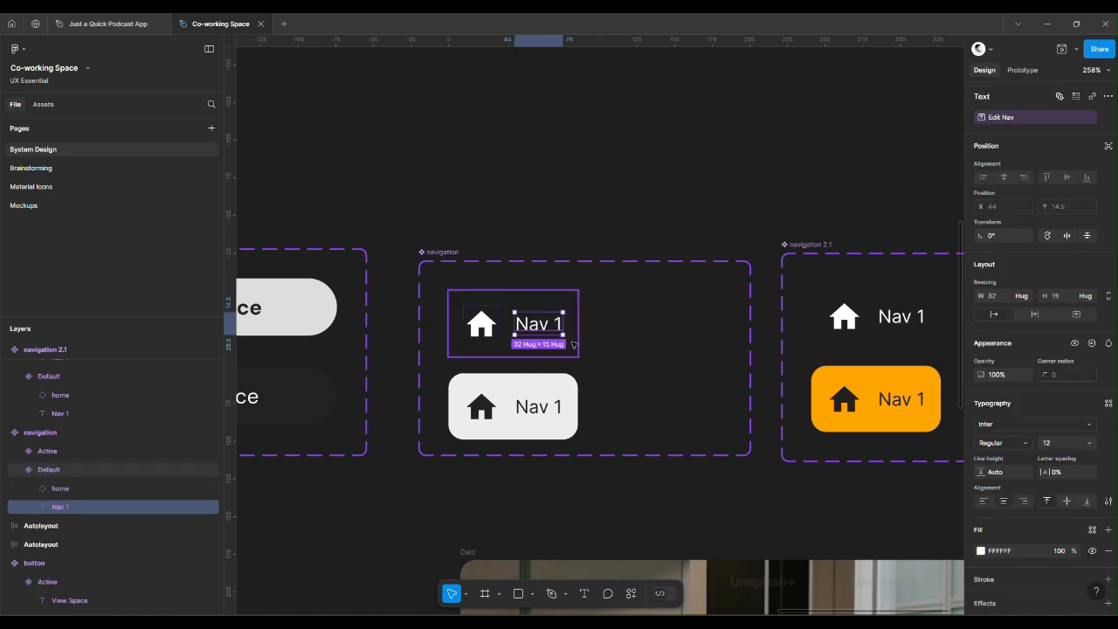
left_click(1109, 403)
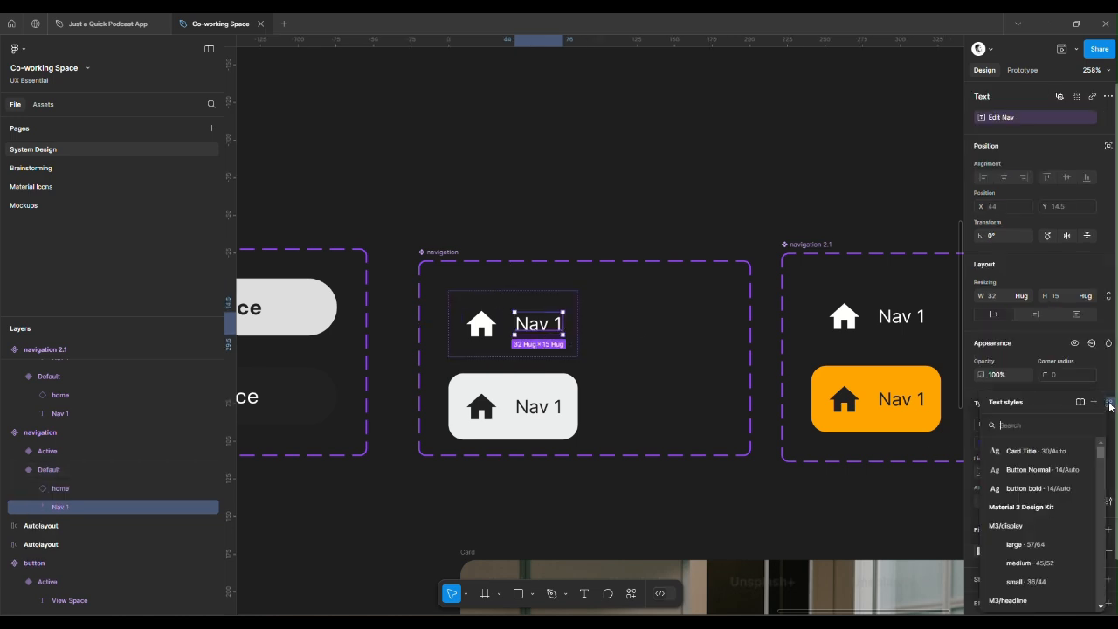
left_click(1048, 472)
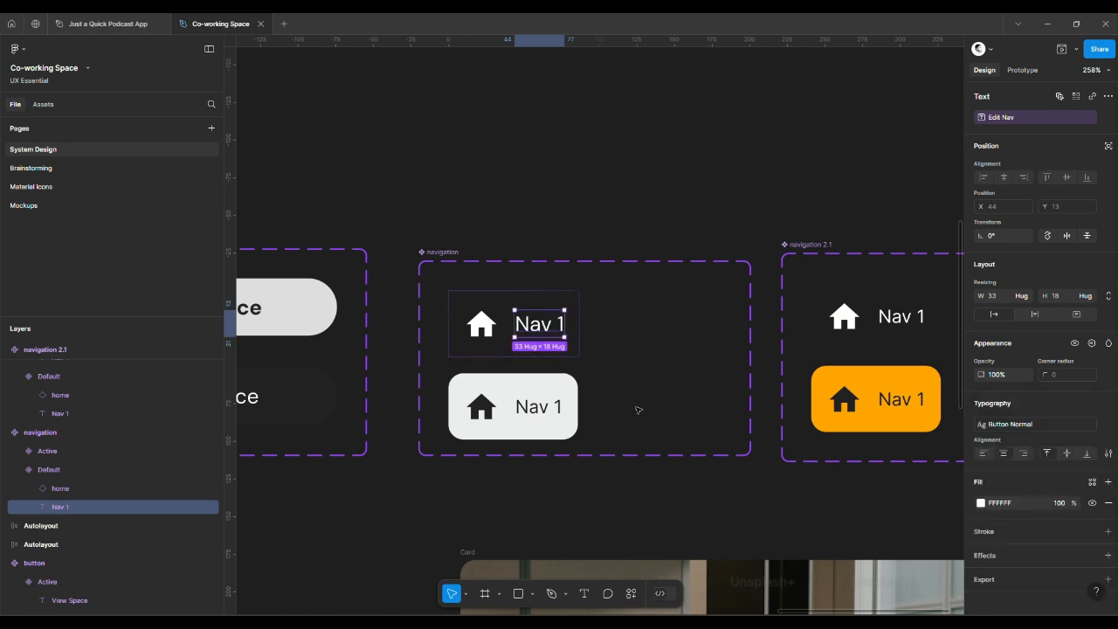
Apply the button bold text style to the "Nav 1" label in the navigation component's Active variant
left_click(541, 405)
left_click(541, 405)
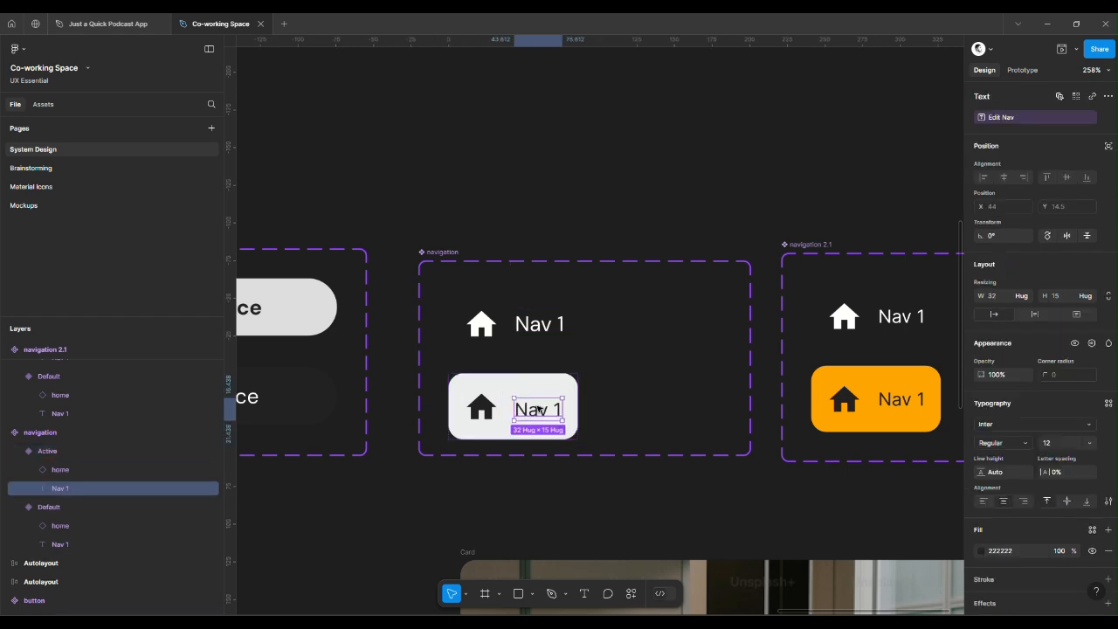
left_click(1108, 405)
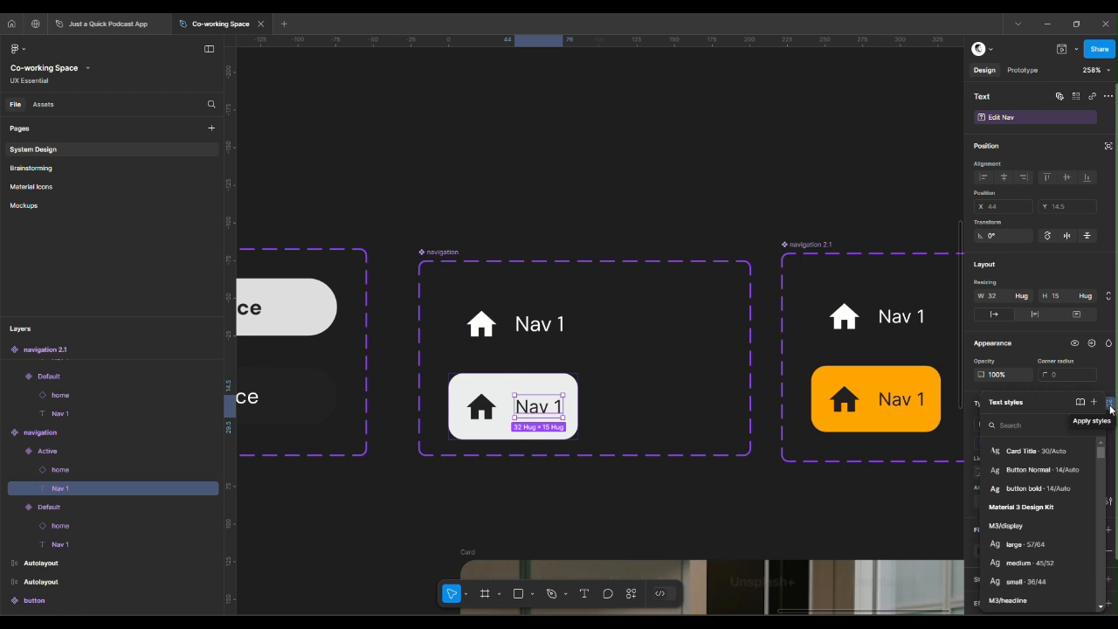
left_click(1027, 488)
scroll(781, 474, "right", 5)
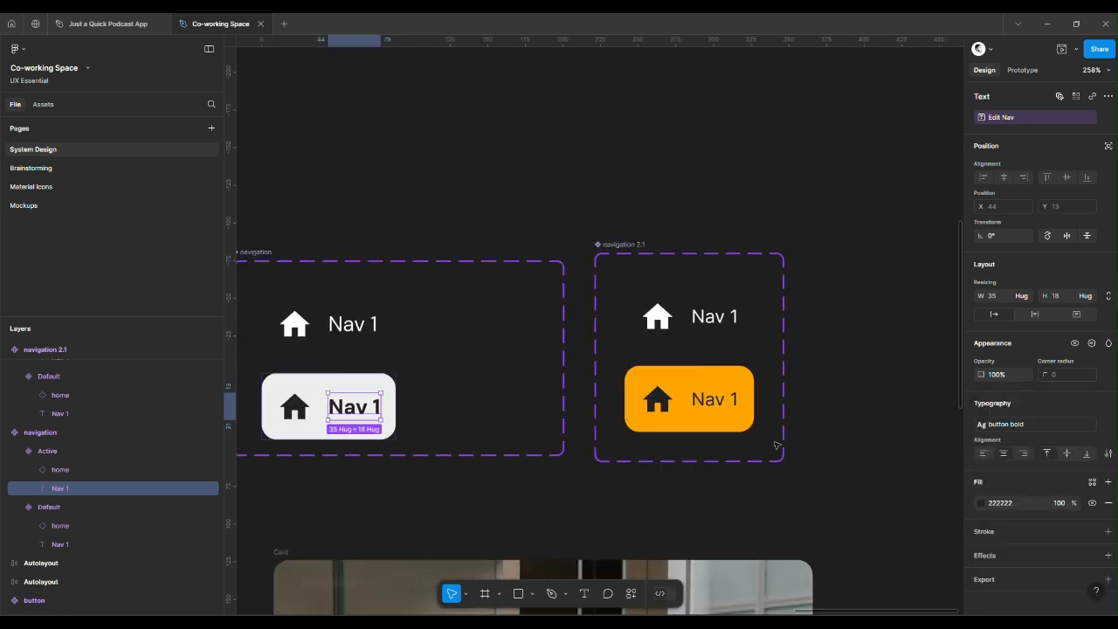
scroll(688, 348, "left", 14)
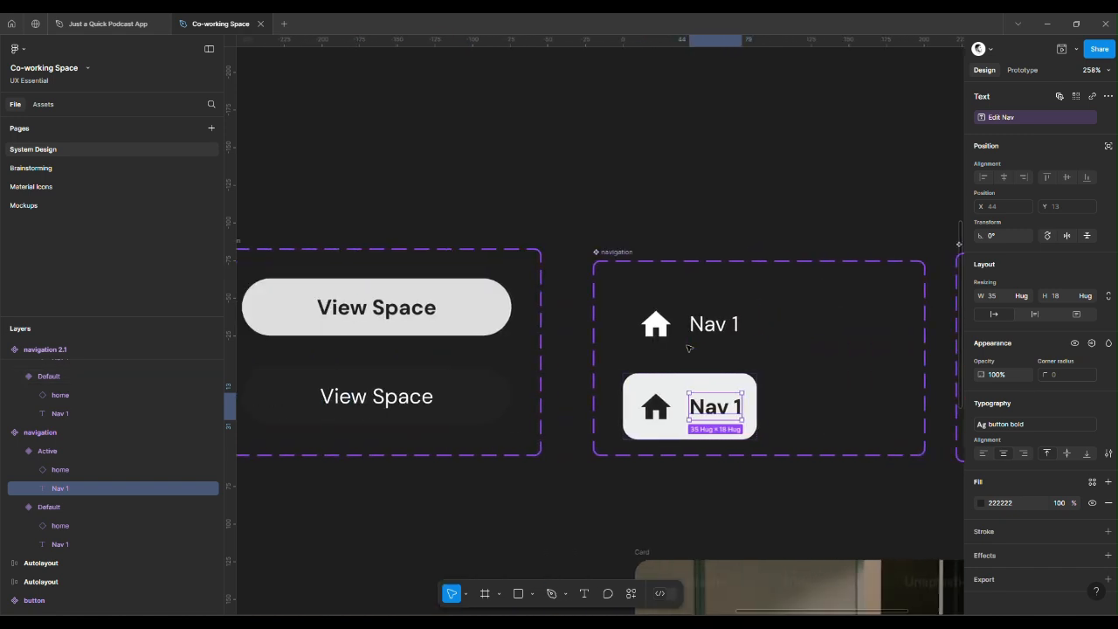
left_click(694, 234)
scroll(694, 234, "down", 5)
scroll(698, 238, "right", 3)
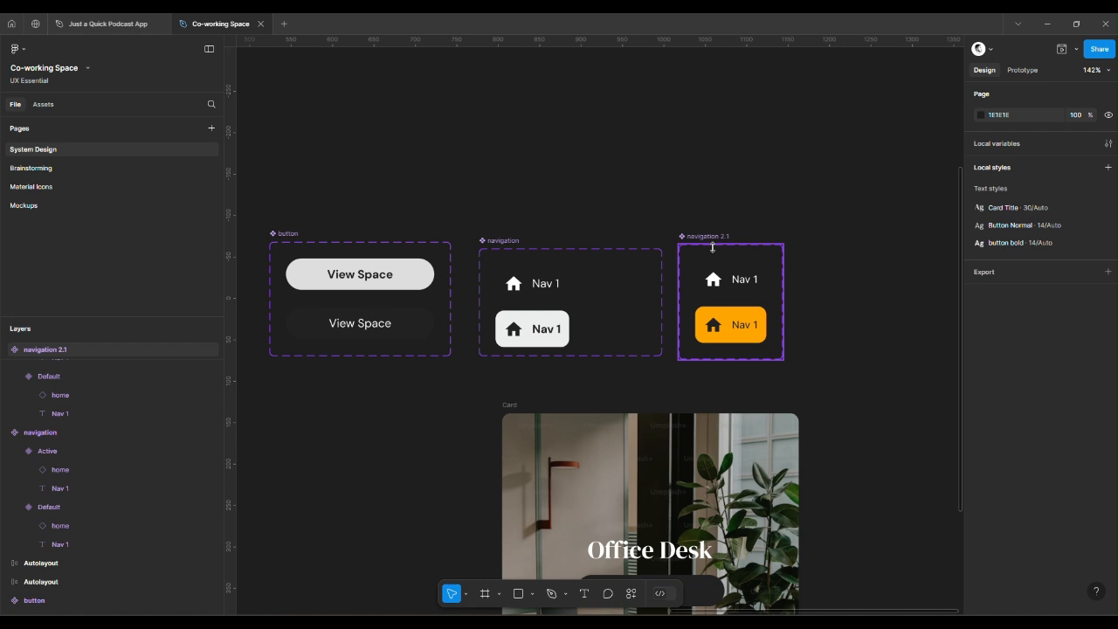
key("Delete")
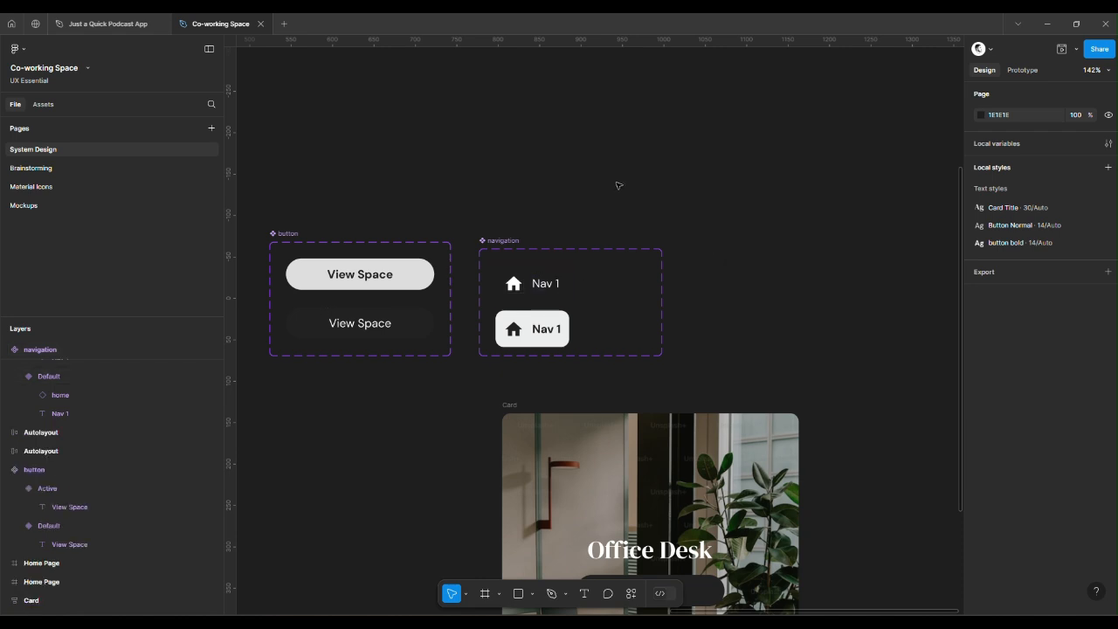
key("ctrl+z")
Rename the navigation 2.1 component set as navigationCOlor
left_click(712, 232)
double_click(712, 236)
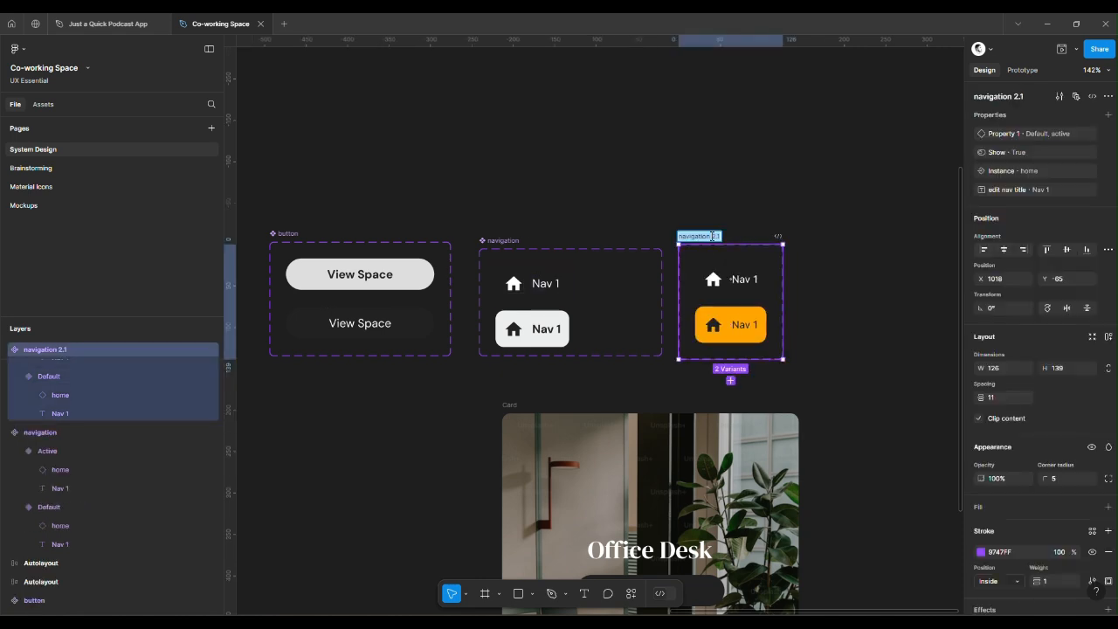
key("Right")
key("BackSpace")
key("BackSpace")
key("BackSpace")
key("BackSpace")
type("COlor")
key("Return")
Examine the Office Desk card's title text and its nested button instance
scroll(870, 393, "down", 5)
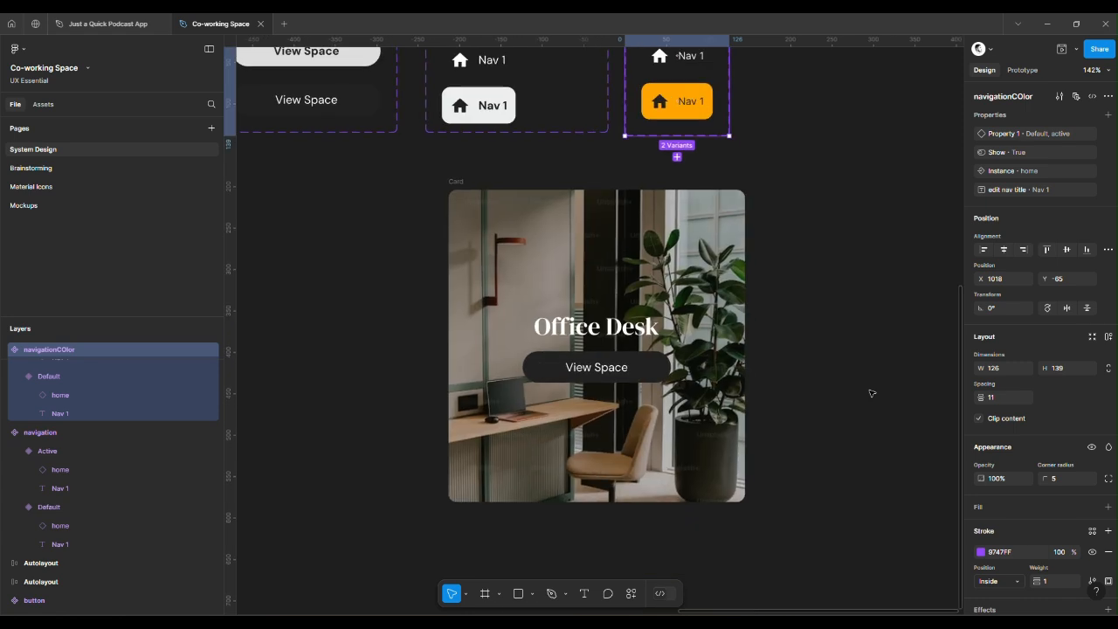
scroll(870, 393, "up", 2)
scroll(870, 393, "right", 2)
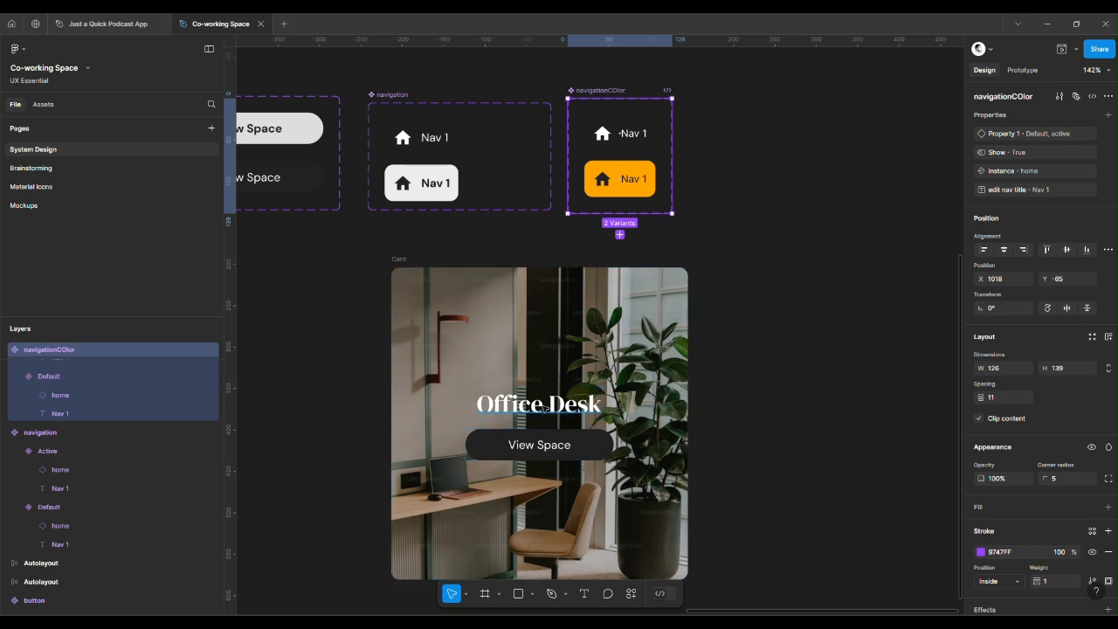
left_click(543, 407)
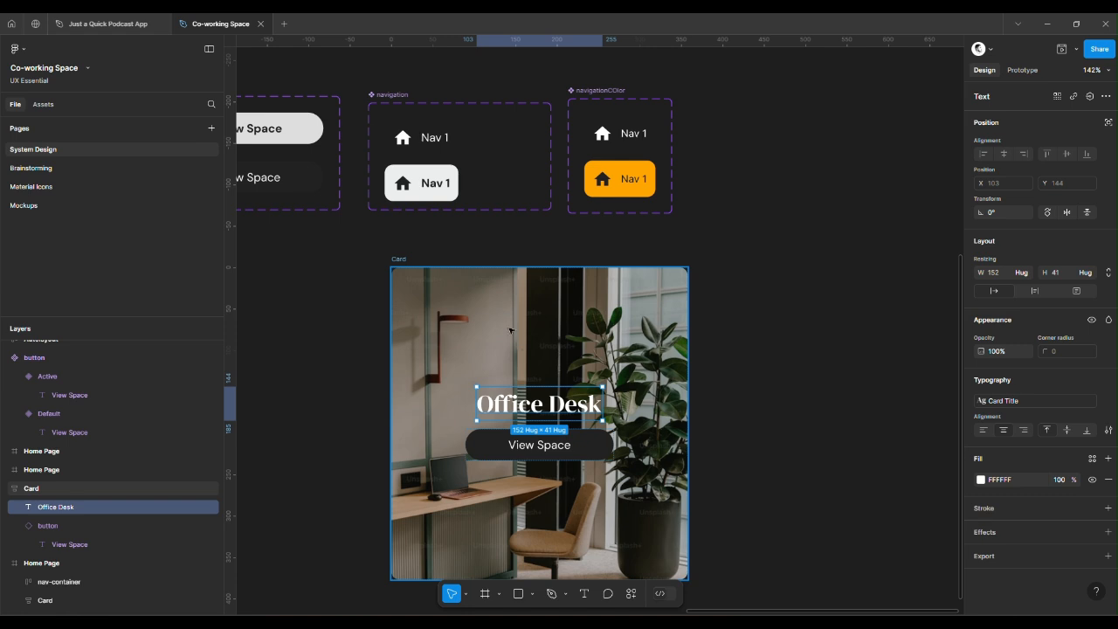
left_click(453, 247)
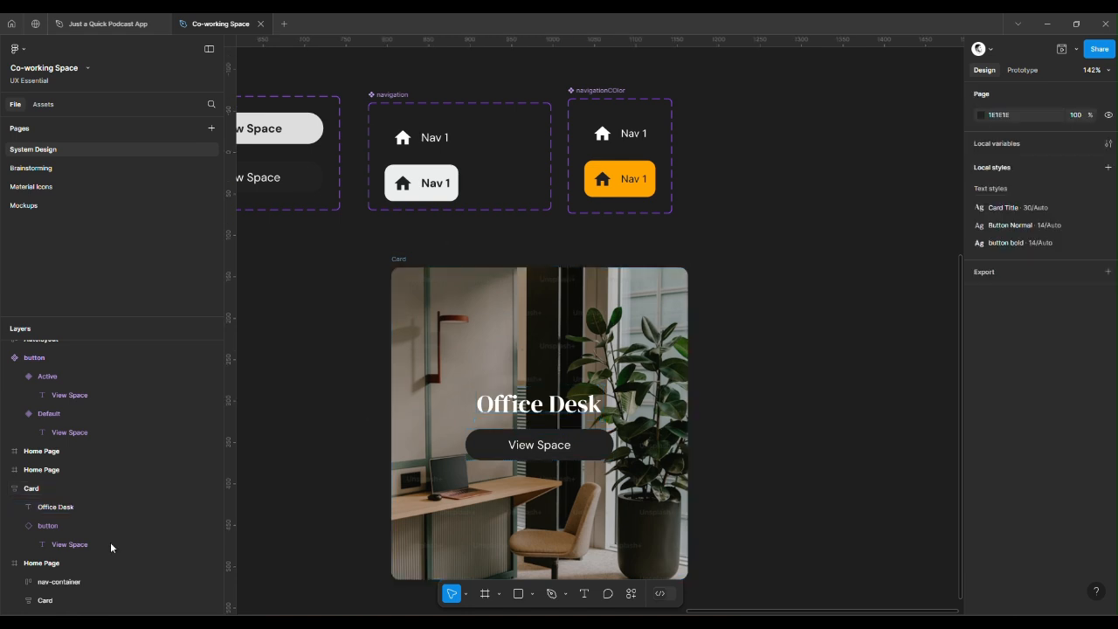
left_click(48, 525)
left_click(19, 525)
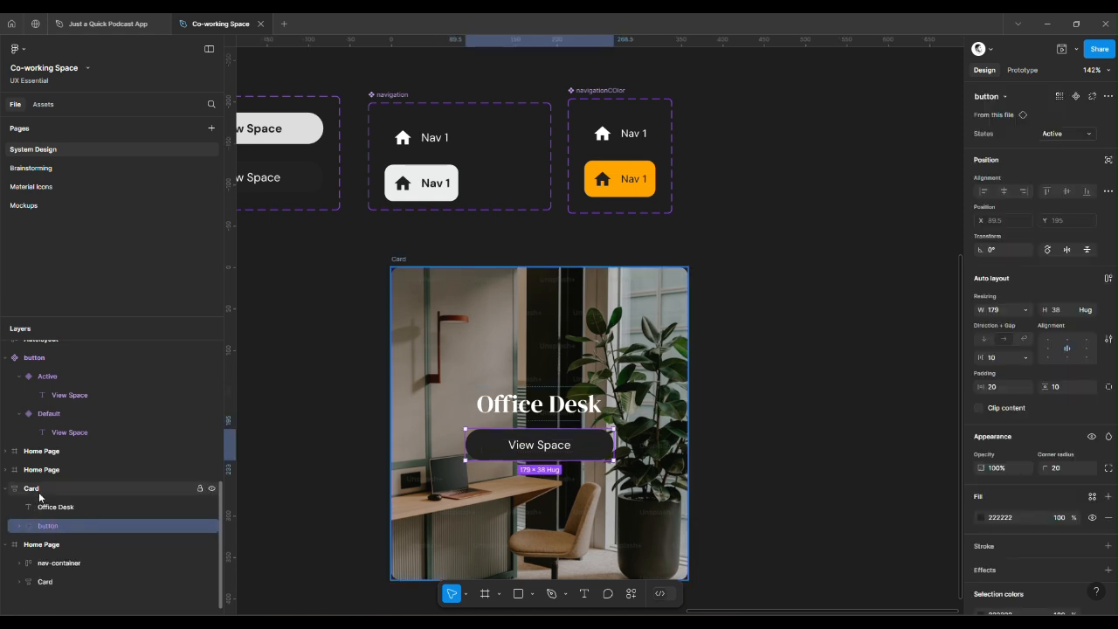
Convert the Office Desk Card frame into a component
left_click(39, 494)
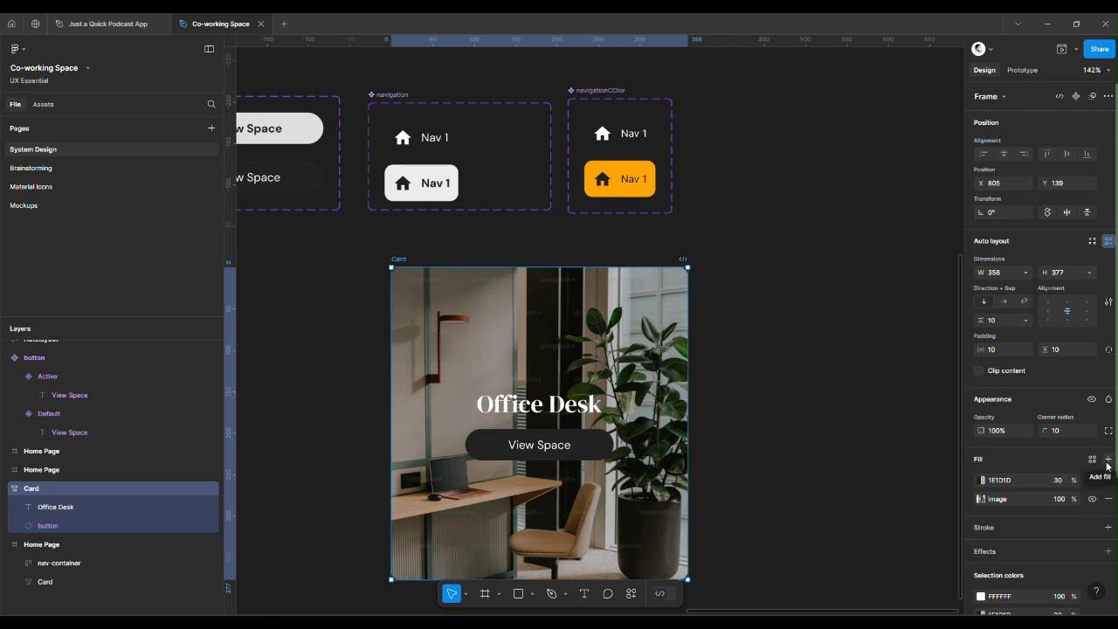
left_click(982, 499)
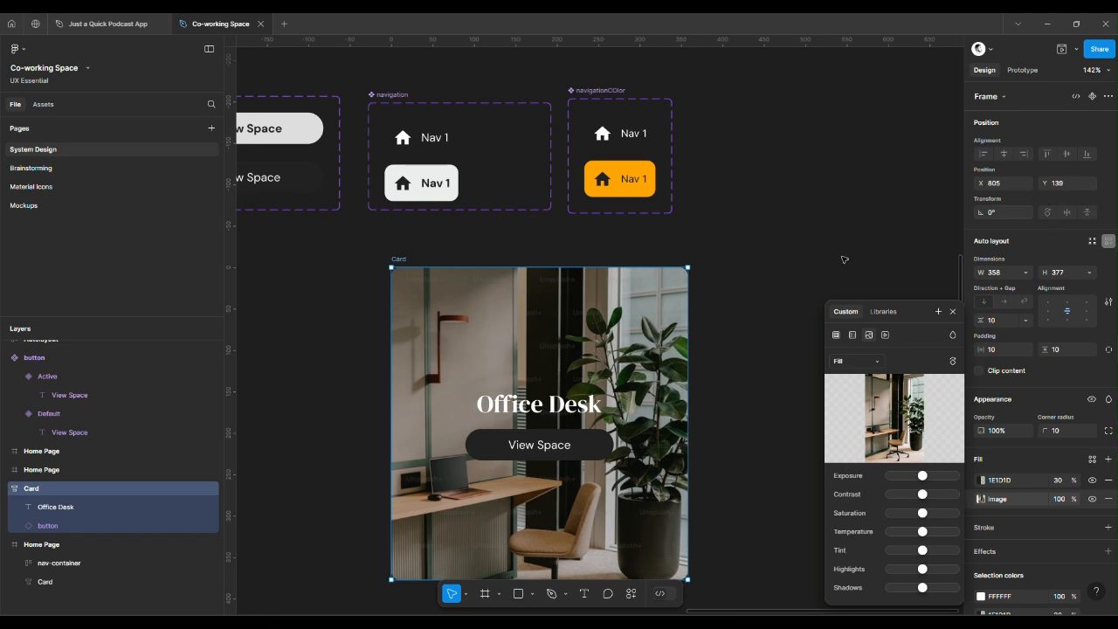
left_click(789, 270)
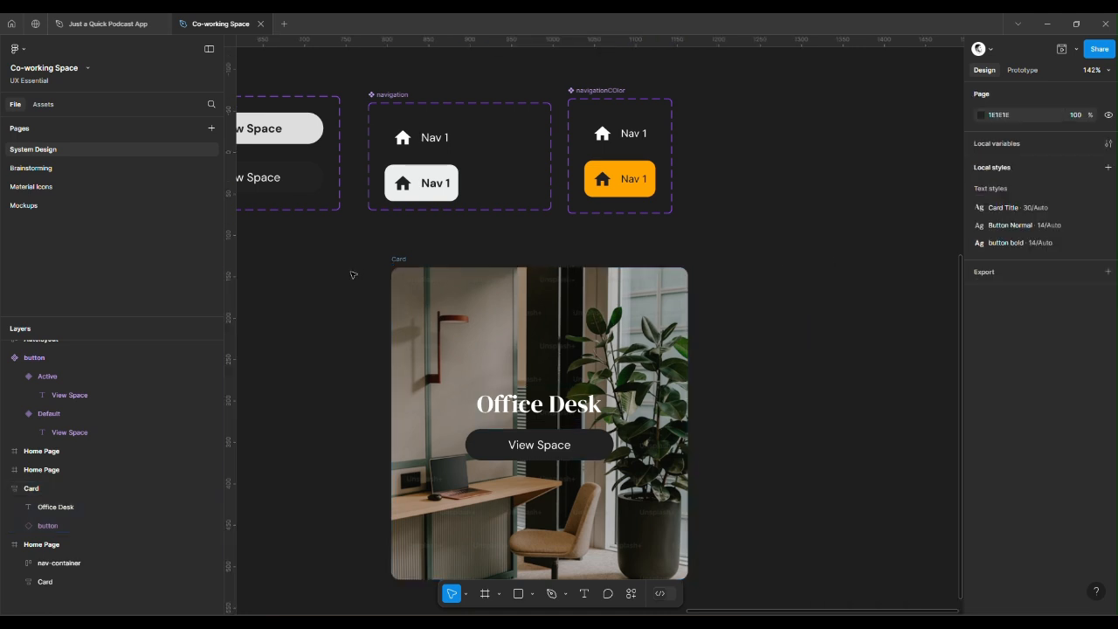
left_click(400, 260)
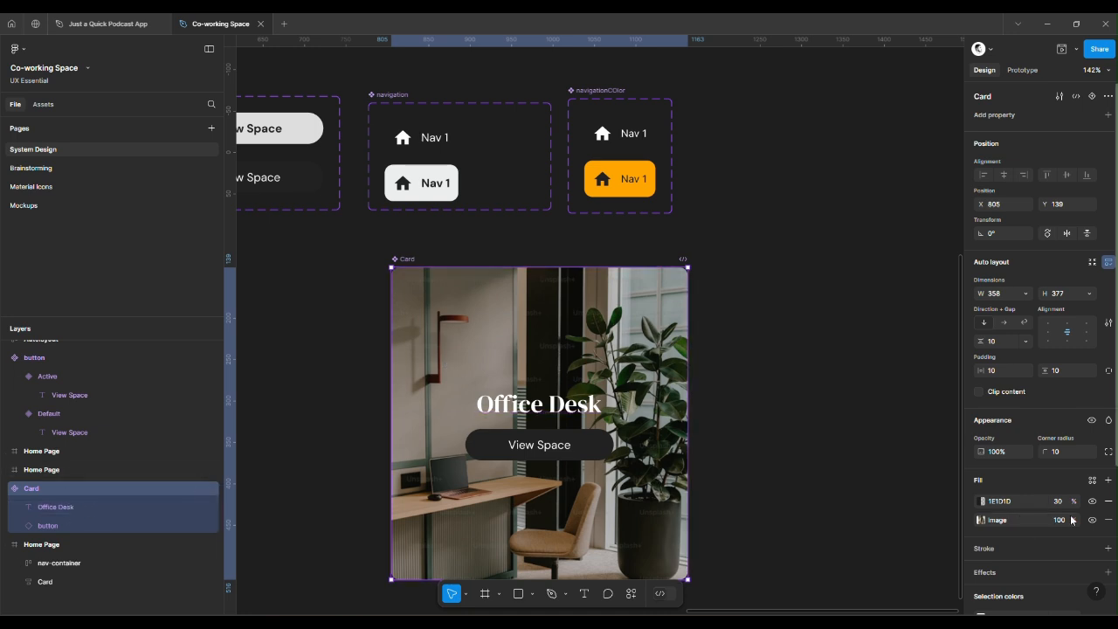
Try to apply a library fill style to the Card component in place of its image fill
left_click(982, 520)
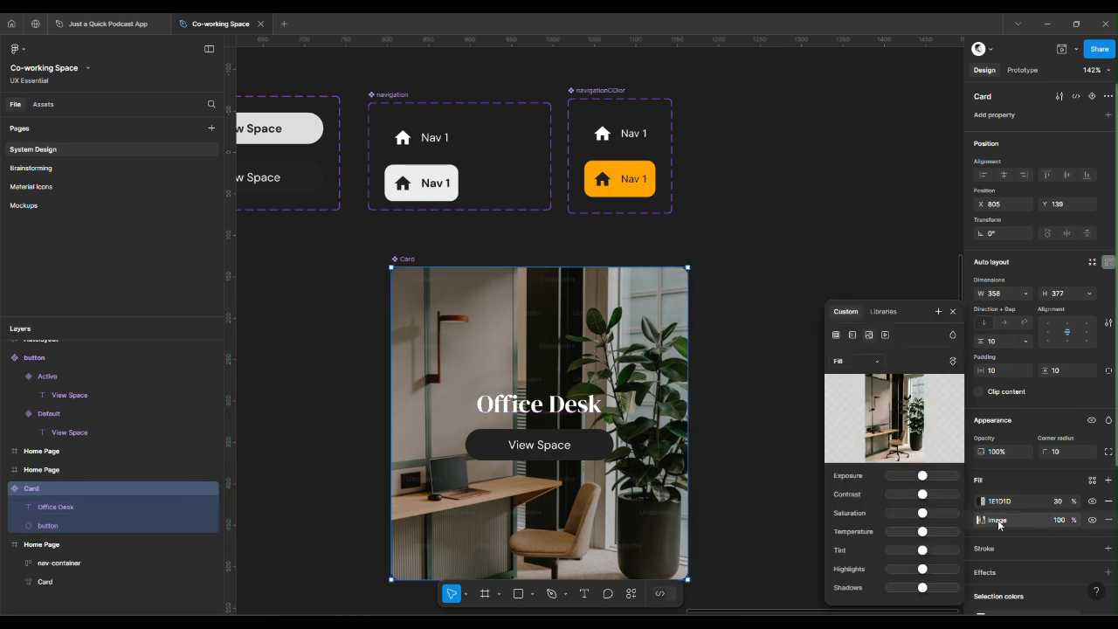
left_click(999, 524)
left_click(998, 523)
left_click(1093, 481)
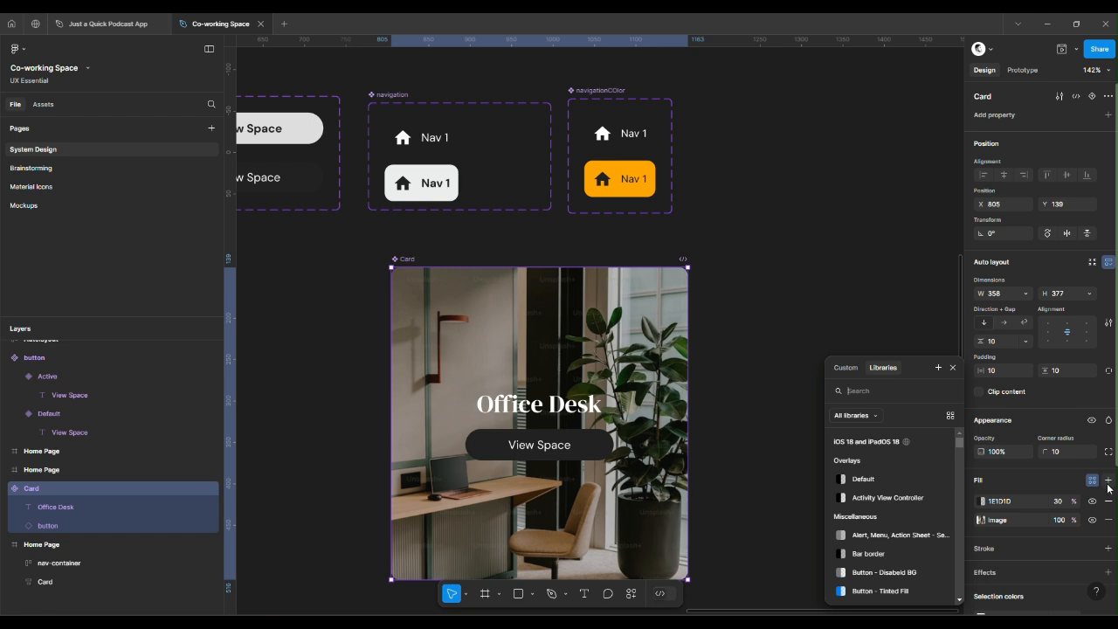
scroll(837, 549, "down", 2)
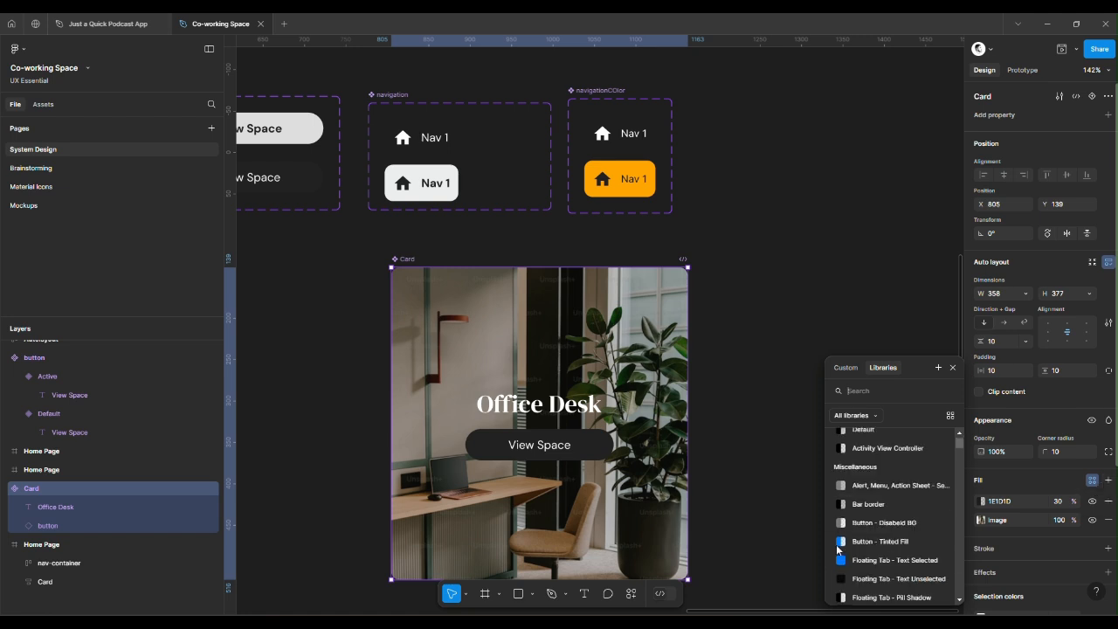
scroll(838, 549, "down", 2)
scroll(838, 549, "down", 2)
key("Escape")
scroll(839, 549, "up", 5)
scroll(838, 548, "down", 4)
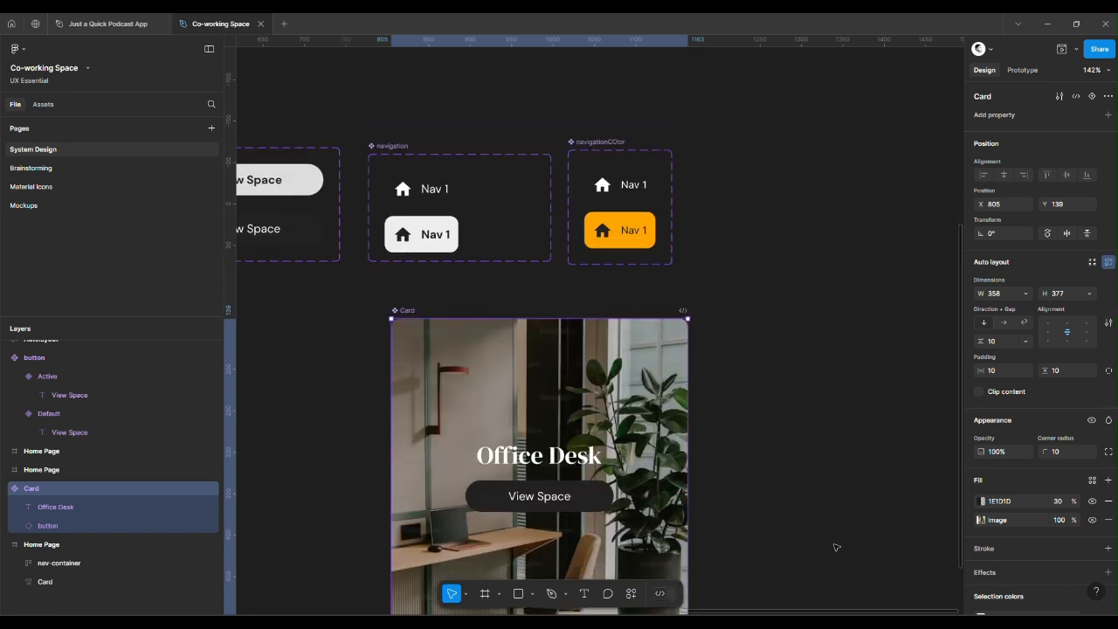
left_click(752, 444)
scroll(752, 444, "down", 2)
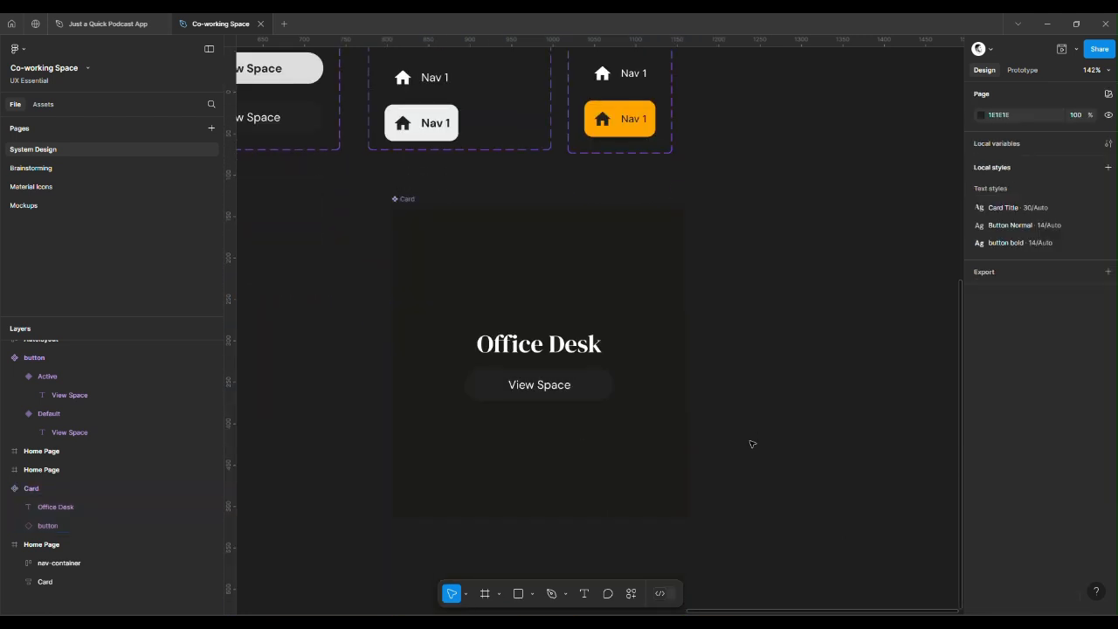
Undo the library fill style applied to the Card component
key("ctrl+z")
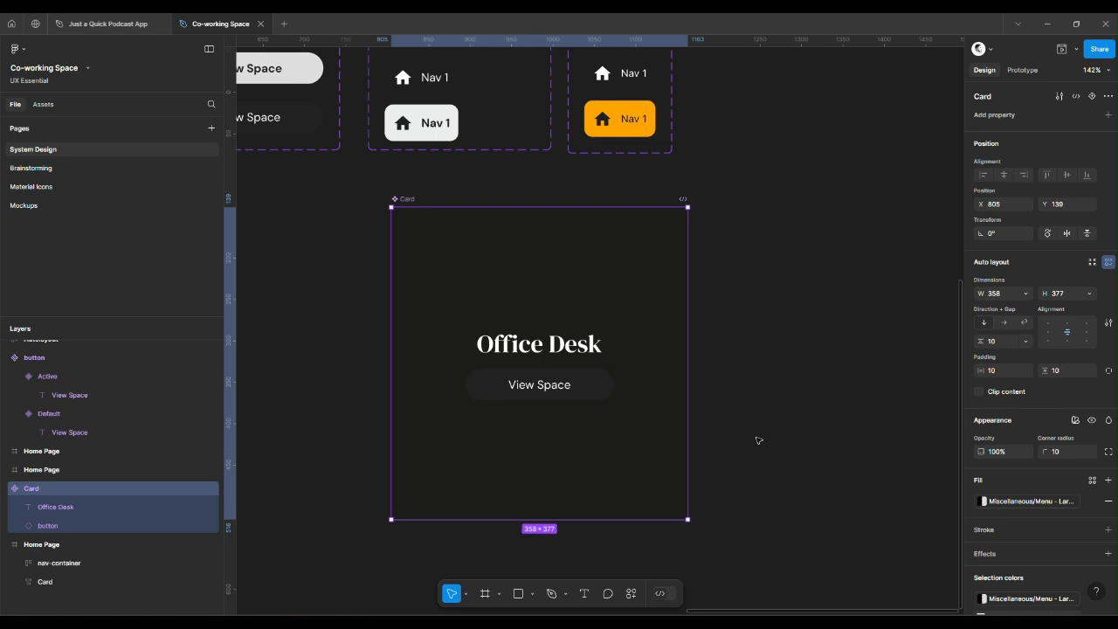
left_click(778, 430)
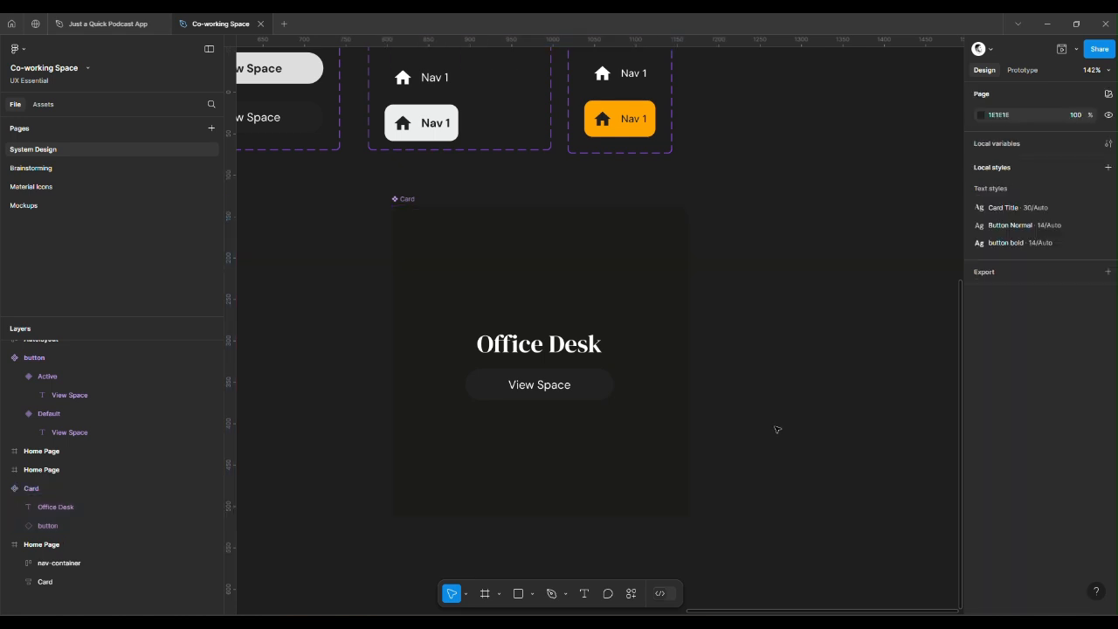
key("ctrl+z")
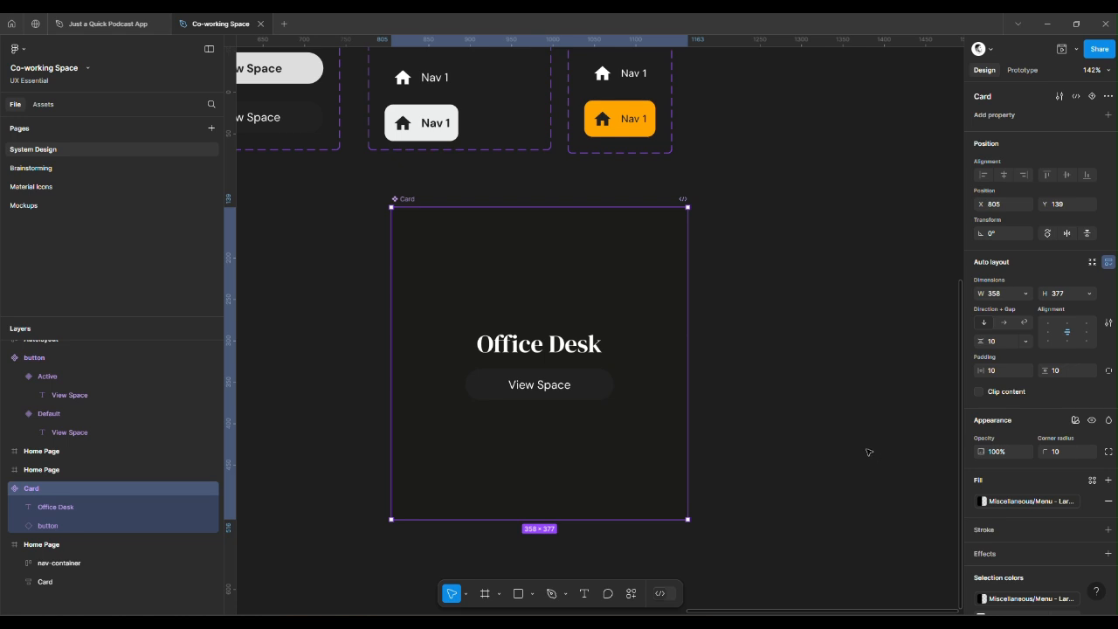
key("ctrl+z")
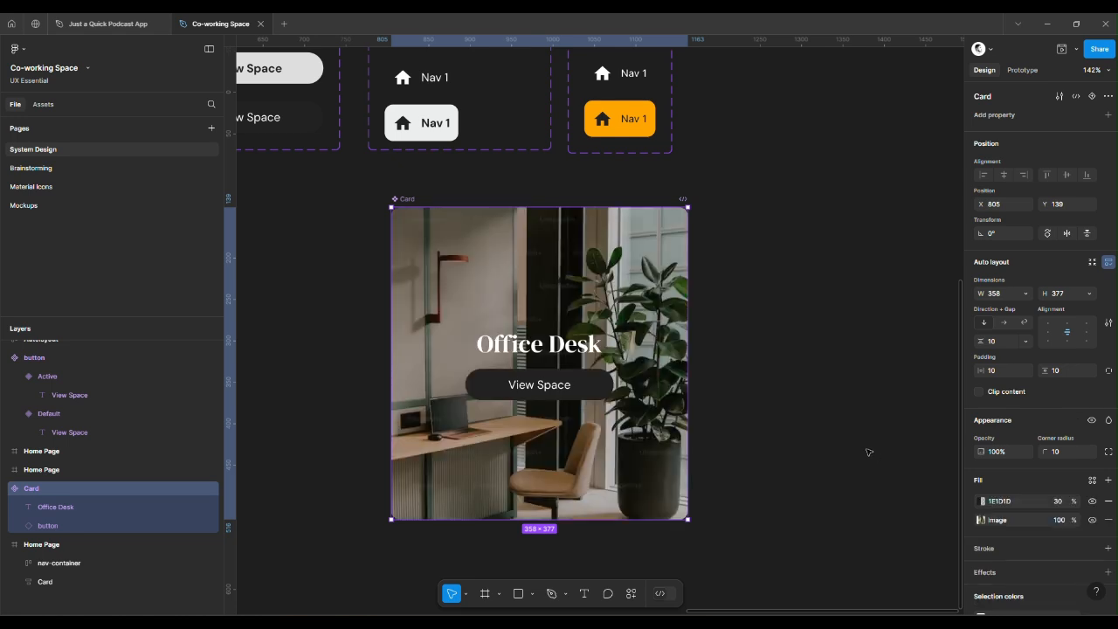
left_click(867, 452)
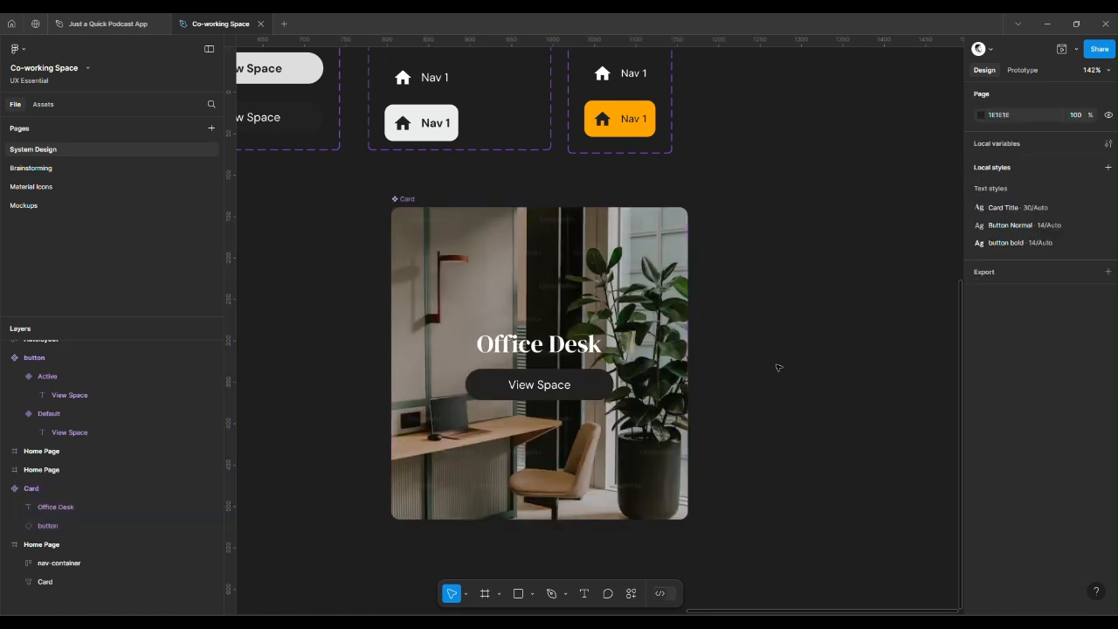
left_click(480, 245)
left_click(736, 349)
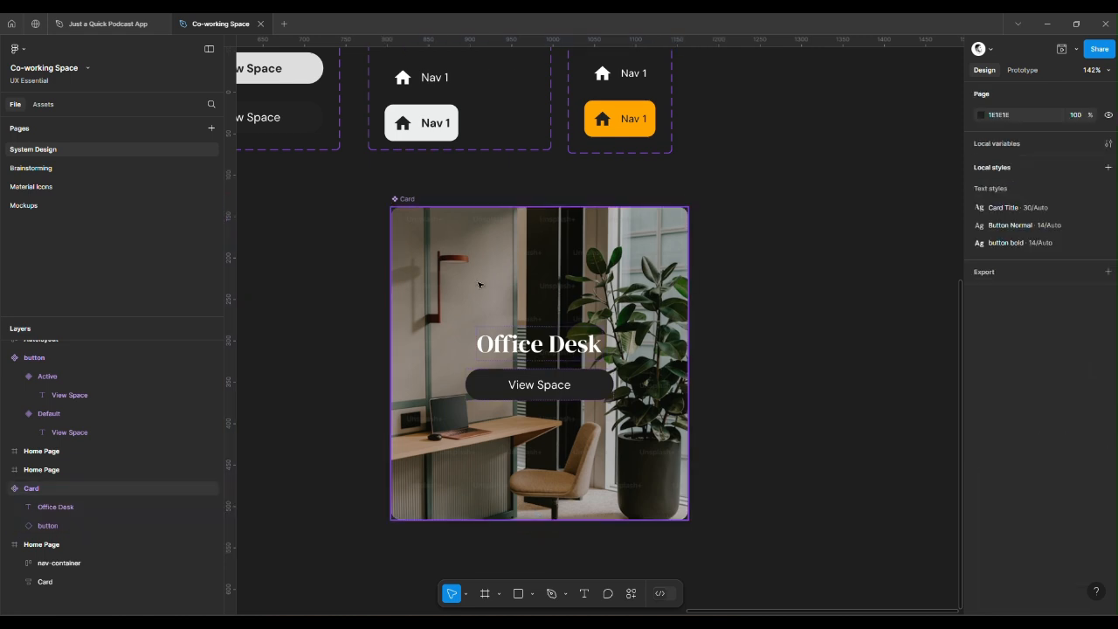
Create a text property named "Edit Card Title" from the Card component's "Office Desk" title
left_click(519, 354)
left_click(518, 354)
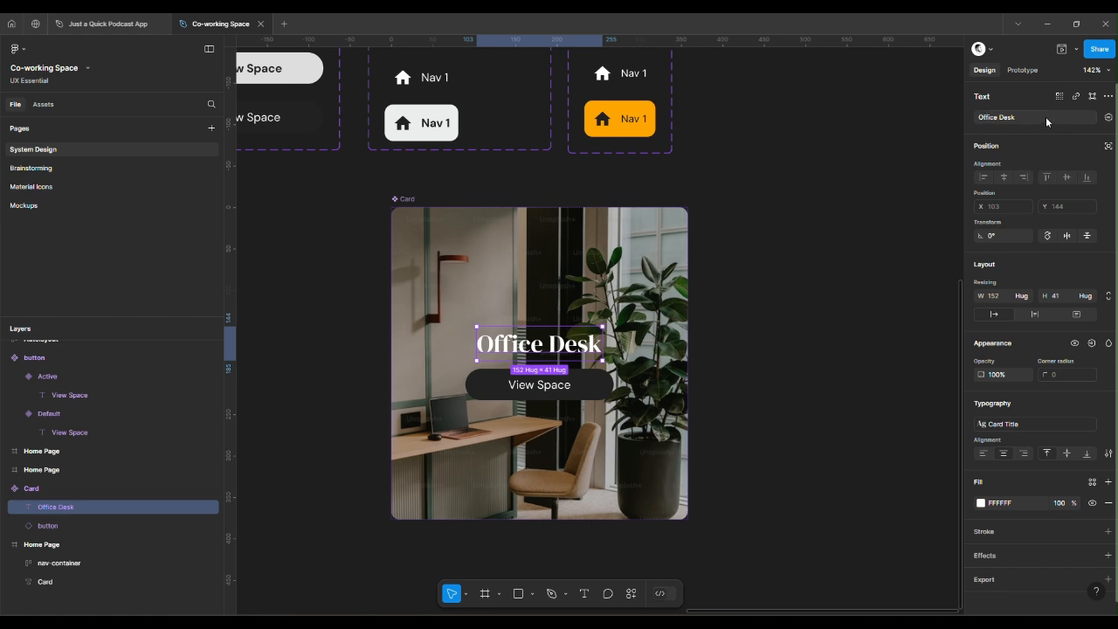
left_click(1108, 118)
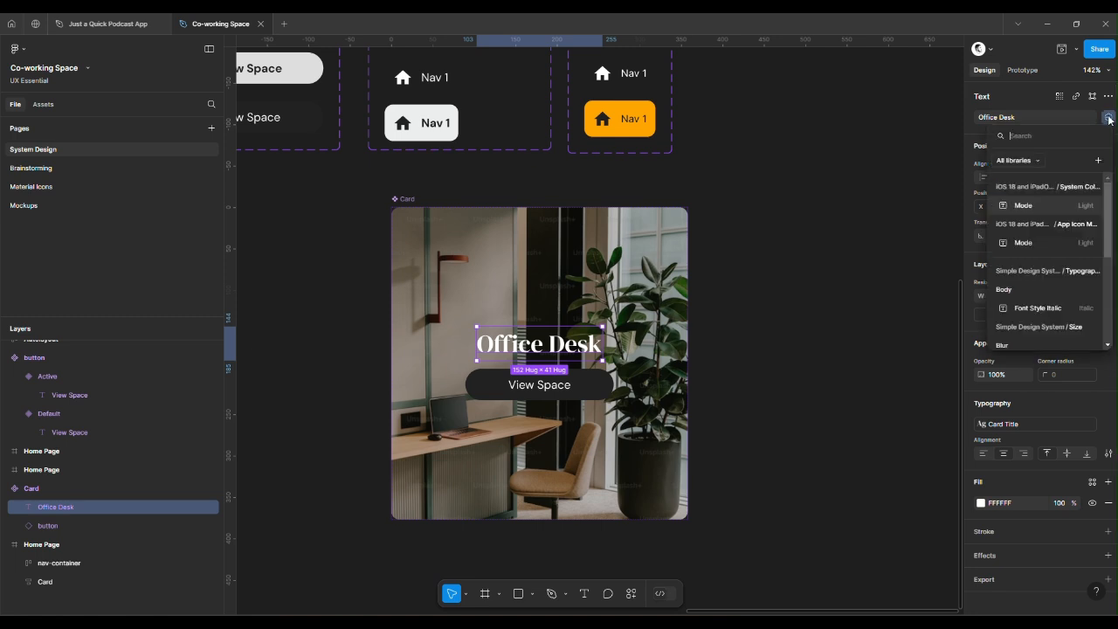
left_click(1099, 162)
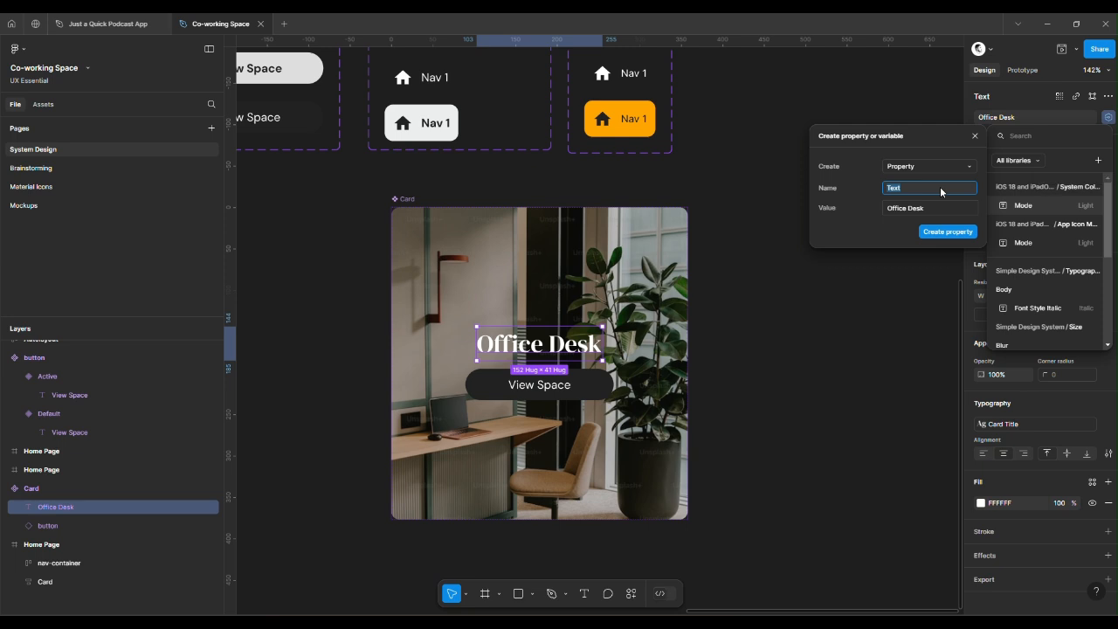
type("Edit")
key("Return")
left_click(727, 298)
left_click(728, 298)
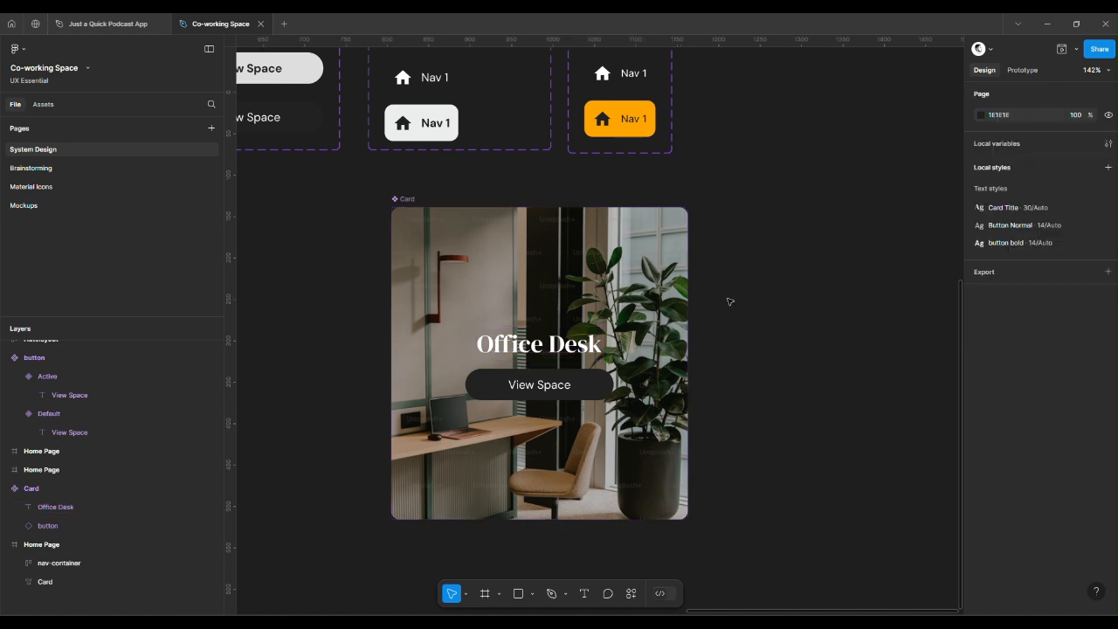
left_click(557, 280)
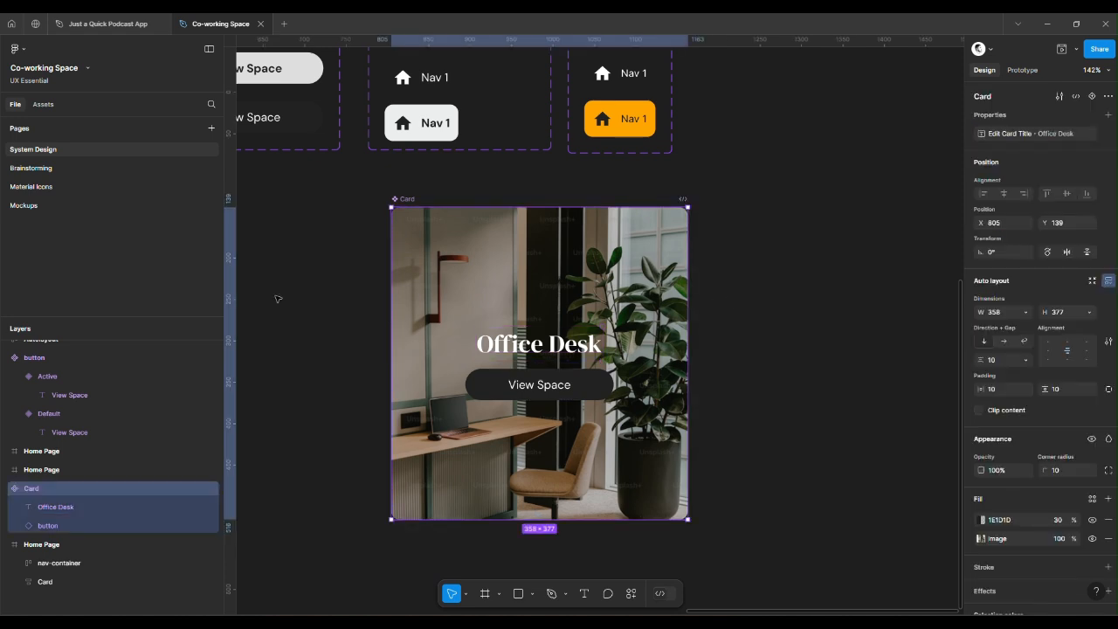
On the Mockups page, search the assets for "card" and place the Office Desk Card component below the Office Space card in the Home Page
left_click(89, 208)
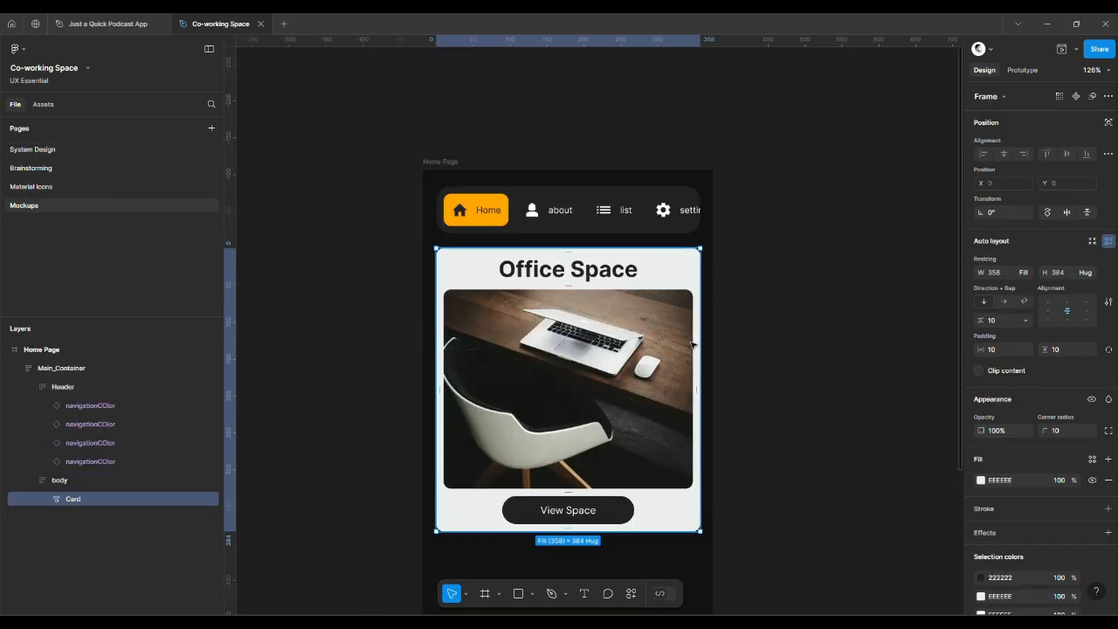
scroll(528, 359, "down", 1)
scroll(529, 358, "down", 5)
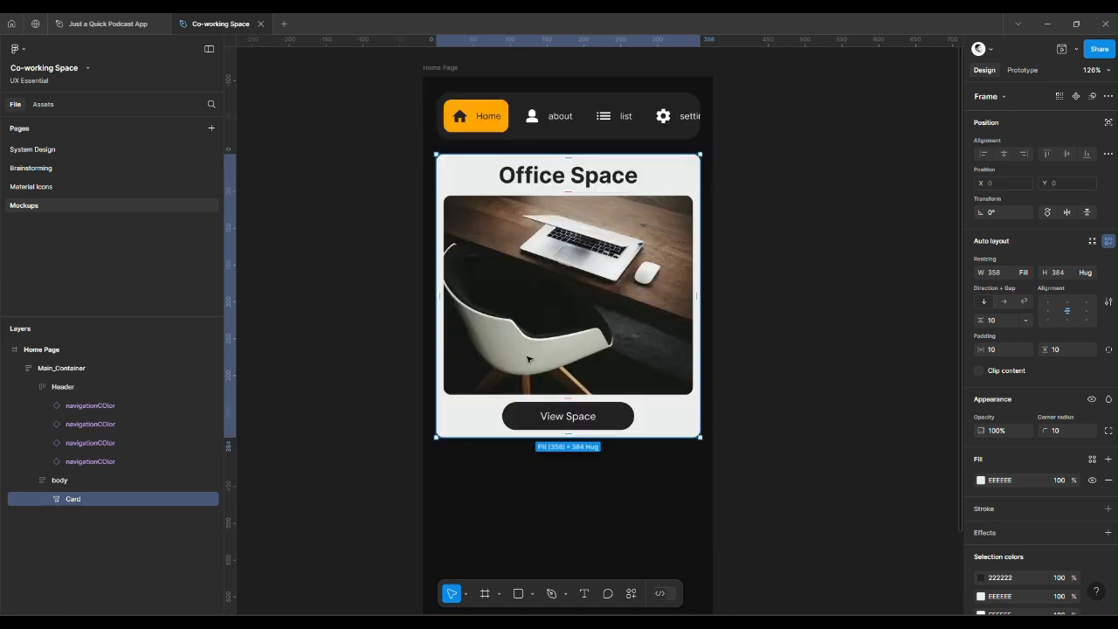
left_click_drag(785, 365, 765, 382)
left_click(583, 327)
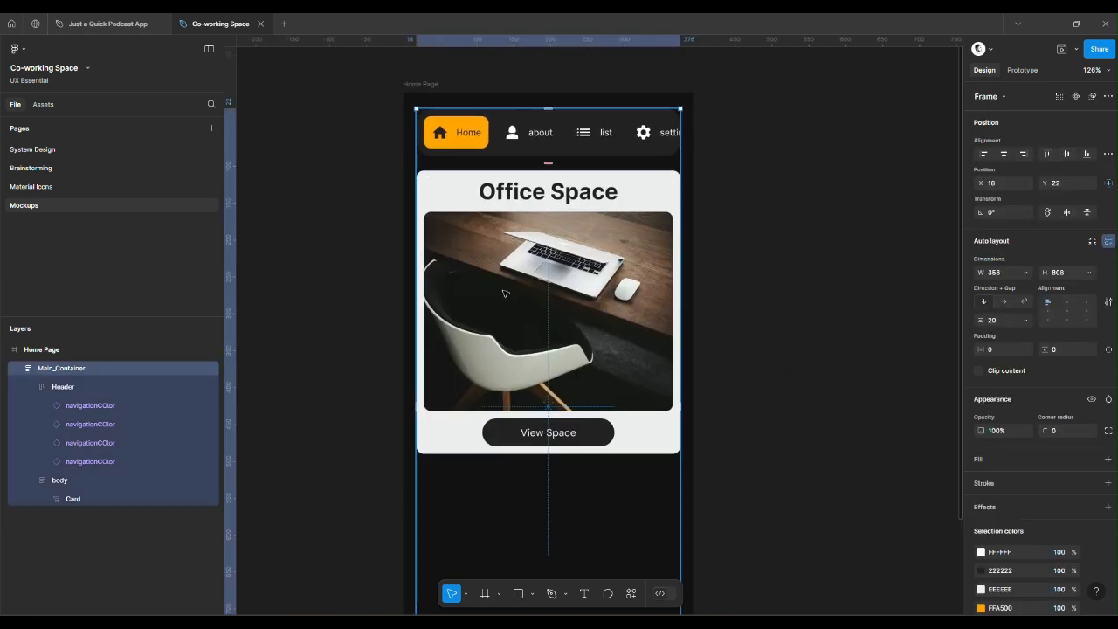
double_click(584, 330)
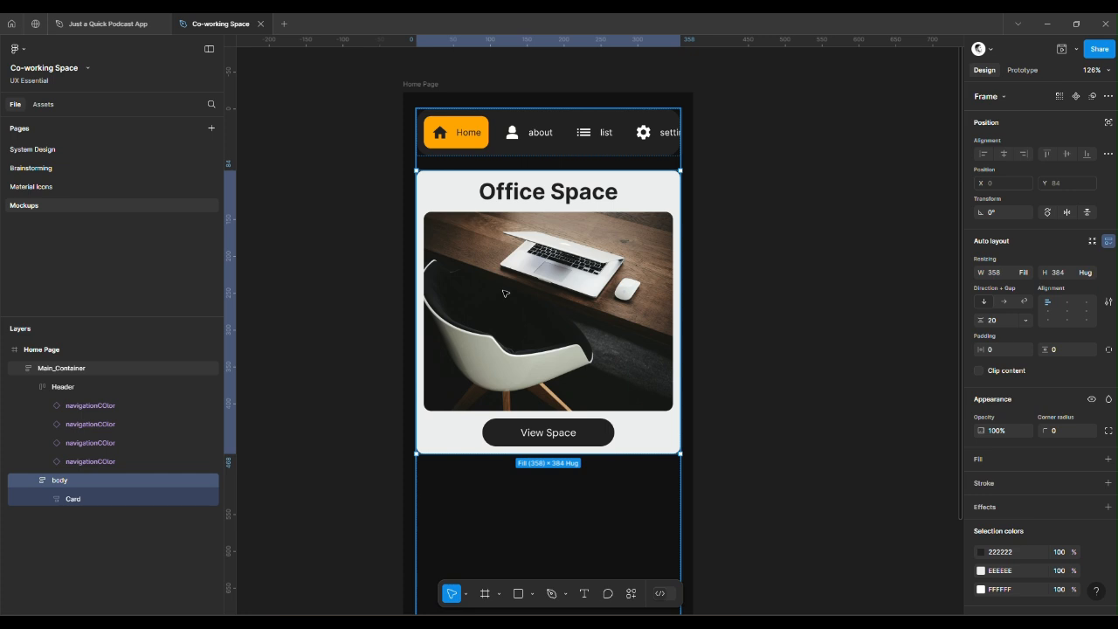
left_click(44, 105)
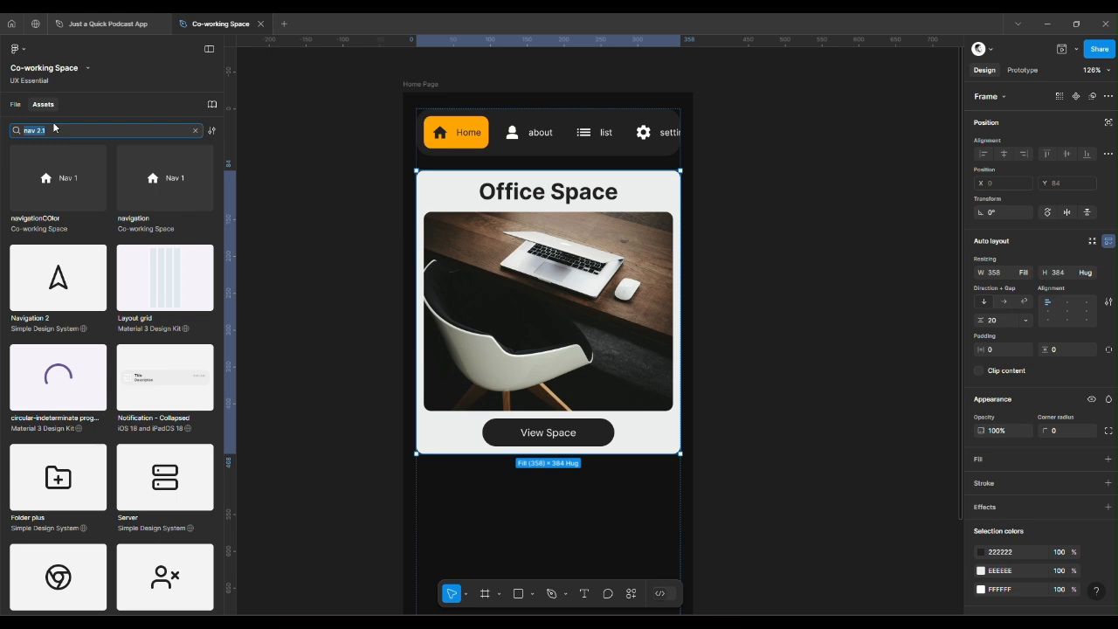
type("card")
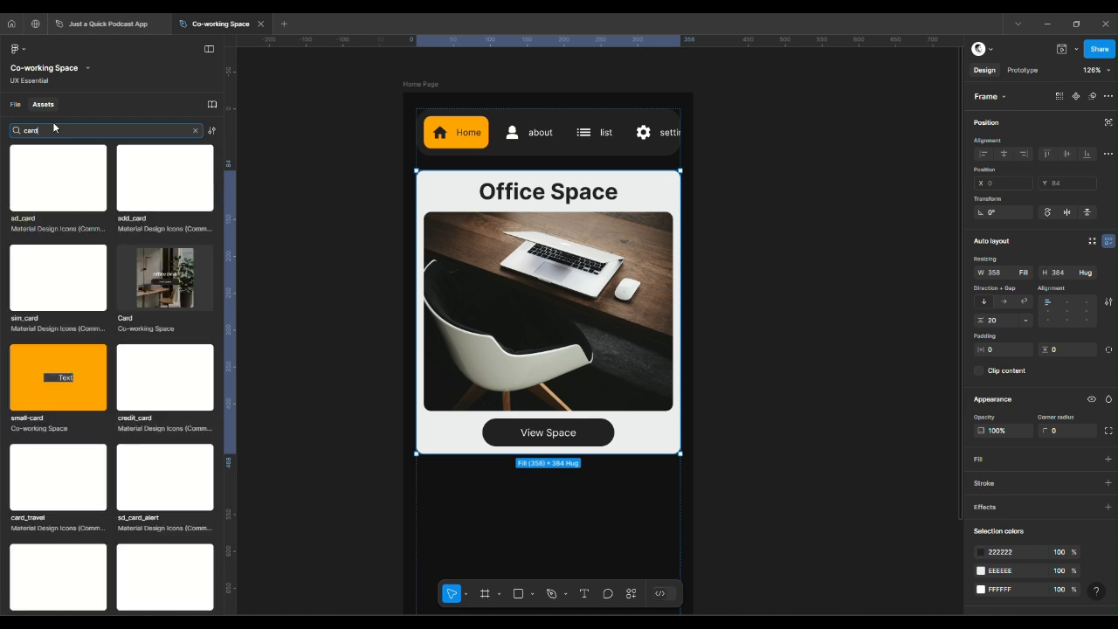
left_click(302, 342)
left_click_drag(143, 262, 484, 466)
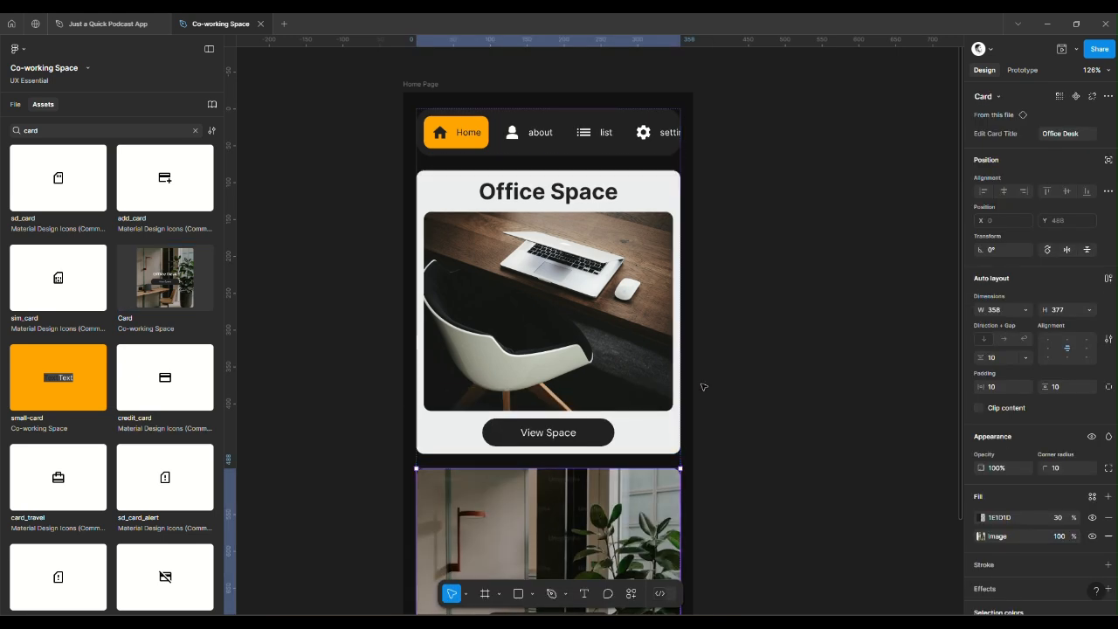
Delete the old Office Space card and nest the Card component instance inside the body frame
left_click(602, 376)
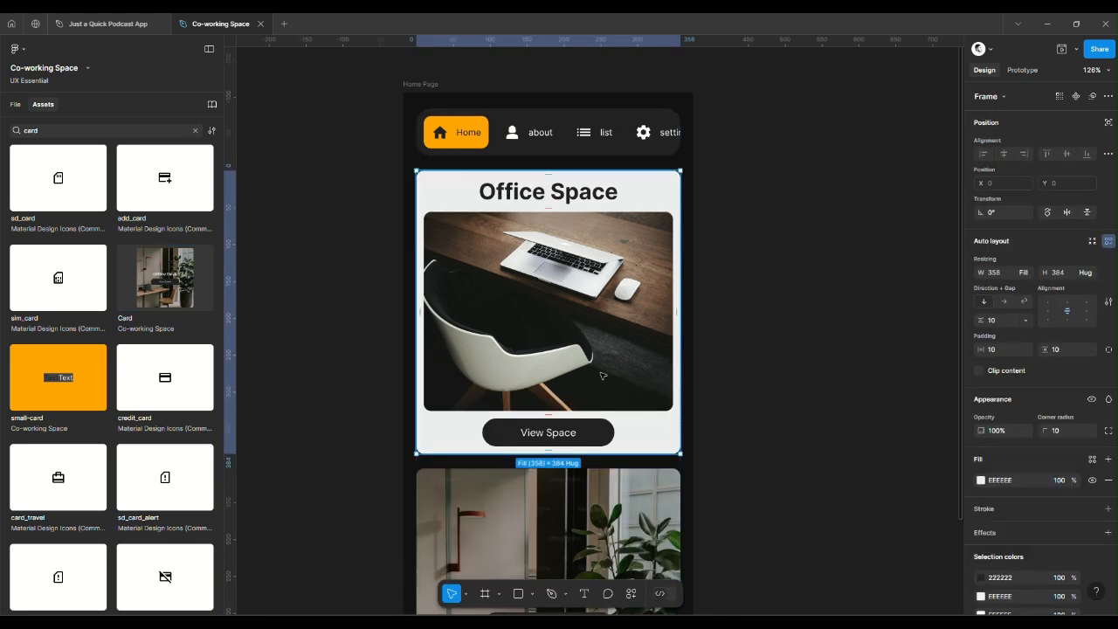
key("Delete")
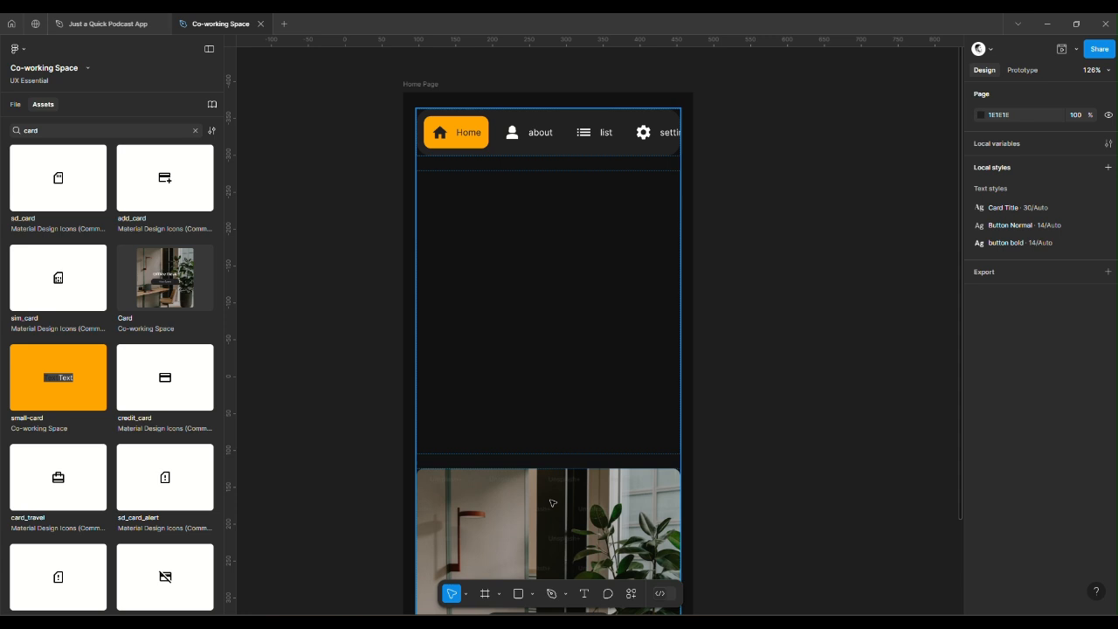
left_click(15, 104)
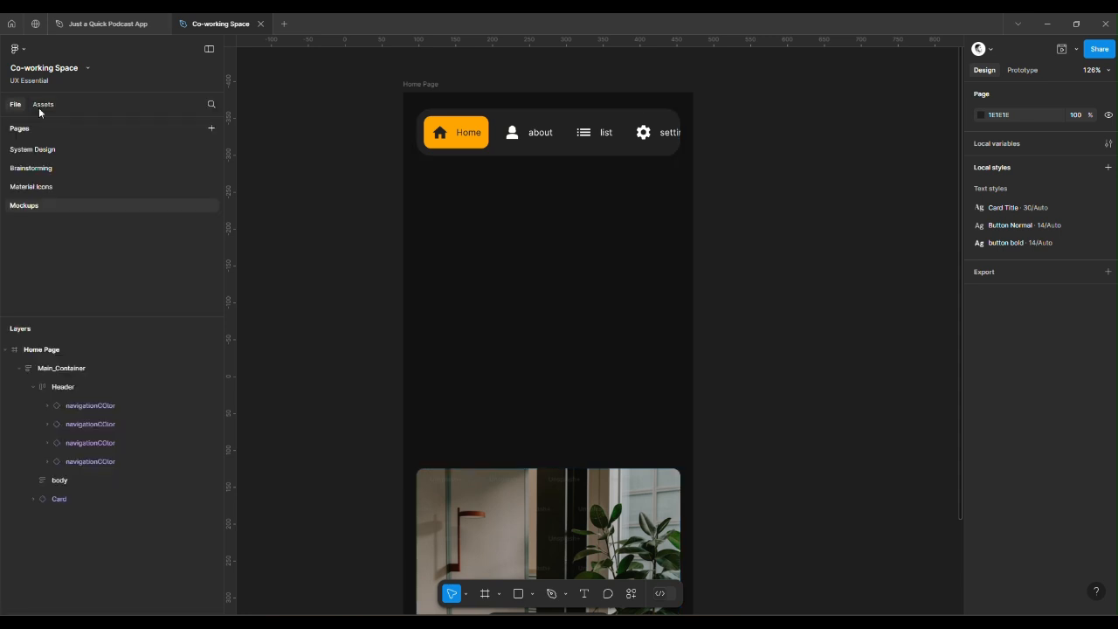
left_click(122, 492)
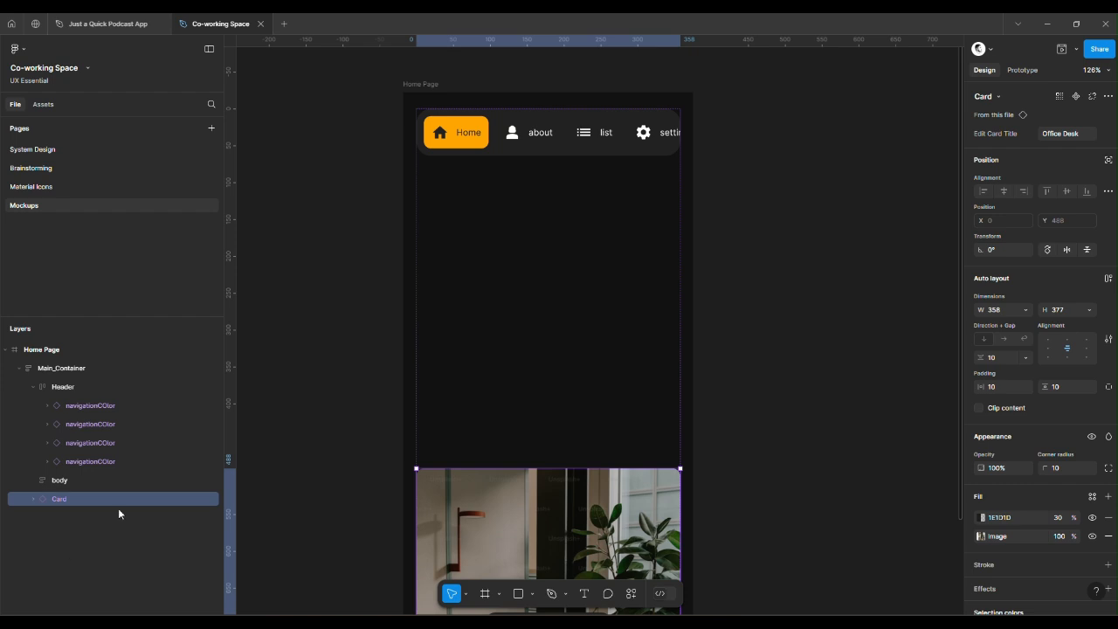
scroll(466, 398, "down", 3)
scroll(466, 399, "up", 3)
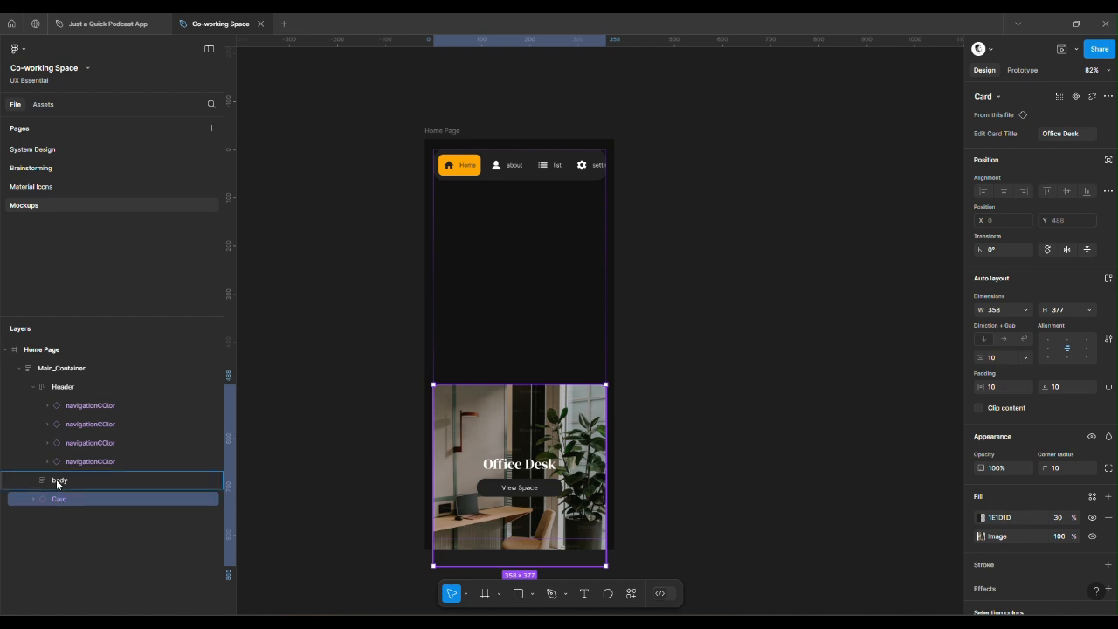
left_click_drag(57, 483, 56, 480)
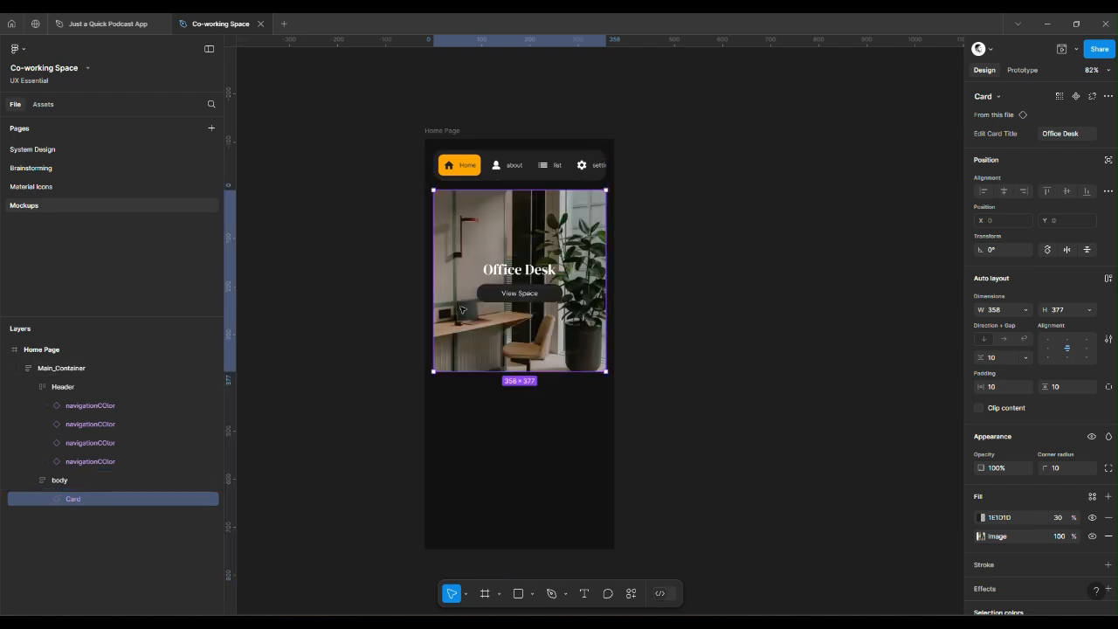
left_click(362, 475)
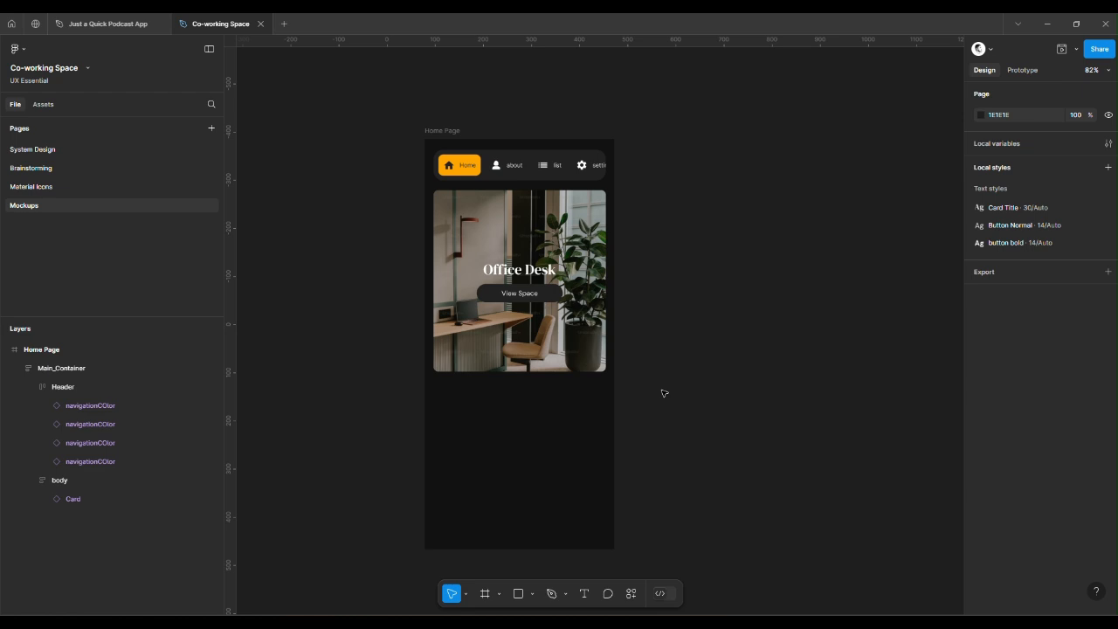
left_click(595, 354)
left_click(725, 377)
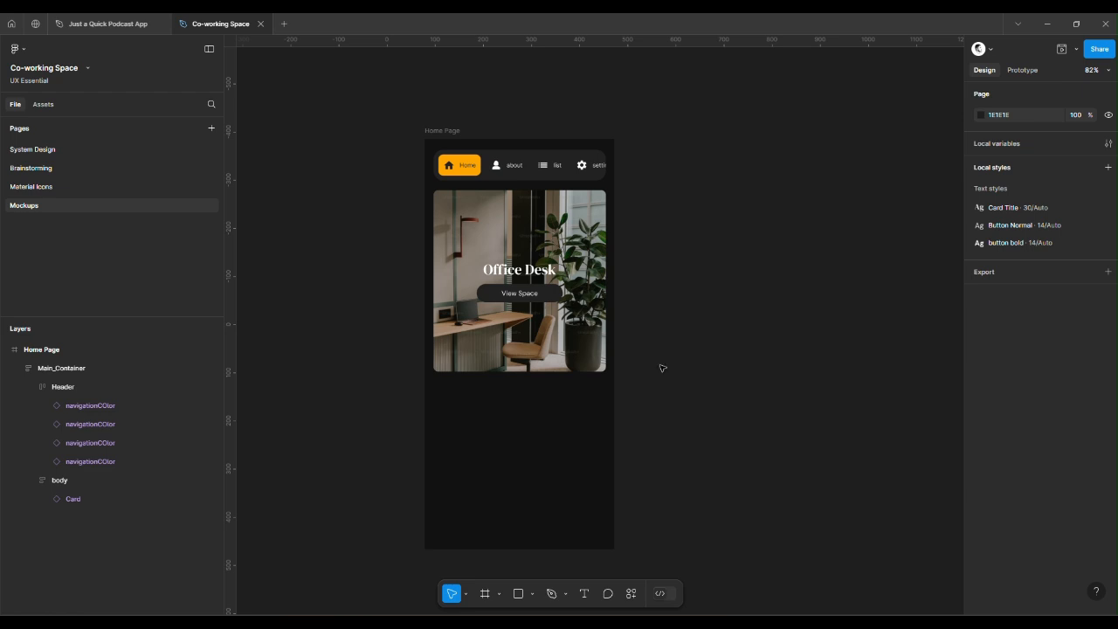
left_click(589, 355)
double_click(589, 355)
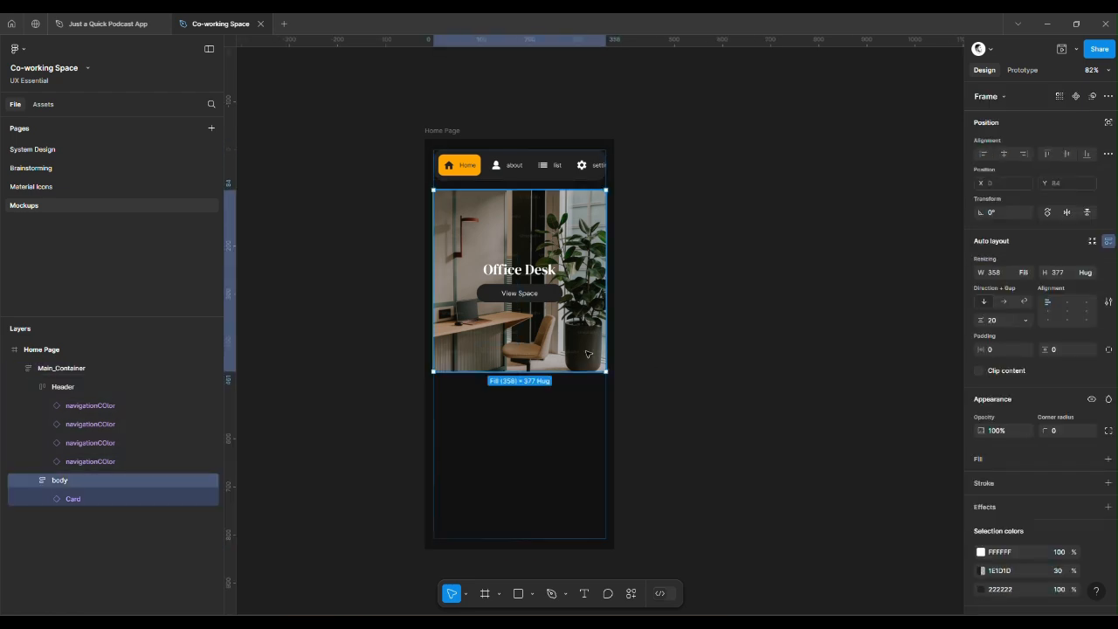
left_click(722, 364)
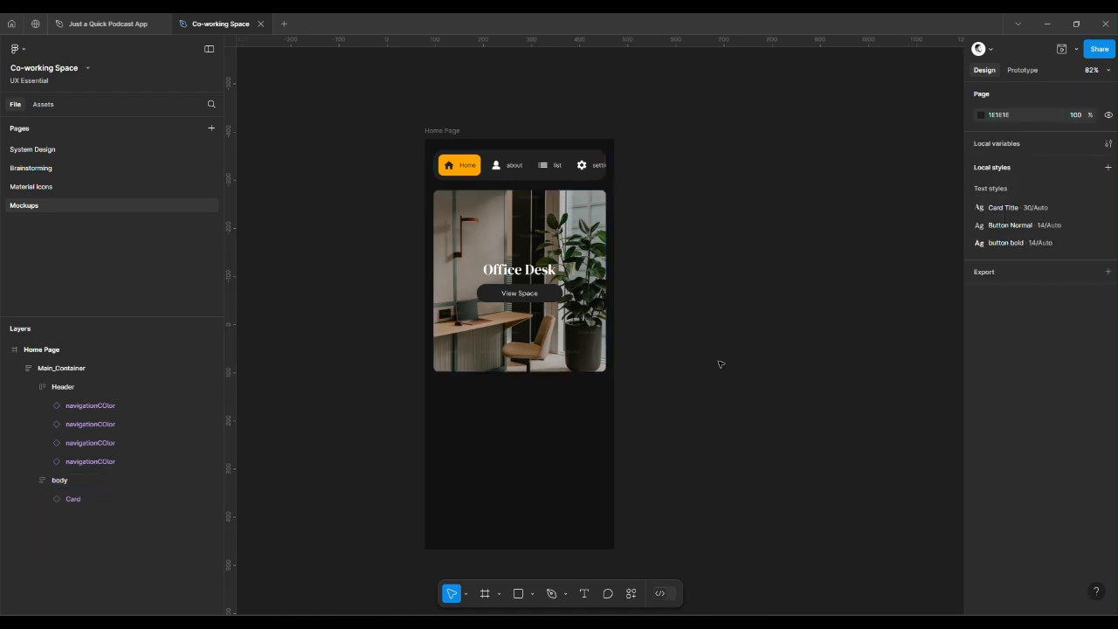
double_click(588, 311)
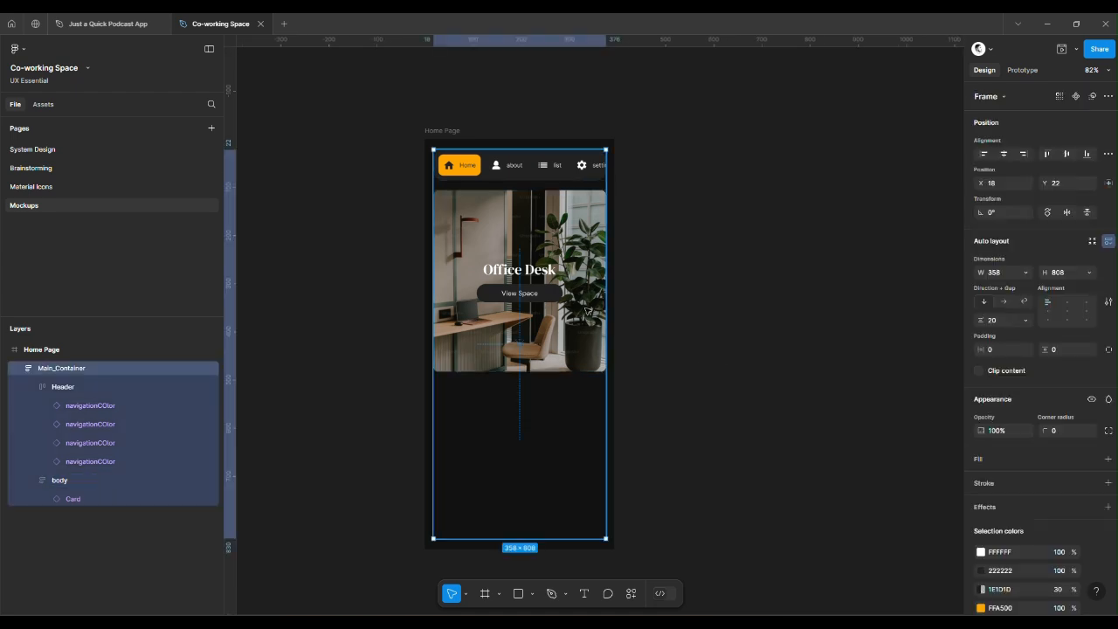
left_click(737, 305)
scroll(736, 306, "left", 2)
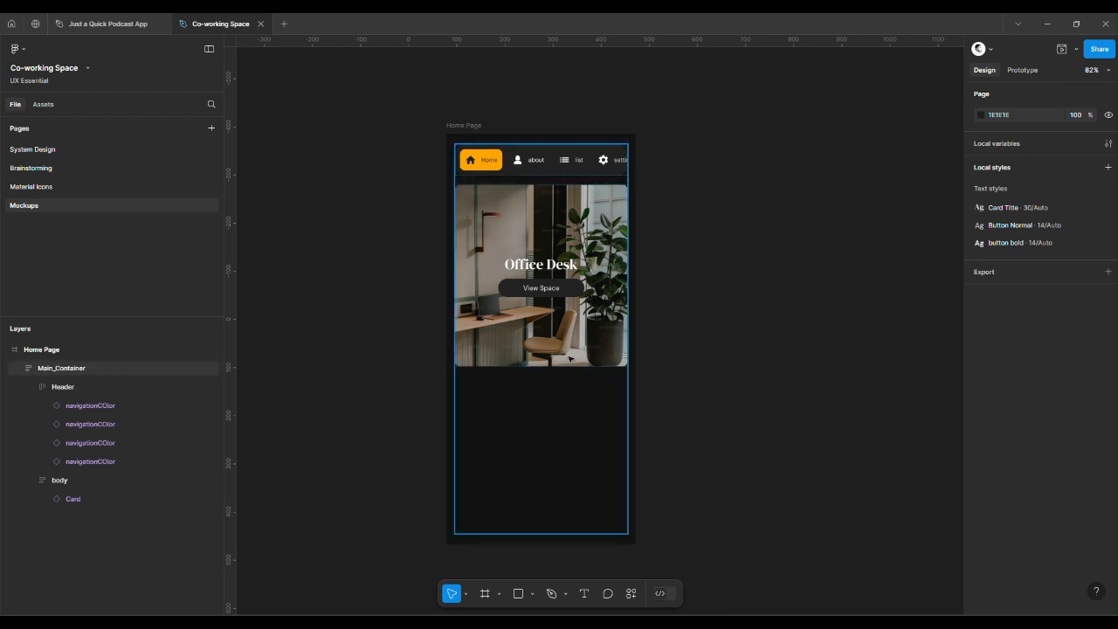
Review the components and earlier home pages on the System Design page, and return to the Mockups page
left_click(77, 151)
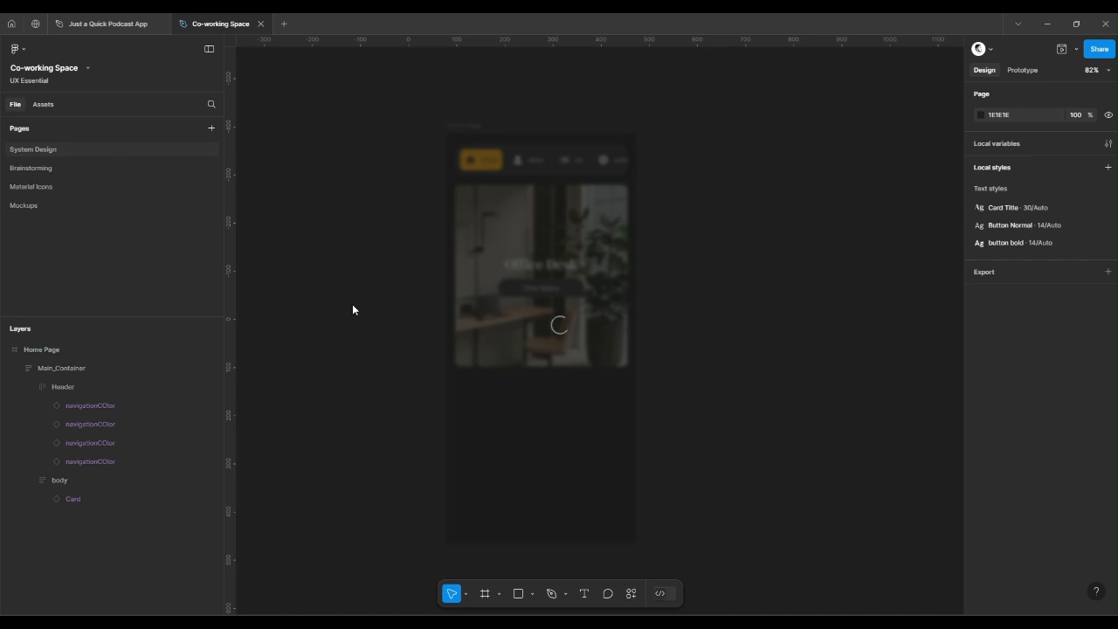
scroll(353, 310, "down", 5)
scroll(353, 310, "left", 3)
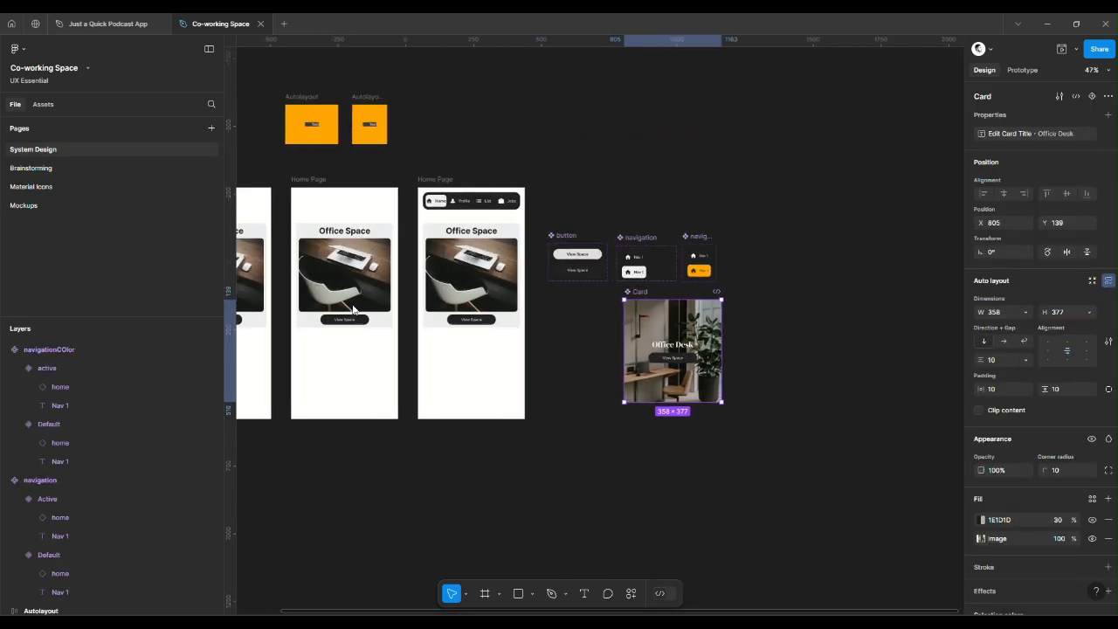
scroll(353, 310, "up", 2)
left_click(78, 205)
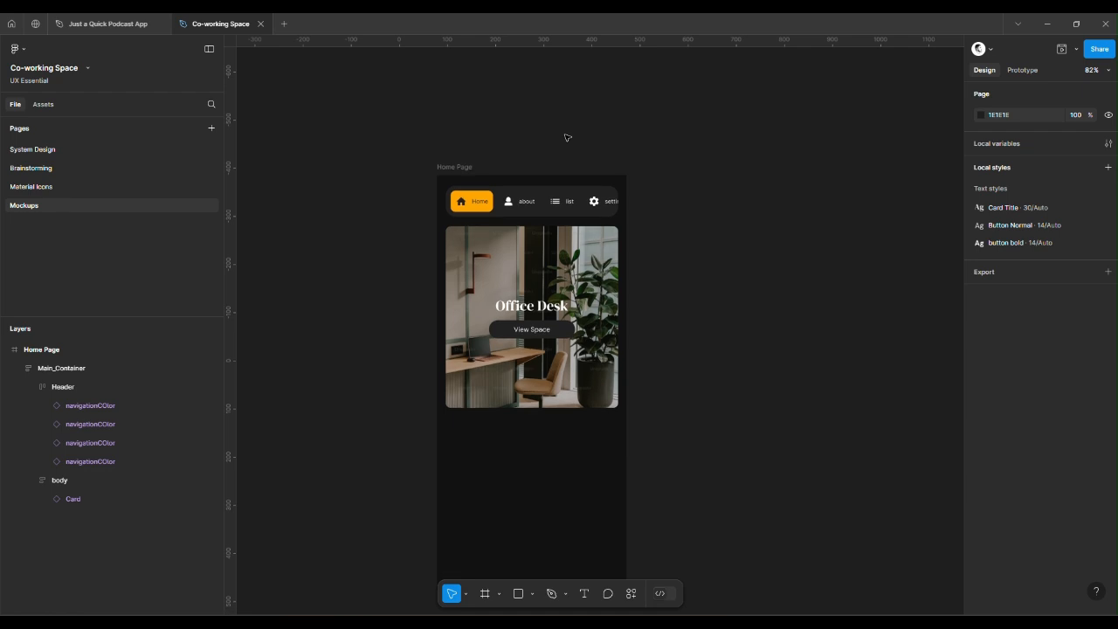
Examine the Home Page mockup's navigation bar and Office Desk card up close
scroll(566, 137, "down", 1)
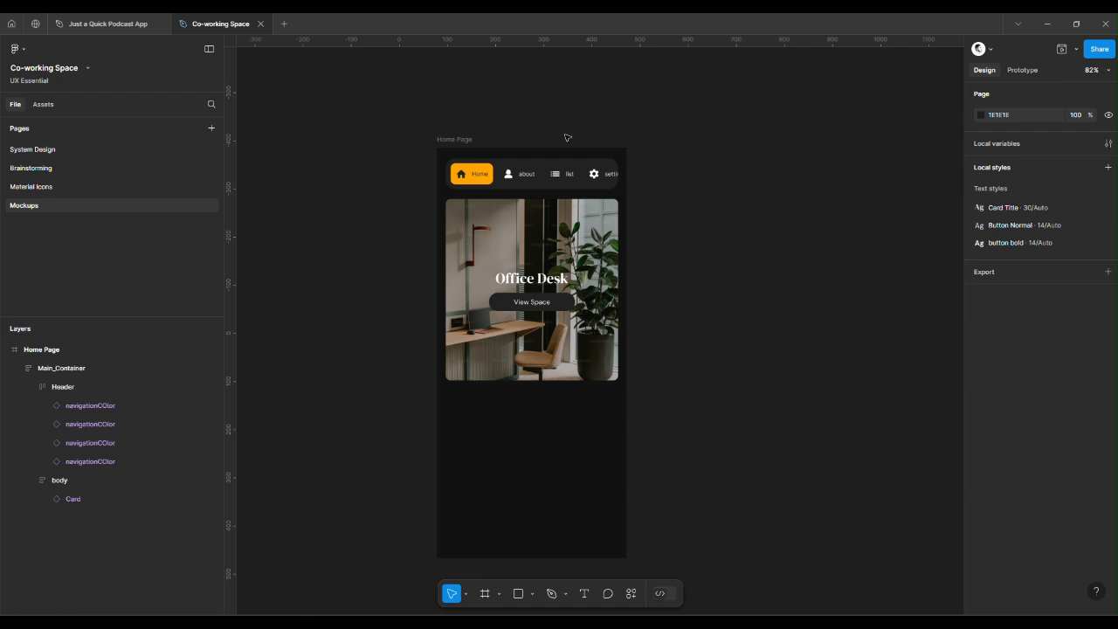
left_click(566, 291)
left_click(566, 291)
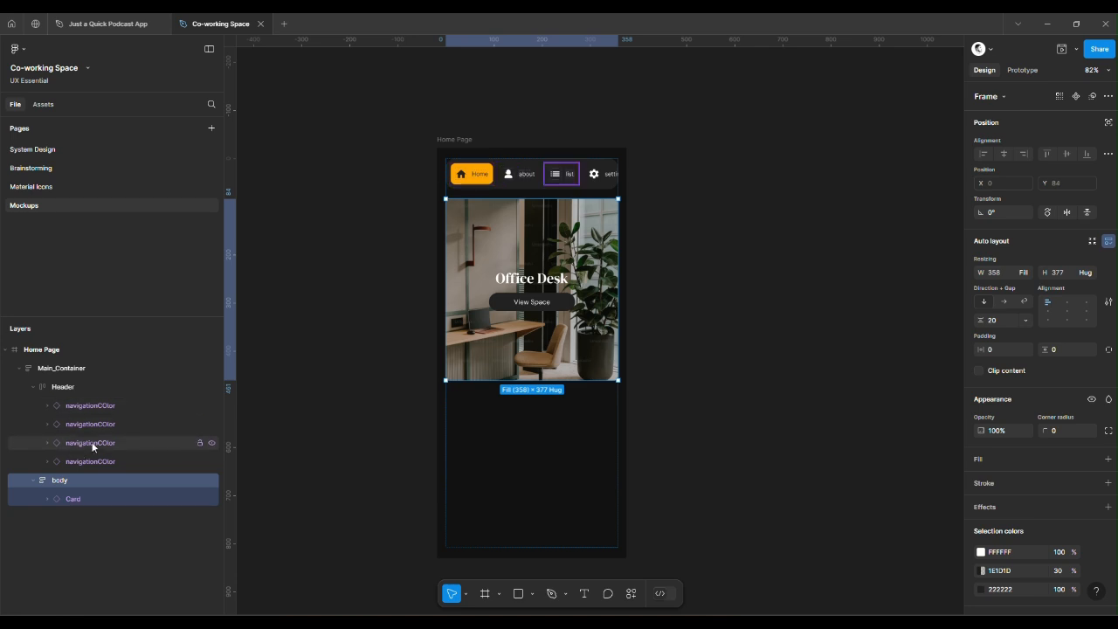
left_click(315, 409)
scroll(456, 180, "up", 1)
scroll(457, 181, "up", 5)
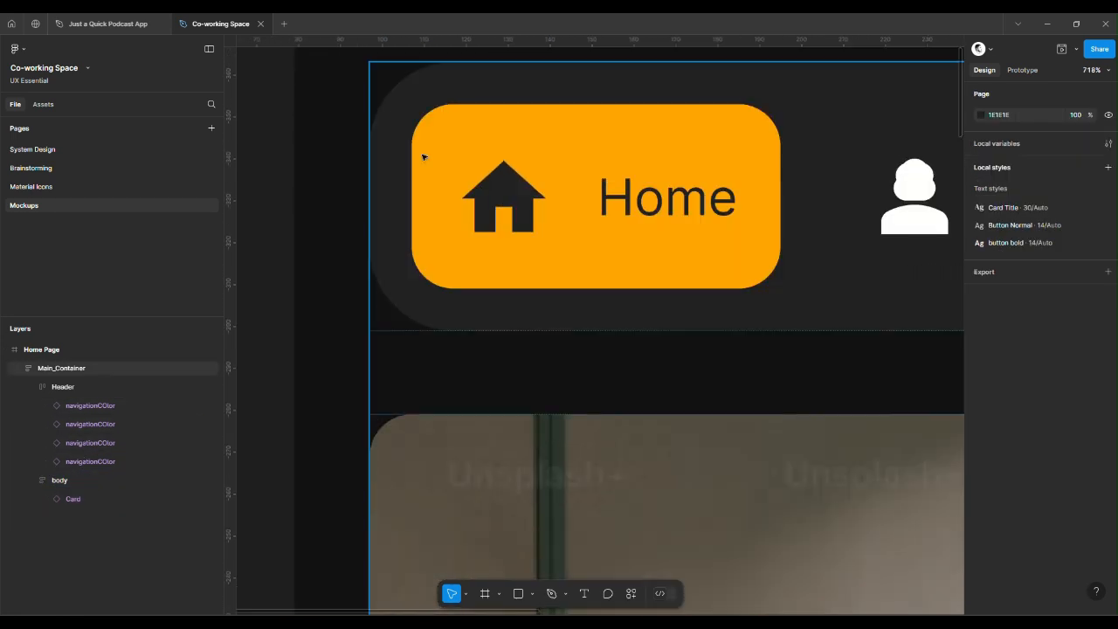
scroll(420, 187, "down", 3)
scroll(420, 188, "right", 3)
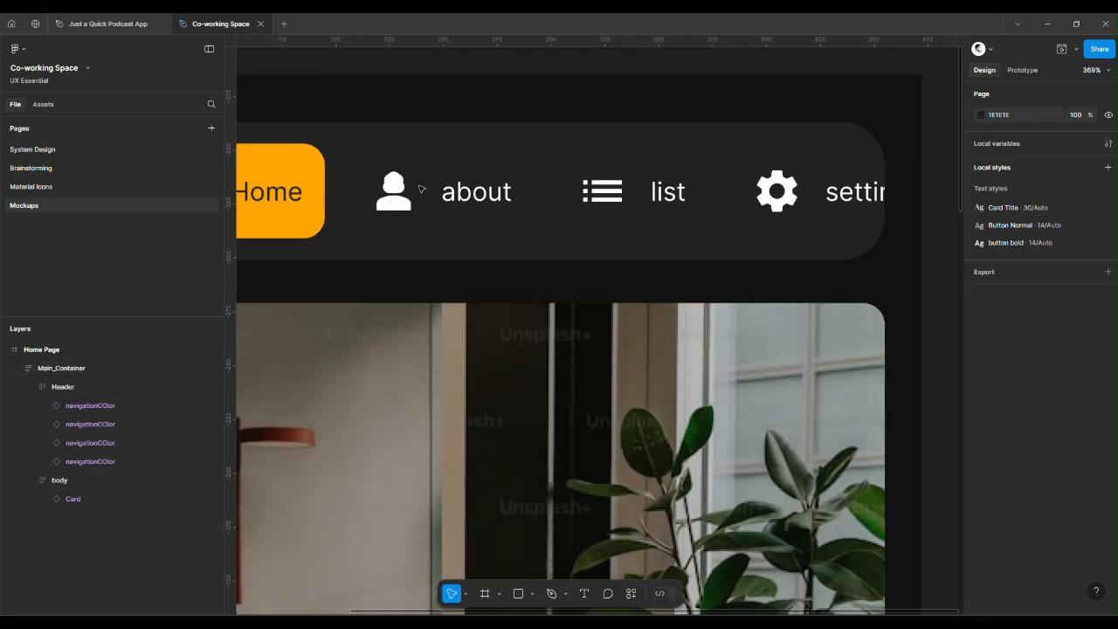
scroll(421, 188, "right", 5)
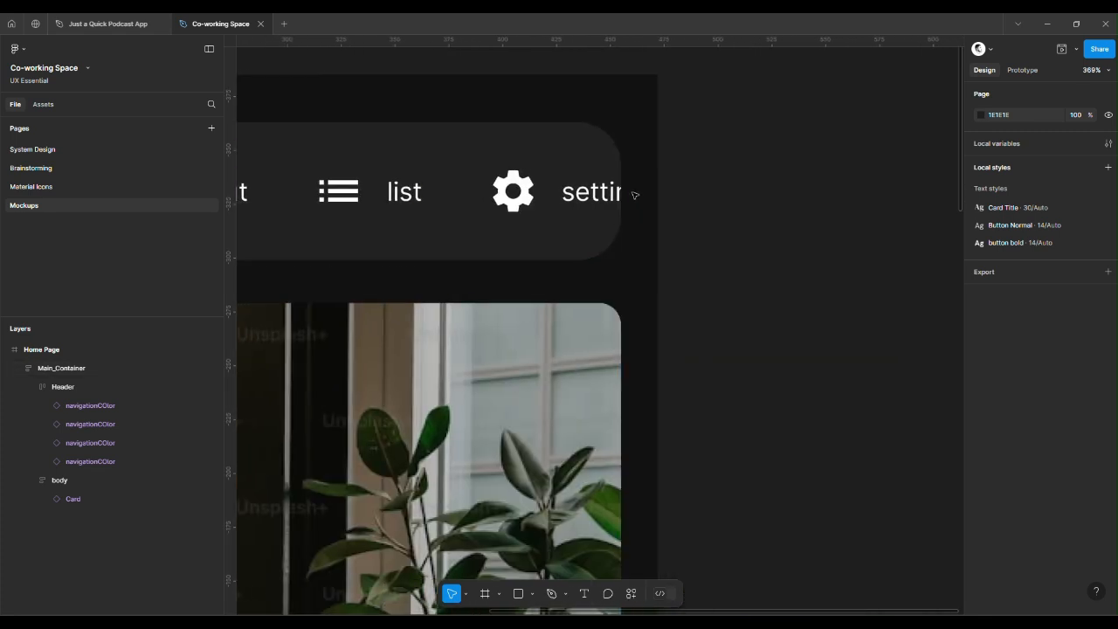
scroll(635, 195, "down", 5)
scroll(634, 195, "left", 3)
left_click(520, 370)
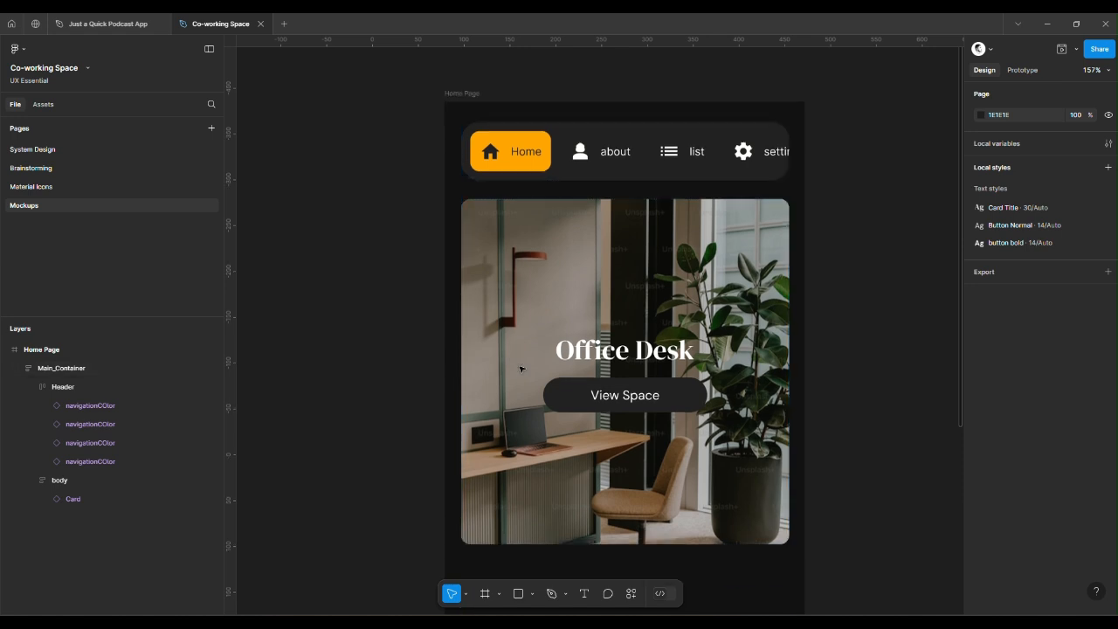
scroll(556, 366, "down", 3)
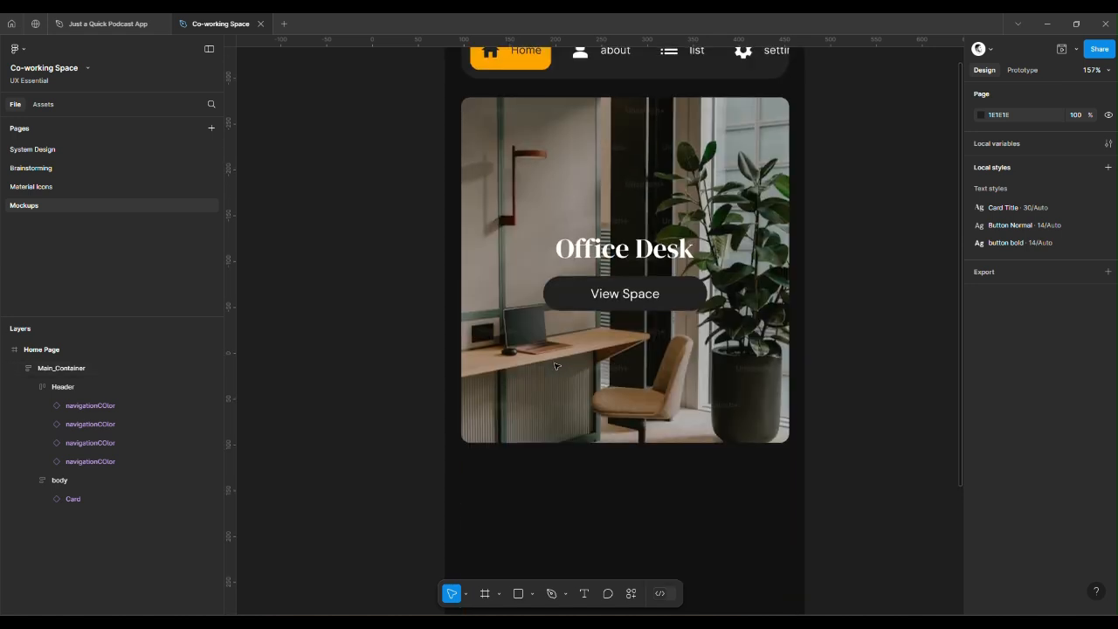
scroll(555, 366, "down", 4)
scroll(555, 366, "down", 5, "ctrl")
scroll(555, 366, "up", 2)
scroll(556, 366, "right", 2)
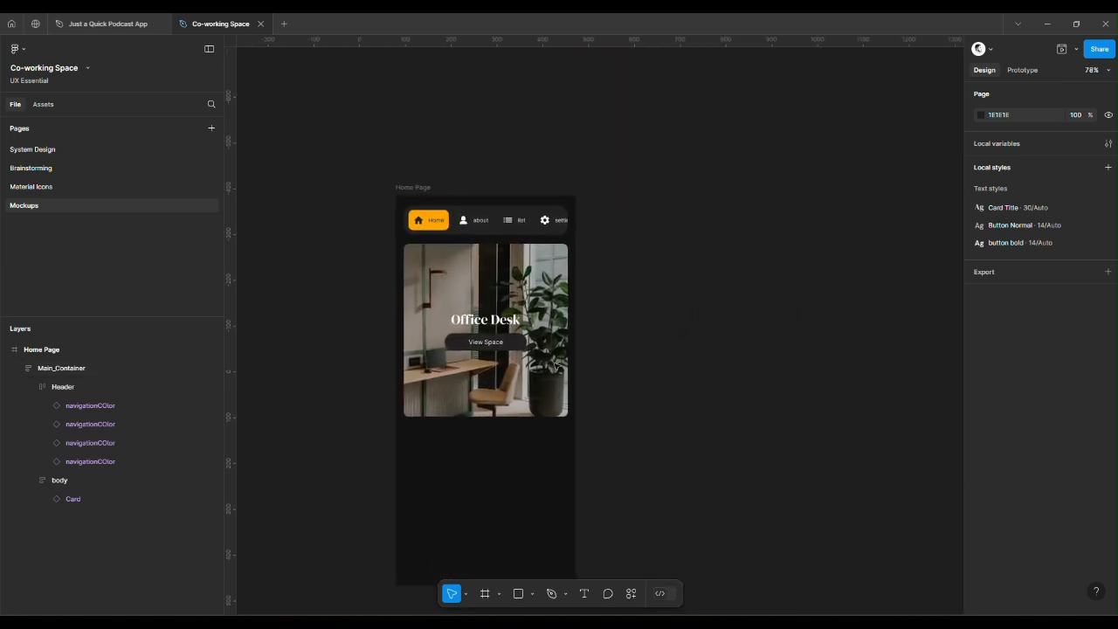
scroll(555, 365, "down", 2)
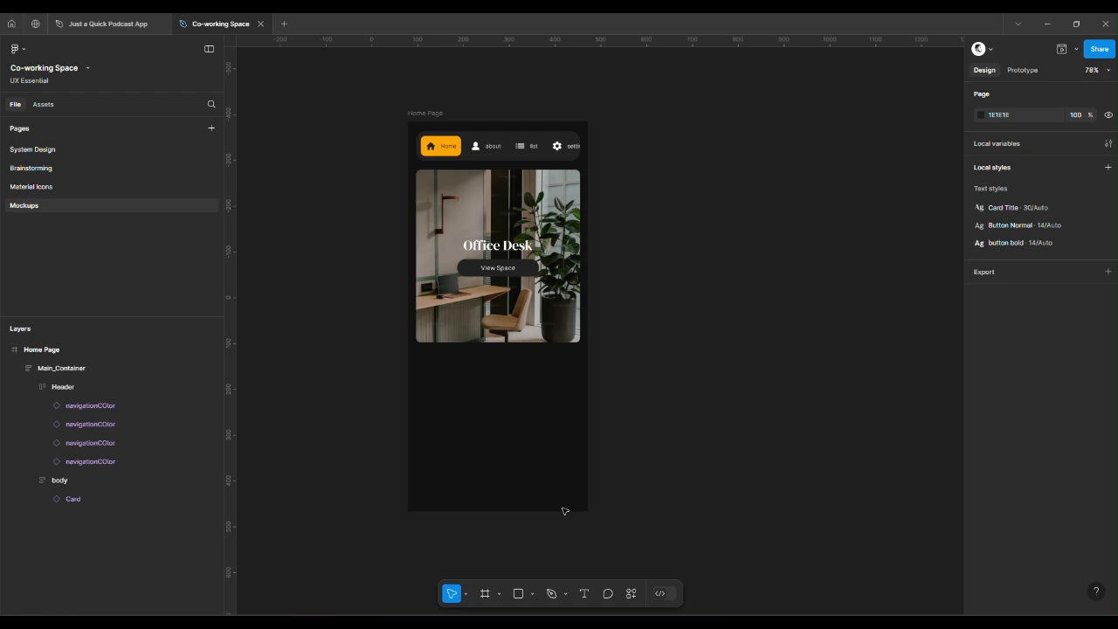
Inspect the properties of the Home navigation item's label and icon in the header
left_click(447, 146)
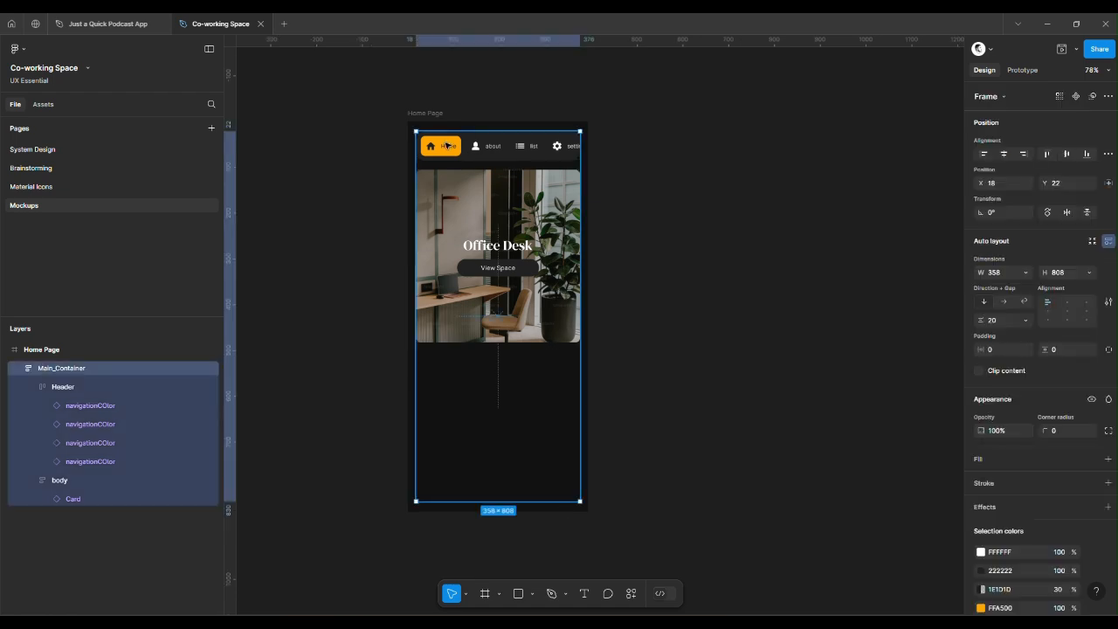
double_click(448, 146)
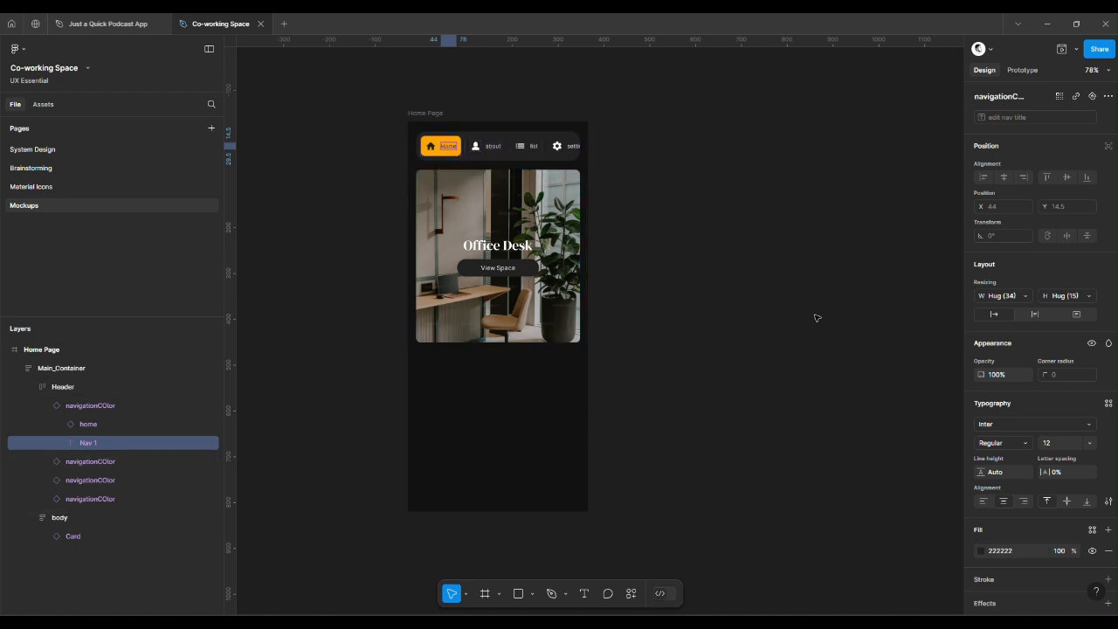
left_click(529, 284)
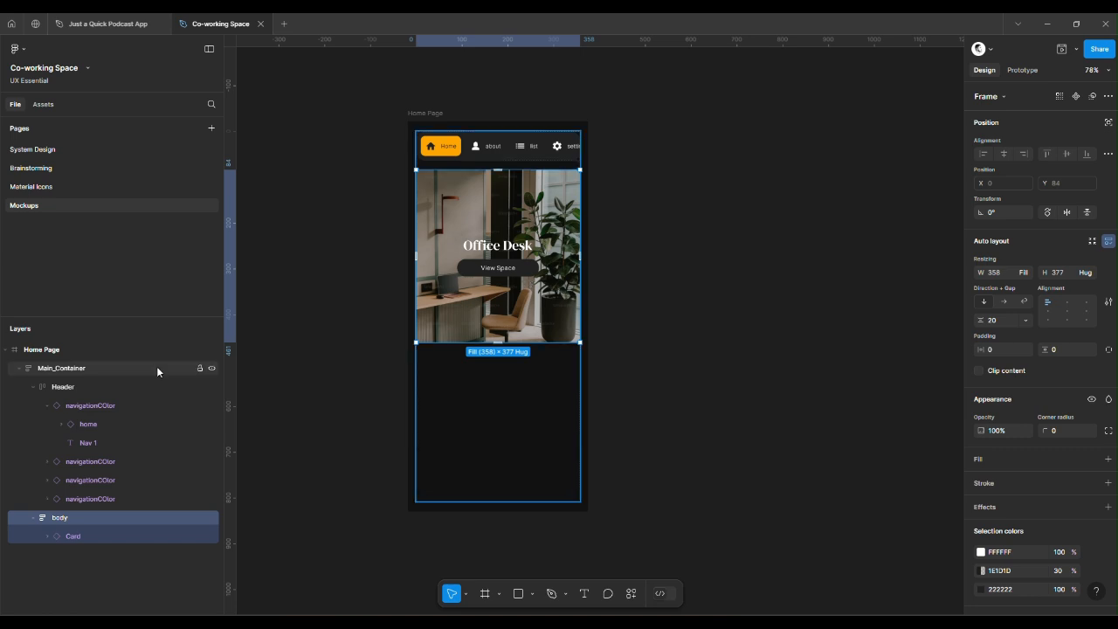
left_click(86, 423)
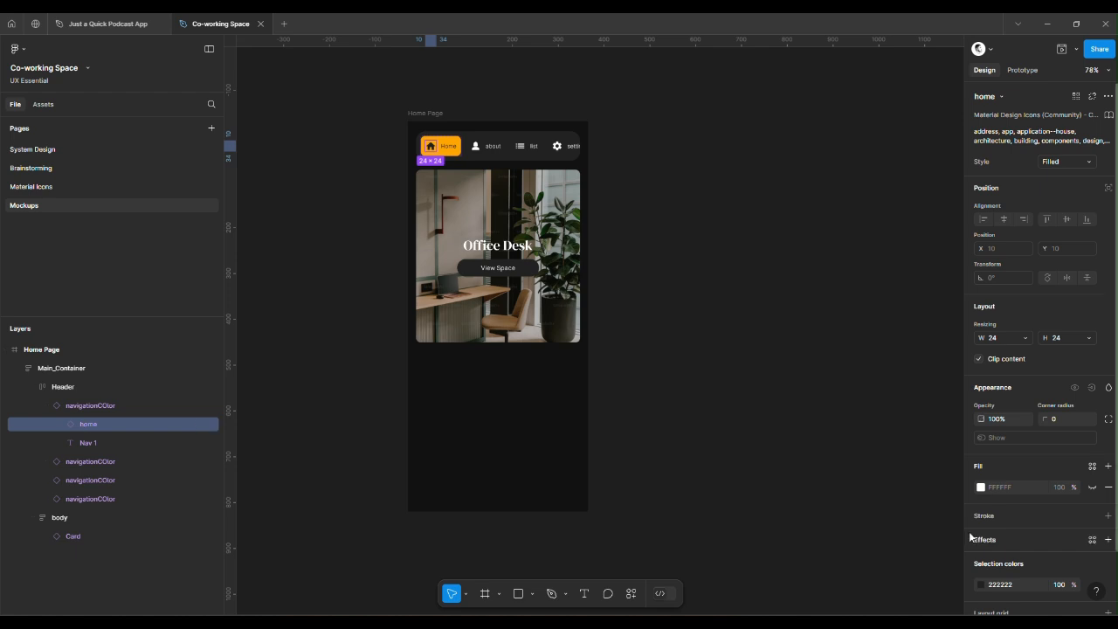
scroll(1066, 542, "down", 1)
scroll(1064, 538, "down", 1)
scroll(1065, 535, "up", 2)
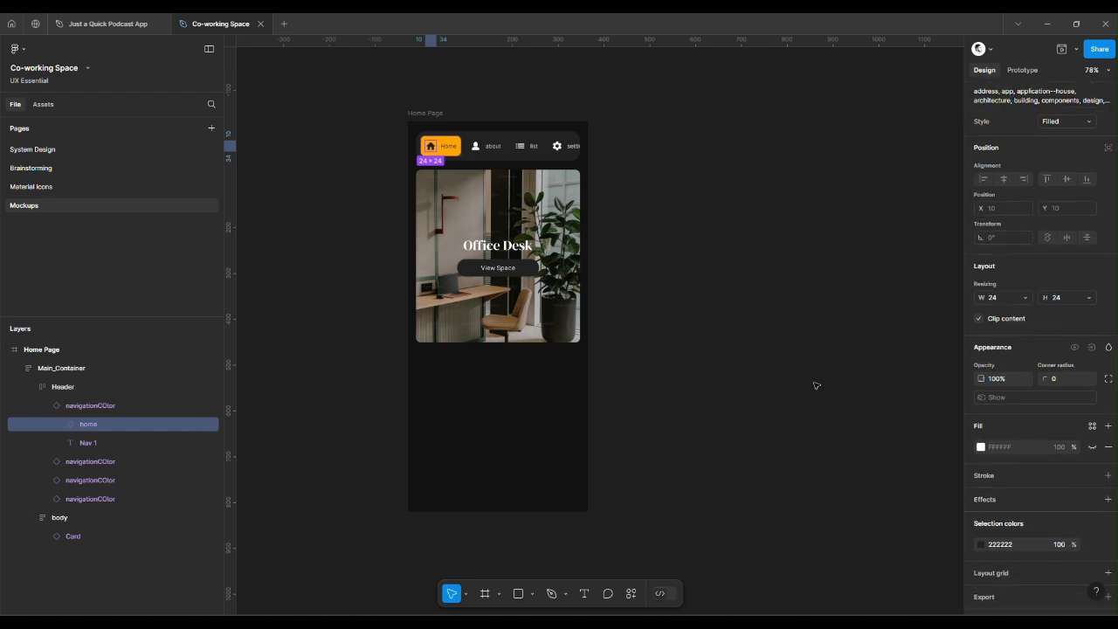
left_click(855, 432)
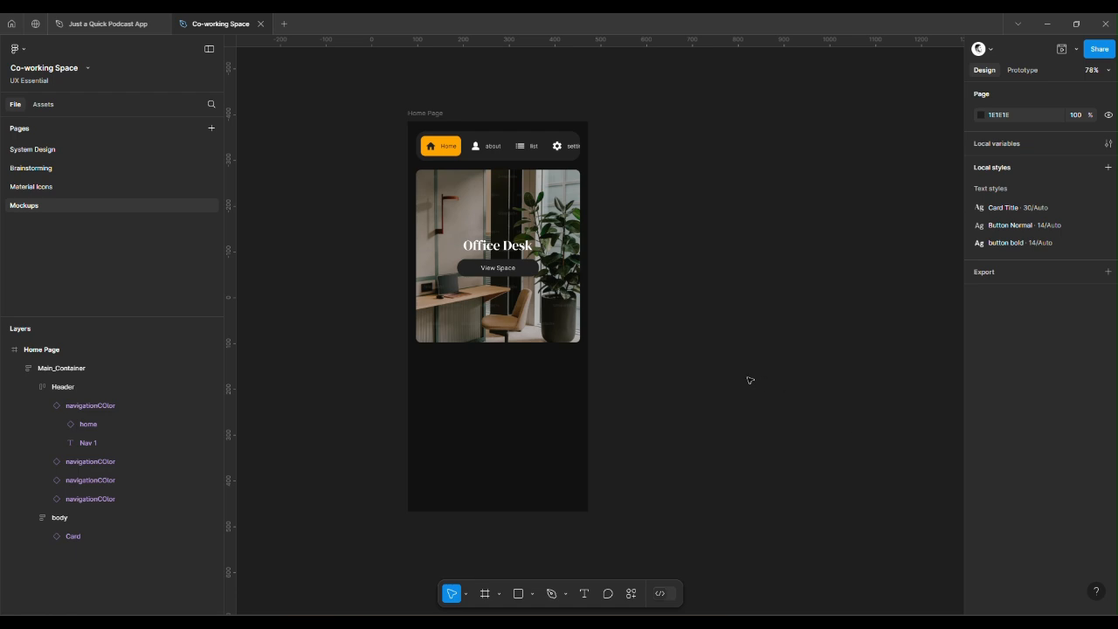
View the file's local variables and return to the Home Page mockup
left_click(1108, 144)
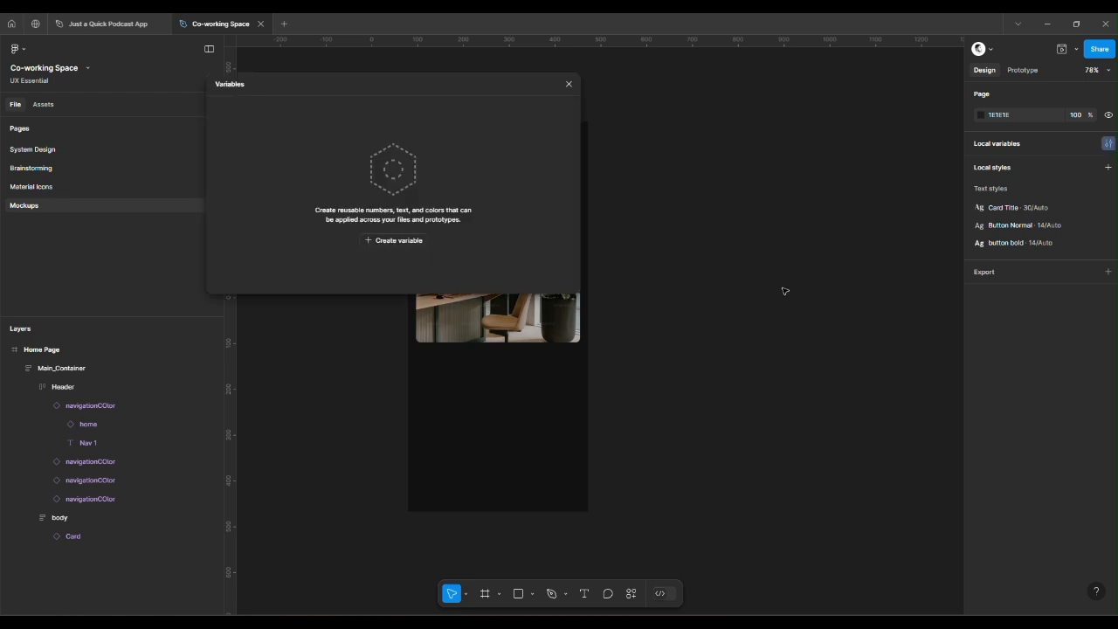
left_click(568, 84)
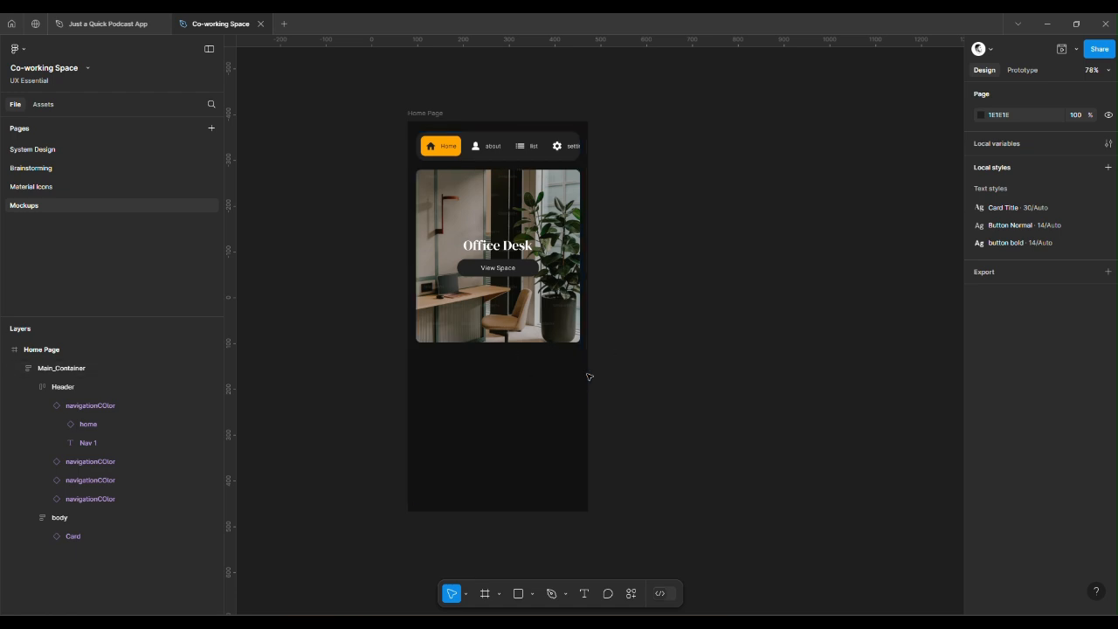
scroll(590, 378, "up", 5)
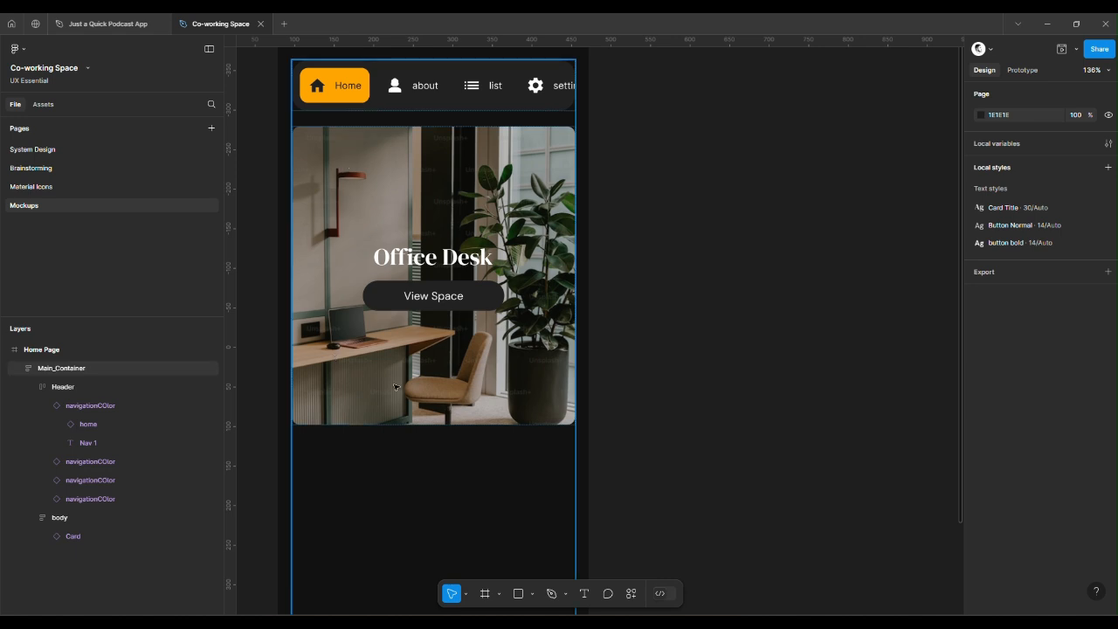